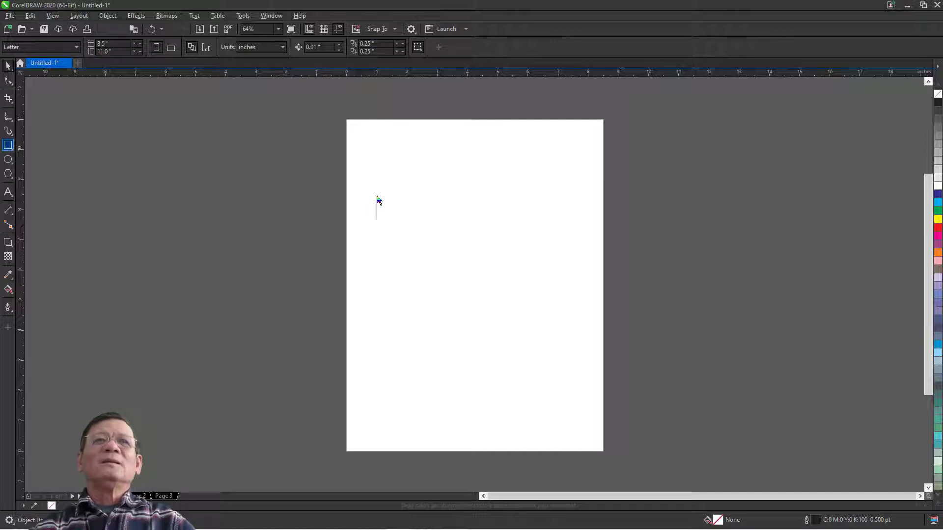
- Draw a rectangle in the upper part of the page and resize it to about 1.87 by 1.35 inches
{"action": "left_click_drag", "start_coordinate": [376, 189], "coordinate": [474, 245]}
{"action": "key", "text": "space"}
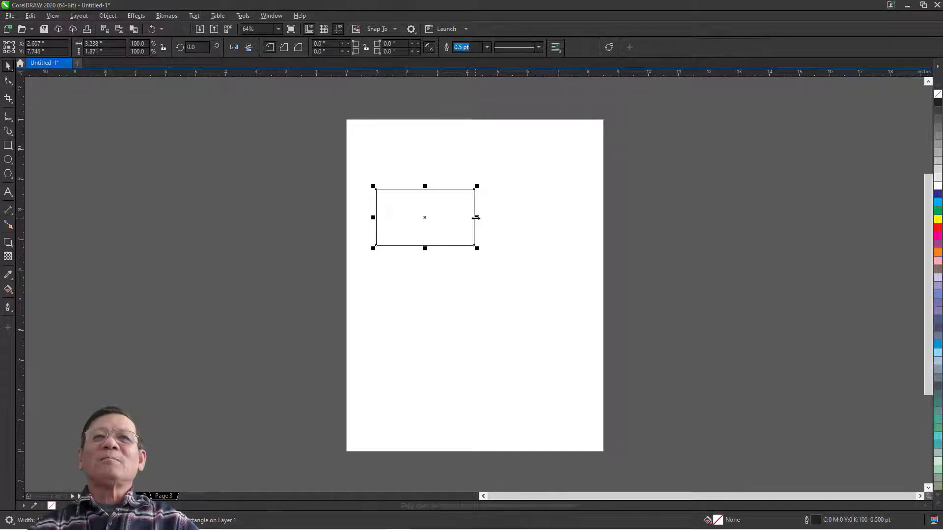
{"action": "mouse_move", "coordinate": [475, 217]}
{"action": "left_mouse_down"}
{"action": "mouse_move", "coordinate": [531, 216]}
{"action": "mouse_move", "coordinate": [432, 217]}
{"action": "mouse_move", "coordinate": [531, 221]}
{"action": "mouse_move", "coordinate": [462, 223]}
{"action": "left_mouse_up"}
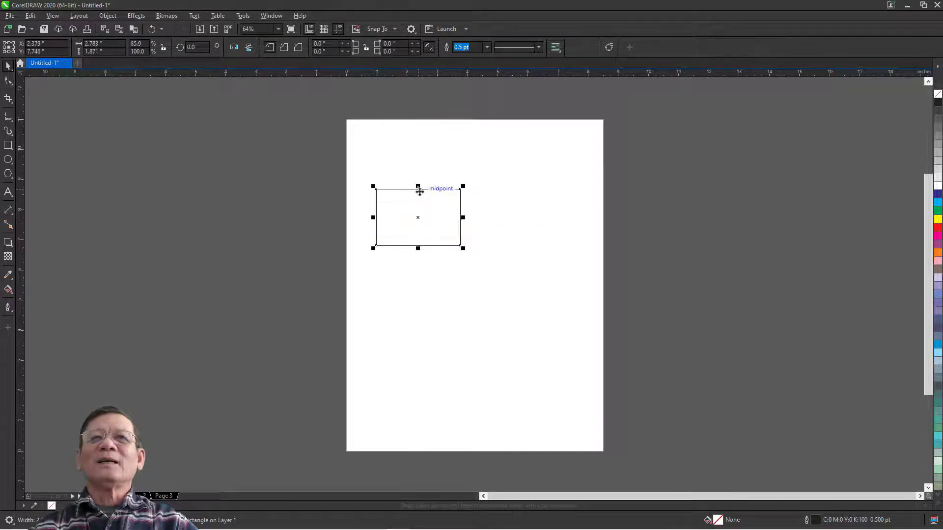
{"action": "mouse_move", "coordinate": [419, 189]}
{"action": "left_mouse_down"}
{"action": "mouse_move", "coordinate": [425, 150]}
{"action": "mouse_move", "coordinate": [429, 199]}
{"action": "left_mouse_up"}
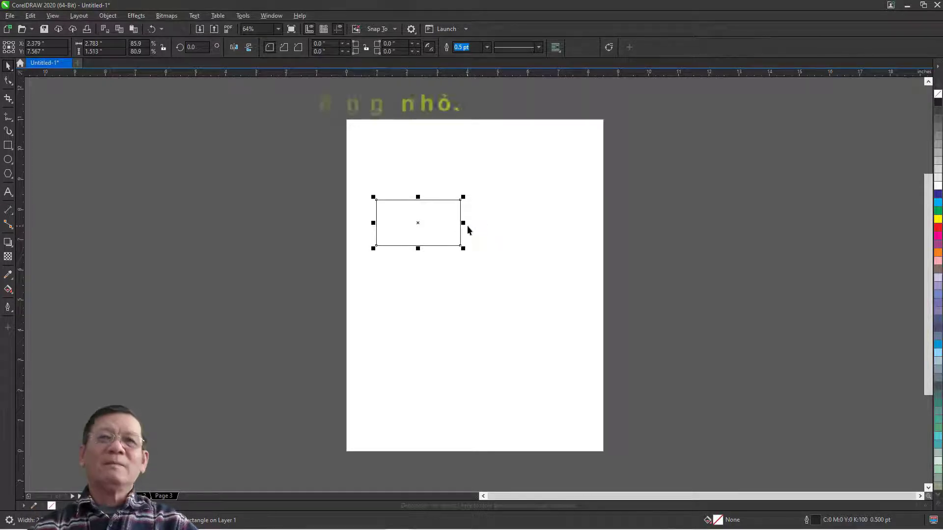
{"action": "left_click_drag", "start_coordinate": [462, 225], "coordinate": [424, 208]}
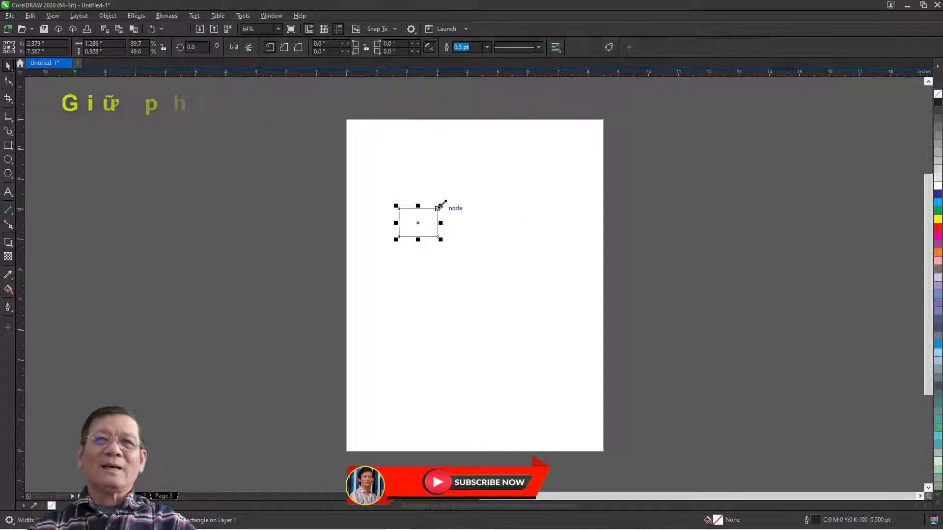
{"action": "mouse_move", "coordinate": [441, 203]}
{"action": "left_mouse_down"}
{"action": "mouse_move", "coordinate": [498, 178]}
{"action": "mouse_move", "coordinate": [458, 198]}
{"action": "left_mouse_up"}
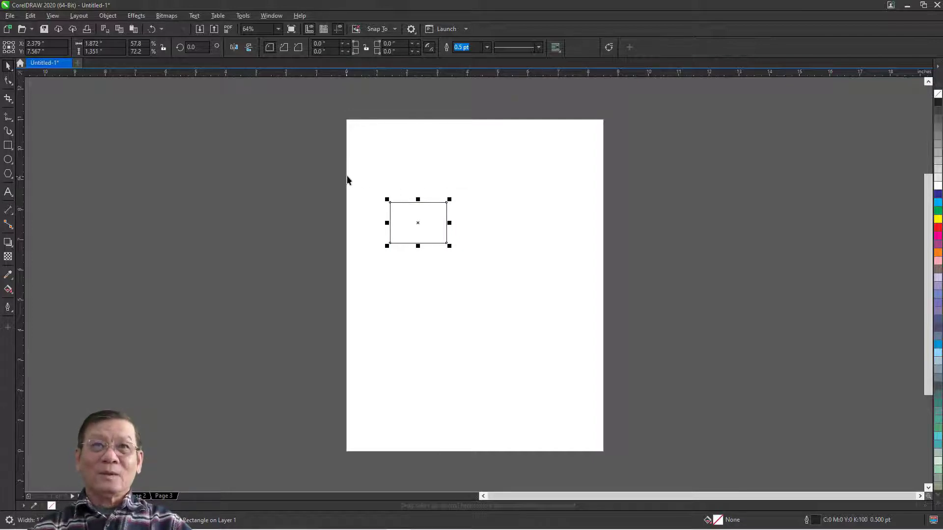
- Select the resized rectangle and delete it from the page
{"action": "left_click_drag", "start_coordinate": [347, 178], "coordinate": [539, 308]}
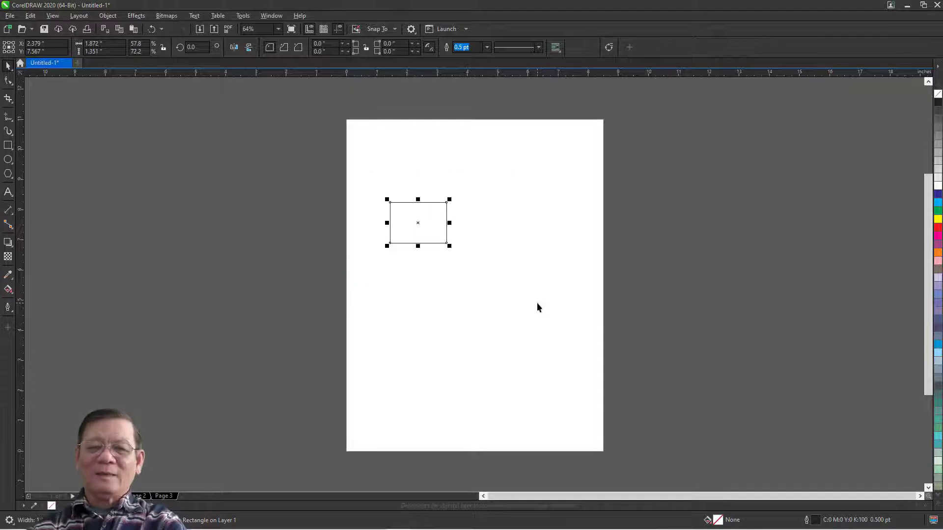
{"action": "key", "text": "Delete"}
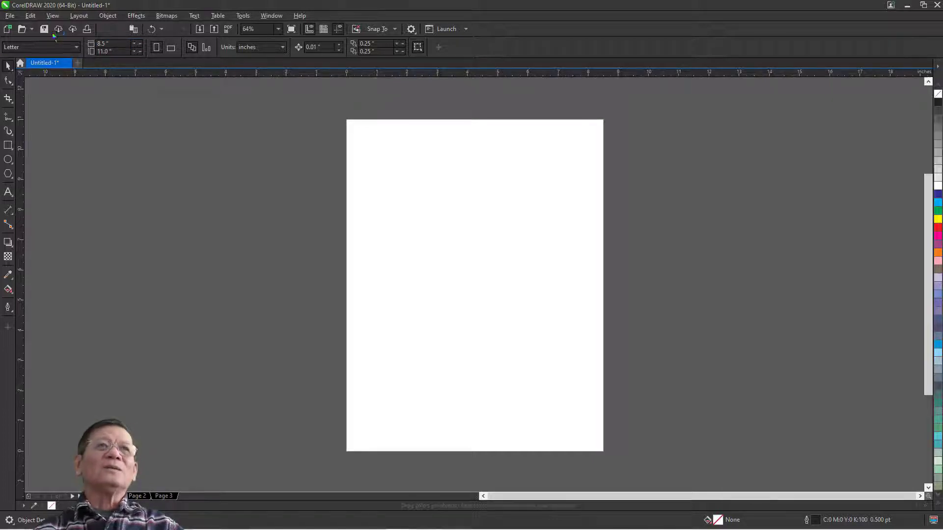
{"action": "left_click", "coordinate": [31, 16]}
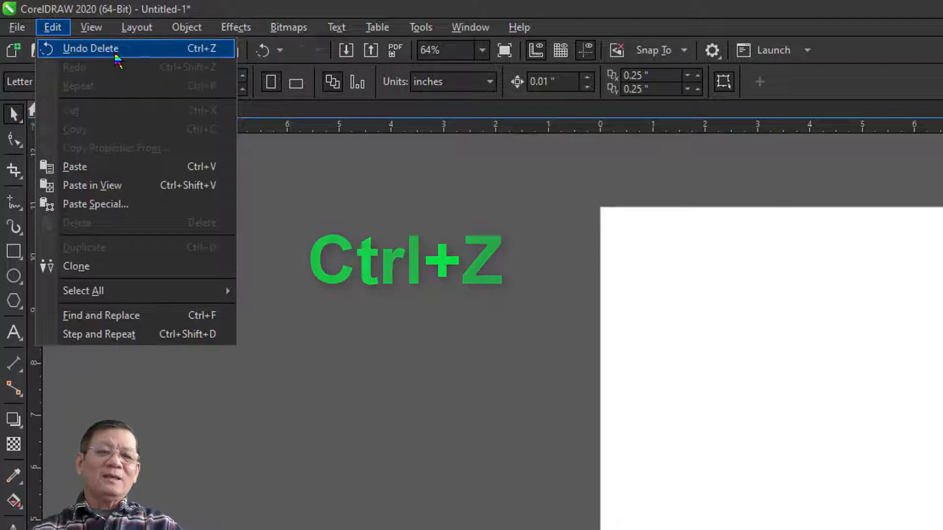
{"action": "left_click", "coordinate": [335, 207]}
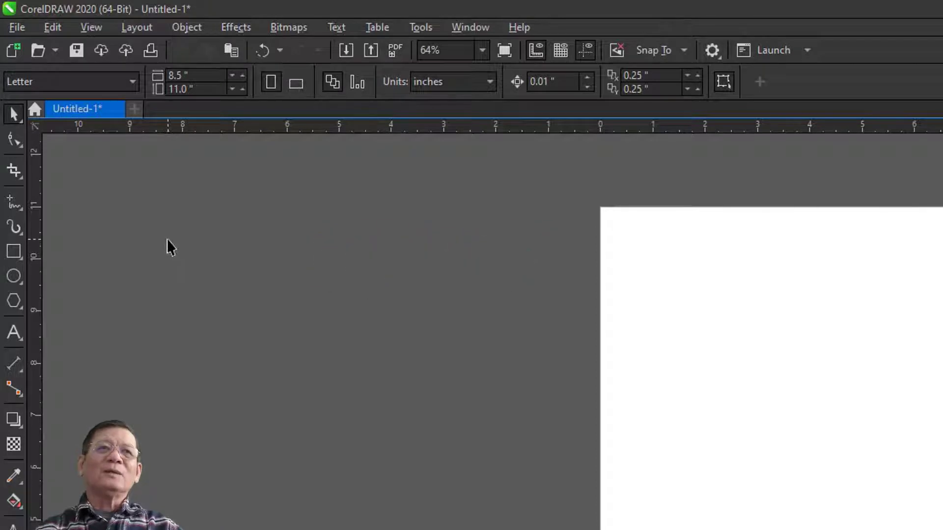
- Draw a rectangle about 3.53 by 1.84 inches in the upper part of the page
{"action": "left_click", "coordinate": [19, 253]}
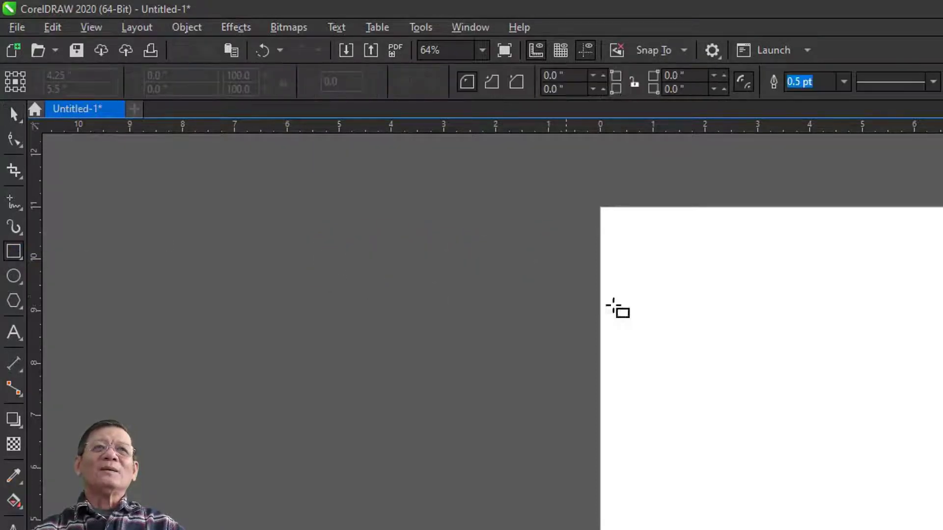
{"action": "left_click_drag", "start_coordinate": [653, 306], "coordinate": [837, 401]}
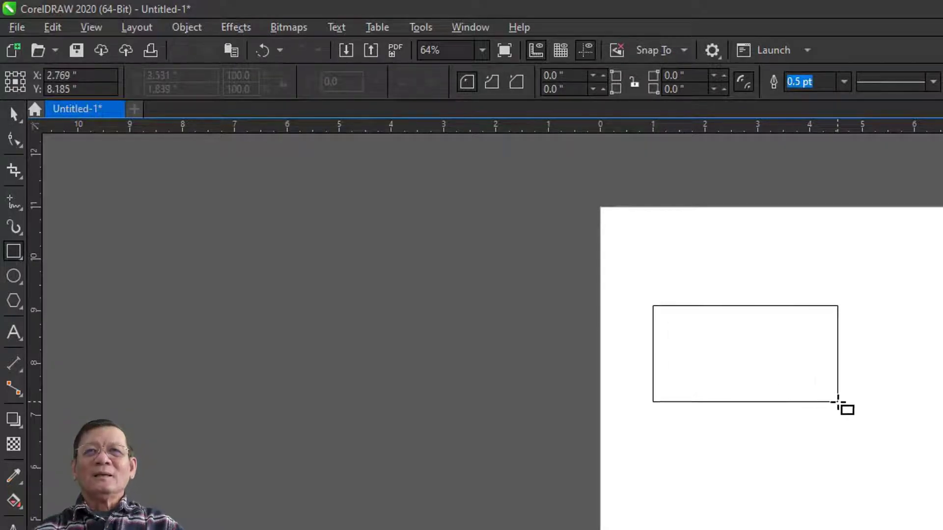
{"action": "key", "text": "space"}
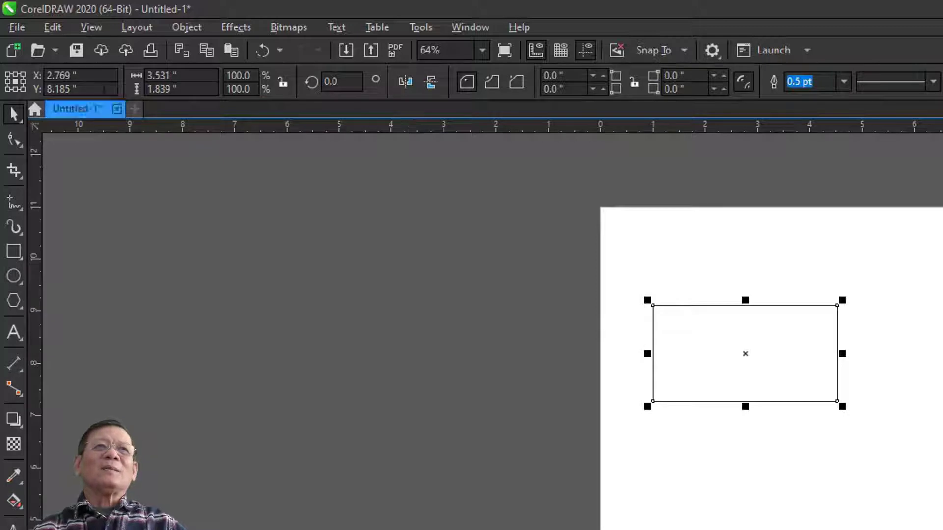
{"action": "left_click", "coordinate": [54, 28]}
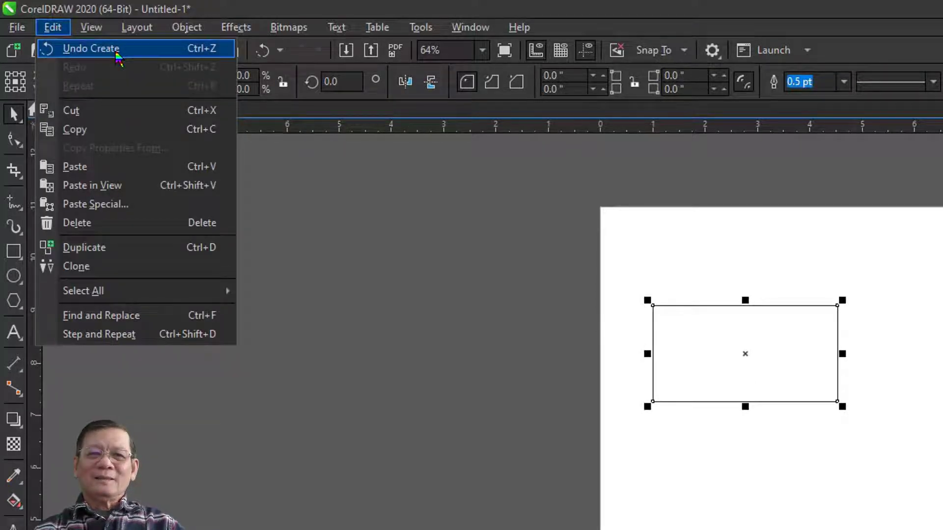
{"action": "left_click", "coordinate": [388, 218]}
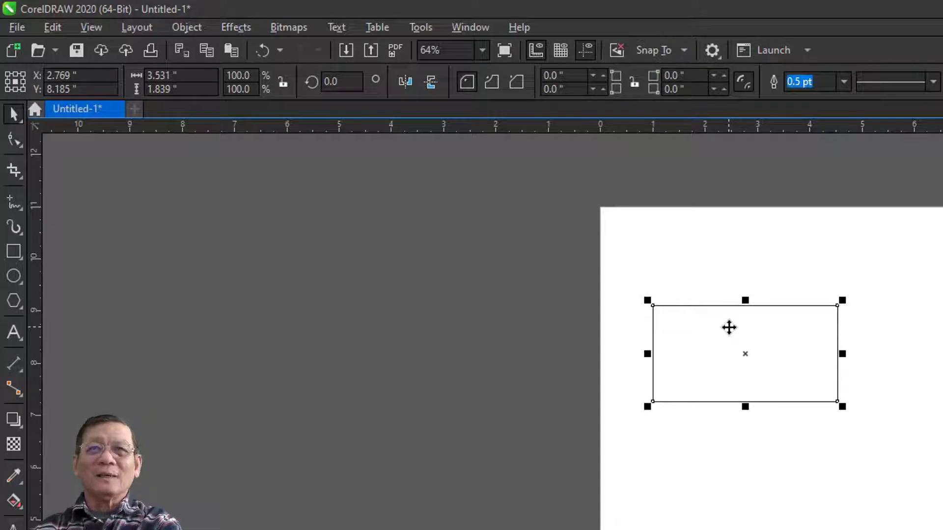
- Delete the selected rectangle and undo the deletion
{"action": "key", "text": "Delete"}
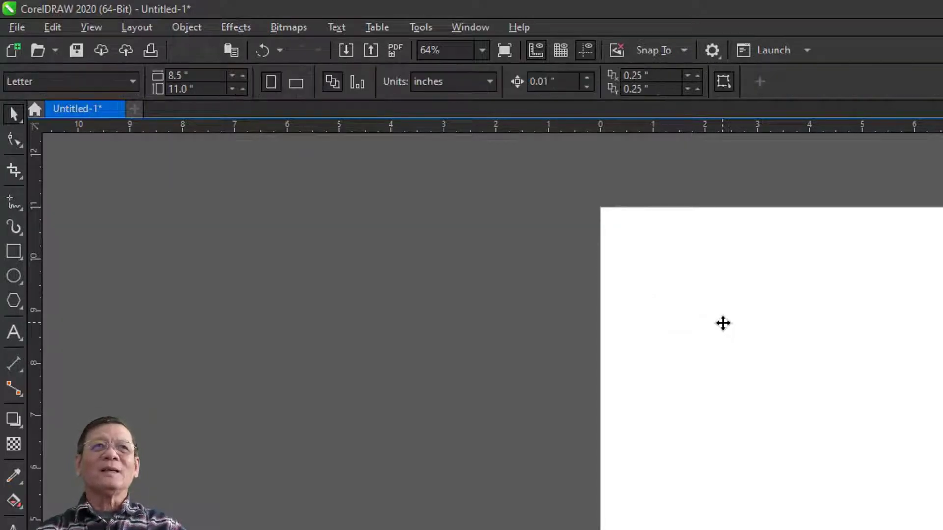
{"action": "left_click", "coordinate": [55, 28]}
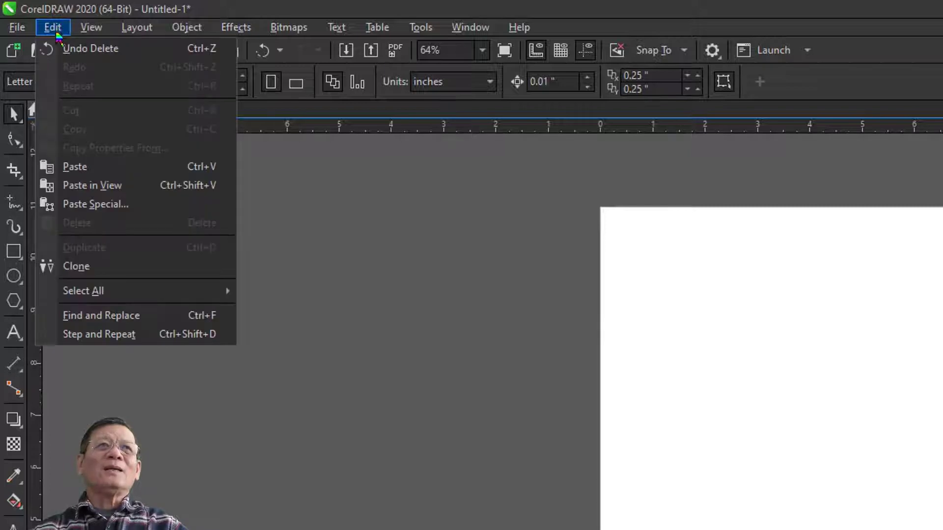
{"action": "left_click", "coordinate": [87, 52]}
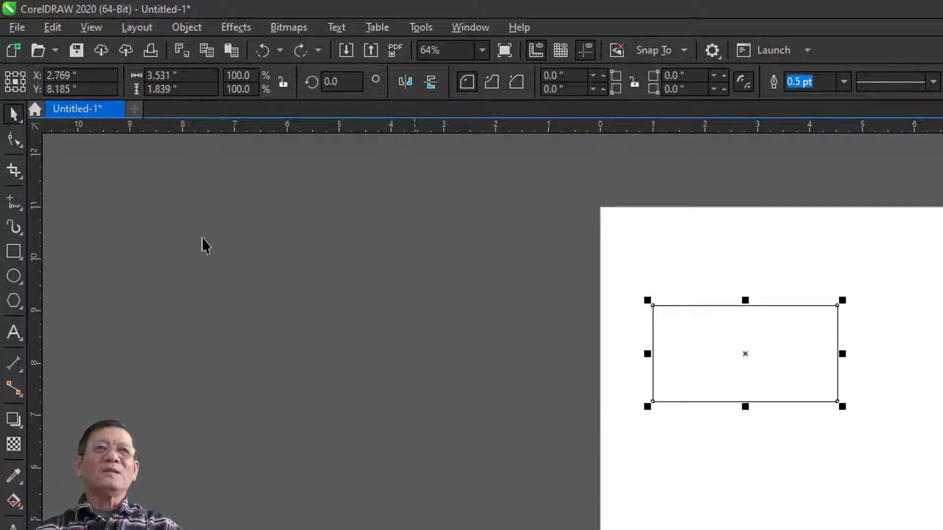
- Redo the deletion of the rectangle
{"action": "left_click", "coordinate": [51, 30]}
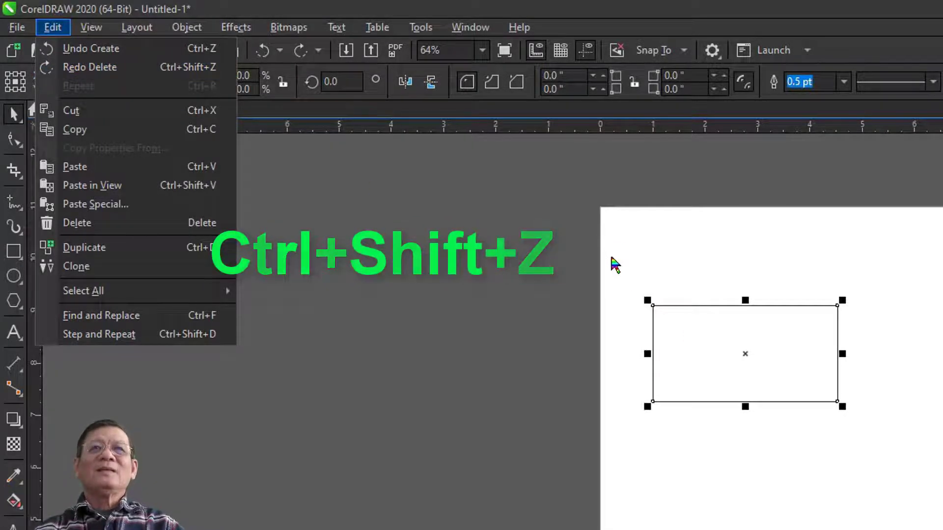
{"action": "left_click", "coordinate": [711, 324]}
{"action": "left_click", "coordinate": [711, 324]}
{"action": "left_click", "coordinate": [712, 328]}
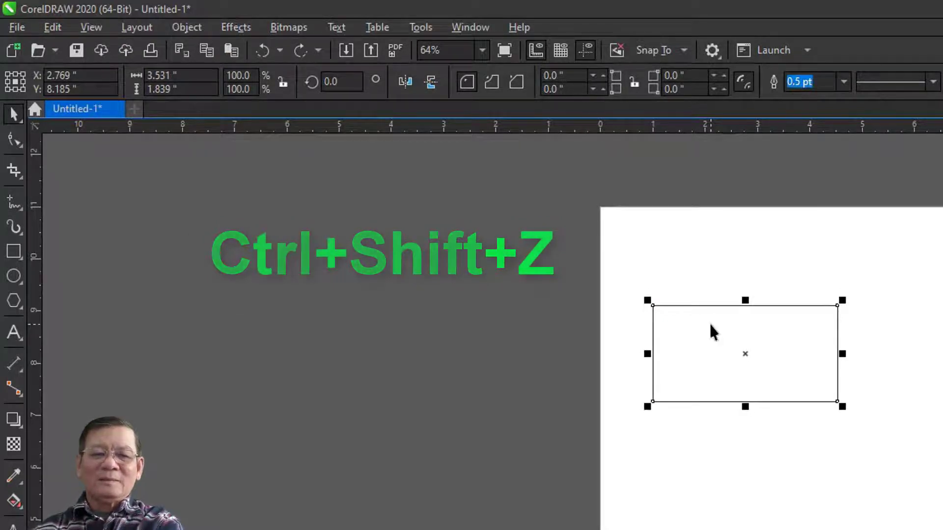
{"action": "key", "text": "ctrl+shift+z"}
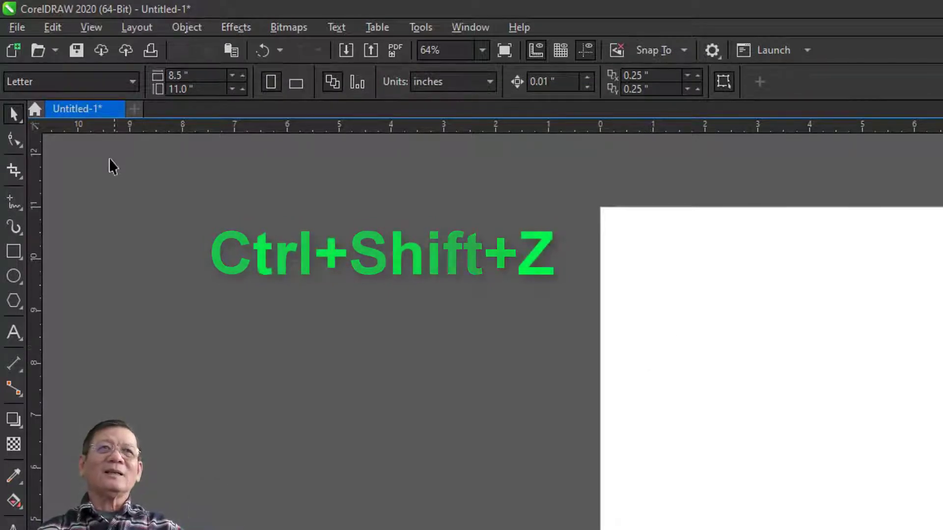
- Undo the rectangle's deletion once more and redo it to clear the page
{"action": "left_click", "coordinate": [53, 28]}
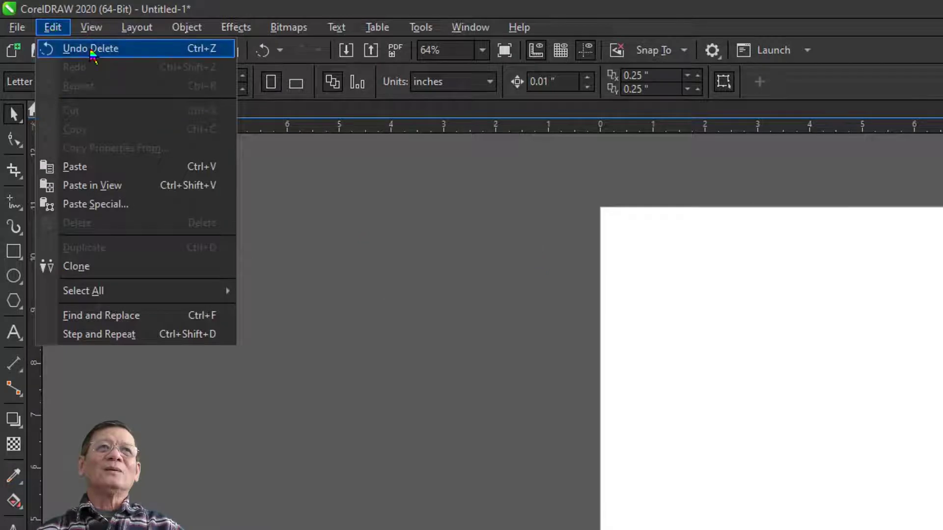
{"action": "left_click", "coordinate": [45, 48]}
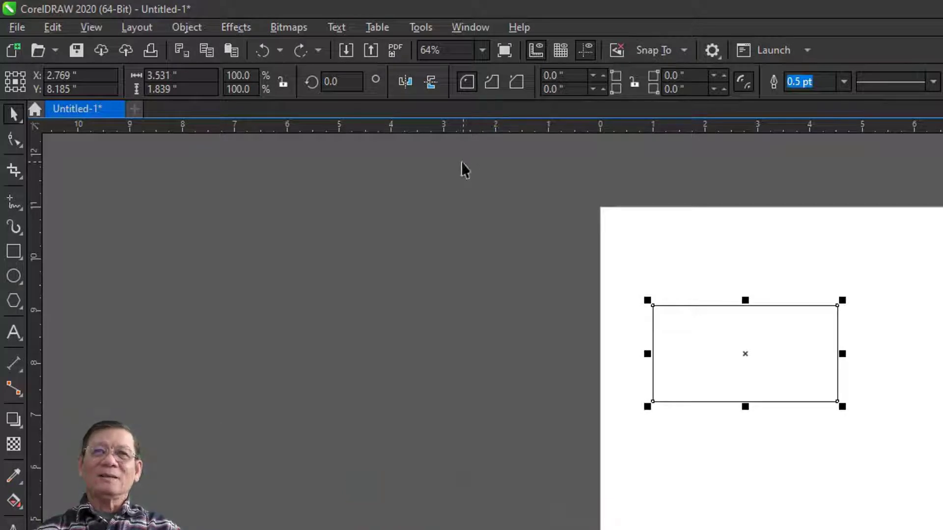
{"action": "left_click", "coordinate": [55, 29]}
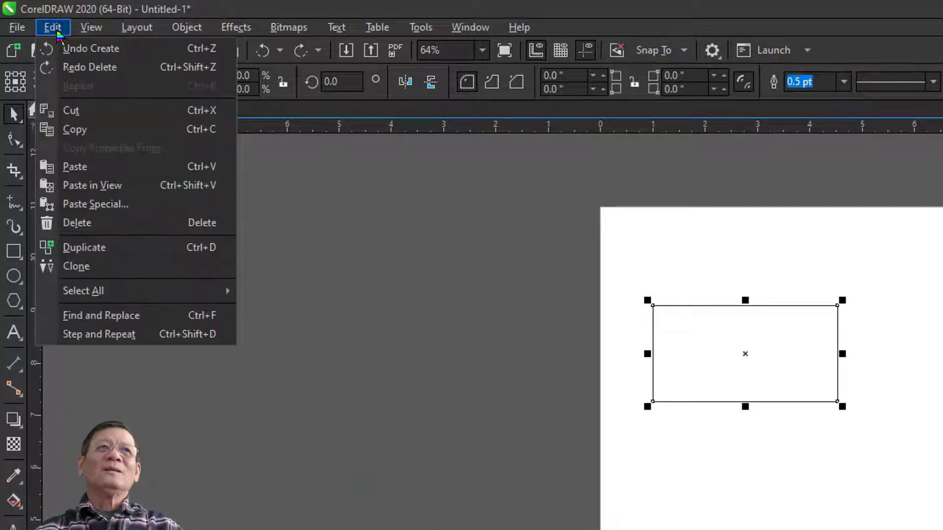
{"action": "left_click", "coordinate": [83, 72]}
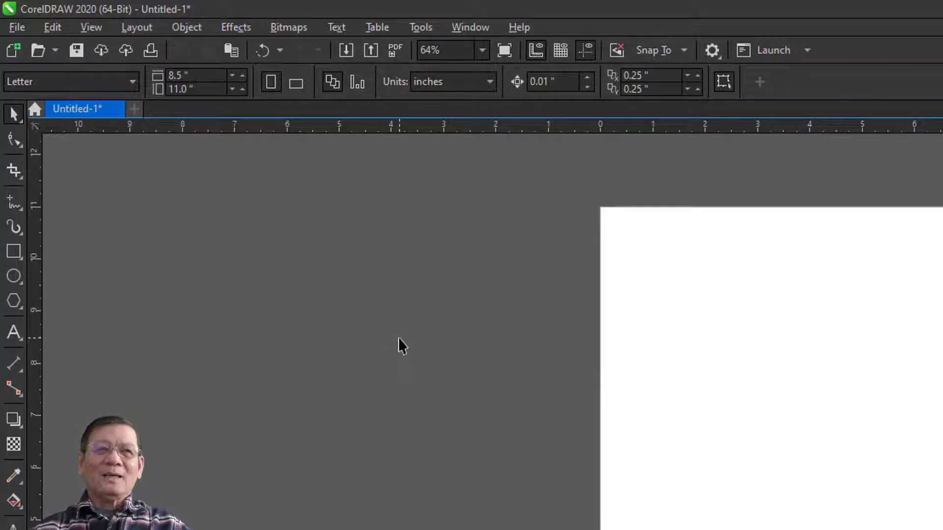
- Draw a rectangle about 2.36 by 1.81 inches near the page's top and an ellipse about 1.82 by 1.69 inches below it
{"action": "left_click", "coordinate": [15, 252]}
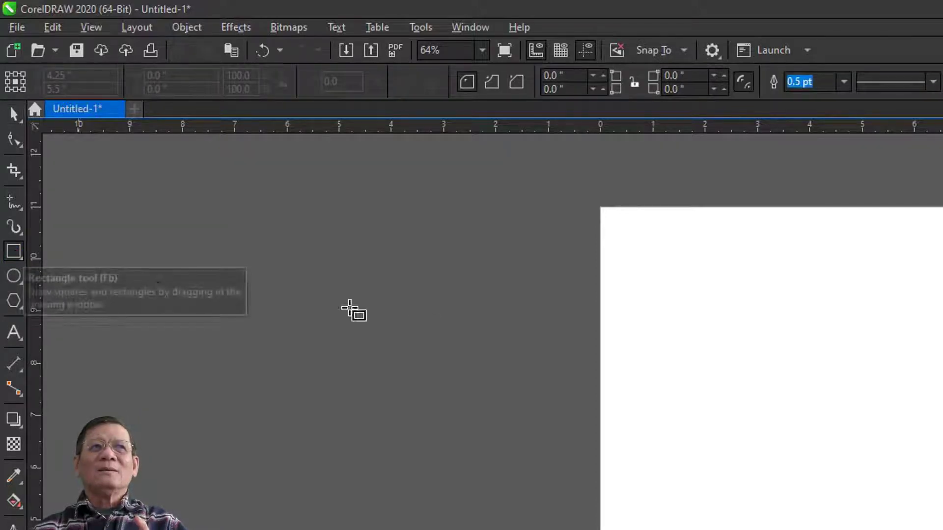
{"action": "mouse_move", "coordinate": [709, 268]}
{"action": "left_mouse_down"}
{"action": "mouse_move", "coordinate": [727, 322]}
{"action": "mouse_move", "coordinate": [832, 362]}
{"action": "left_mouse_up"}
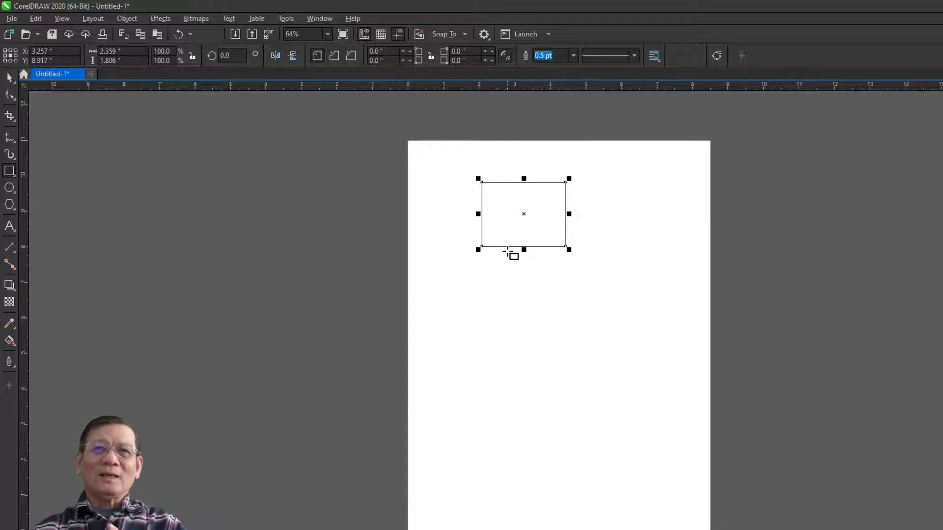
{"action": "left_click", "coordinate": [11, 188]}
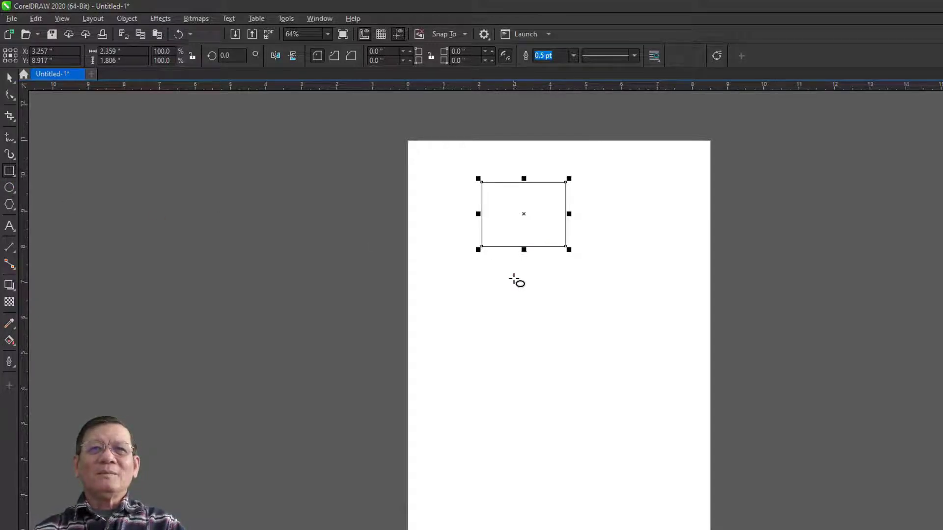
{"action": "left_click_drag", "start_coordinate": [496, 271], "coordinate": [568, 339]}
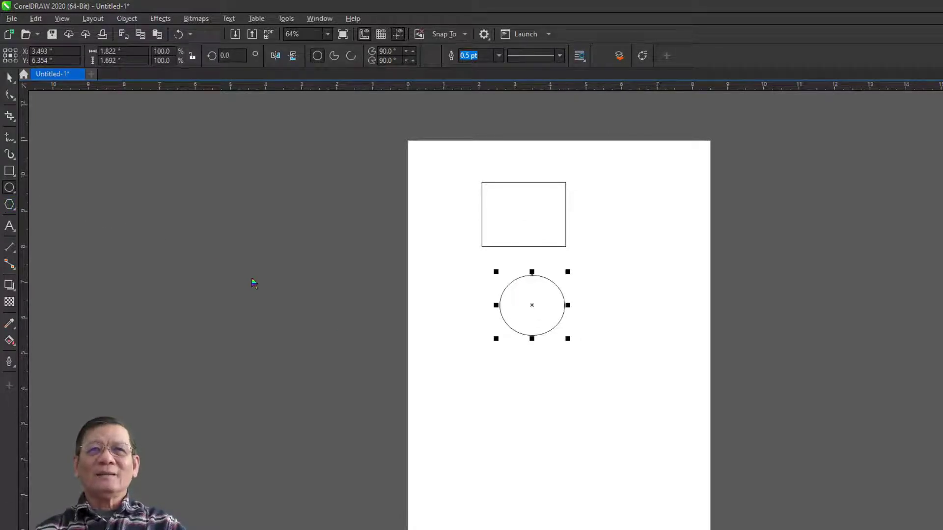
- Draw a five-sided polygon about 2.57 by 2.15 inches directly below the ellipse
{"action": "key", "text": "y"}
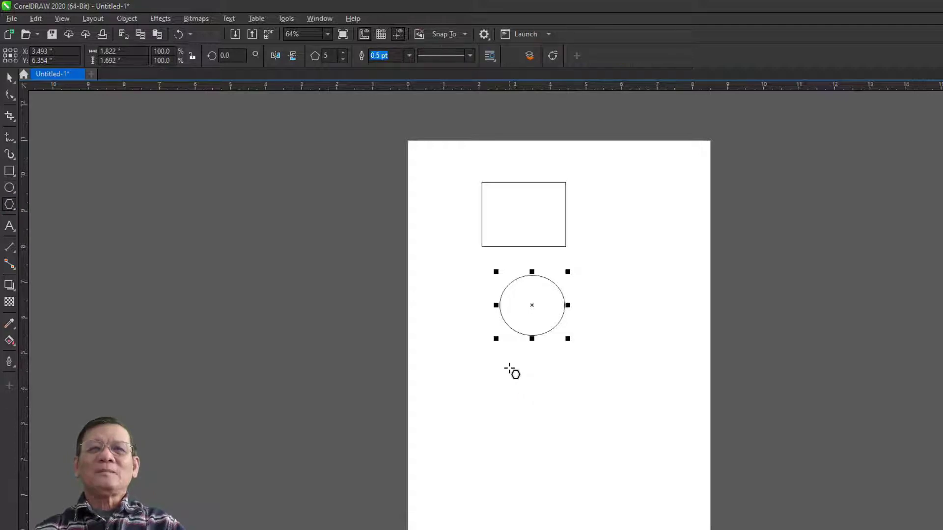
{"action": "left_click_drag", "start_coordinate": [530, 380], "coordinate": [579, 417]}
{"action": "key", "text": "space"}
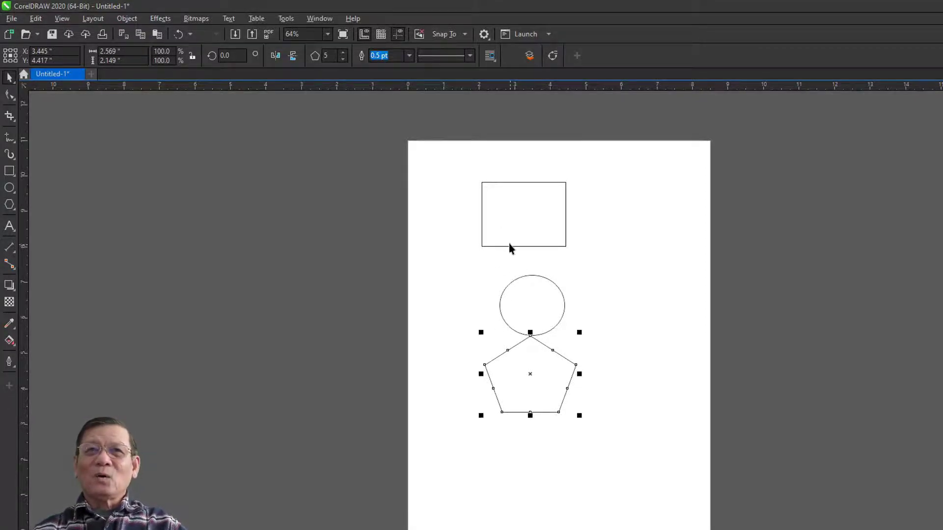
- Fill the rectangle with cyan and the ellipse with yellow
{"action": "left_click", "coordinate": [509, 246]}
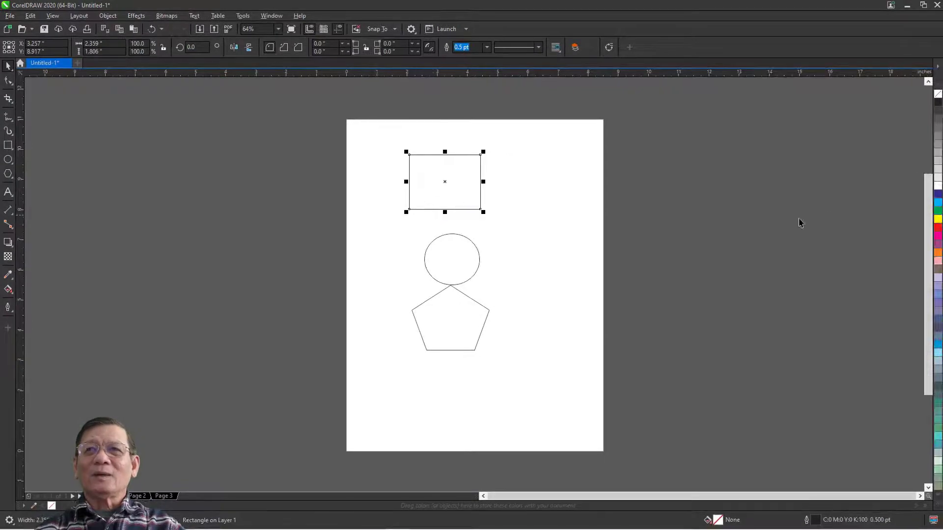
{"action": "left_click", "coordinate": [937, 202]}
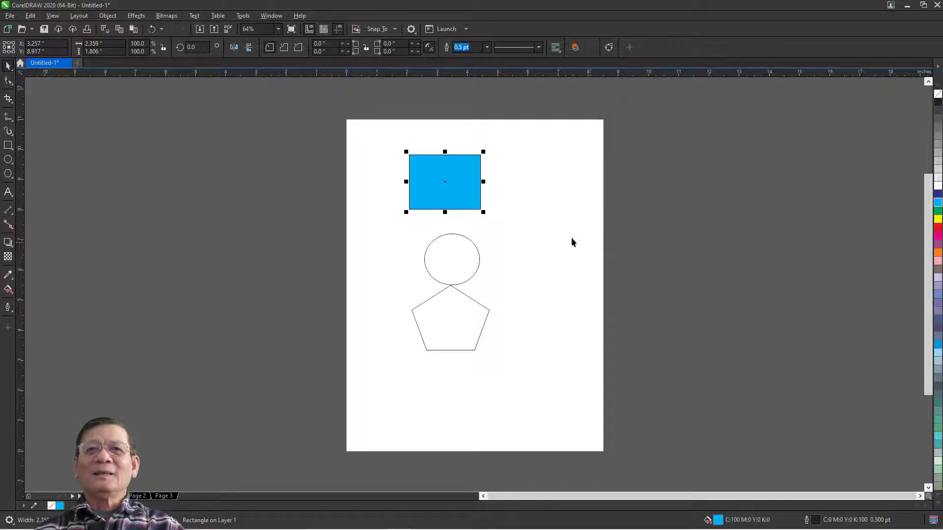
{"action": "left_click", "coordinate": [459, 245]}
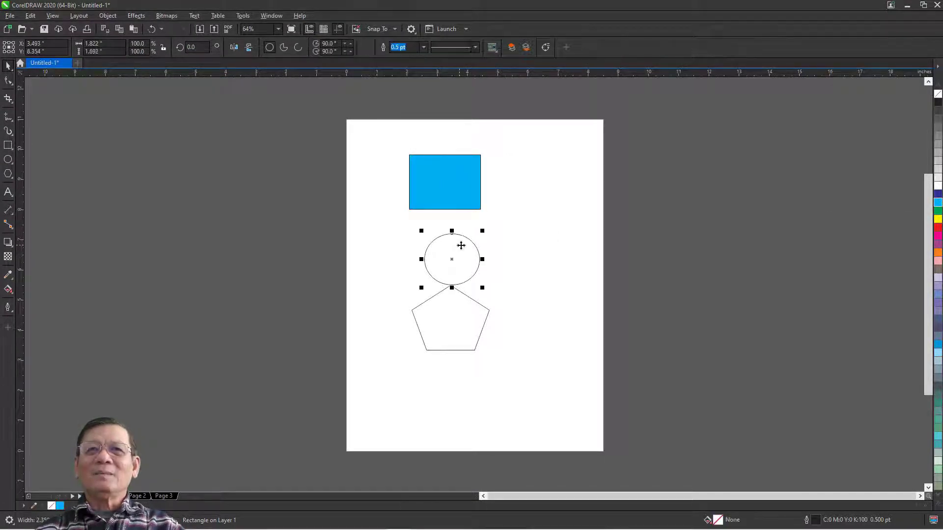
{"action": "left_click", "coordinate": [937, 219]}
- Fill the pentagon with red
{"action": "left_click", "coordinate": [473, 309]}
{"action": "left_click", "coordinate": [489, 308]}
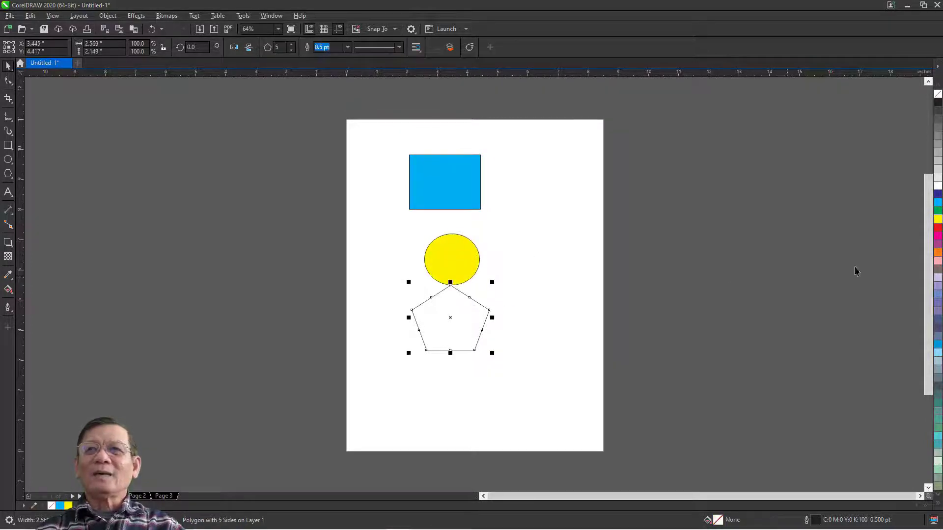
{"action": "left_click", "coordinate": [938, 227]}
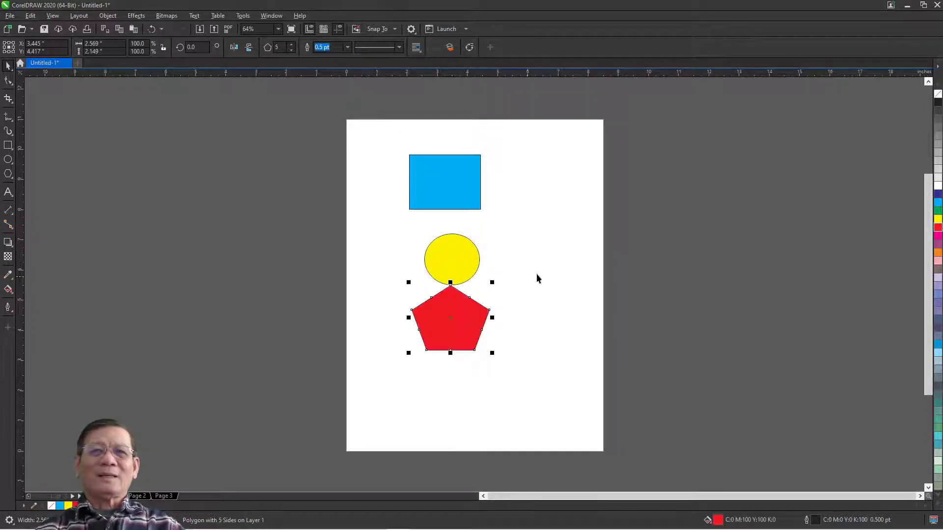
- Undo the last three fills so the pentagon, the ellipse and the rectangle lose their colours
{"action": "left_click", "coordinate": [538, 276]}
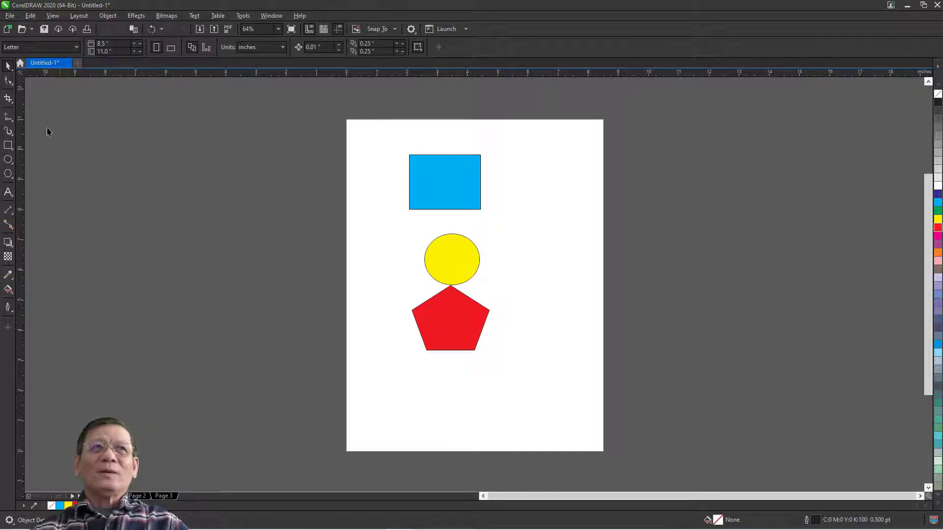
{"action": "left_click", "coordinate": [30, 16]}
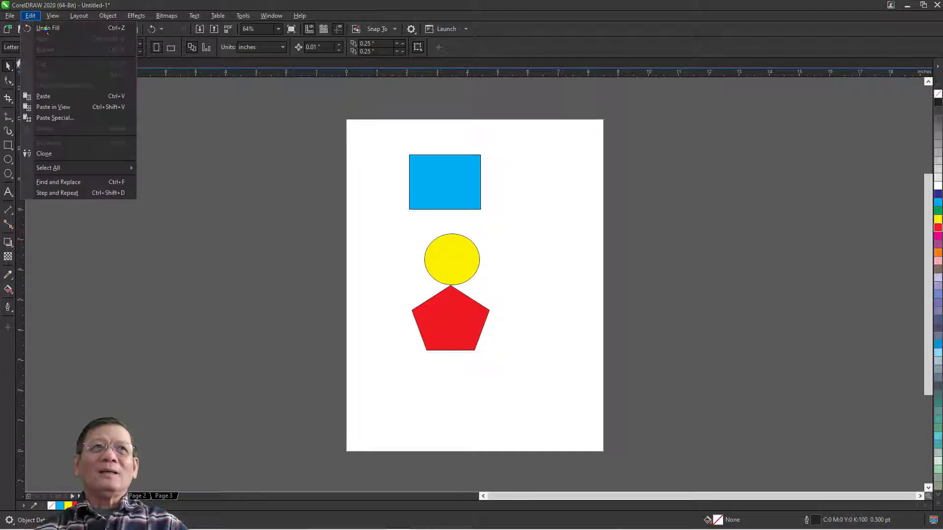
{"action": "left_click", "coordinate": [48, 28]}
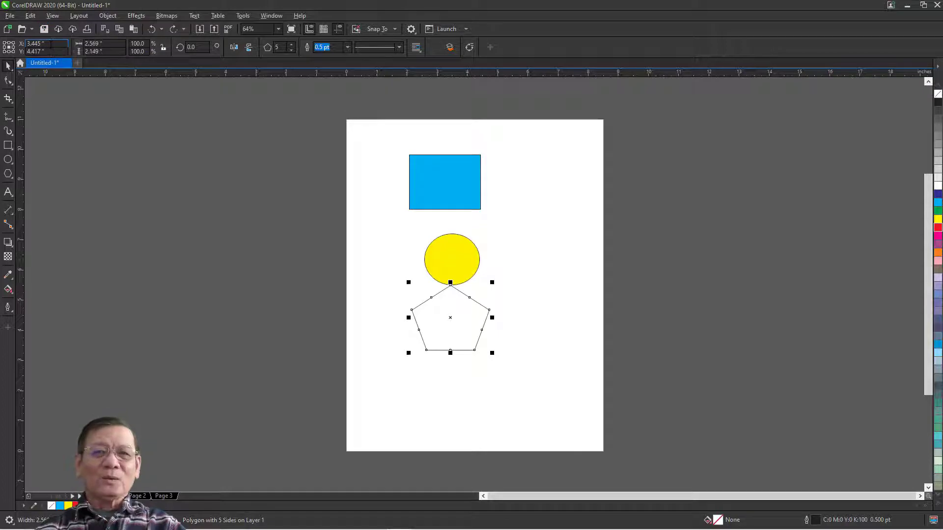
{"action": "left_click", "coordinate": [34, 16]}
{"action": "left_click", "coordinate": [44, 29]}
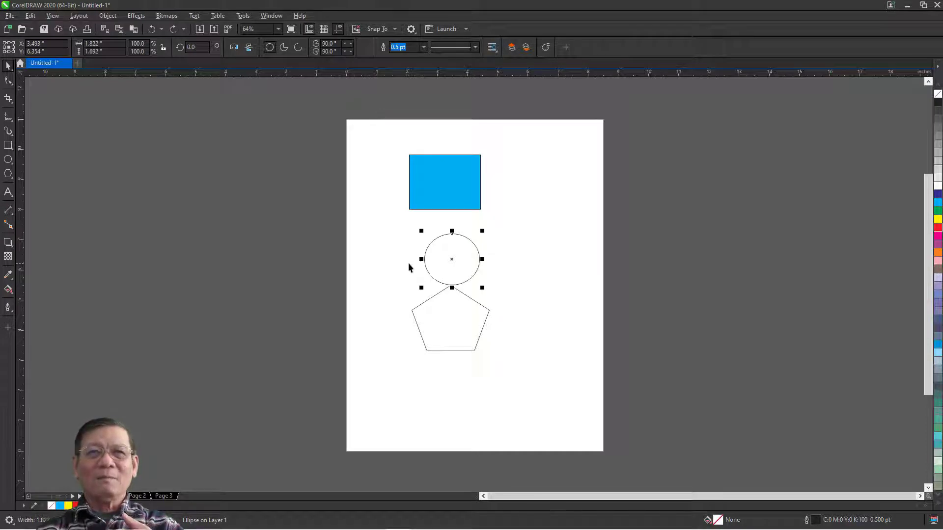
{"action": "left_click", "coordinate": [30, 15]}
{"action": "left_click", "coordinate": [43, 28]}
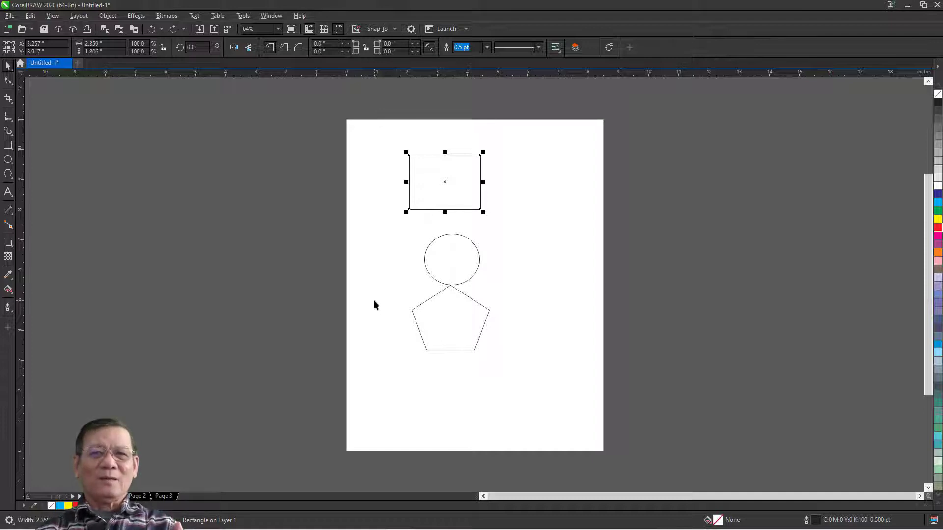
- Redo the three undone fills to restore cyan on the rectangle, yellow on the ellipse and red on the pentagon
{"action": "left_click", "coordinate": [30, 18]}
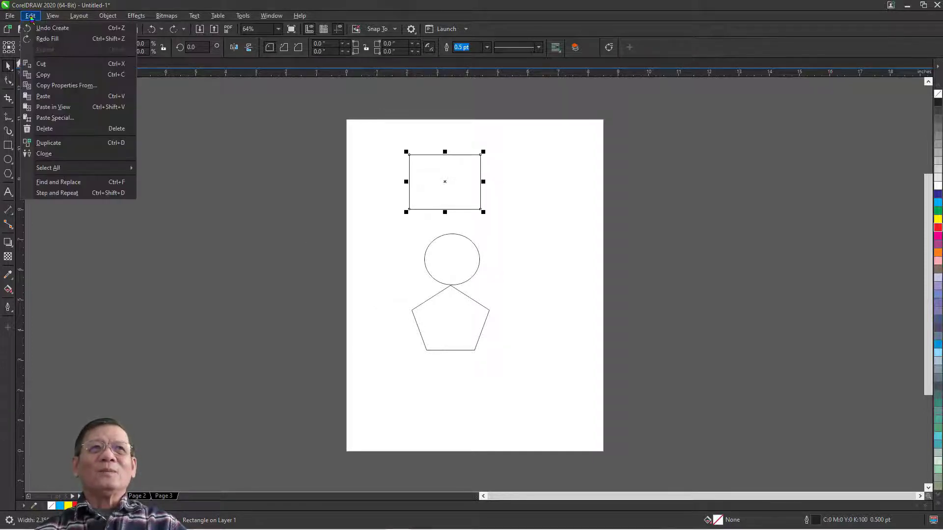
{"action": "left_click", "coordinate": [49, 43]}
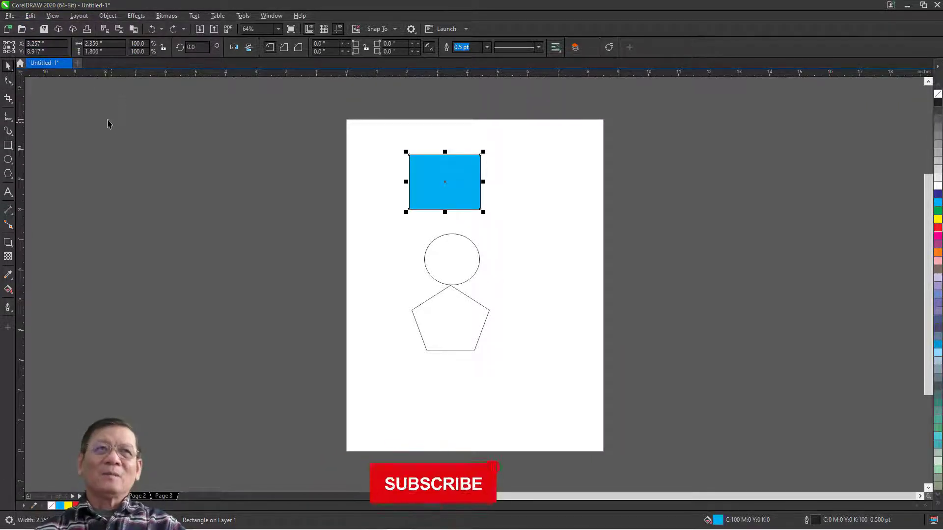
{"action": "left_click", "coordinate": [31, 16]}
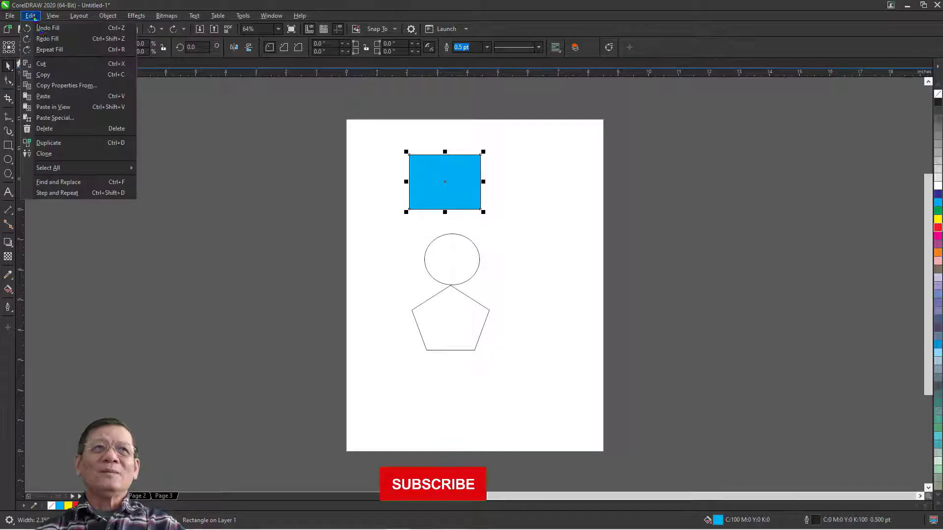
{"action": "left_click", "coordinate": [49, 49]}
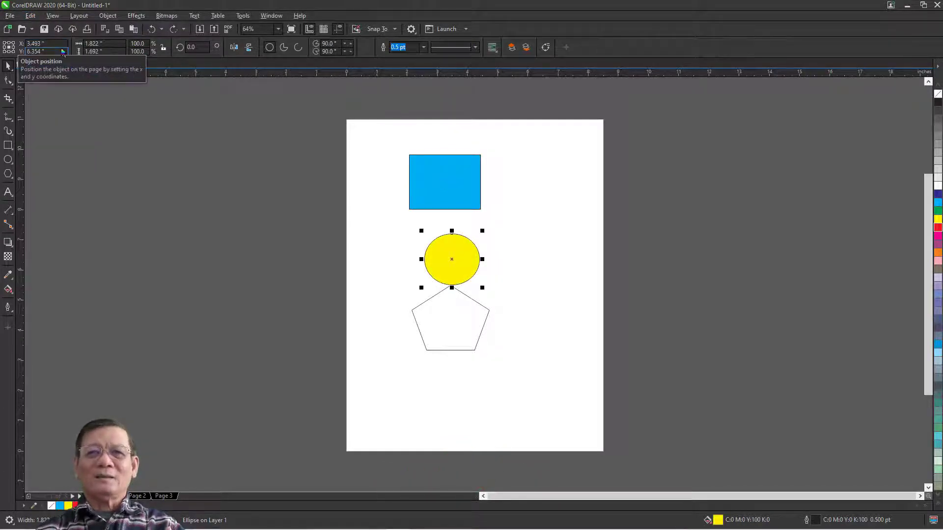
{"action": "left_click", "coordinate": [30, 16]}
{"action": "left_click", "coordinate": [43, 39]}
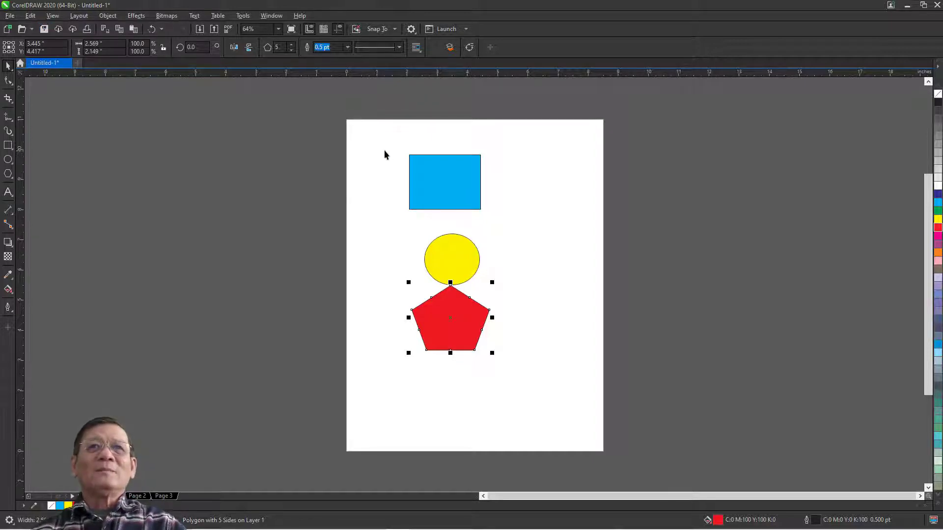
- Select the rectangle, ellipse and pentagon together and delete them from the page
{"action": "left_click_drag", "start_coordinate": [384, 153], "coordinate": [551, 386]}
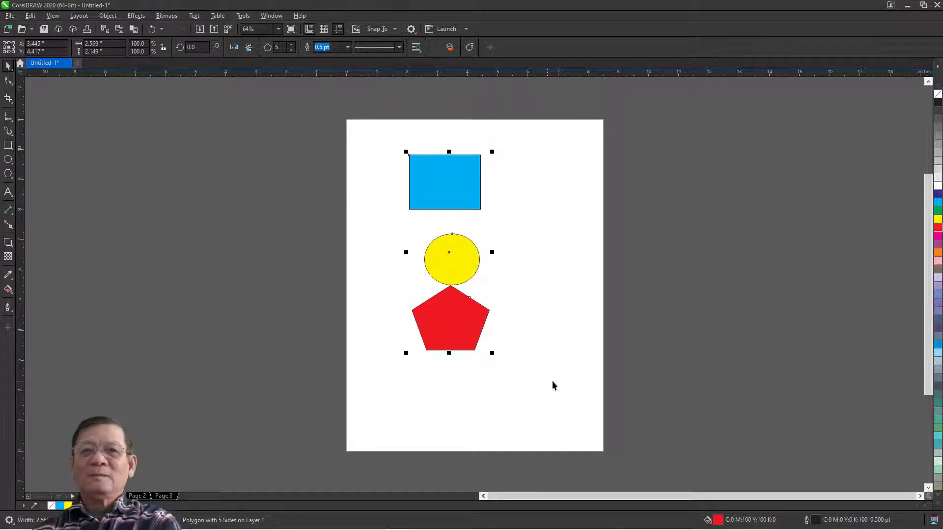
{"action": "key", "text": "Delete"}
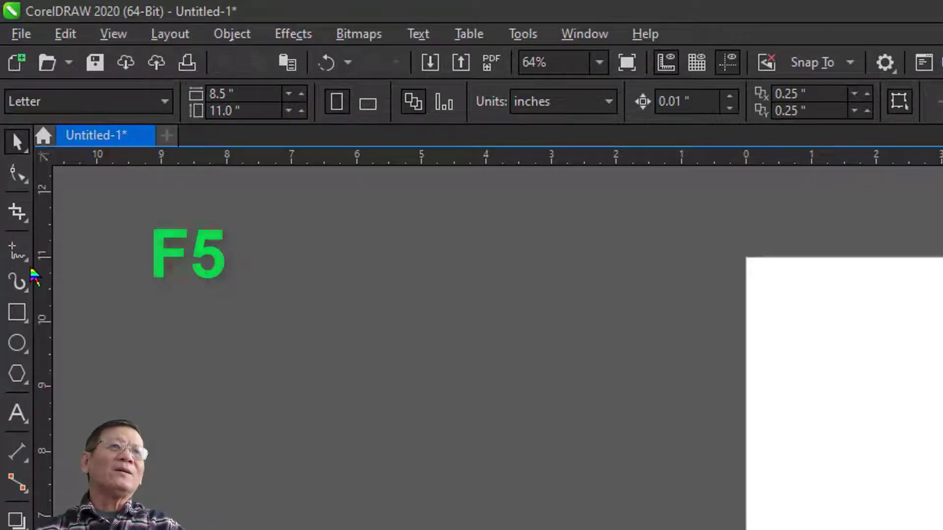
- Draw four looping curves across the page with the Freehand tool, the last one about 7.89 by 1.54 inches
{"action": "left_click", "coordinate": [31, 266]}
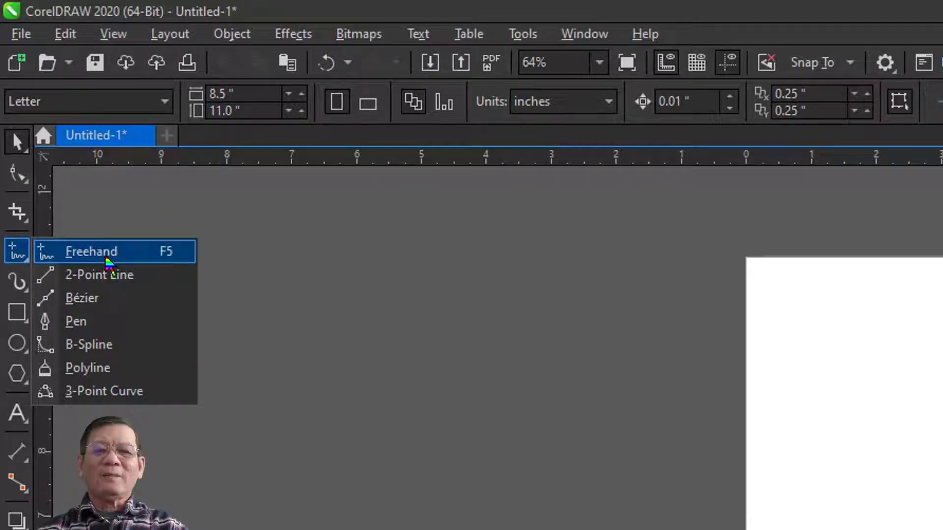
{"action": "left_click", "coordinate": [108, 262]}
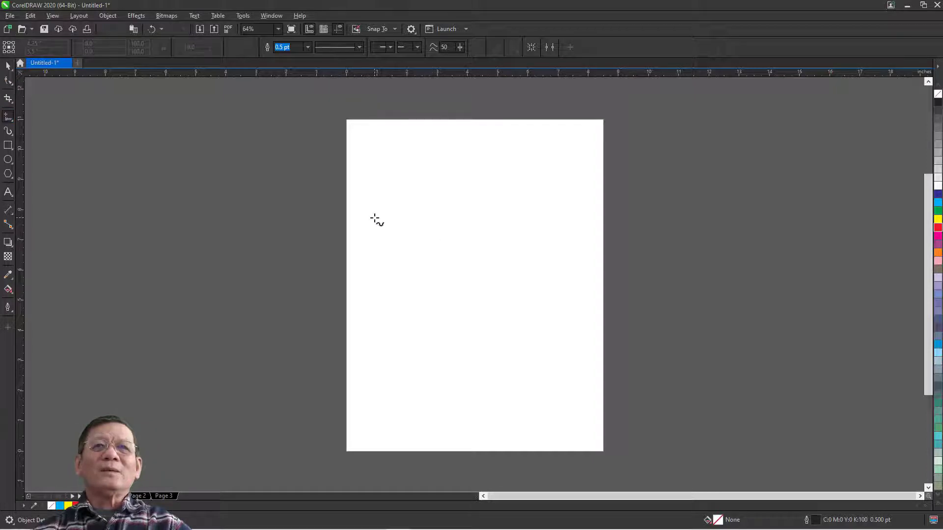
{"action": "mouse_move", "coordinate": [372, 217]}
{"action": "left_mouse_down"}
{"action": "mouse_move", "coordinate": [467, 193]}
{"action": "mouse_move", "coordinate": [486, 236]}
{"action": "mouse_move", "coordinate": [543, 248]}
{"action": "mouse_move", "coordinate": [526, 265]}
{"action": "left_mouse_up"}
{"action": "mouse_move", "coordinate": [372, 278]}
{"action": "left_mouse_down"}
{"action": "mouse_move", "coordinate": [431, 273]}
{"action": "mouse_move", "coordinate": [485, 303]}
{"action": "mouse_move", "coordinate": [511, 299]}
{"action": "mouse_move", "coordinate": [491, 339]}
{"action": "left_mouse_up"}
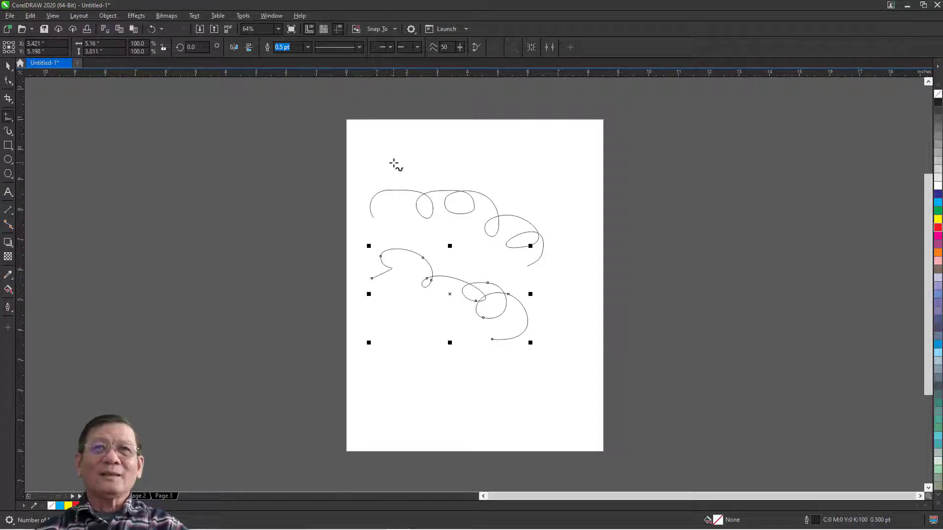
{"action": "mouse_move", "coordinate": [394, 163]}
{"action": "left_mouse_down"}
{"action": "mouse_move", "coordinate": [420, 135]}
{"action": "mouse_move", "coordinate": [432, 161]}
{"action": "mouse_move", "coordinate": [485, 152]}
{"action": "mouse_move", "coordinate": [550, 178]}
{"action": "left_mouse_up"}
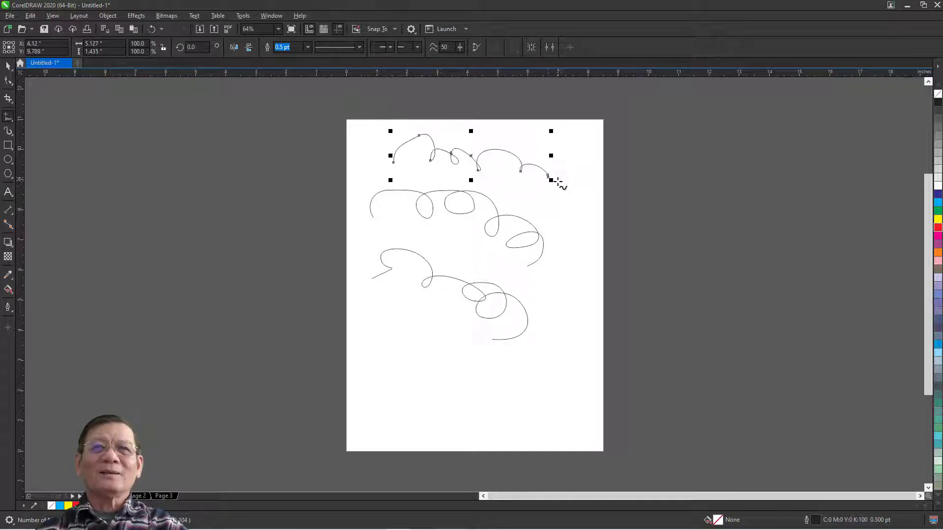
{"action": "mouse_move", "coordinate": [367, 260]}
{"action": "left_mouse_down"}
{"action": "mouse_move", "coordinate": [439, 235]}
{"action": "mouse_move", "coordinate": [531, 254]}
{"action": "mouse_move", "coordinate": [559, 272]}
{"action": "mouse_move", "coordinate": [604, 270]}
{"action": "left_mouse_up"}
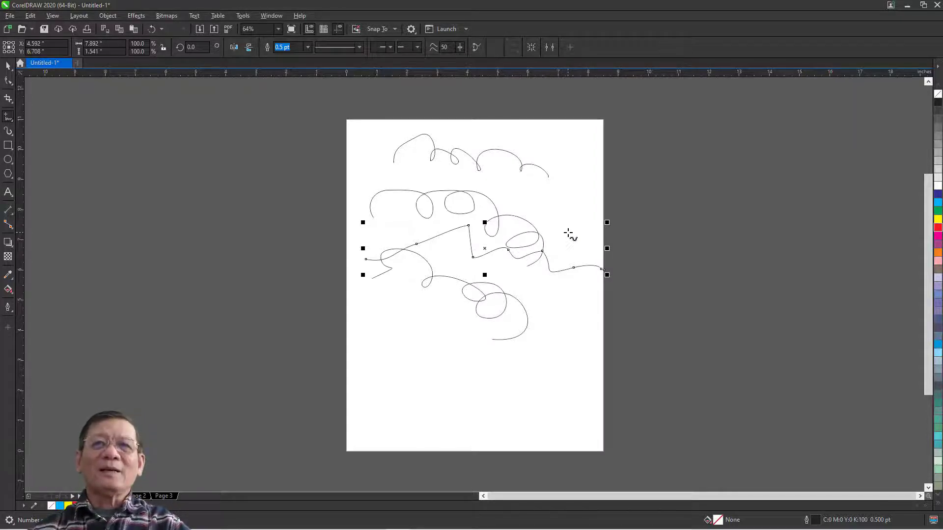
- End freehand drawing and delete all the curves on the page
{"action": "key", "text": "space"}
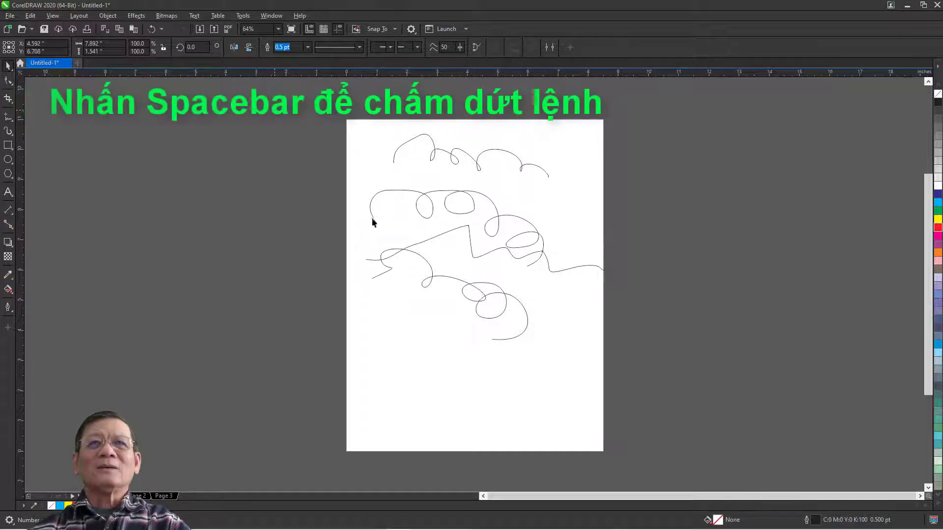
{"action": "key", "text": "ctrl+a"}
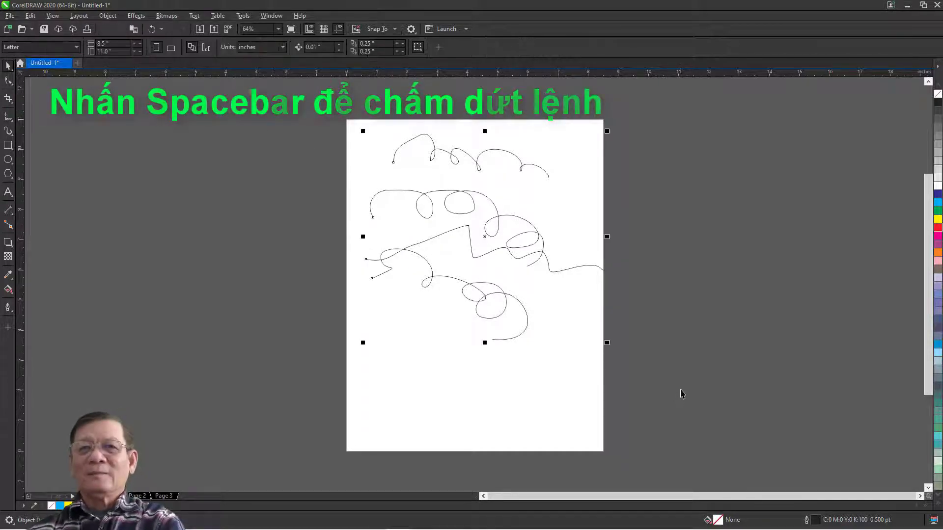
{"action": "key", "text": "Delete"}
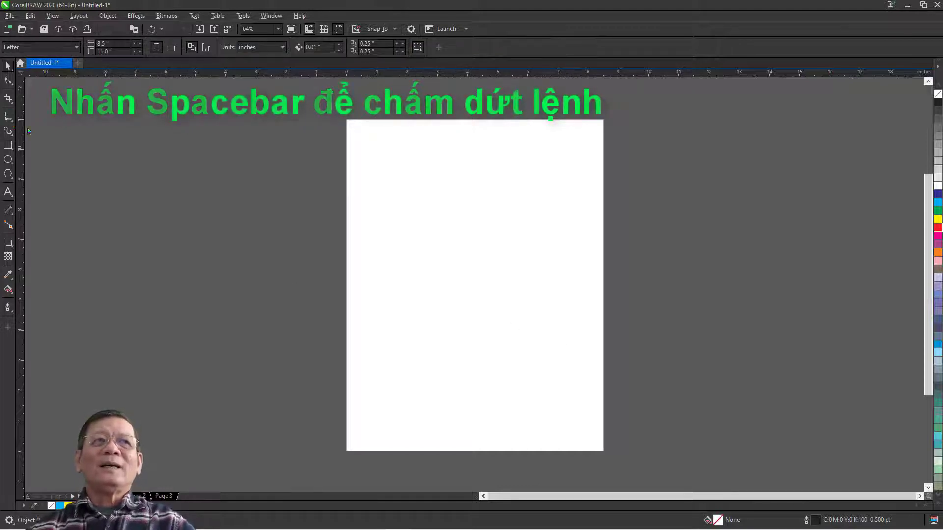
- Draw two straight slanted freehand lines, one rising about 4.90 by 1.12 inches and one falling about 3.27 by 1.27 inches below it
{"action": "left_click", "coordinate": [8, 116]}
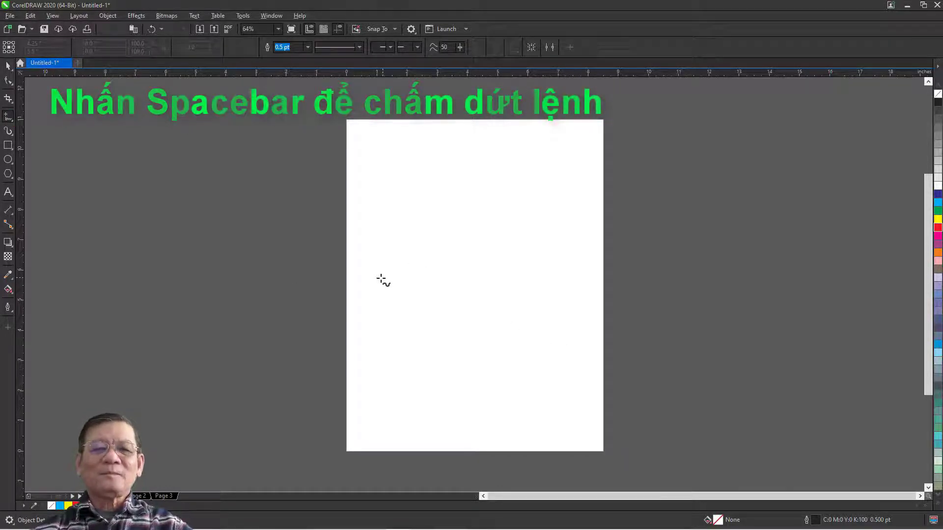
{"action": "left_click", "coordinate": [372, 205]}
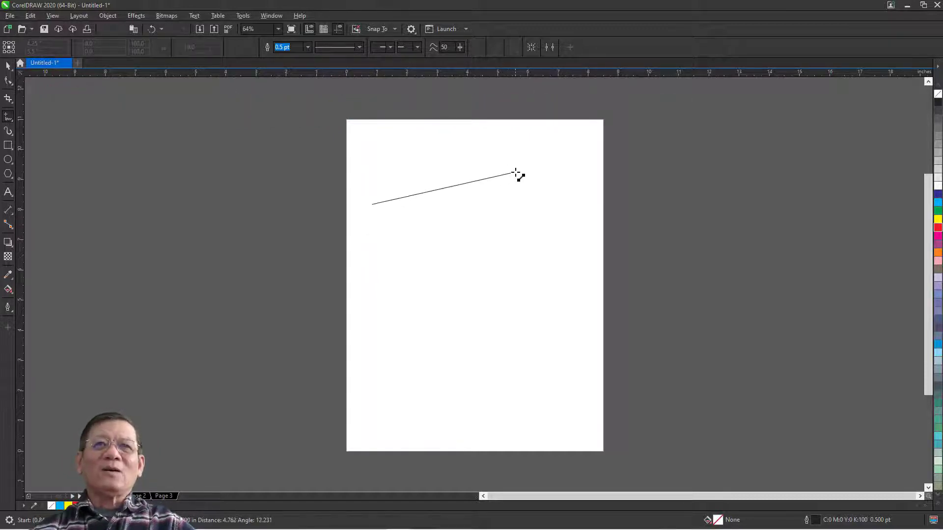
{"action": "left_click", "coordinate": [518, 172]}
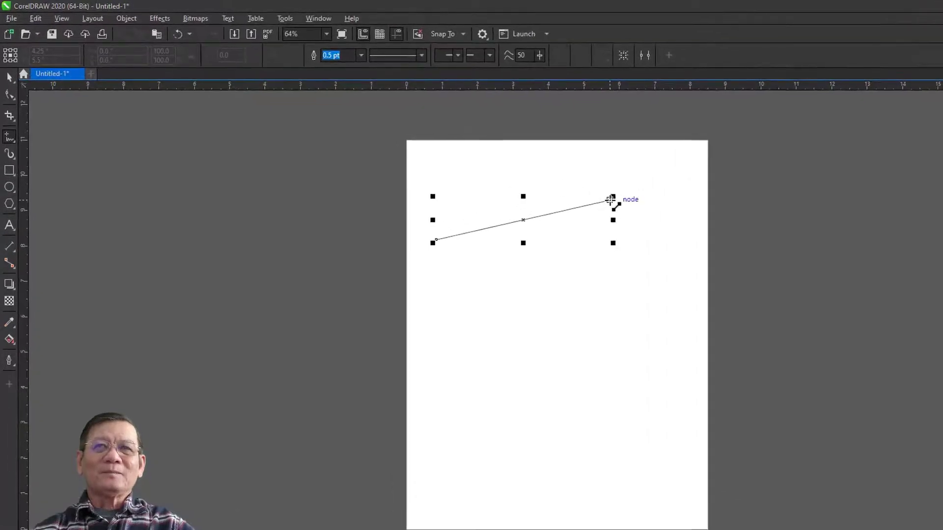
{"action": "left_click", "coordinate": [441, 272]}
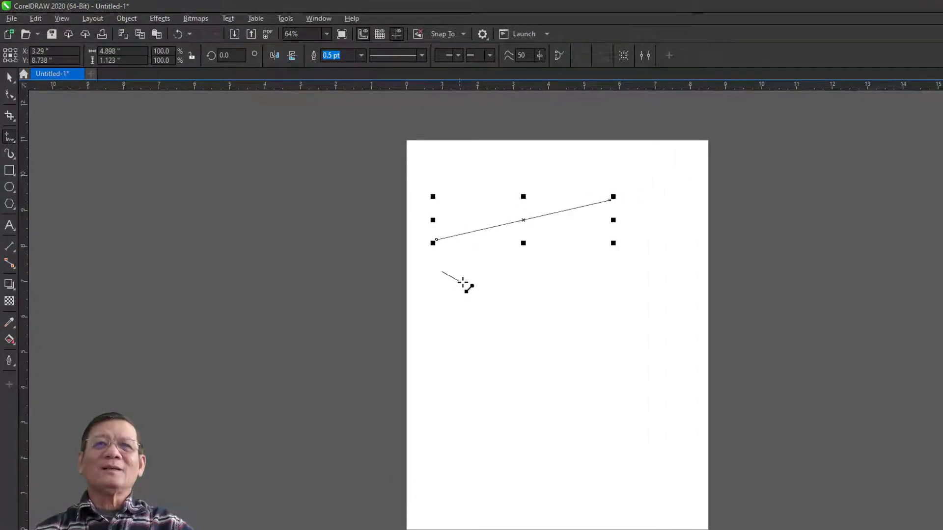
{"action": "left_click", "coordinate": [558, 317]}
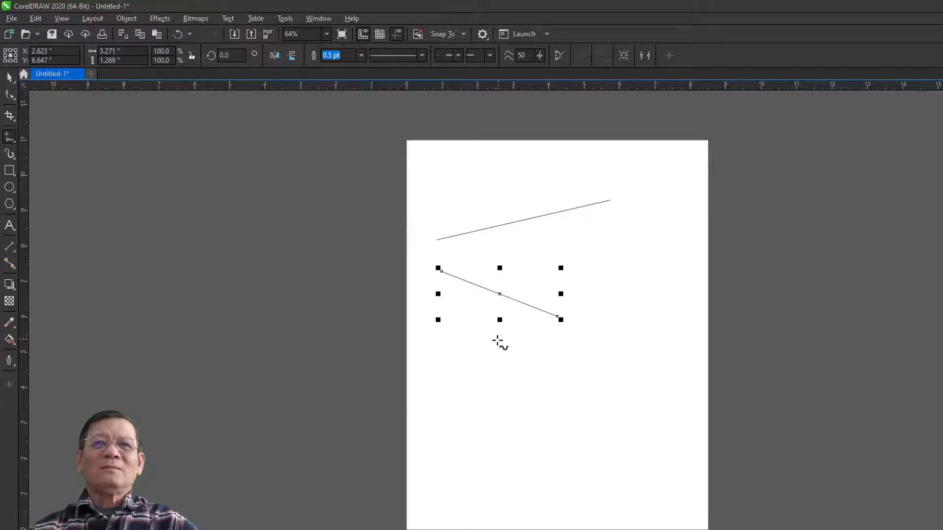
- Draw angle-constrained freehand lines: one horizontal about 6.07 inches long and two vertical about 4.49 and 5.62 inches near the page's left edge
{"action": "left_click", "coordinate": [457, 348]}
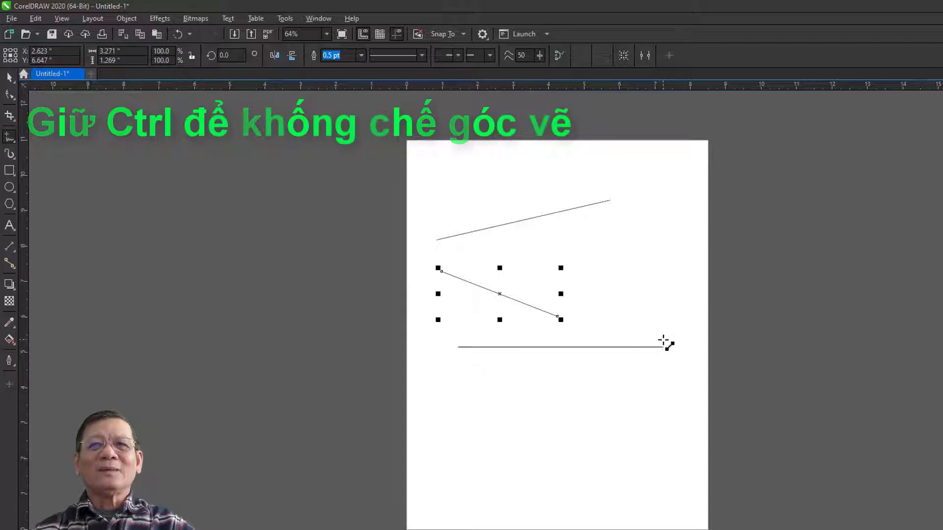
{"action": "left_click", "coordinate": [676, 347], "text": "ctrl"}
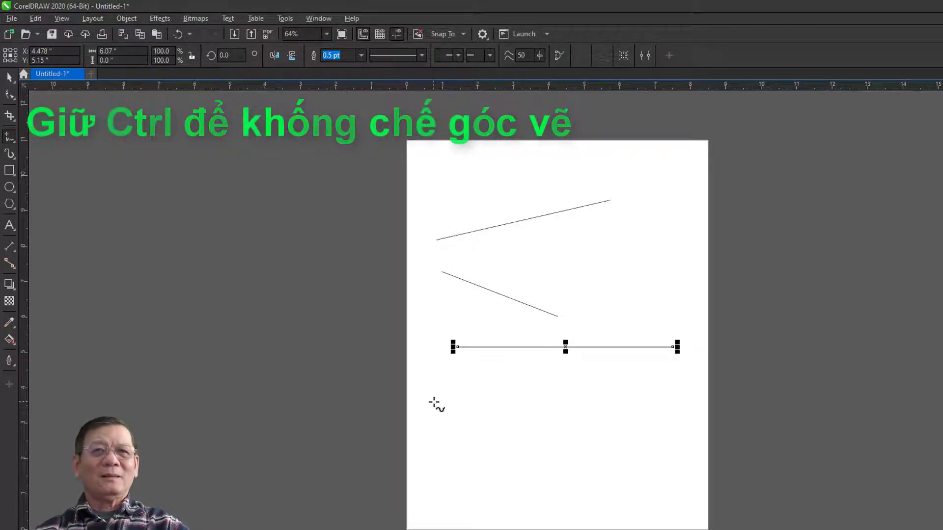
{"action": "left_click", "coordinate": [417, 378]}
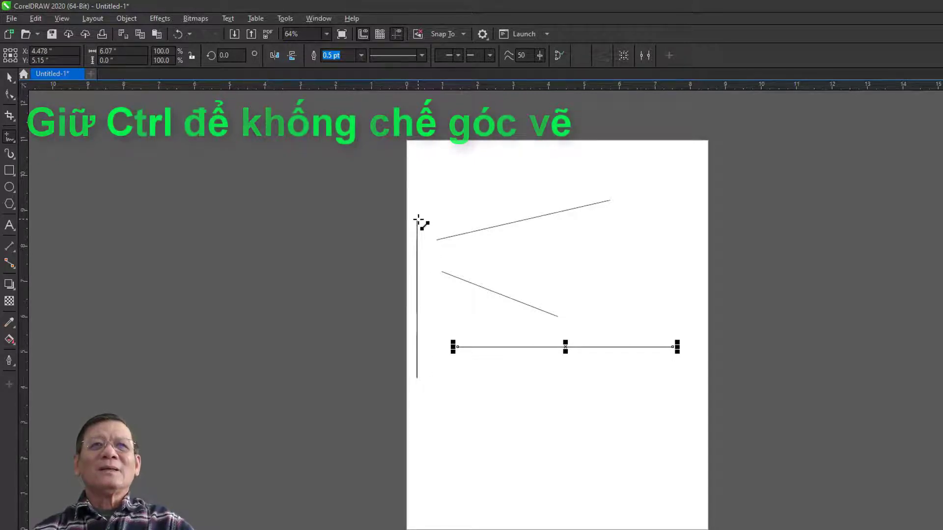
{"action": "left_click", "coordinate": [417, 218]}
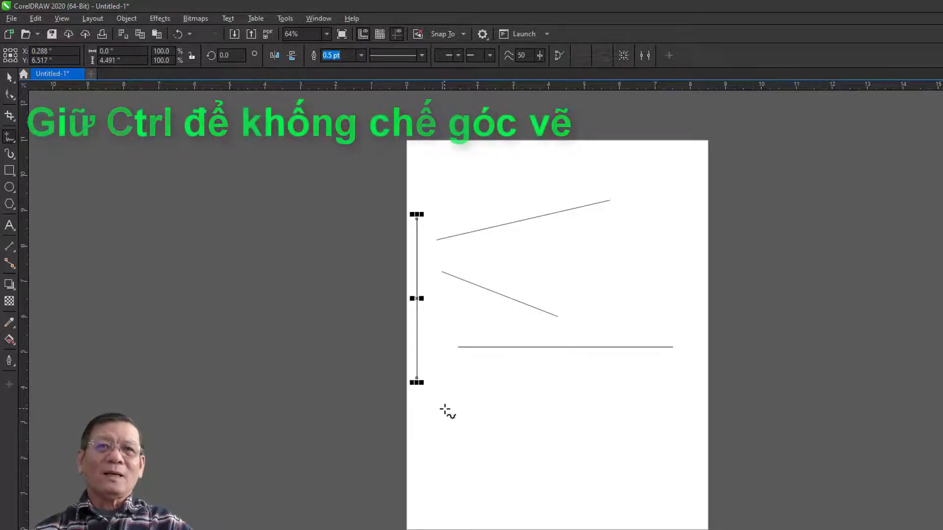
{"action": "left_click", "coordinate": [455, 434]}
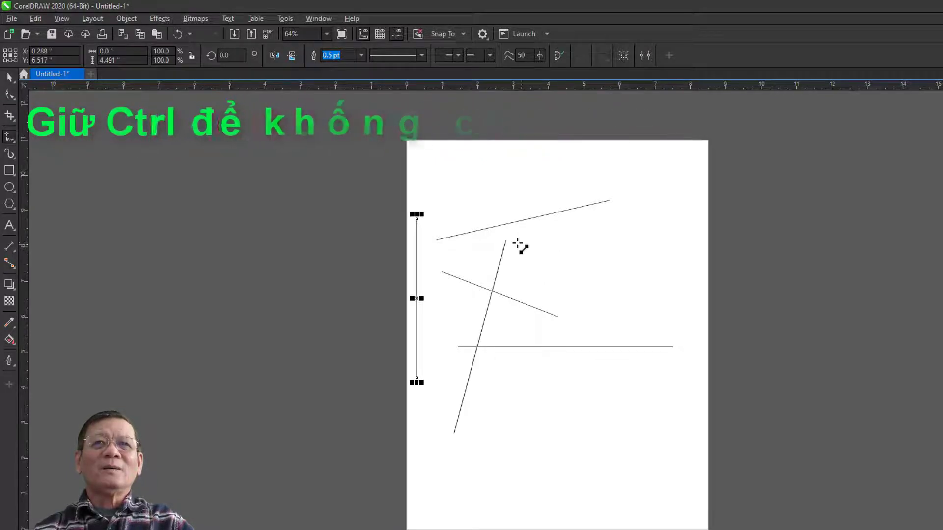
{"action": "left_click", "coordinate": [459, 234]}
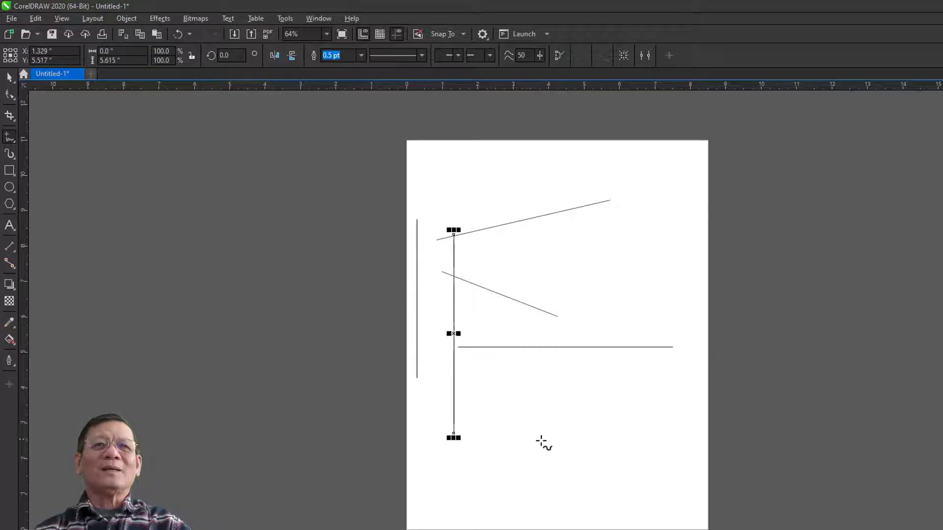
- Draw a horizontal line about 5.58 inches long near the page's bottom and three constrained lines above it rising at 15, 30 and 45 degrees
{"action": "left_click_drag", "start_coordinate": [473, 457], "coordinate": [671, 457]}
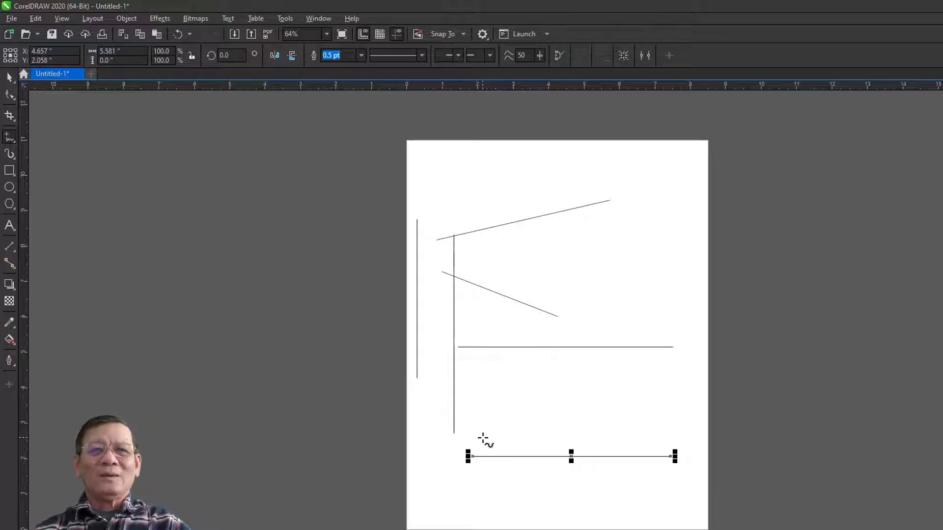
{"action": "left_click_drag", "start_coordinate": [482, 437], "coordinate": [668, 389]}
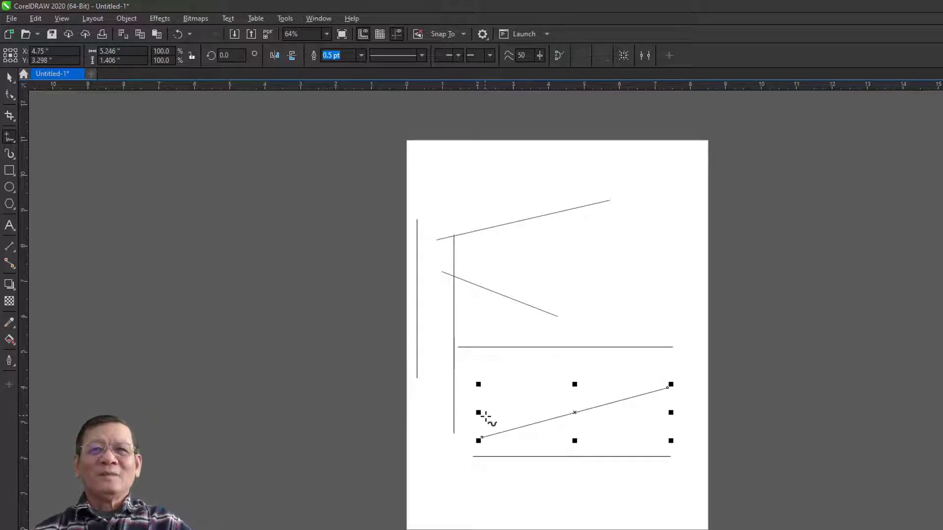
{"action": "left_click_drag", "start_coordinate": [487, 420], "coordinate": [643, 330]}
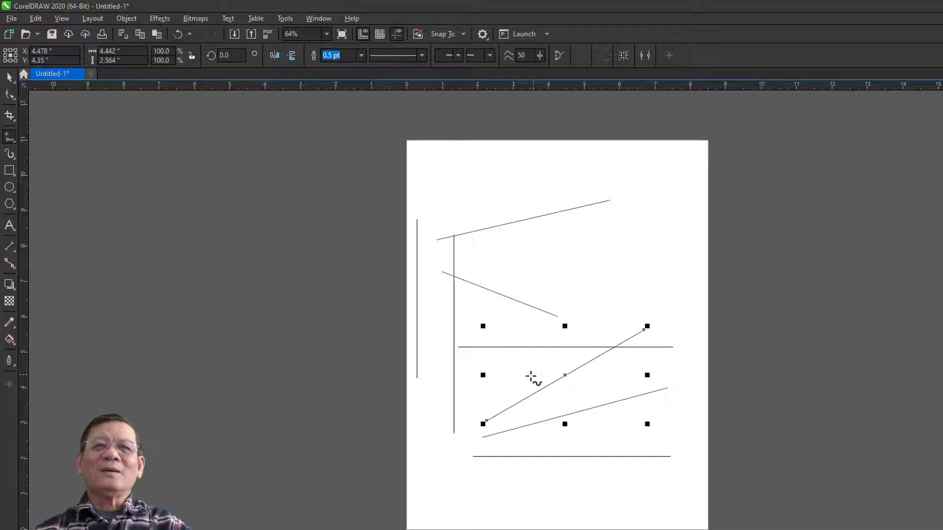
{"action": "left_click_drag", "start_coordinate": [486, 403], "coordinate": [601, 289]}
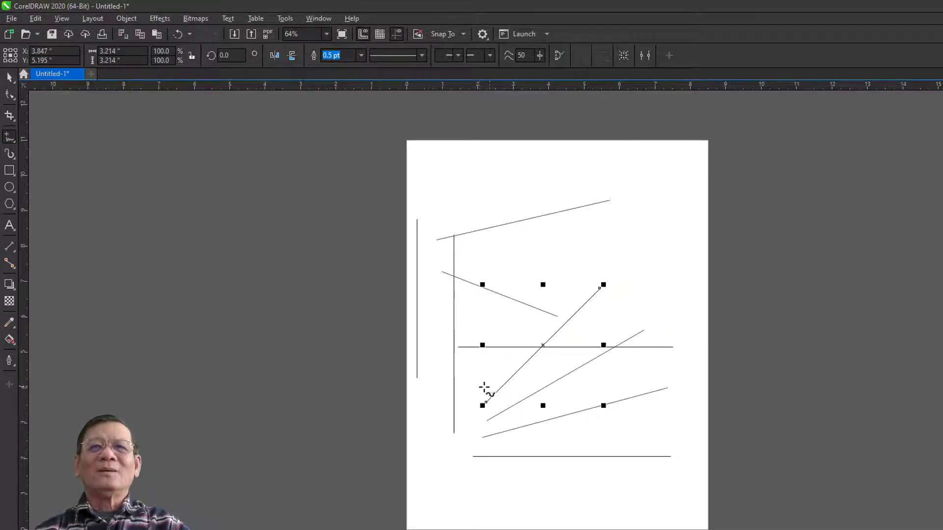
- Draw three angle-constrained freehand lines above the fan: at 60 degrees about 2.24 by 3.88 inches, at 75 degrees, and vertical about 3.73 inches long
{"action": "left_click_drag", "start_coordinate": [479, 386], "coordinate": [559, 249]}
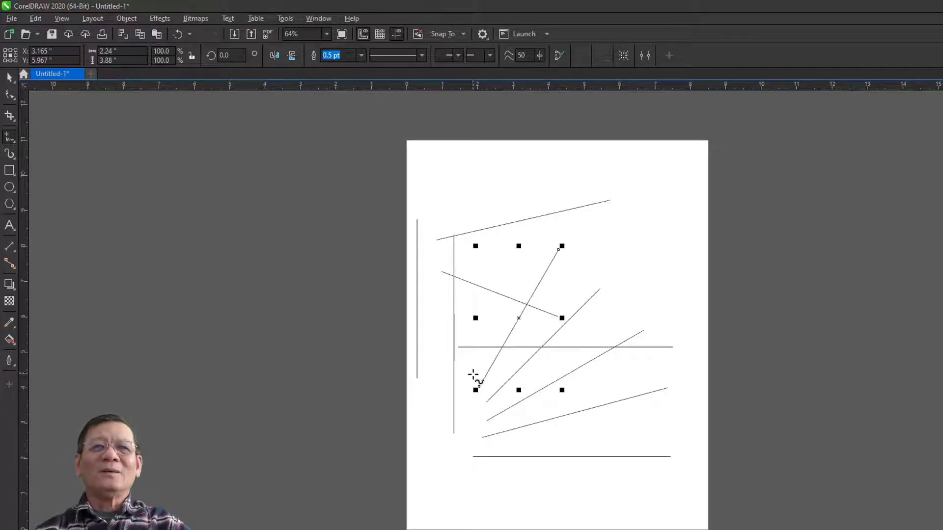
{"action": "left_click_drag", "start_coordinate": [474, 376], "coordinate": [510, 235]}
{"action": "left_click_drag", "start_coordinate": [464, 364], "coordinate": [463, 233]}
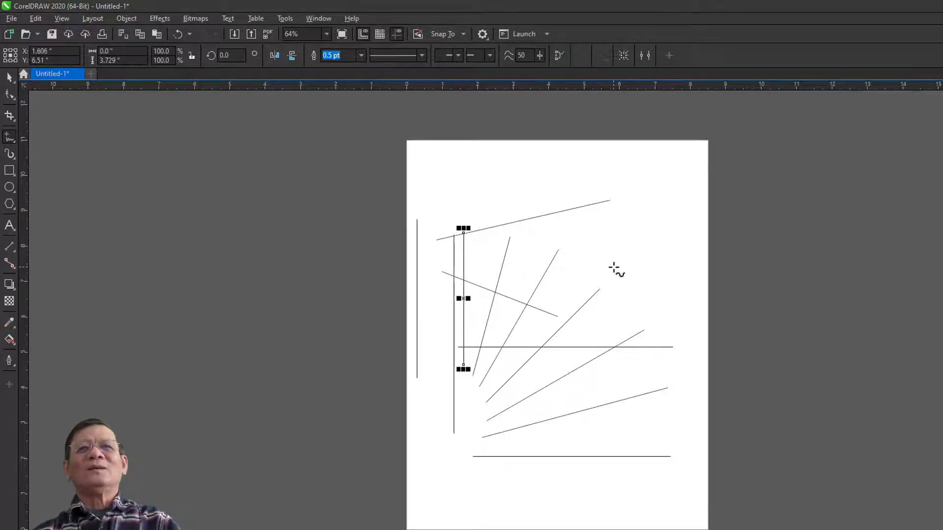
- End line drawing, select all the lines on the page and delete them
{"action": "key", "text": "space"}
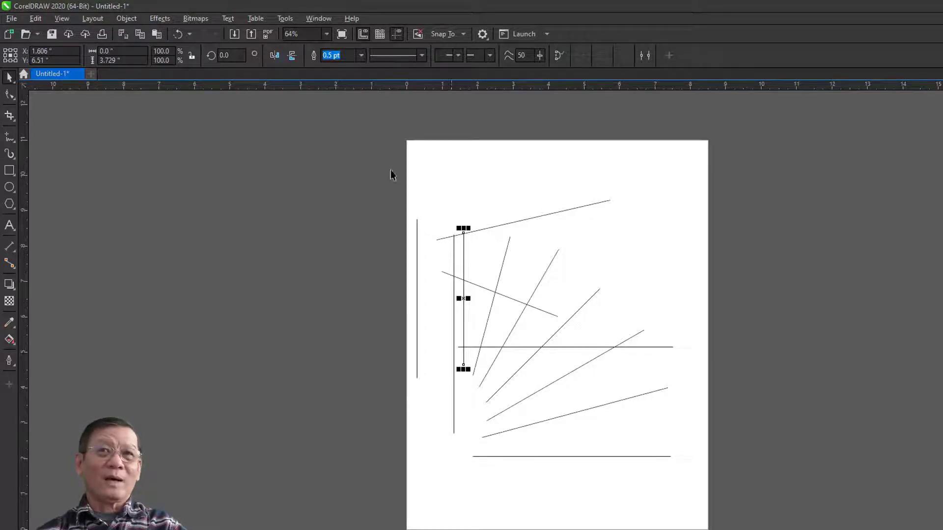
{"action": "left_click_drag", "start_coordinate": [374, 159], "coordinate": [795, 501]}
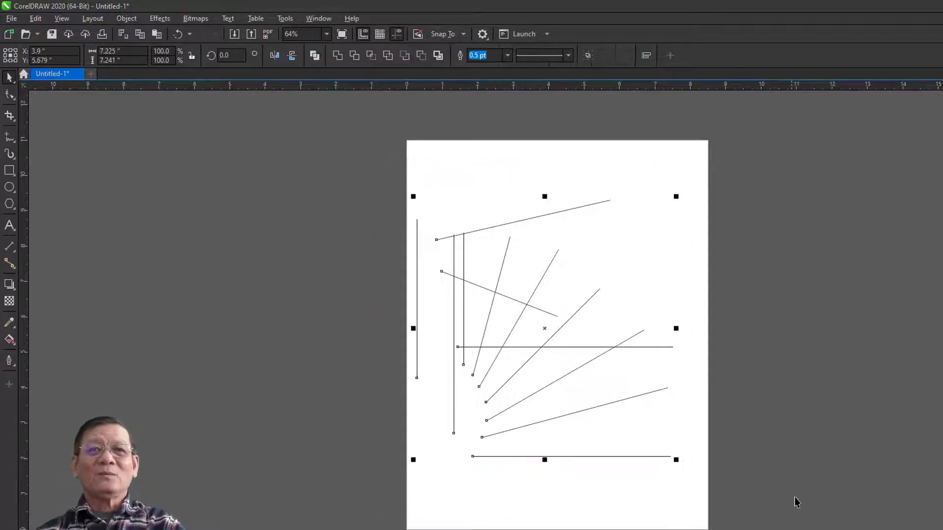
{"action": "key", "text": "Delete"}
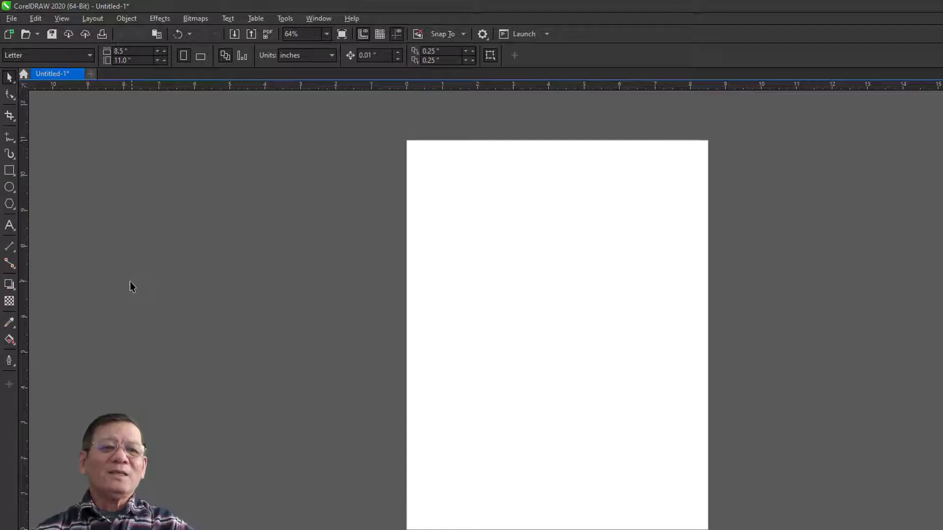
- Draw two separate rising straight lines with the Freehand tool in the page's upper half, the lower one about 3.76 by 0.55 inches
{"action": "left_click", "coordinate": [9, 137]}
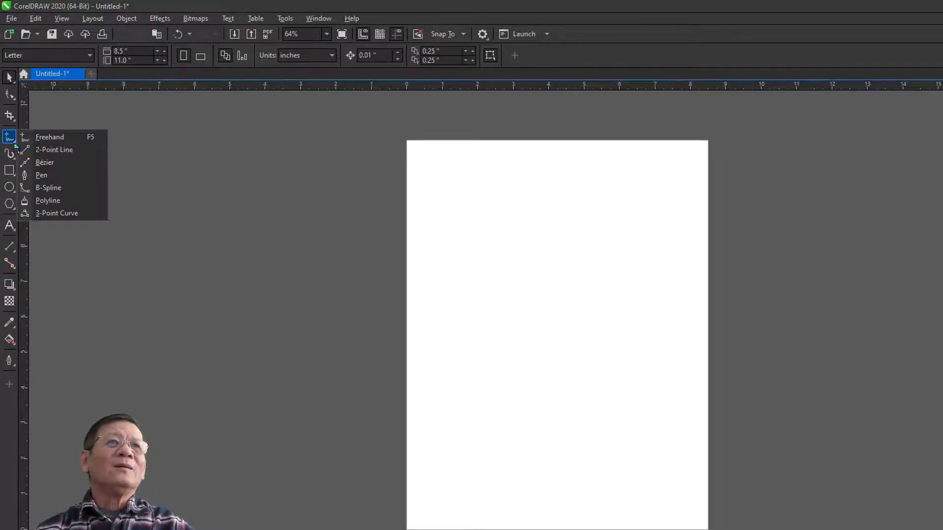
{"action": "left_click", "coordinate": [49, 165]}
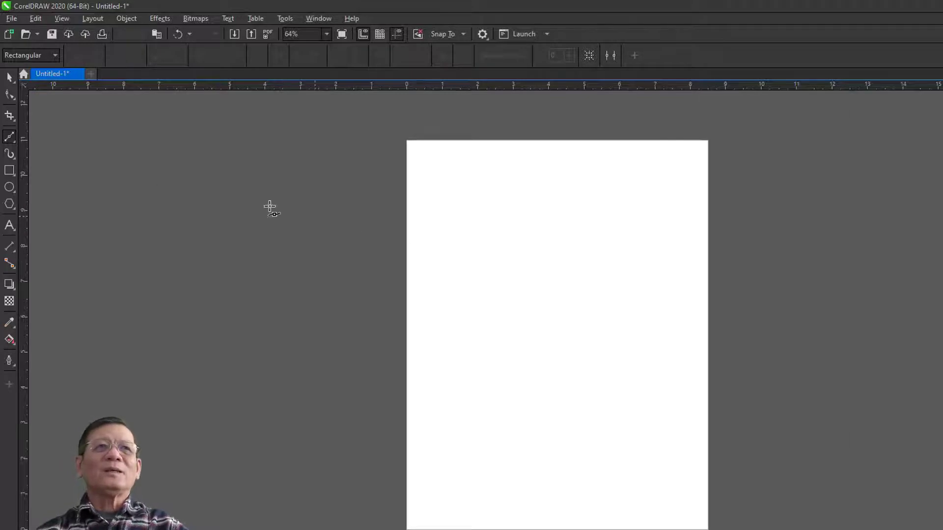
{"action": "left_click", "coordinate": [14, 144]}
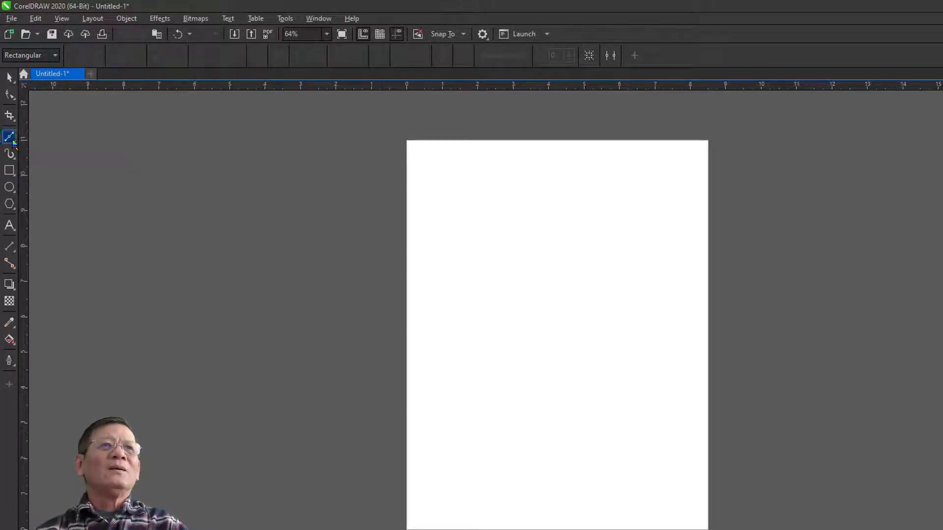
{"action": "left_click", "coordinate": [66, 142]}
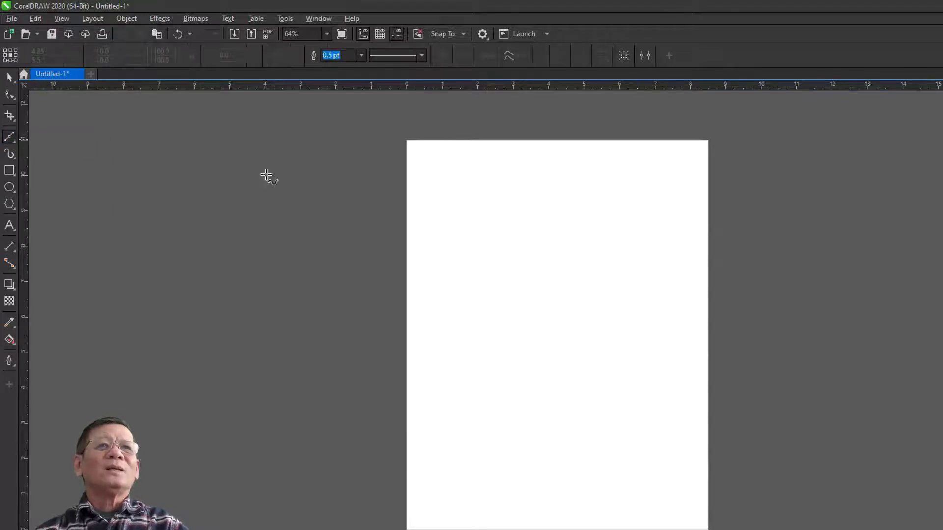
{"action": "left_click", "coordinate": [442, 242]}
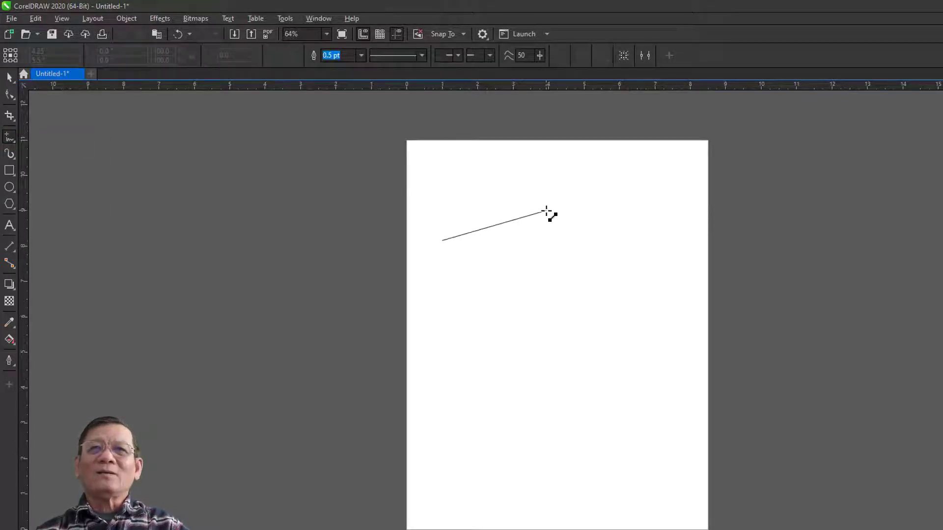
{"action": "left_click", "coordinate": [546, 210]}
{"action": "left_click", "coordinate": [452, 261]}
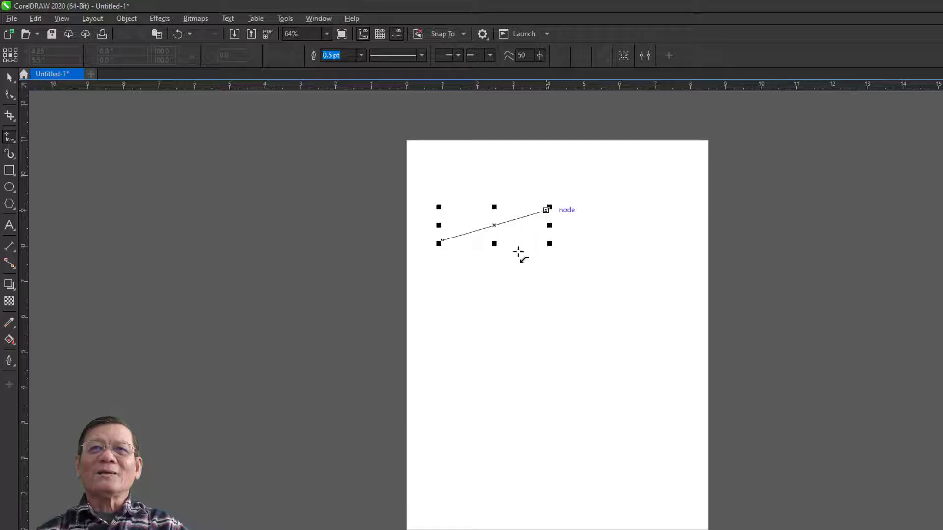
{"action": "left_click", "coordinate": [587, 241]}
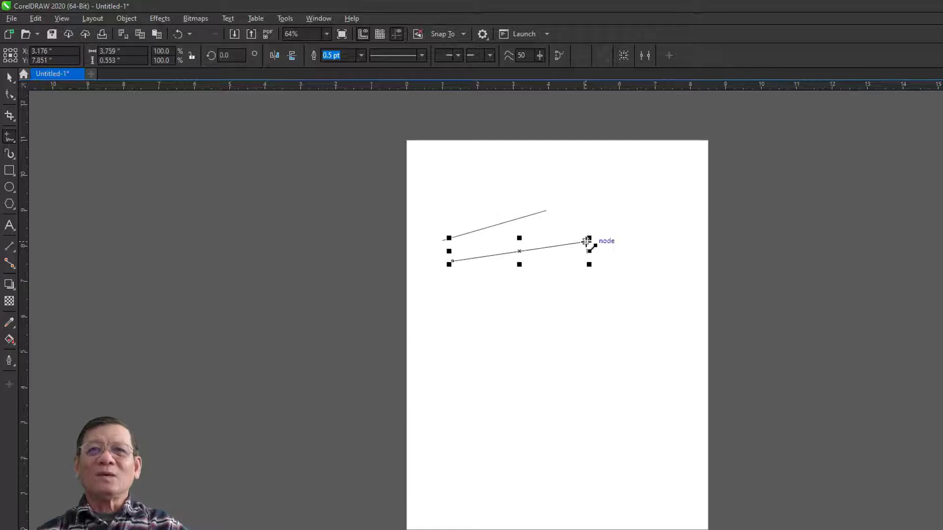
- Draw a closed four-sided shape about 4.43 by 3.45 inches from connected straight freehand segments below the two lines
{"action": "left_click", "coordinate": [468, 301]}
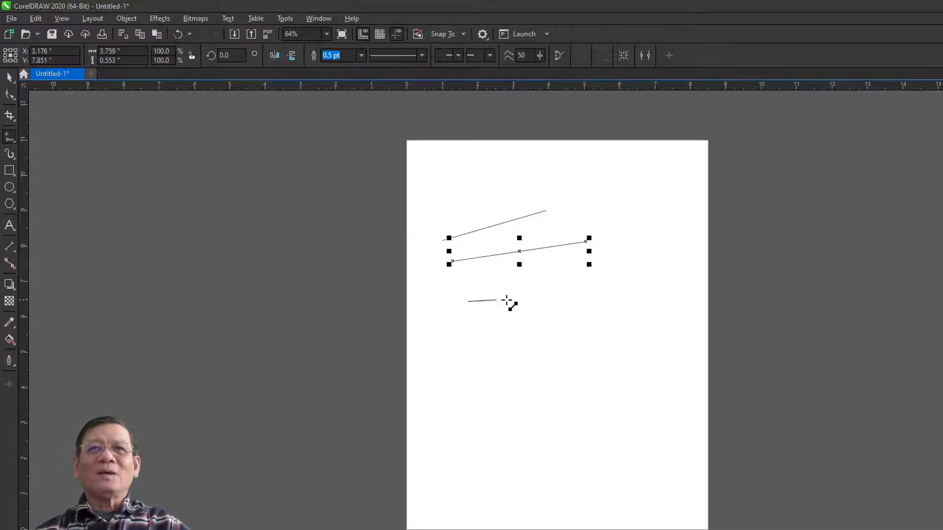
{"action": "left_click", "coordinate": [620, 290]}
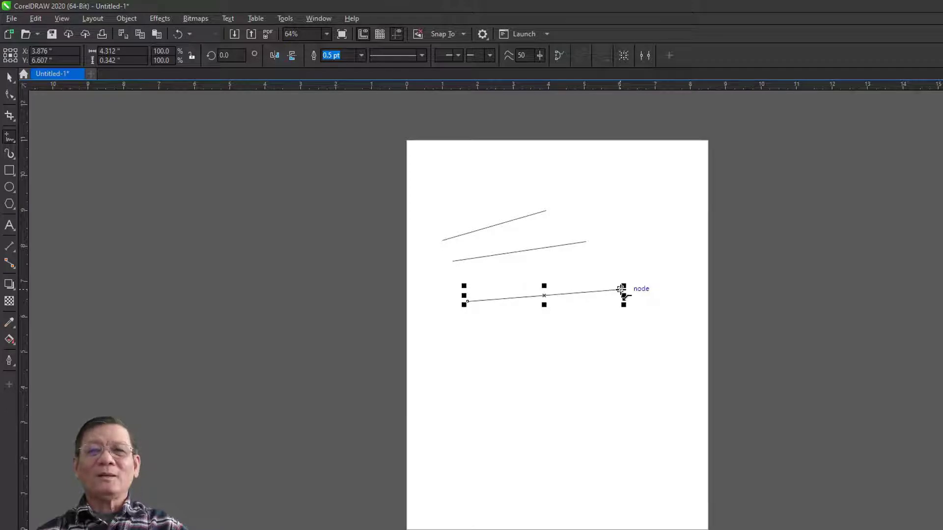
{"action": "left_click_drag", "start_coordinate": [621, 290], "coordinate": [467, 301]}
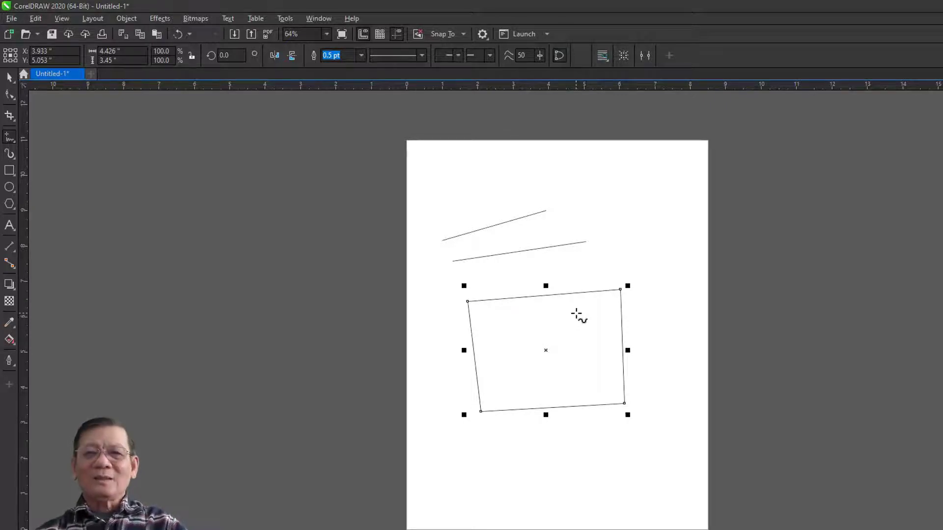
- End freehand drawing and delete the two lines and the four-sided shape
{"action": "key", "text": "space"}
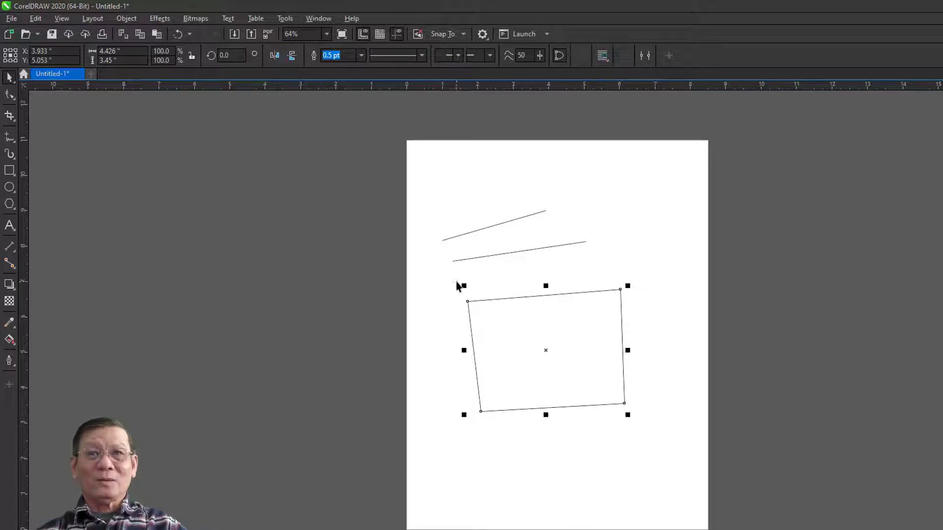
{"action": "left_click", "coordinate": [417, 192]}
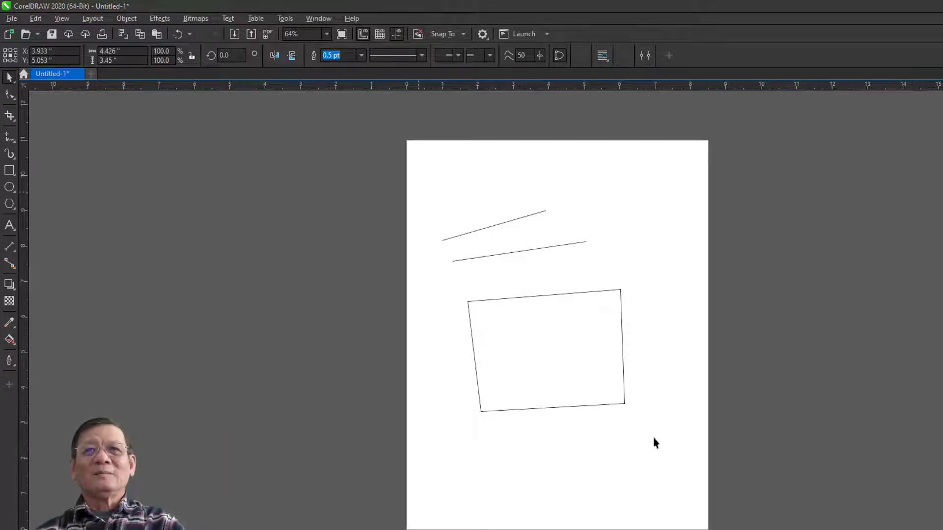
{"action": "left_click_drag", "start_coordinate": [653, 438], "coordinate": [673, 445]}
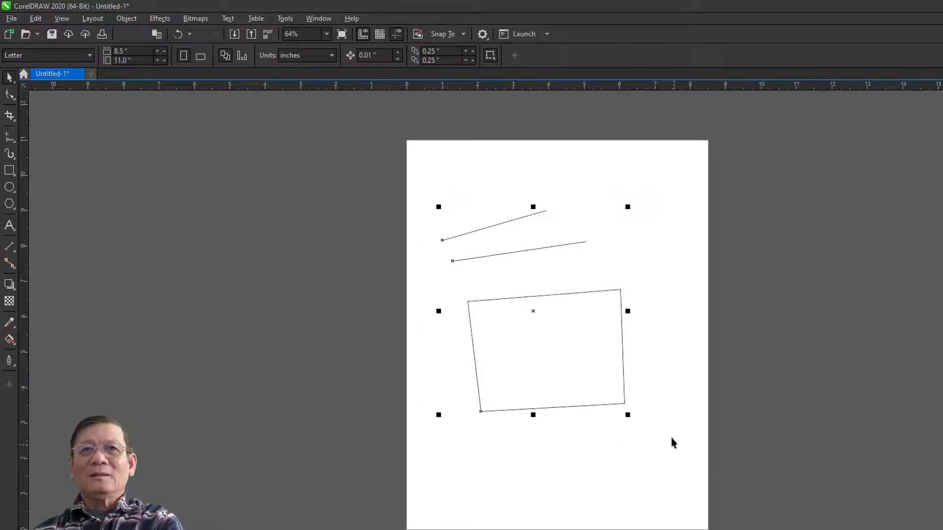
{"action": "key", "text": "Delete"}
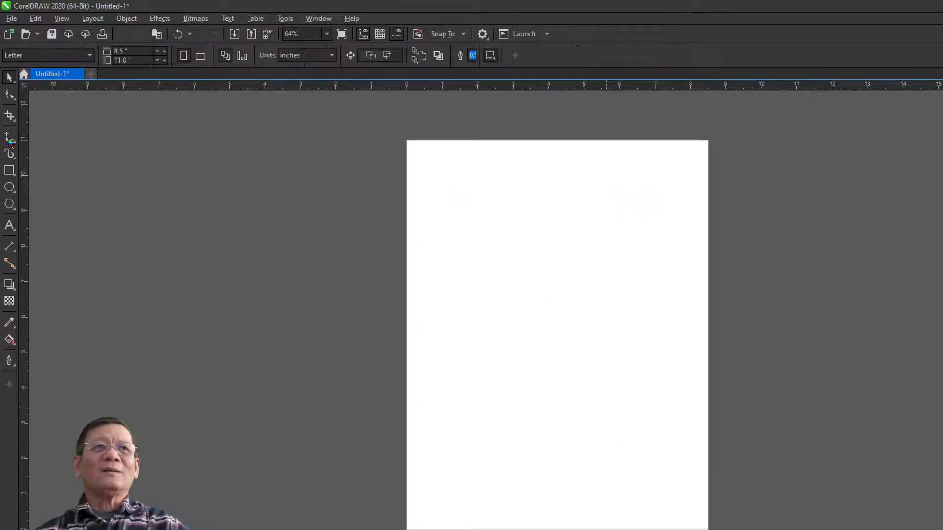
- Draw a closed, irregular five-sided polygon with straight segments in the page's upper half using the Bézier tool
{"action": "left_click", "coordinate": [11, 142]}
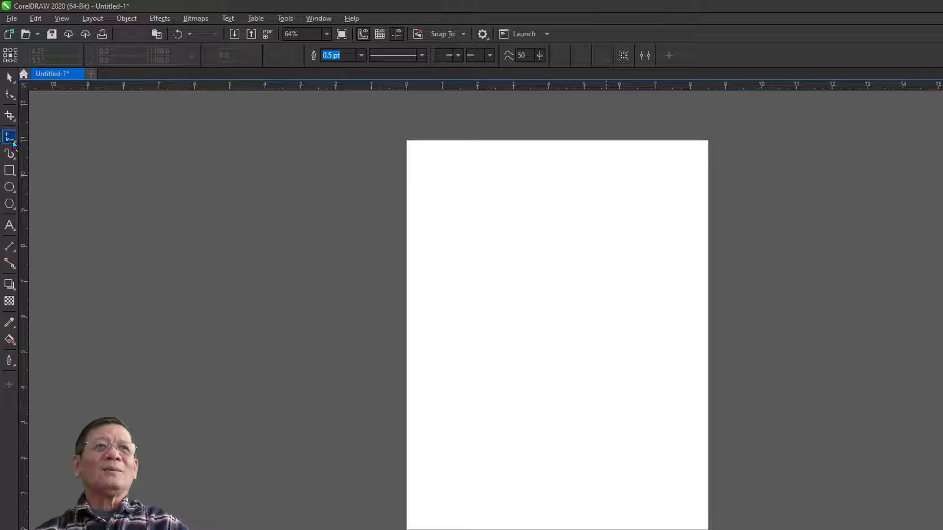
{"action": "left_click", "coordinate": [14, 144]}
{"action": "left_click", "coordinate": [72, 162]}
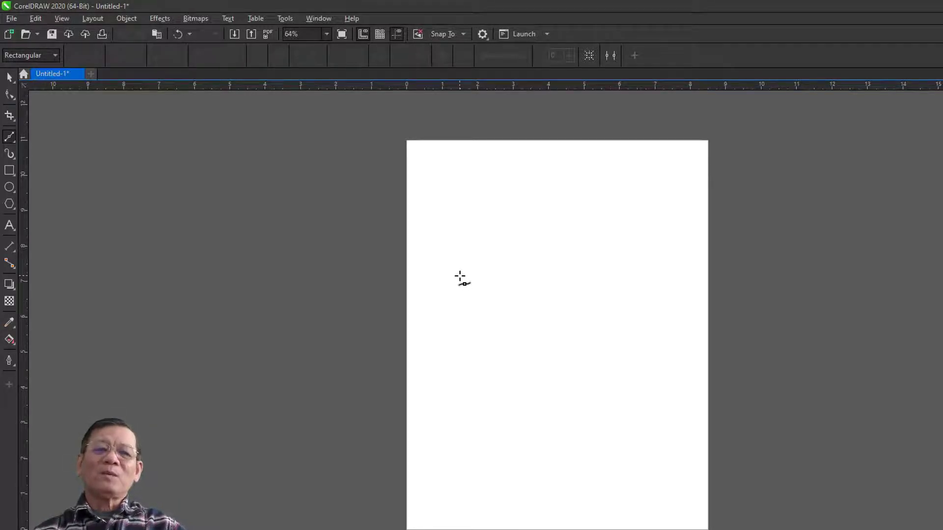
{"action": "left_click", "coordinate": [441, 251]}
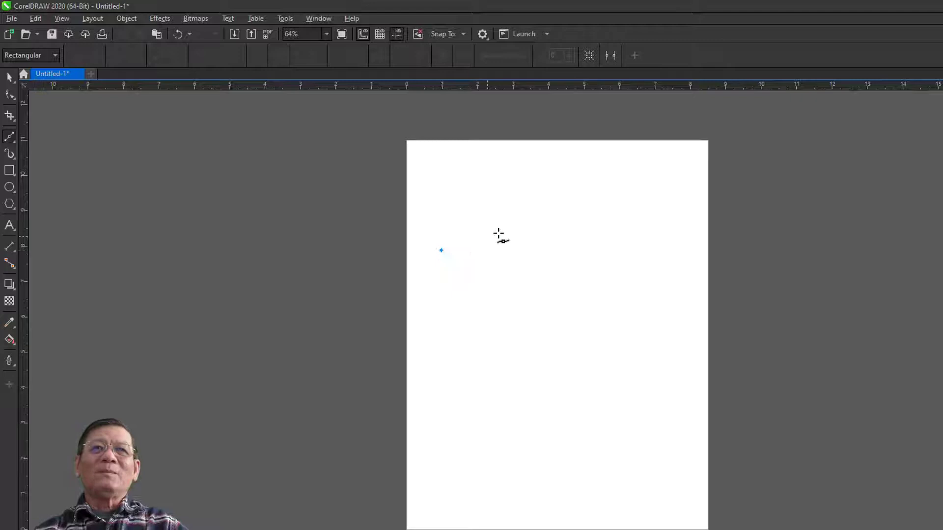
{"action": "left_click", "coordinate": [548, 212]}
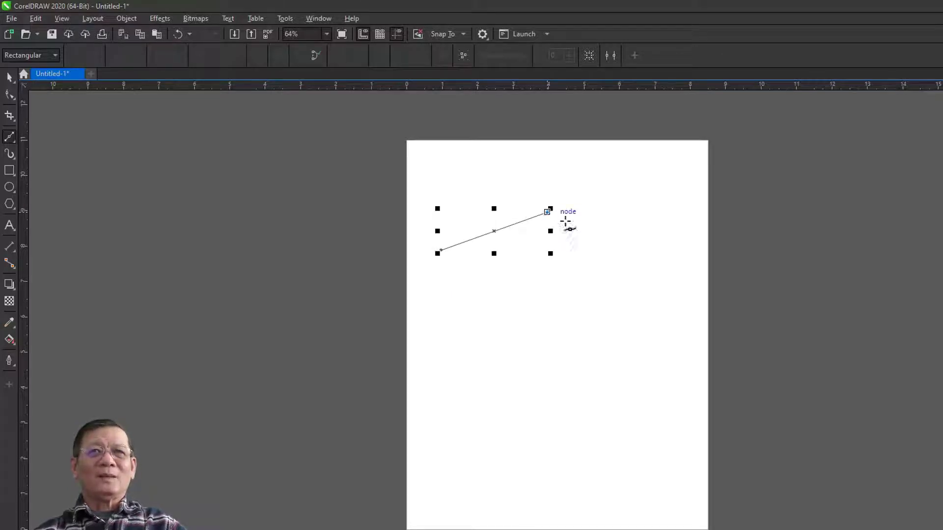
{"action": "left_click", "coordinate": [608, 256]}
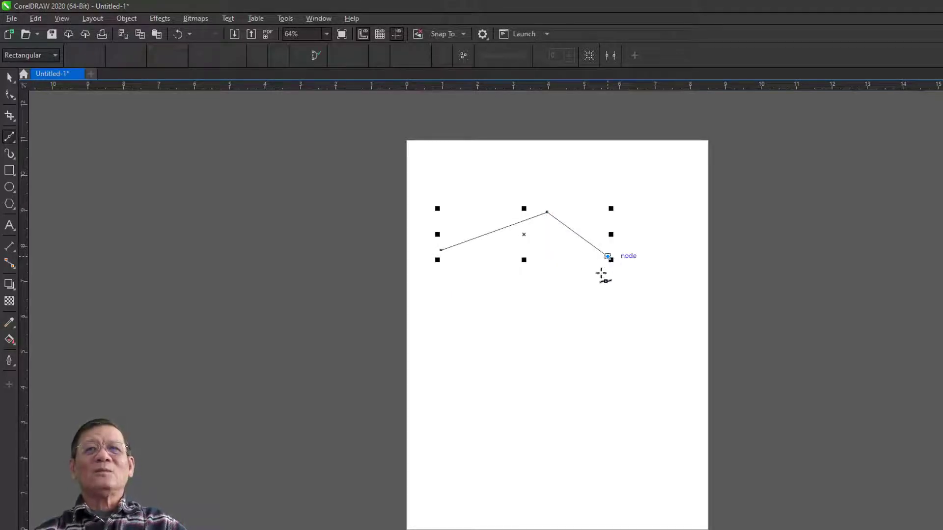
{"action": "left_click", "coordinate": [536, 330]}
{"action": "left_click", "coordinate": [464, 323]}
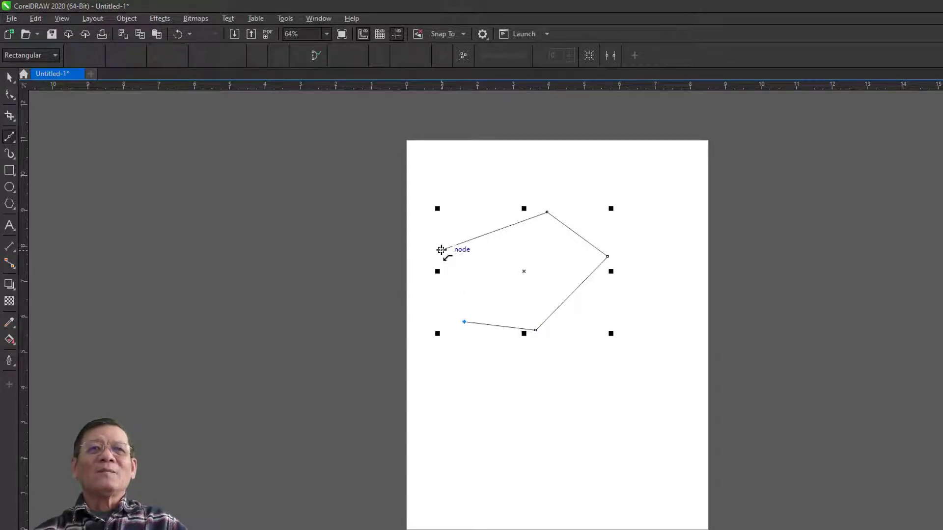
{"action": "left_click", "coordinate": [441, 250]}
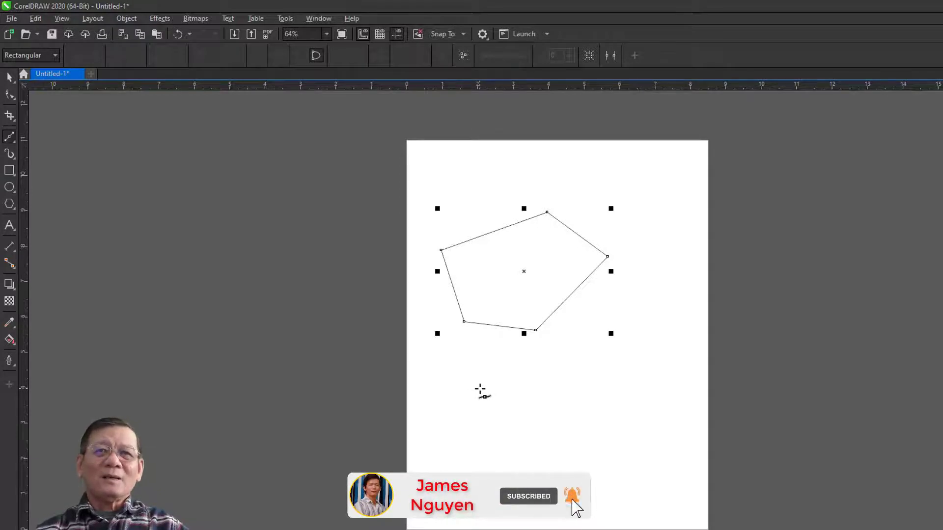
- Draw an open, smooth Bézier curve of three segments, about 6.08 by 3.52 inches, winding below the polygon and up along the page's right edge
{"action": "left_click", "coordinate": [480, 389]}
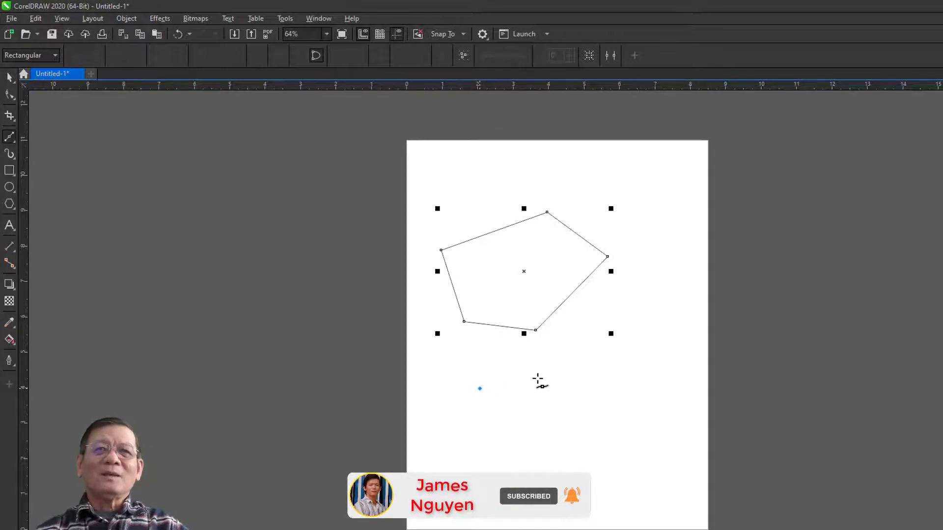
{"action": "left_click", "coordinate": [602, 360]}
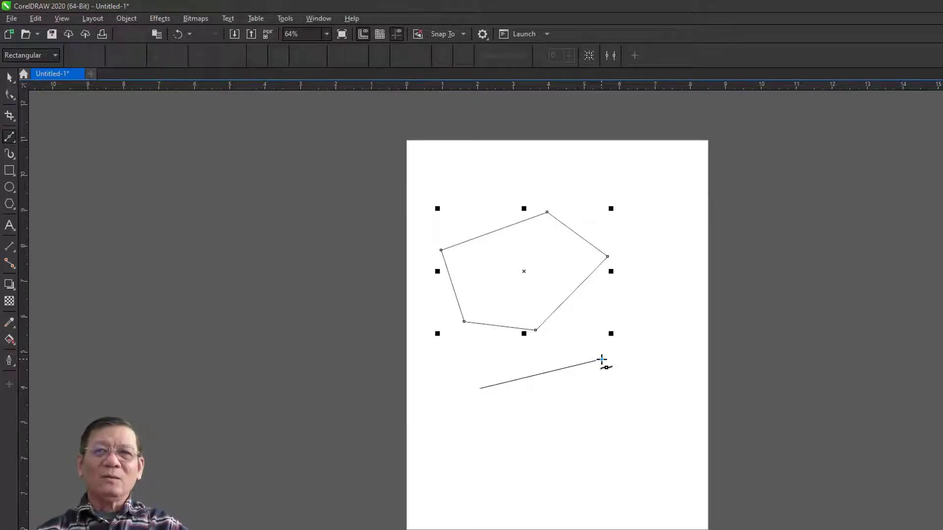
{"action": "left_click_drag", "start_coordinate": [602, 359], "coordinate": [661, 399]}
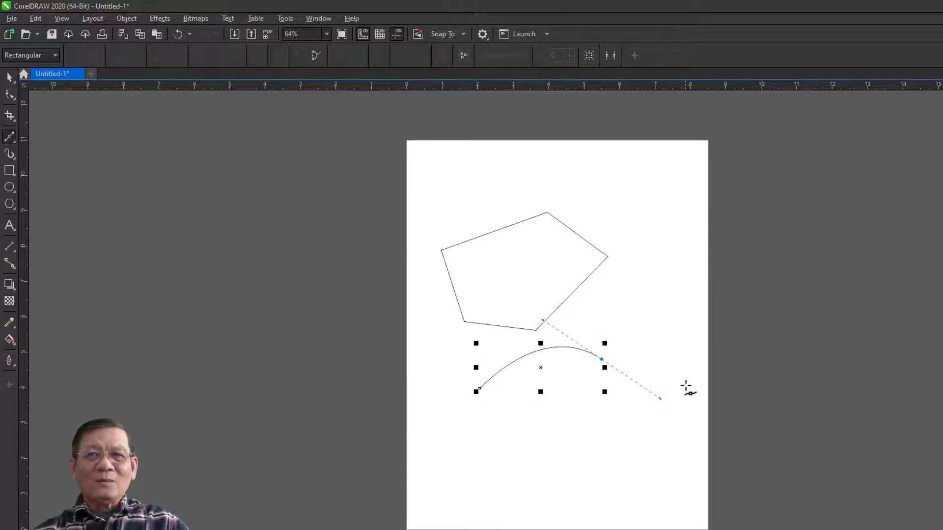
{"action": "left_click", "coordinate": [690, 367]}
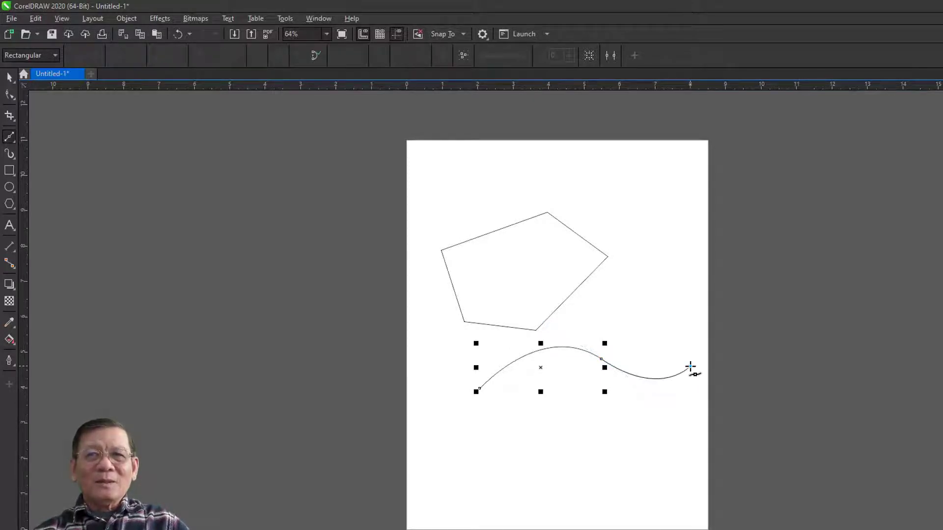
{"action": "left_click_drag", "start_coordinate": [691, 367], "coordinate": [703, 339]}
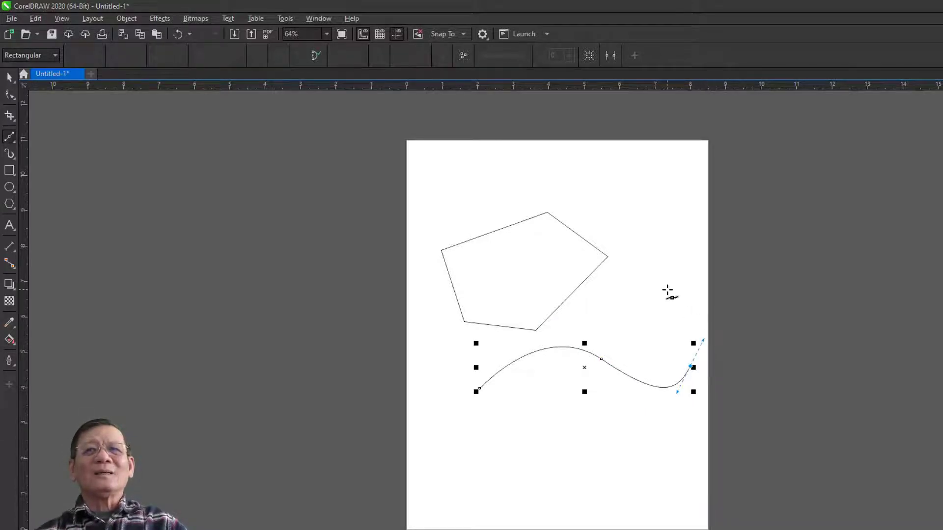
{"action": "left_click_drag", "start_coordinate": [659, 264], "coordinate": [630, 247]}
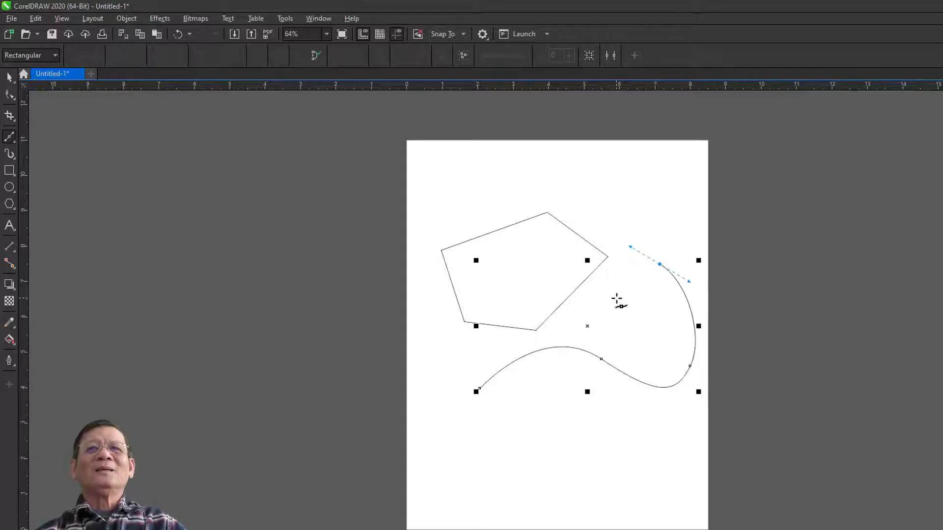
- Delete the polygon and the curve, and activate the Bézier tool again
{"action": "key", "text": "space"}
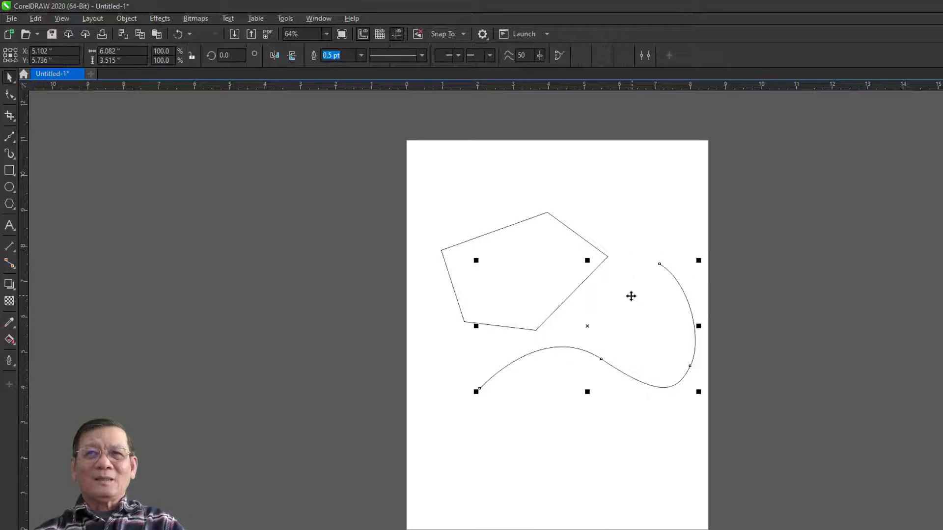
{"action": "left_click_drag", "start_coordinate": [400, 199], "coordinate": [773, 459]}
{"action": "key", "text": "Delete"}
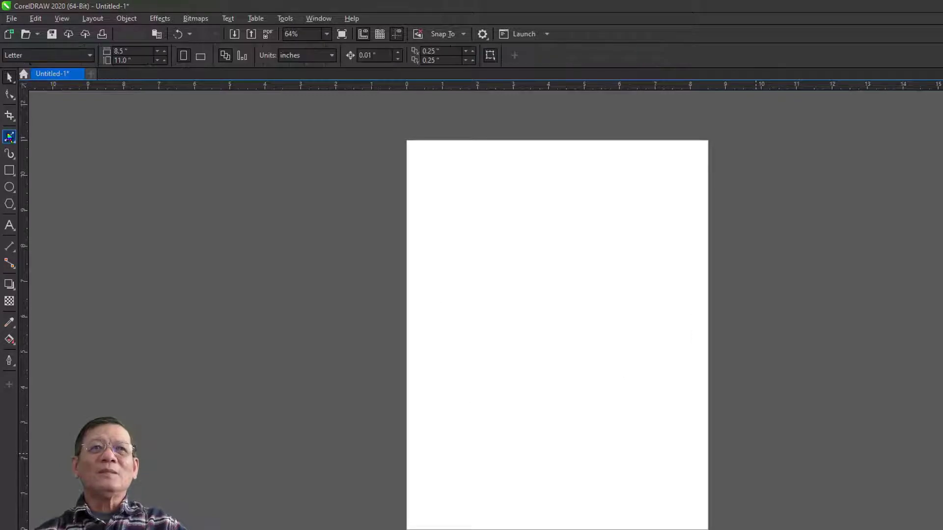
{"action": "left_click", "coordinate": [9, 136]}
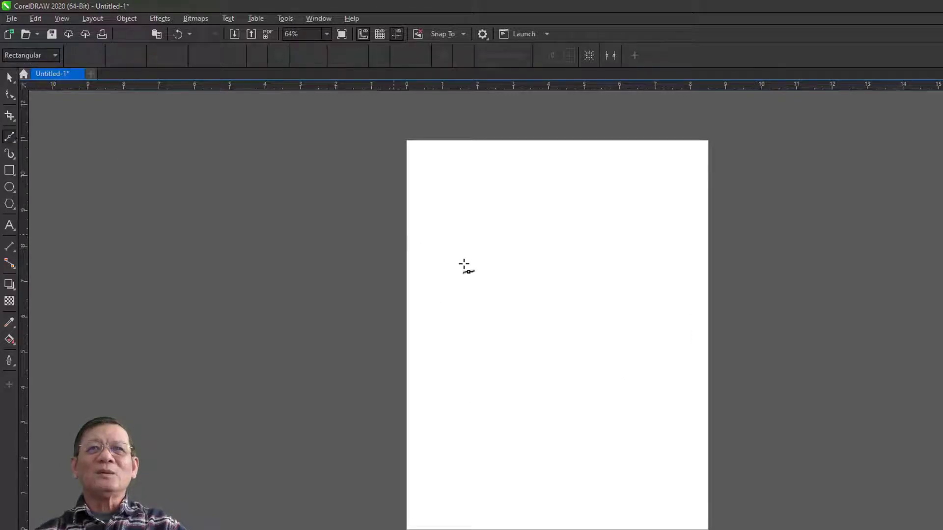
- Draw an open Bézier path in the page's upper half with one straight segment, two smooth curves and a final segment reversing direction at the last curve node
{"action": "left_click", "coordinate": [439, 236]}
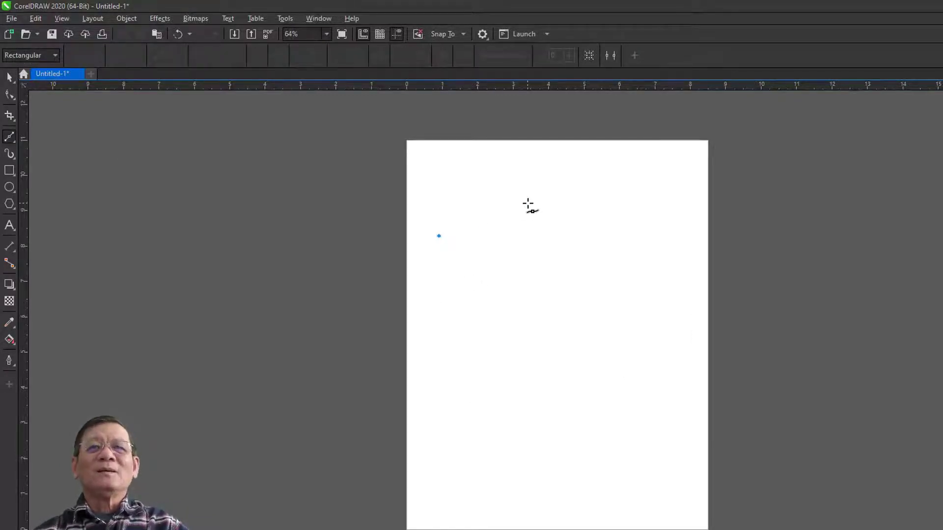
{"action": "left_click", "coordinate": [528, 202]}
{"action": "left_click", "coordinate": [528, 202]}
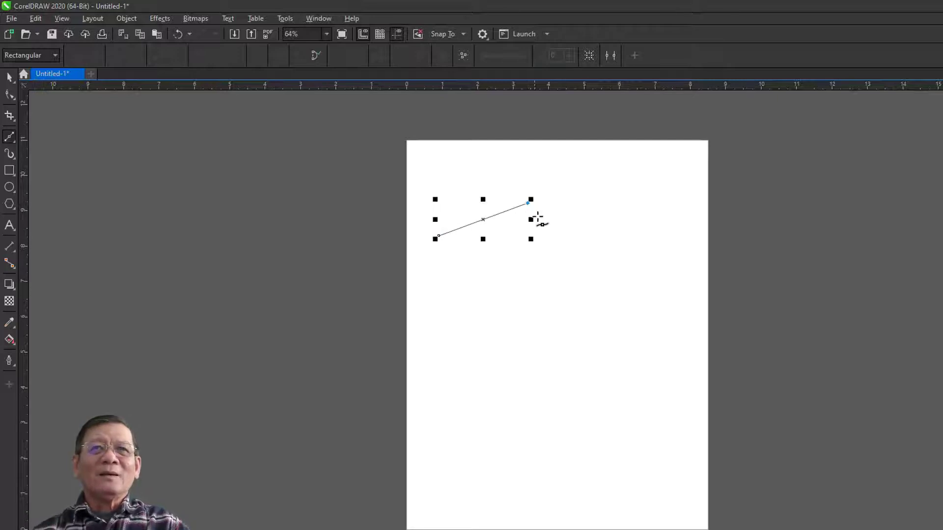
{"action": "left_click", "coordinate": [579, 239]}
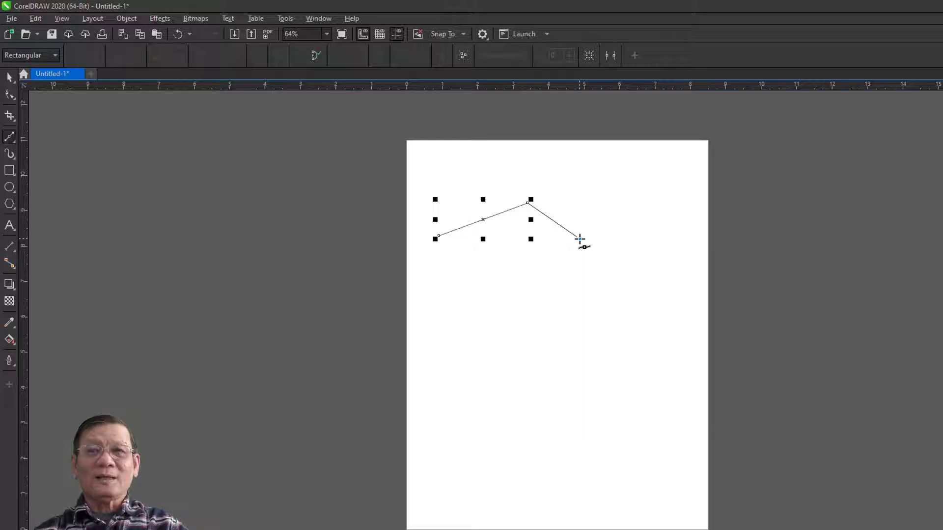
{"action": "left_click_drag", "start_coordinate": [579, 239], "coordinate": [587, 280]}
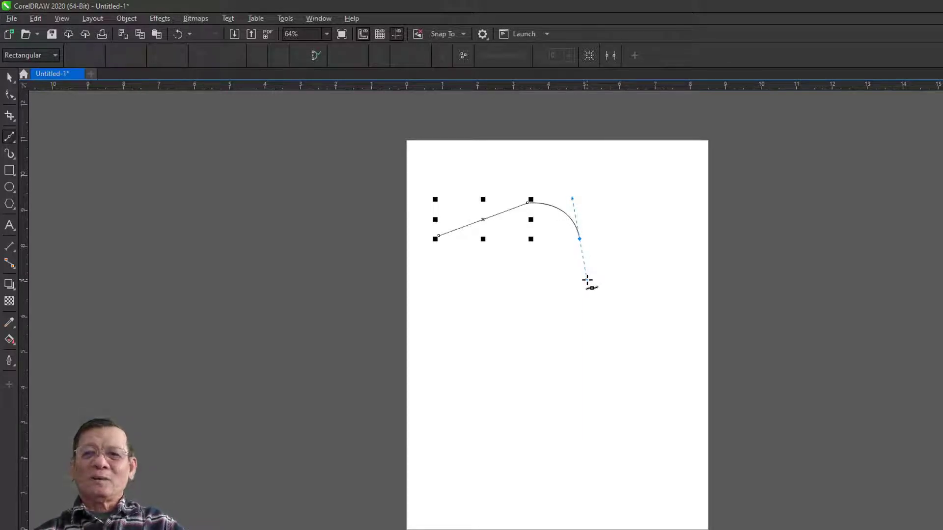
{"action": "left_click_drag", "start_coordinate": [588, 280], "coordinate": [588, 280]}
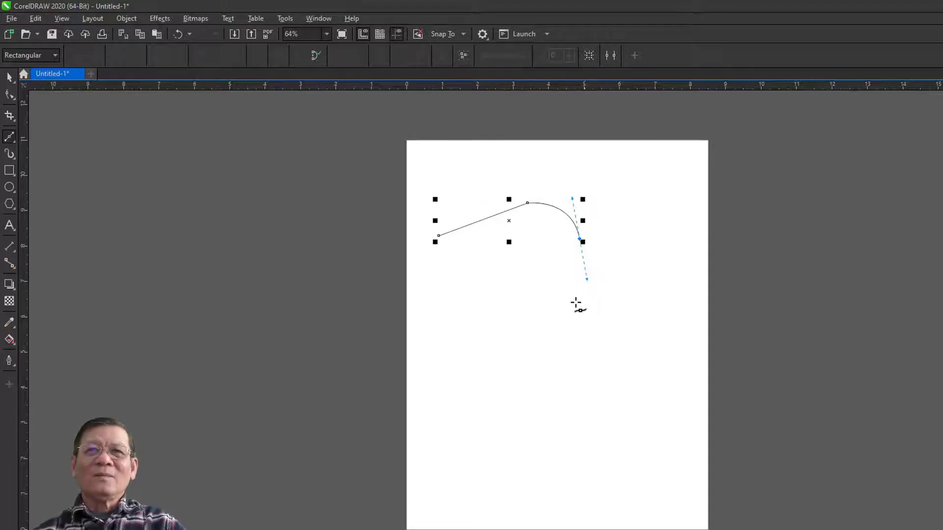
{"action": "left_click", "coordinate": [552, 313]}
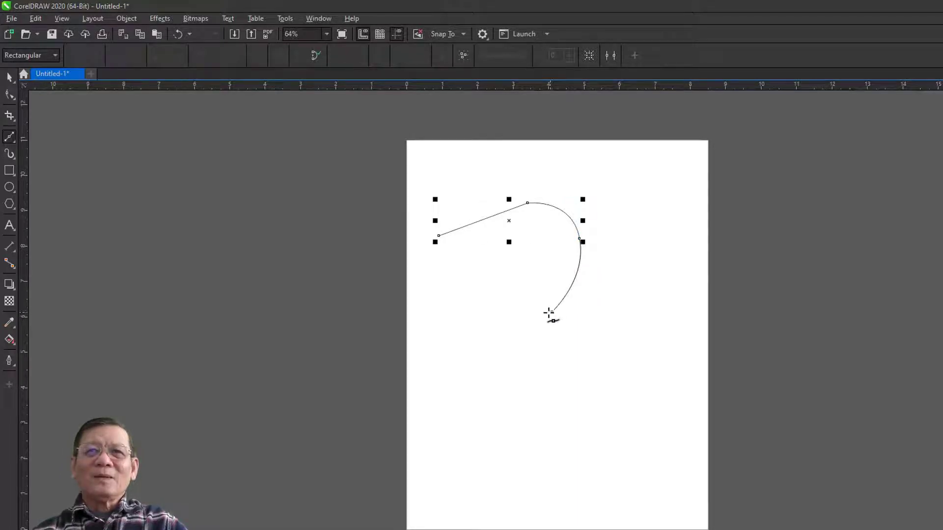
{"action": "left_click_drag", "start_coordinate": [548, 313], "coordinate": [523, 321]}
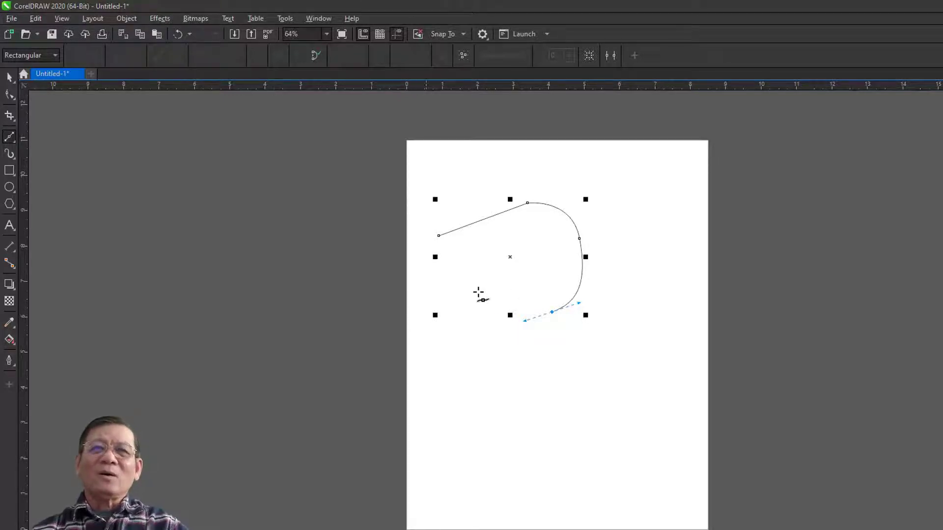
{"action": "double_click", "coordinate": [551, 312]}
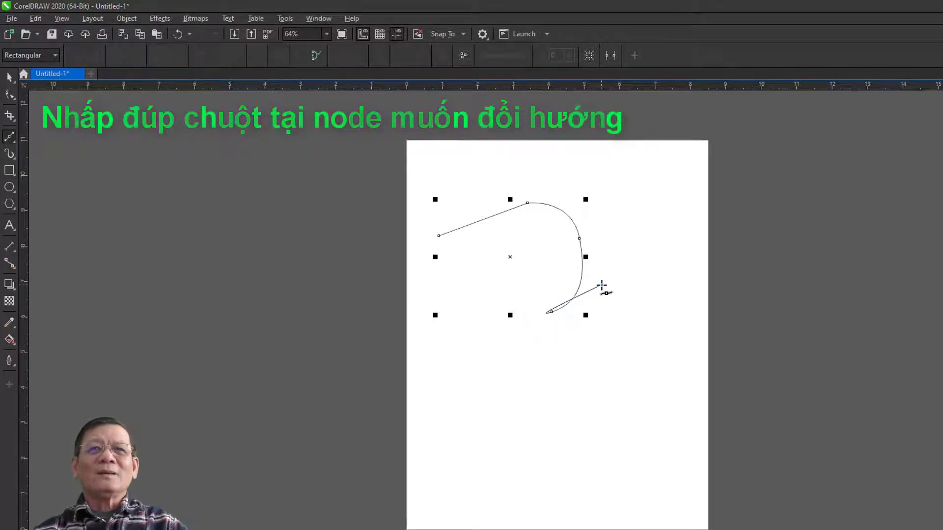
{"action": "left_click", "coordinate": [602, 285]}
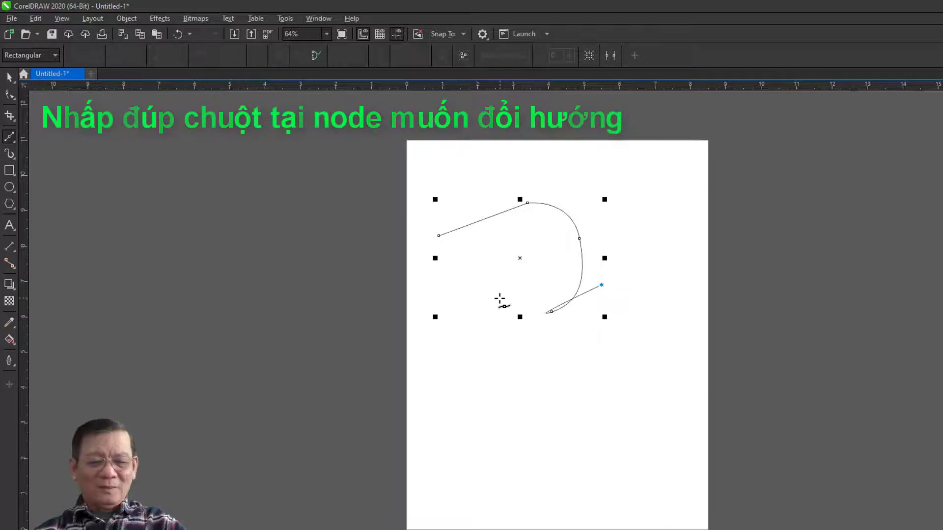
- End the Bézier drawing and delete the path
{"action": "key", "text": "space"}
{"action": "left_click_drag", "start_coordinate": [381, 152], "coordinate": [692, 369]}
{"action": "key", "text": "Delete"}
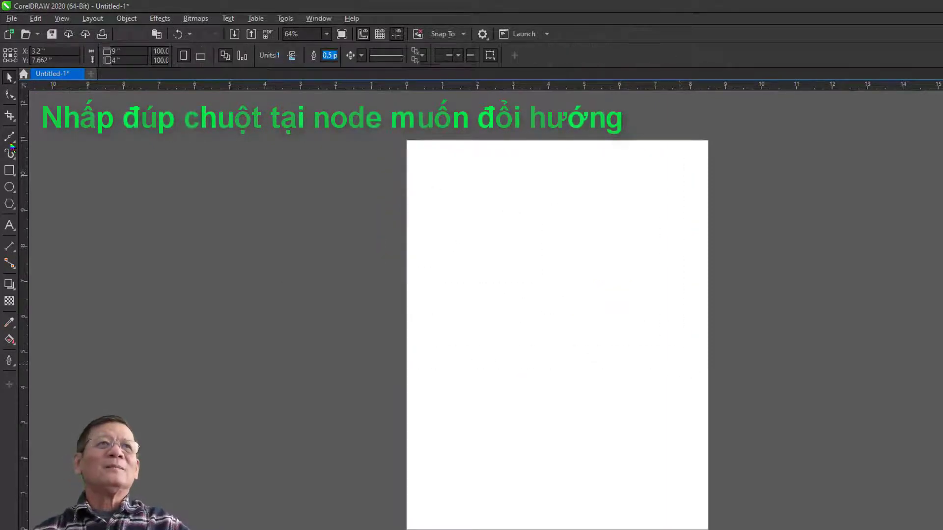
- Draw three smooth connected Bézier curve segments arching from the page's left side over to the right and back down to the lower middle
{"action": "left_click", "coordinate": [9, 136]}
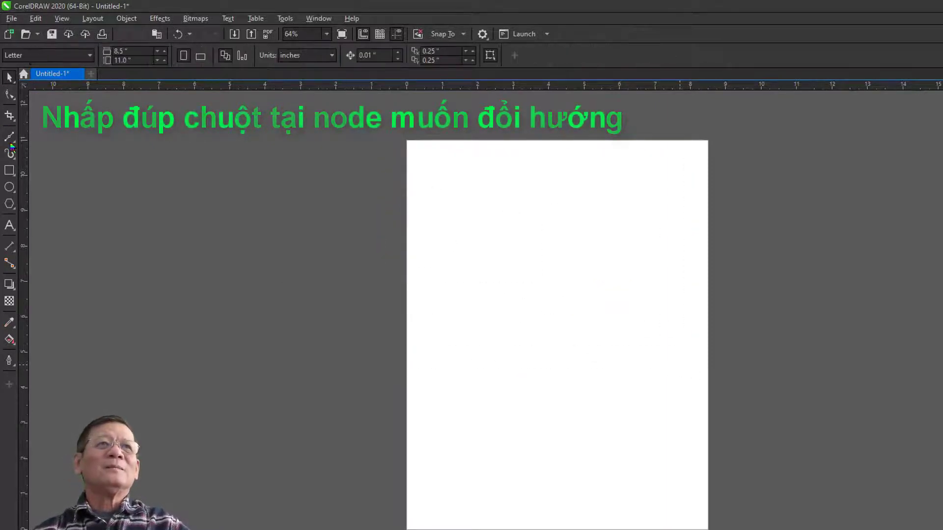
{"action": "left_click", "coordinate": [439, 273]}
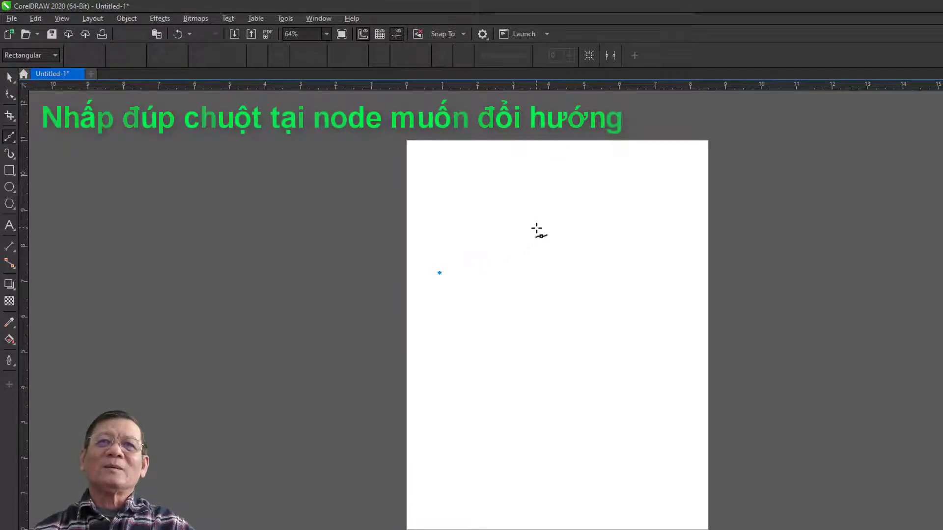
{"action": "left_click_drag", "start_coordinate": [537, 227], "coordinate": [606, 234]}
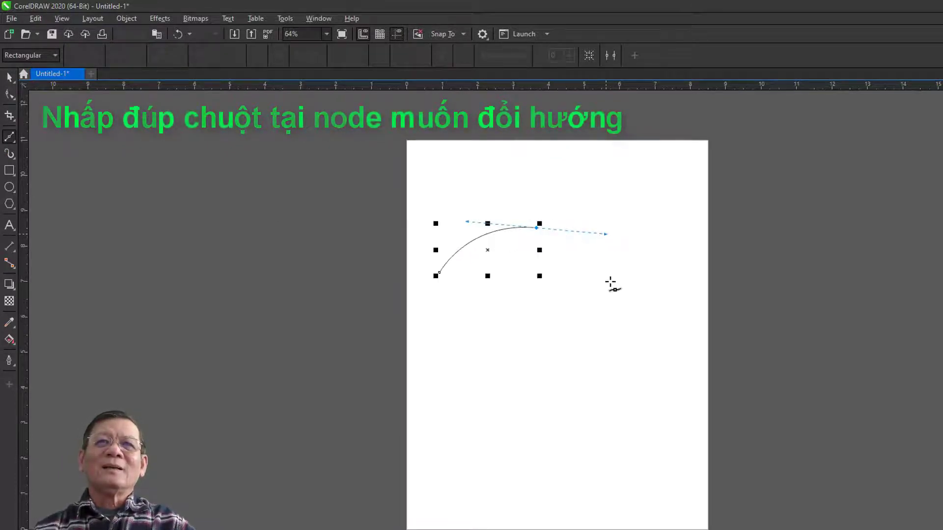
{"action": "left_click_drag", "start_coordinate": [610, 283], "coordinate": [607, 307]}
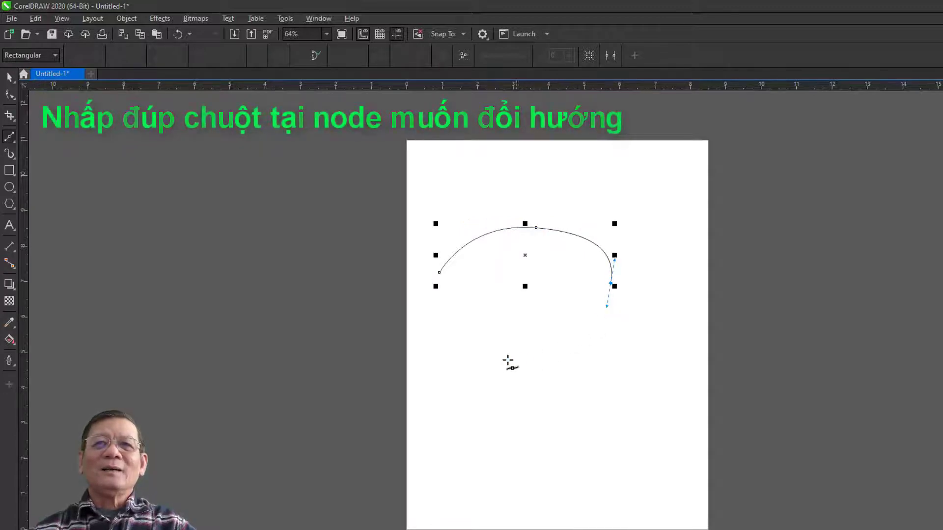
{"action": "left_click_drag", "start_coordinate": [505, 361], "coordinate": [444, 371]}
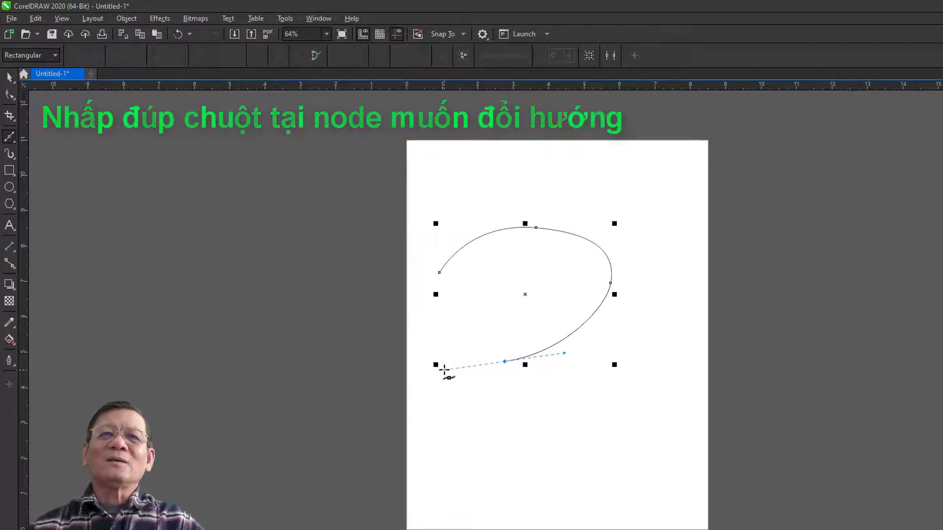
- Continue the curve with sharp direction changes at its lower-middle and upper-right nodes, then end the open path at about 6.54 by 5.24 inches
{"action": "double_click", "coordinate": [504, 362]}
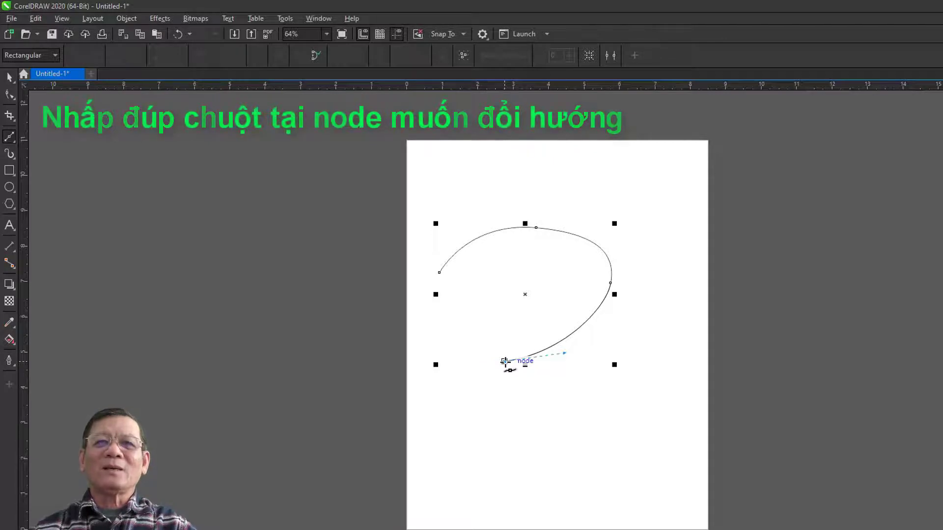
{"action": "left_click", "coordinate": [609, 347]}
{"action": "left_click_drag", "start_coordinate": [611, 345], "coordinate": [650, 310]}
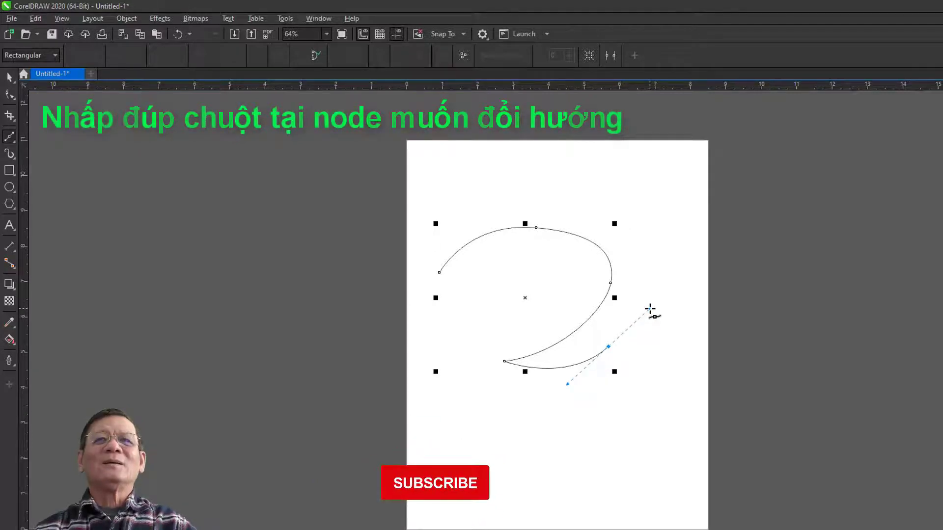
{"action": "left_click_drag", "start_coordinate": [655, 253], "coordinate": [648, 224]}
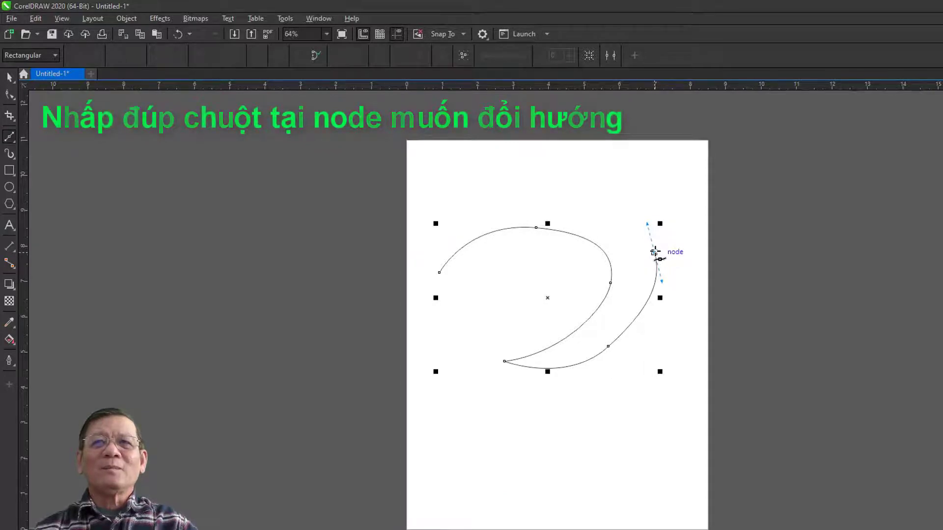
{"action": "double_click", "coordinate": [655, 252]}
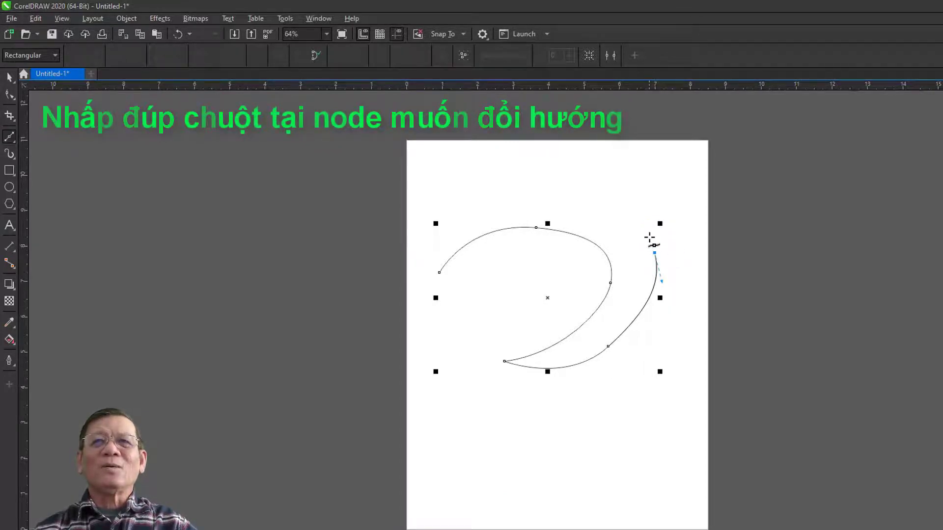
{"action": "left_click_drag", "start_coordinate": [654, 355], "coordinate": [525, 413]}
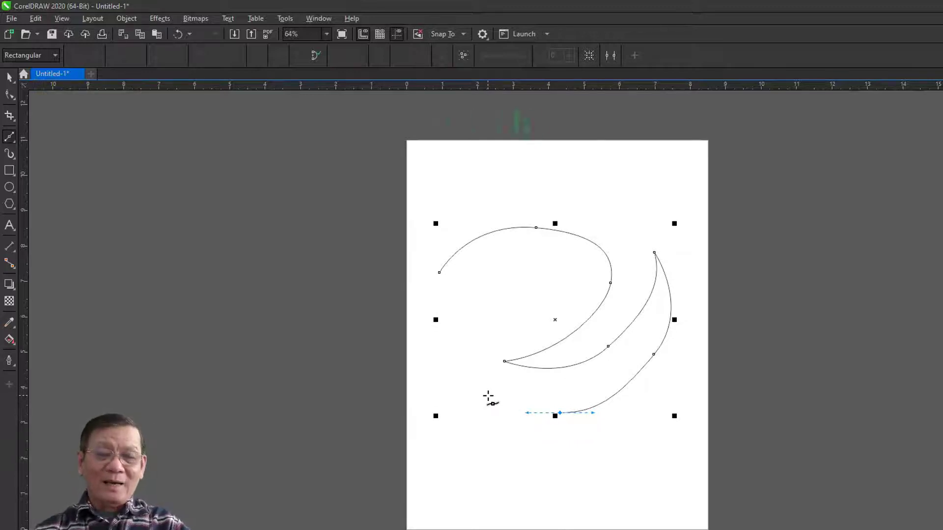
{"action": "key", "text": "space"}
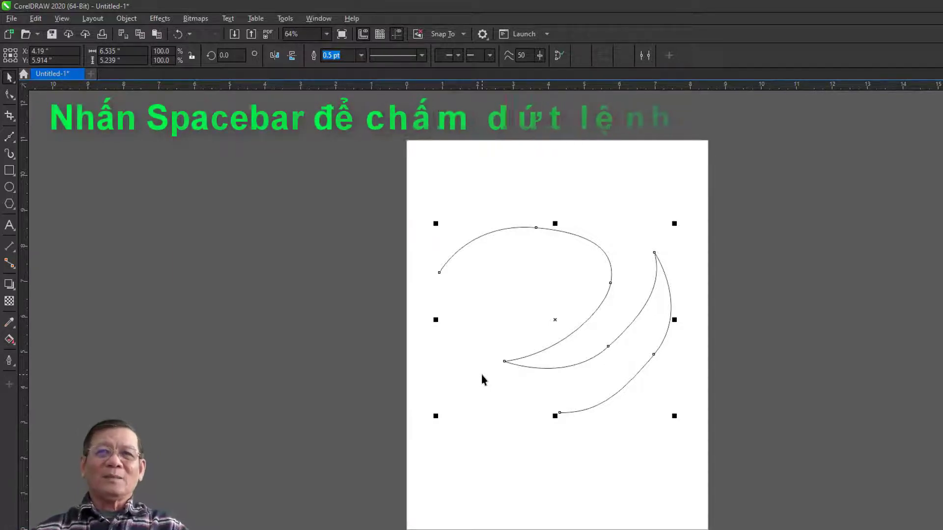
- Delete the curve with the two sharp turns from the page
{"action": "left_click_drag", "start_coordinate": [370, 195], "coordinate": [532, 371]}
{"action": "left_click_drag", "start_coordinate": [667, 460], "coordinate": [712, 477]}
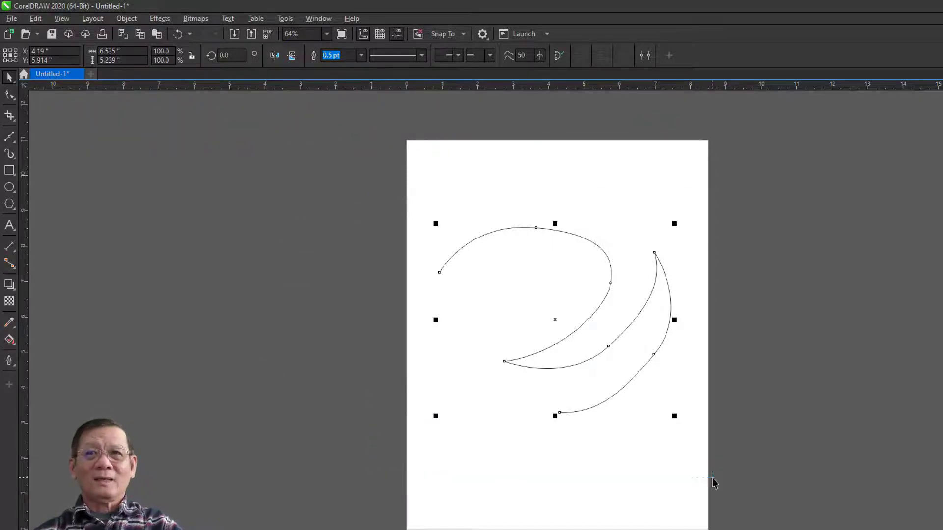
{"action": "key", "text": "Delete"}
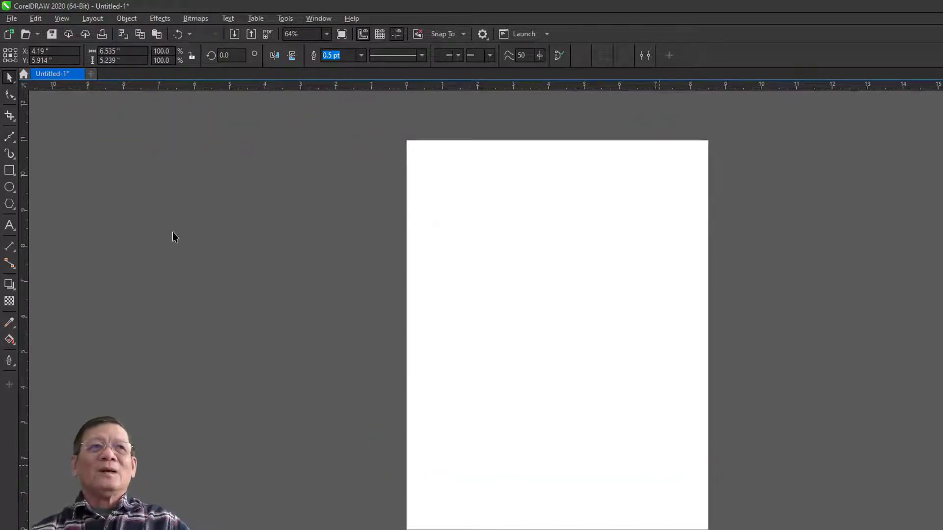
- Draw a smooth two-segment S-shaped curve, about 6.32 by 2.41 inches, across the page's upper part with the Pen tool
{"action": "left_click", "coordinate": [16, 142]}
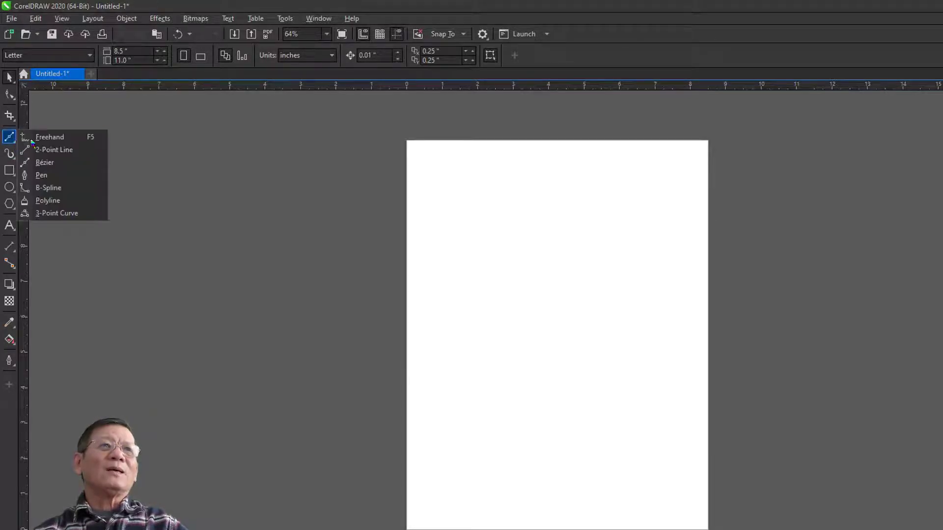
{"action": "left_click", "coordinate": [48, 176]}
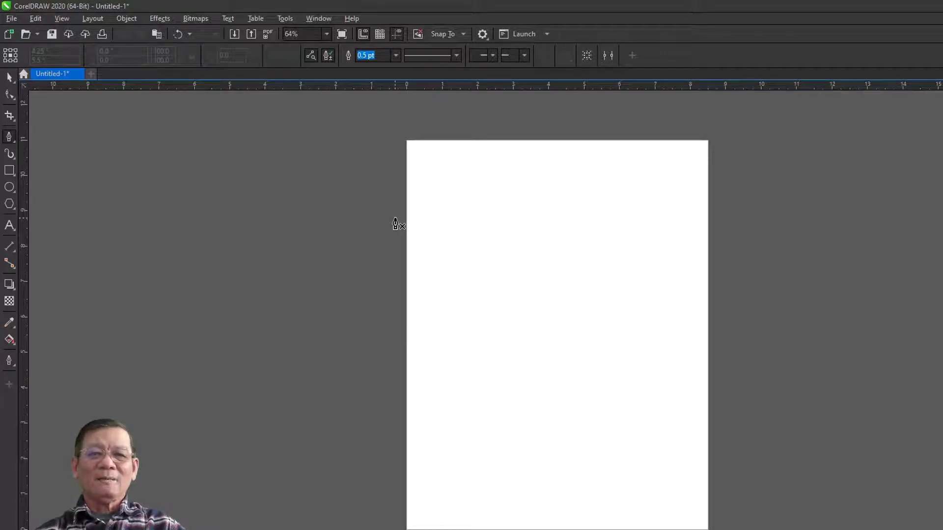
{"action": "left_click", "coordinate": [436, 246]}
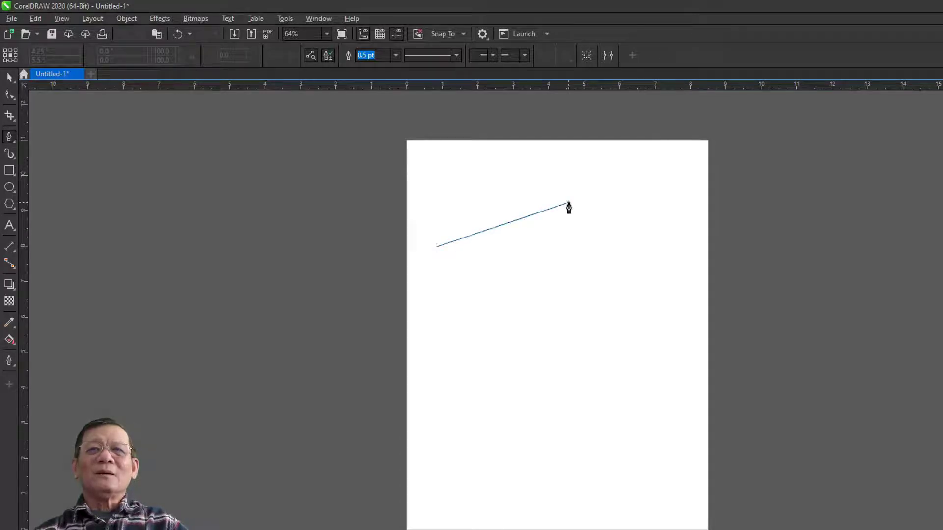
{"action": "left_click_drag", "start_coordinate": [568, 203], "coordinate": [649, 224]}
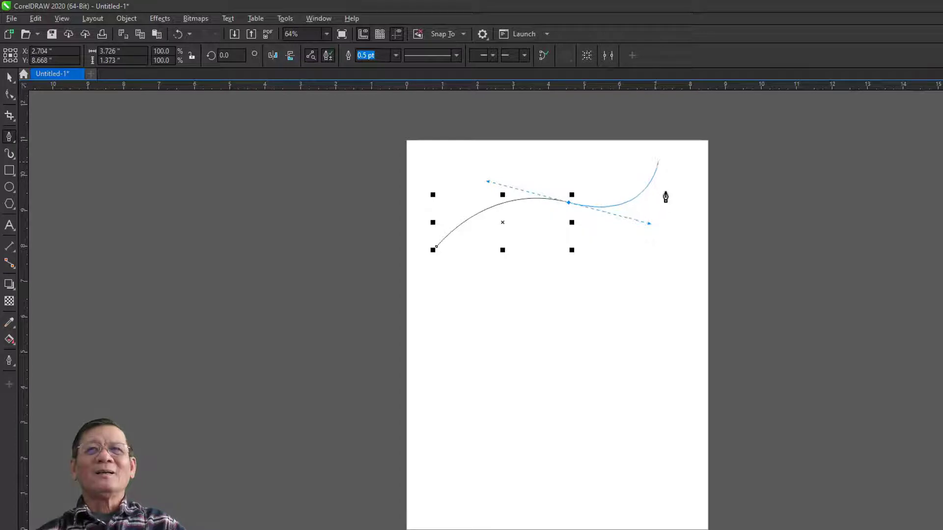
{"action": "left_click", "coordinate": [656, 167]}
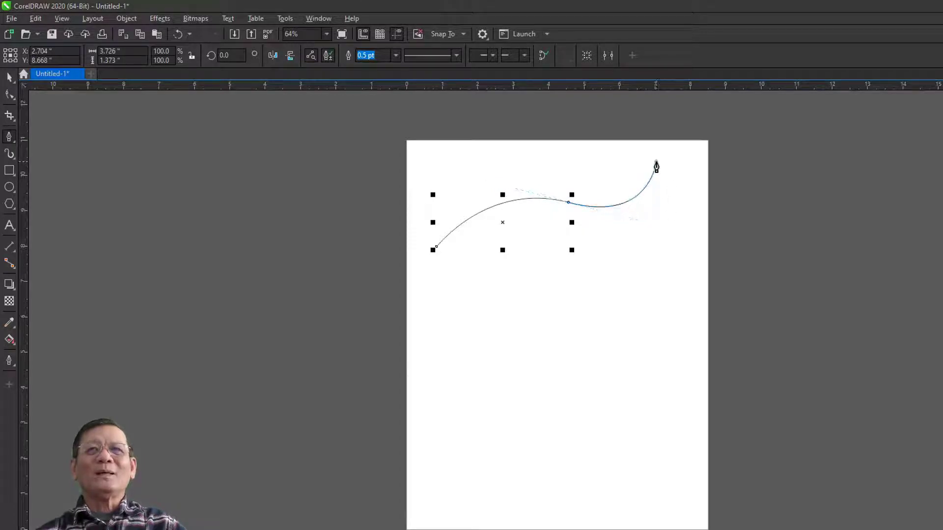
{"action": "left_click_drag", "start_coordinate": [657, 167], "coordinate": [642, 141]}
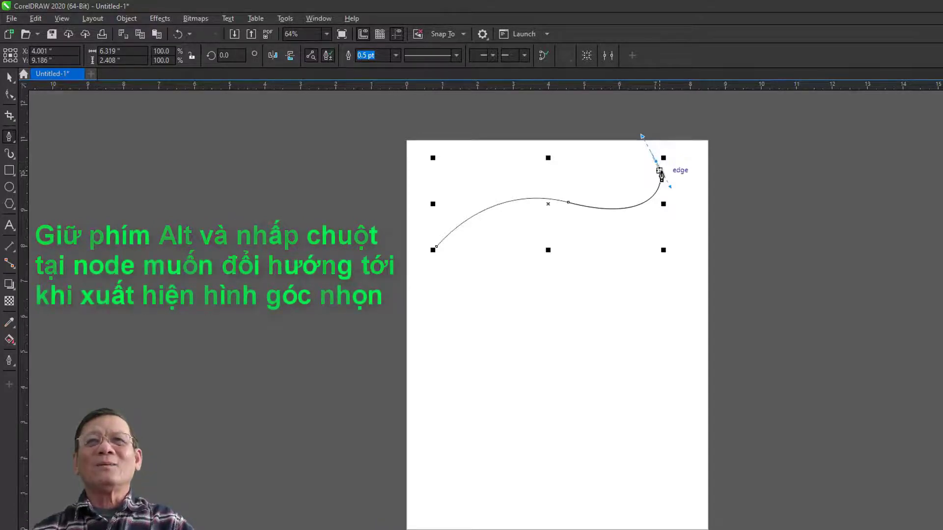
- Try to make a sharp direction change at the Pen curve's upper-right end node and continue with a curve turning downward
{"action": "left_click", "coordinate": [656, 163], "text": "alt"}
{"action": "left_click", "coordinate": [666, 249]}
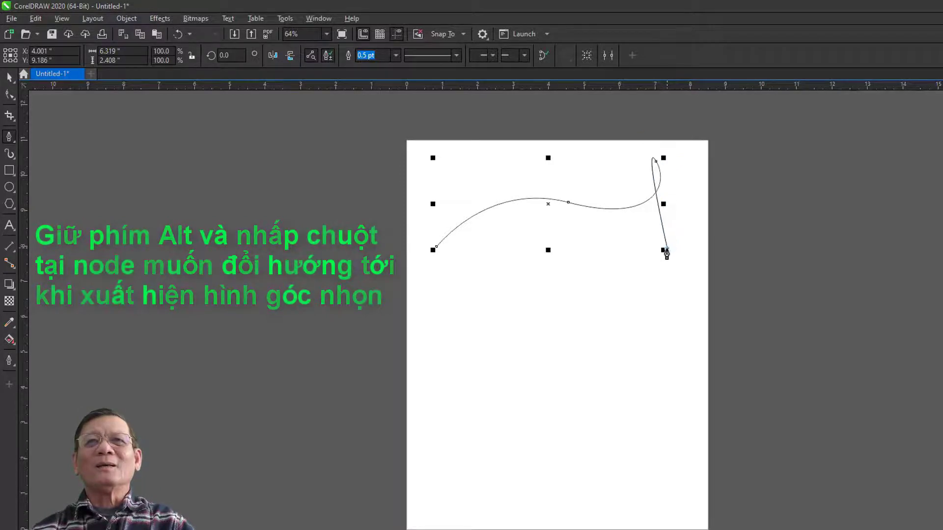
{"action": "left_click_drag", "start_coordinate": [666, 250], "coordinate": [603, 285]}
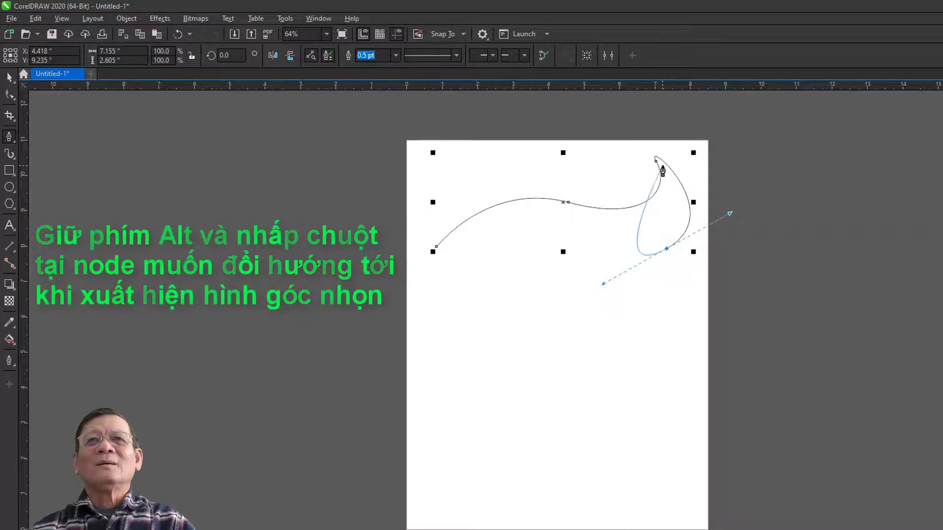
{"action": "key", "text": "ctrl+z"}
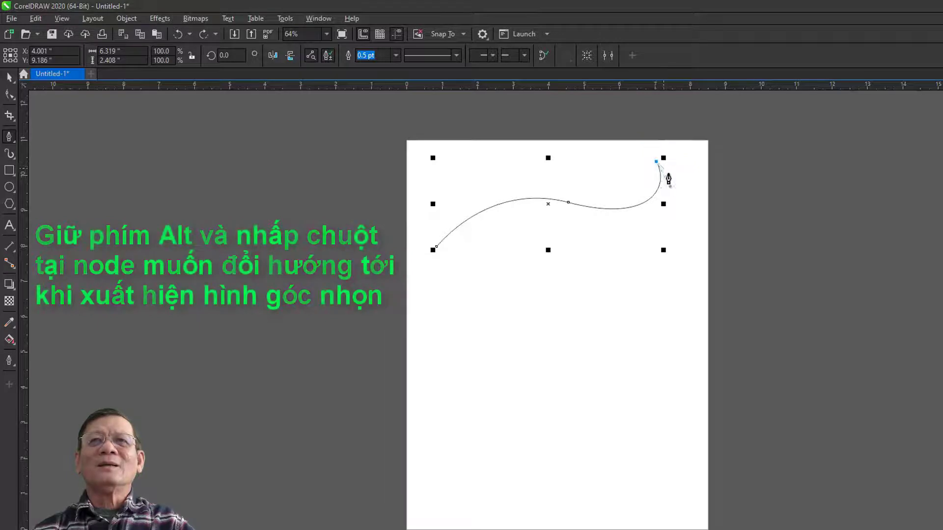
- Continue the Pen curve with sharp turns at its upper-right and lower-middle nodes to about 7.00 by 4.20 inches, then delete it
{"action": "left_click", "coordinate": [669, 178], "text": "alt"}
{"action": "left_click_drag", "start_coordinate": [663, 235], "coordinate": [613, 275]}
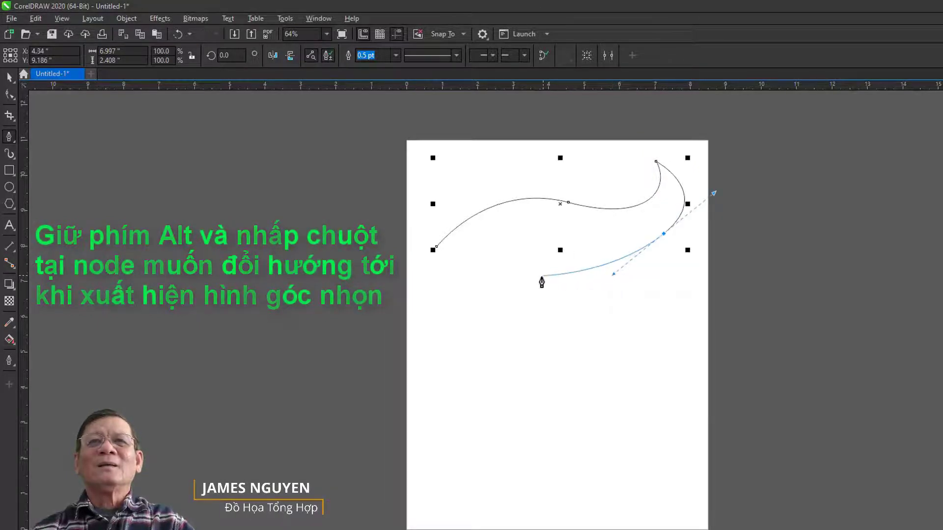
{"action": "left_click_drag", "start_coordinate": [540, 277], "coordinate": [487, 275]}
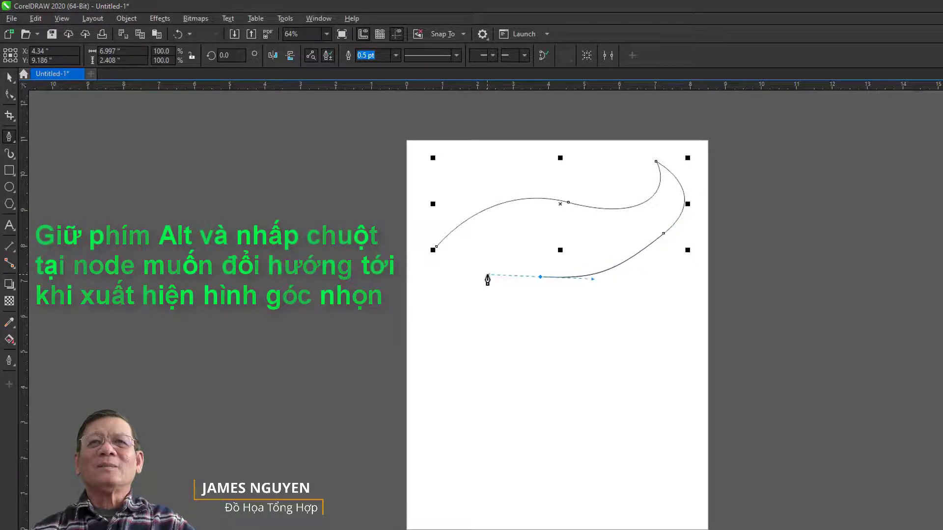
{"action": "left_click", "coordinate": [540, 277], "text": "alt"}
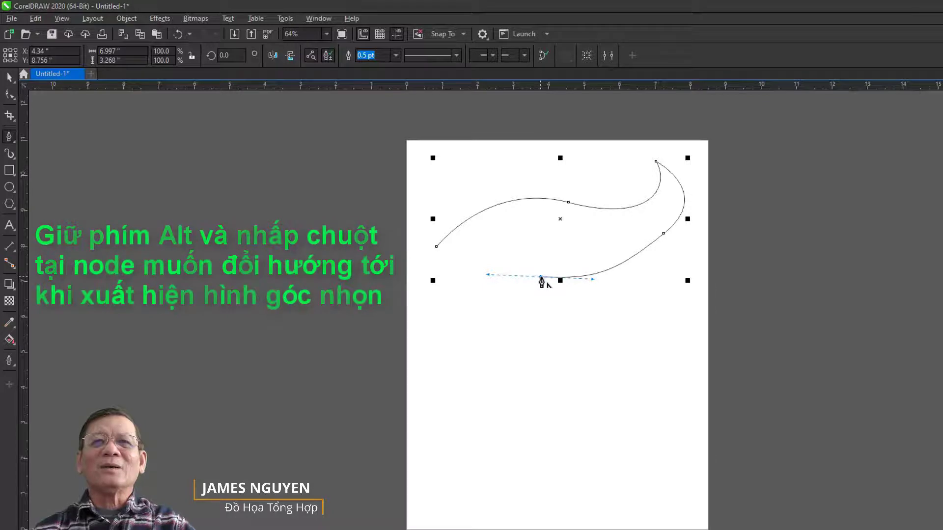
{"action": "left_click_drag", "start_coordinate": [656, 303], "coordinate": [724, 267]}
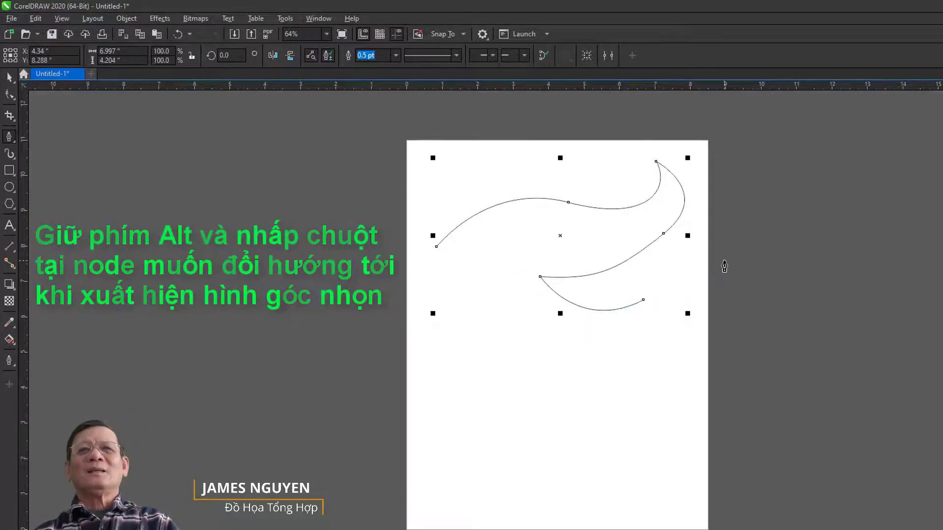
{"action": "key", "text": "space"}
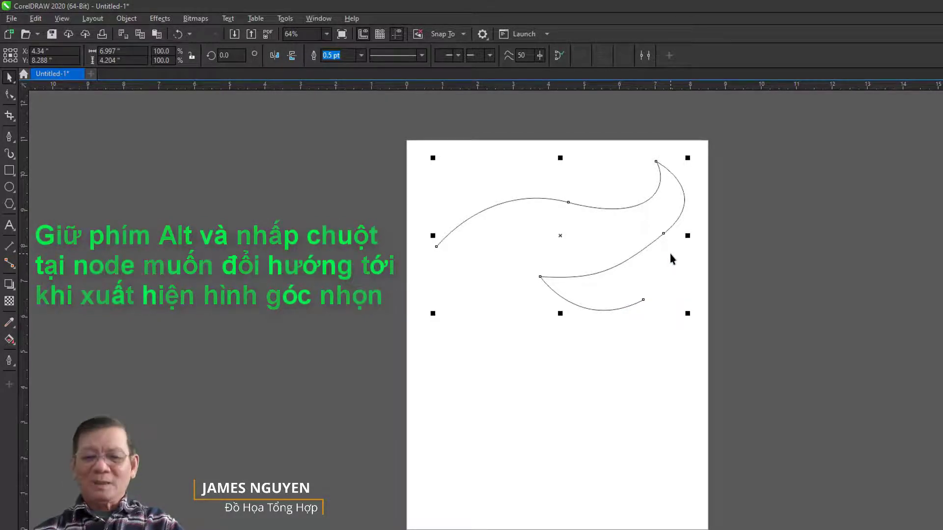
{"action": "key", "text": "Delete"}
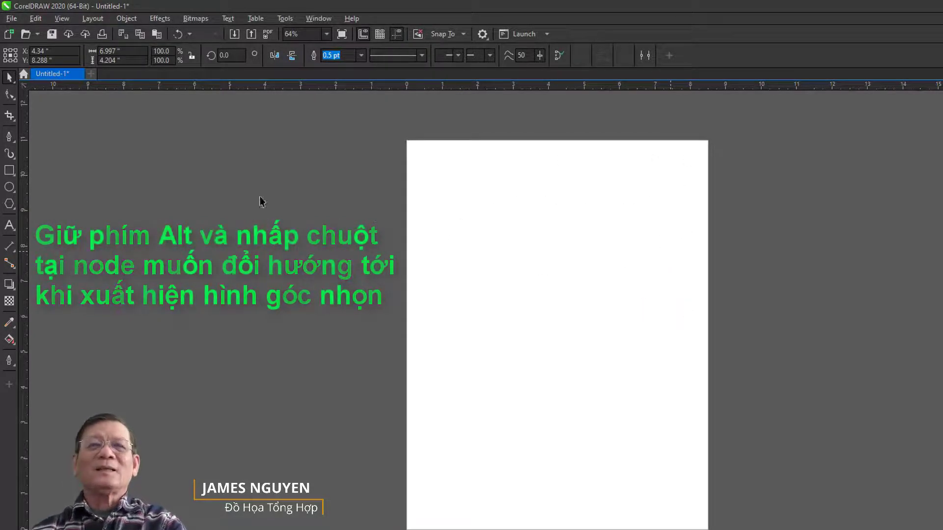
- Draw a three-segment Pen curve, about 5.10 by 2.92 inches, arching across the page's upper part and bending back to the left
{"action": "left_click", "coordinate": [10, 137]}
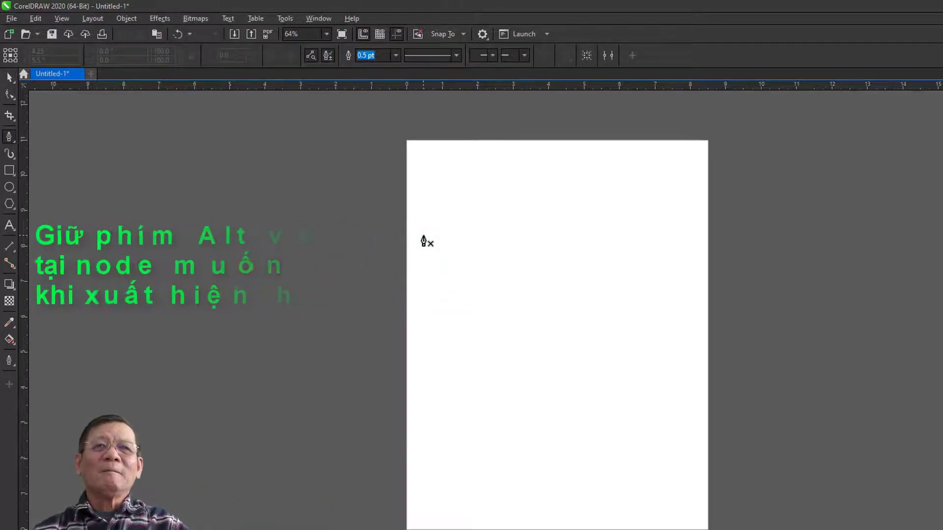
{"action": "left_click", "coordinate": [423, 236]}
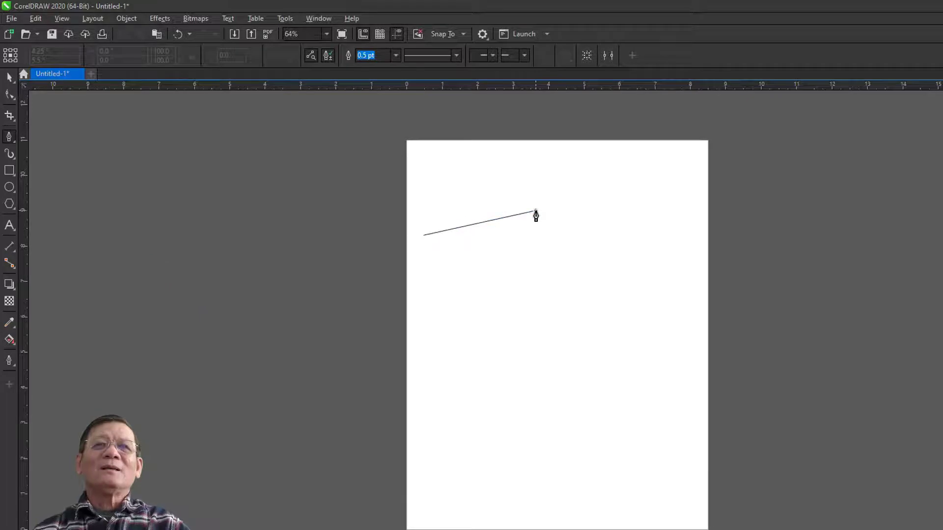
{"action": "left_click_drag", "start_coordinate": [536, 210], "coordinate": [595, 239]}
{"action": "key", "text": "Escape"}
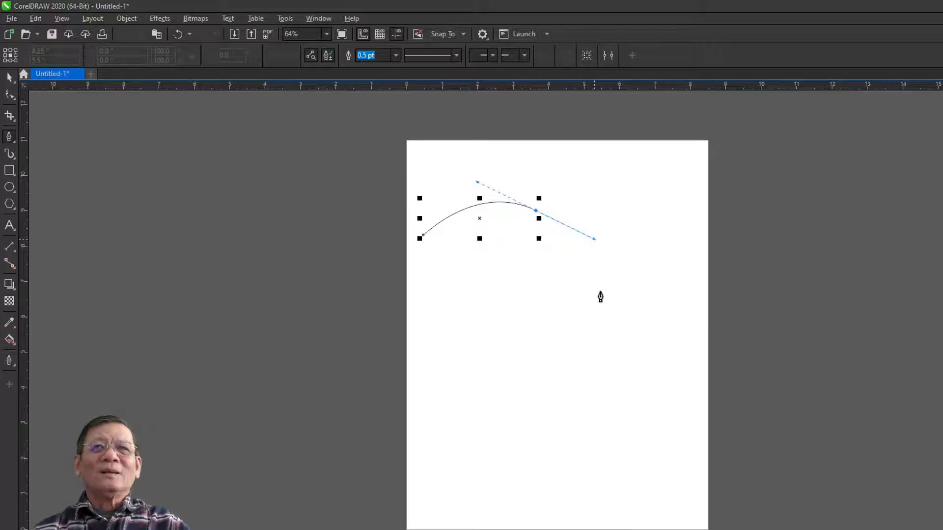
{"action": "left_click_drag", "start_coordinate": [599, 291], "coordinate": [586, 324]}
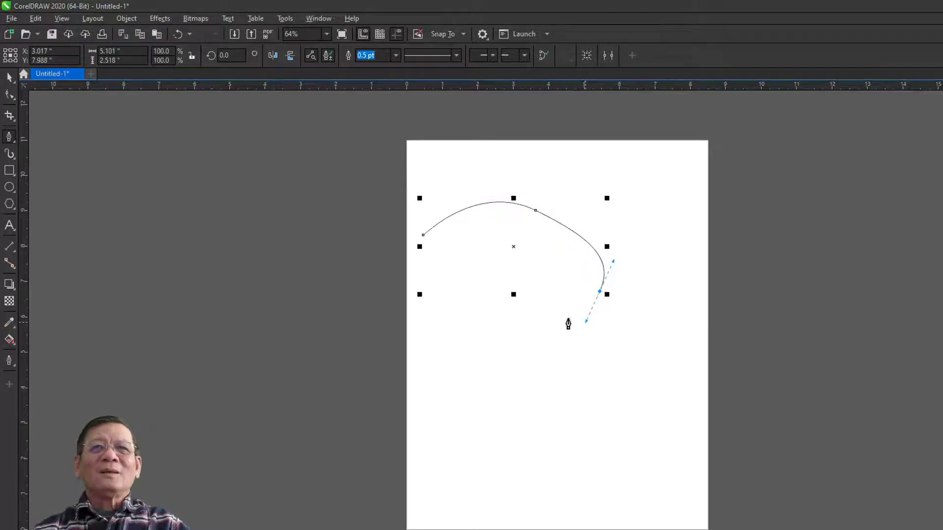
{"action": "left_click", "coordinate": [482, 295]}
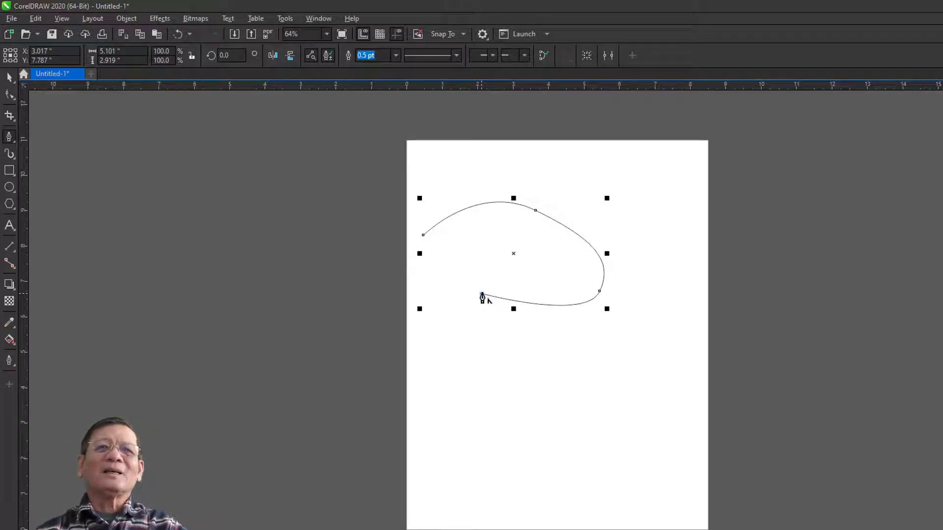
- Extend the Pen curve with sharp turns at its inner-left and lower-right nodes, and end the open path at about 5.81 by 5.84 inches
{"action": "left_click", "coordinate": [482, 294]}
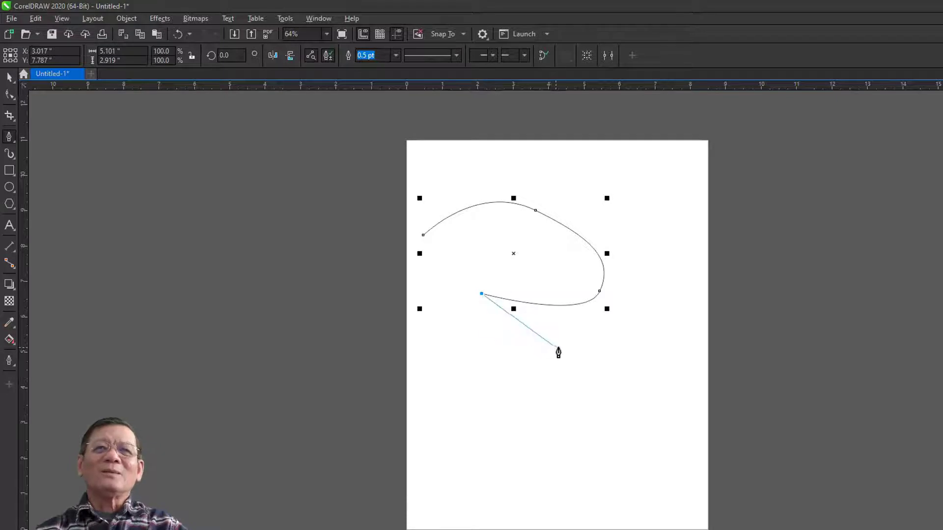
{"action": "left_click_drag", "start_coordinate": [629, 353], "coordinate": [742, 320]}
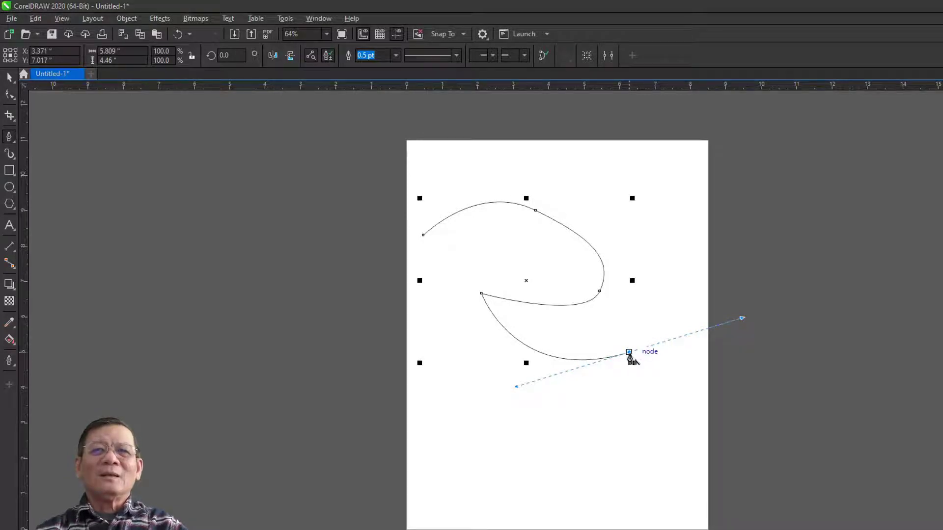
{"action": "left_click", "coordinate": [629, 353]}
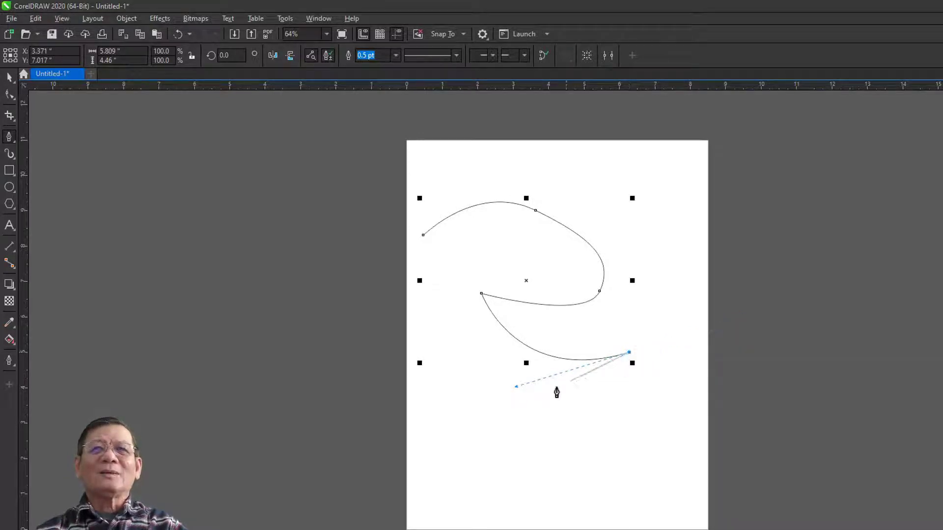
{"action": "mouse_move", "coordinate": [515, 398]}
{"action": "left_mouse_down"}
{"action": "mouse_move", "coordinate": [467, 388]}
{"action": "mouse_move", "coordinate": [430, 364]}
{"action": "left_mouse_up"}
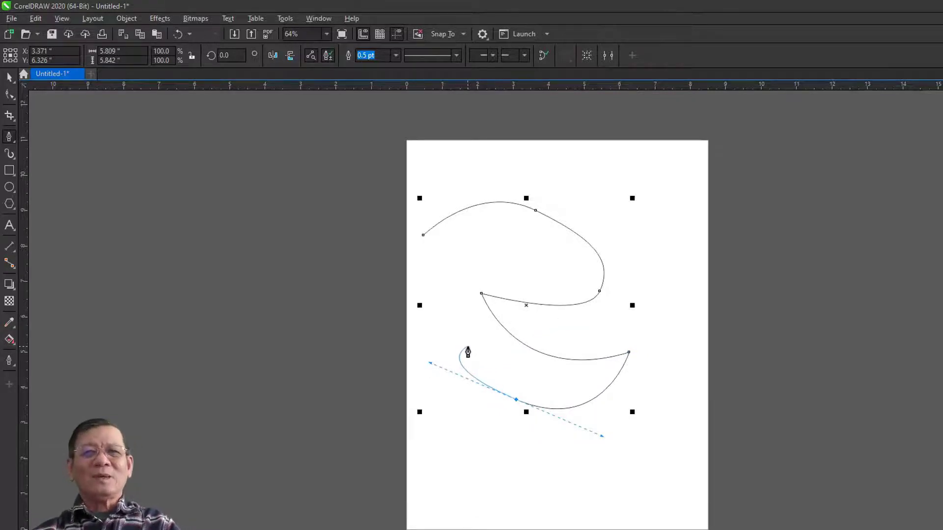
{"action": "key", "text": "space"}
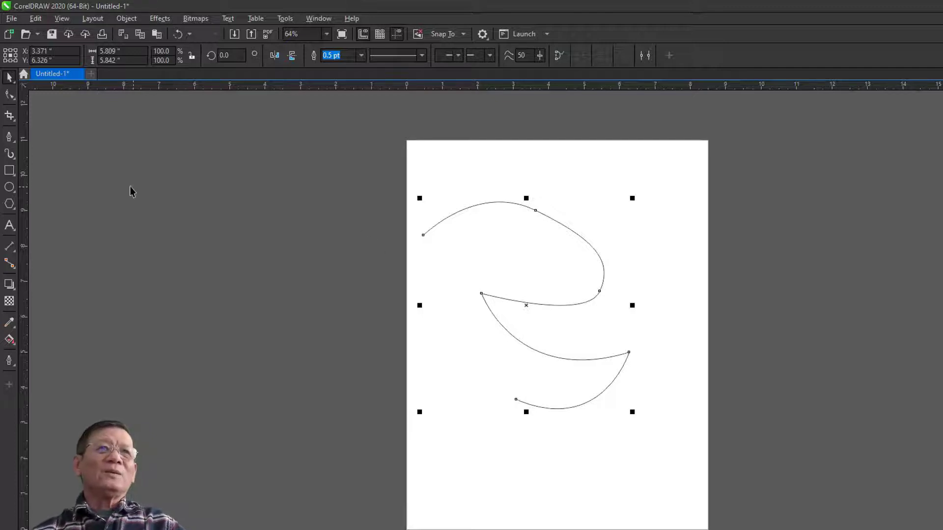
- Select the whole Pen curve and delete it from the page
{"action": "left_click", "coordinate": [379, 159]}
{"action": "left_click_drag", "start_coordinate": [412, 221], "coordinate": [690, 444]}
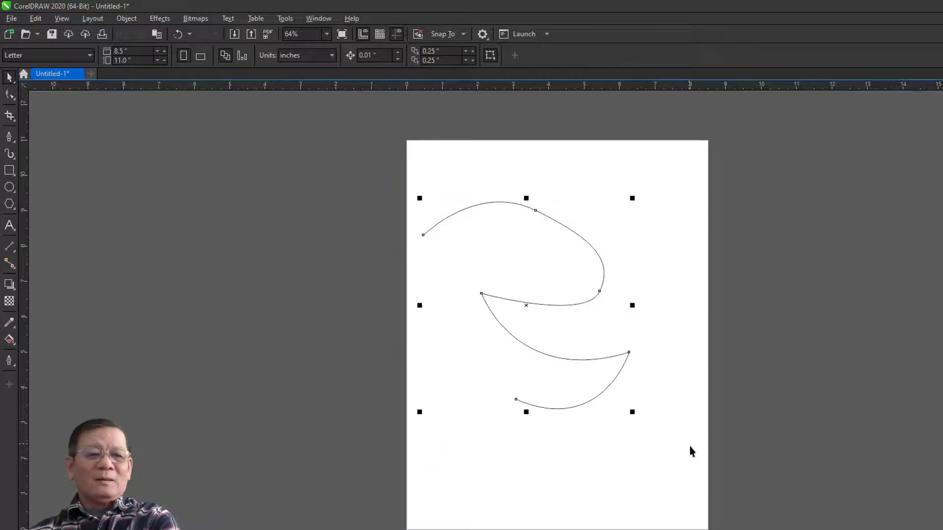
{"action": "key", "text": "Delete"}
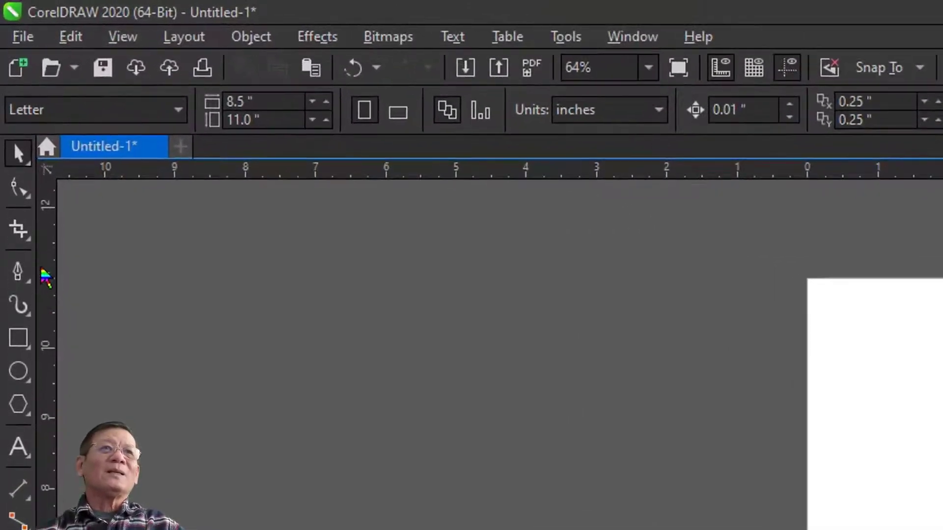
{"action": "left_click", "coordinate": [29, 279]}
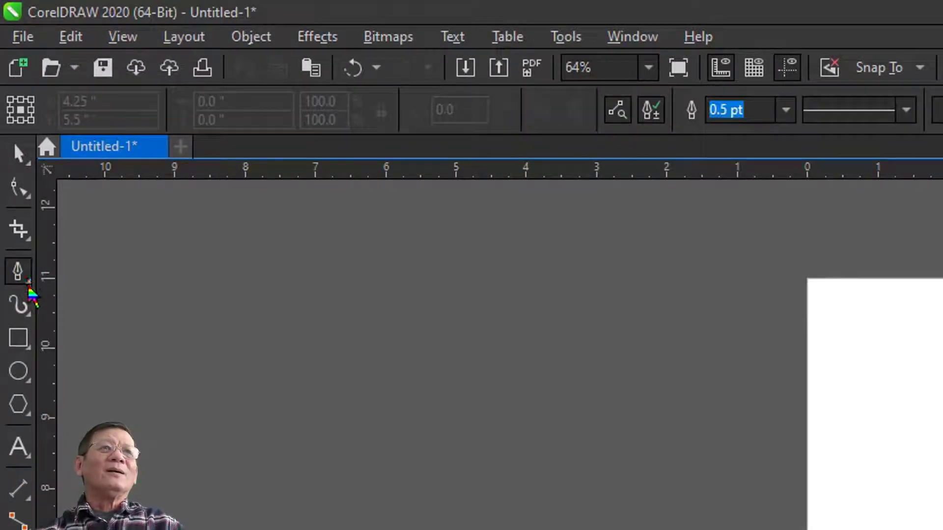
{"action": "left_click", "coordinate": [29, 280]}
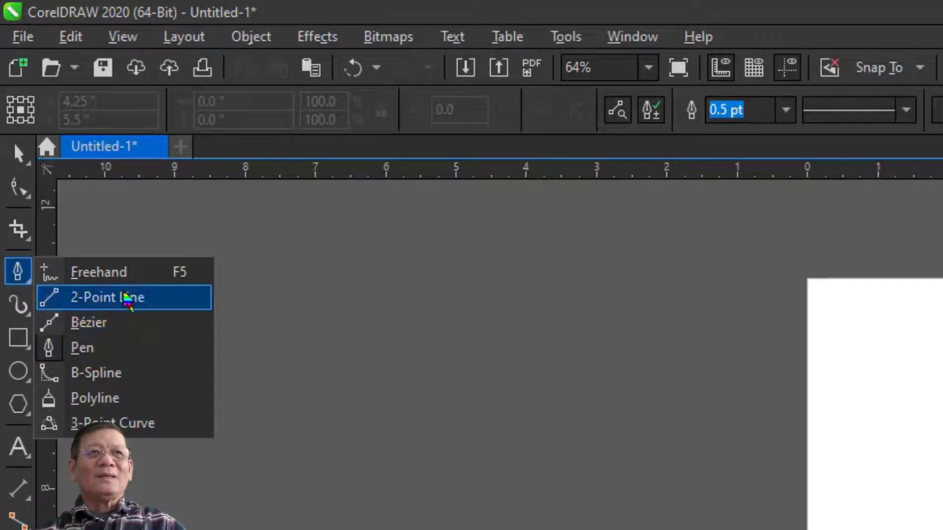
{"action": "left_click", "coordinate": [285, 298]}
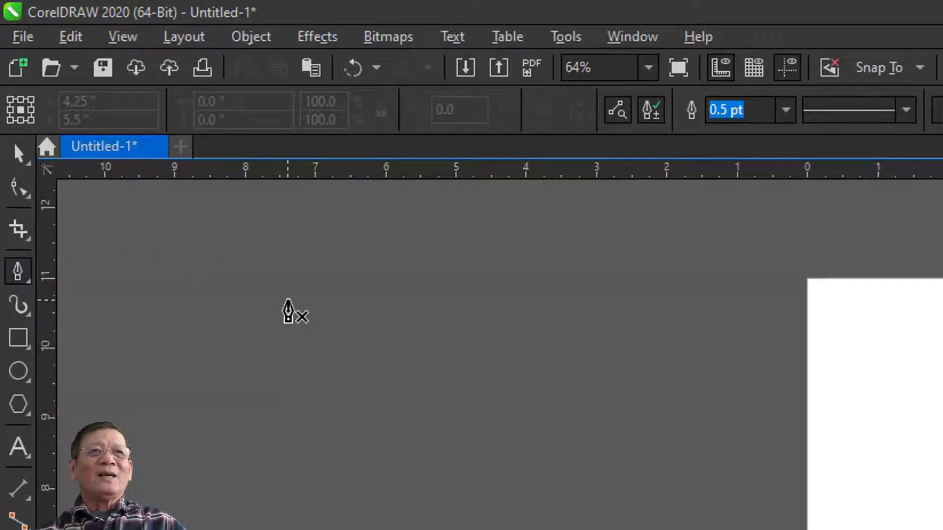
{"action": "left_click", "coordinate": [18, 155]}
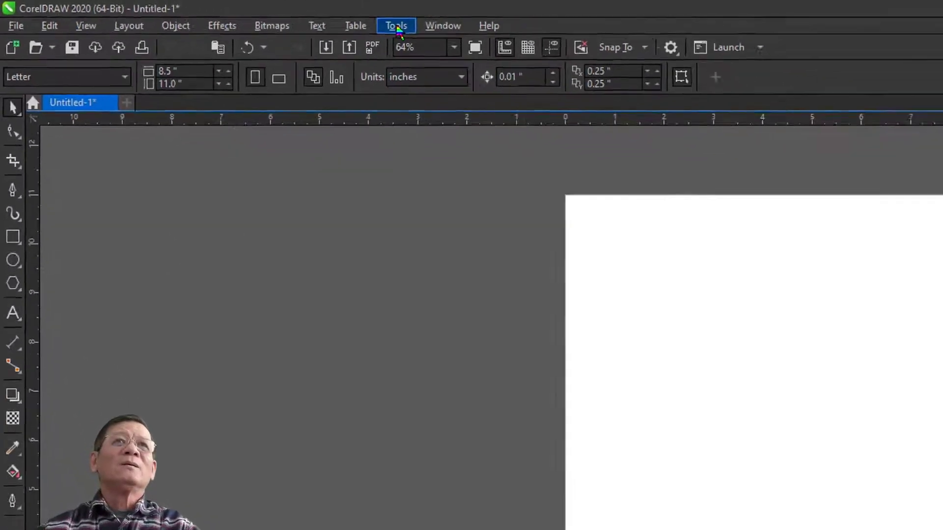
- Open the shortcut key settings in the command customization options and list the Toolbox commands
{"action": "left_click", "coordinate": [566, 36]}
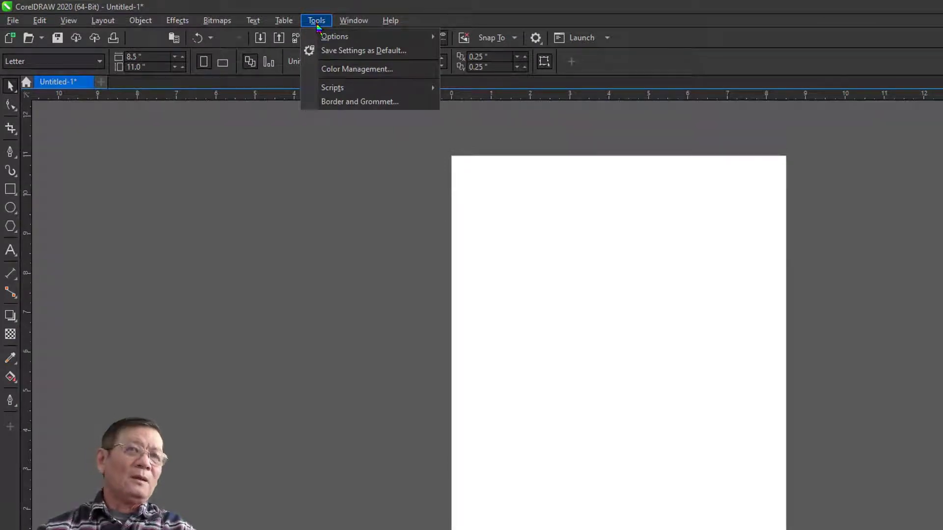
{"action": "mouse_move", "coordinate": [334, 39]}
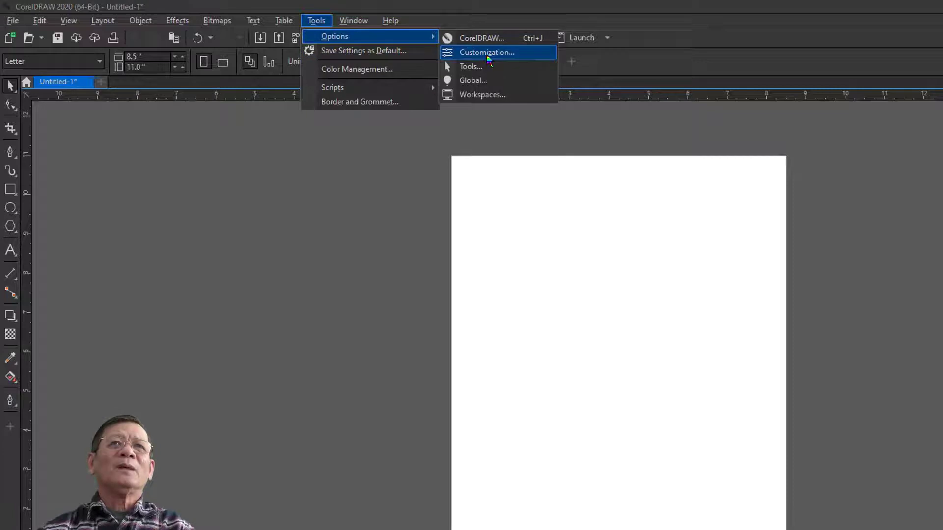
{"action": "key", "text": "Escape"}
{"action": "key", "text": "Escape"}
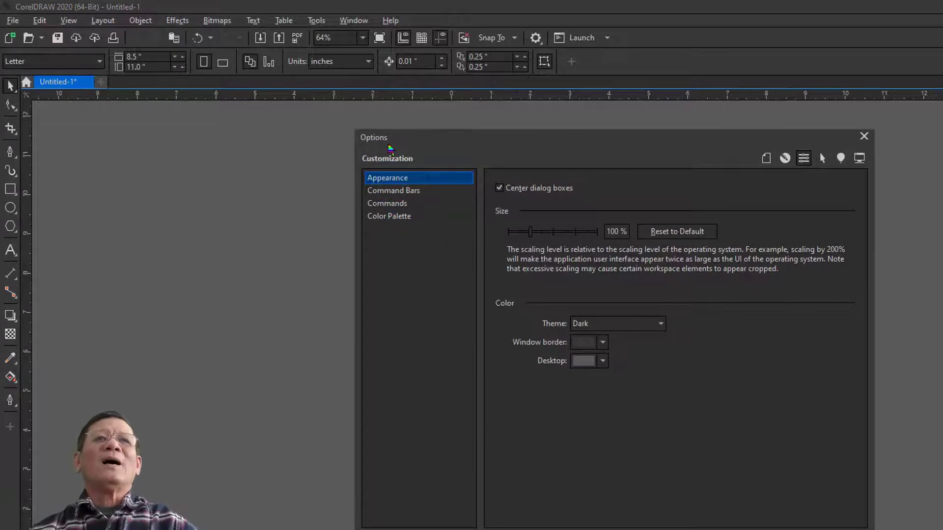
{"action": "left_click", "coordinate": [393, 205]}
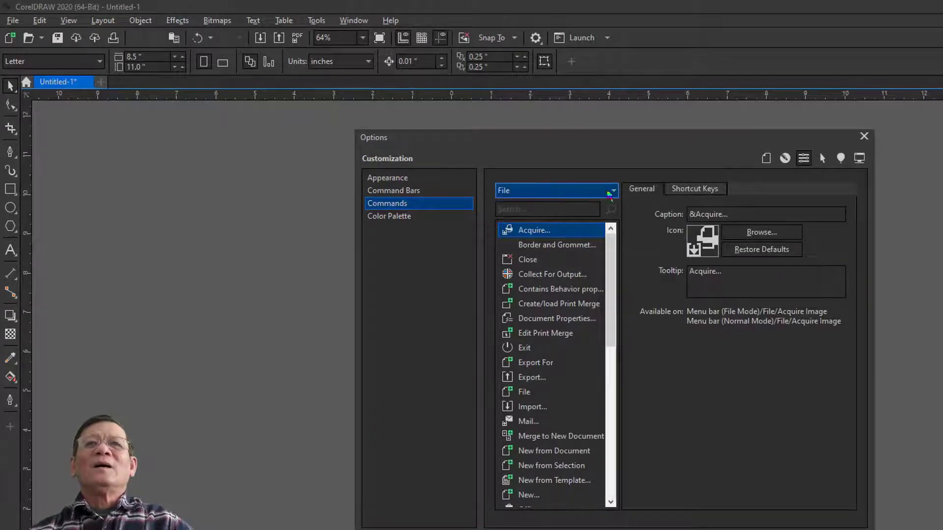
{"action": "left_click", "coordinate": [709, 192]}
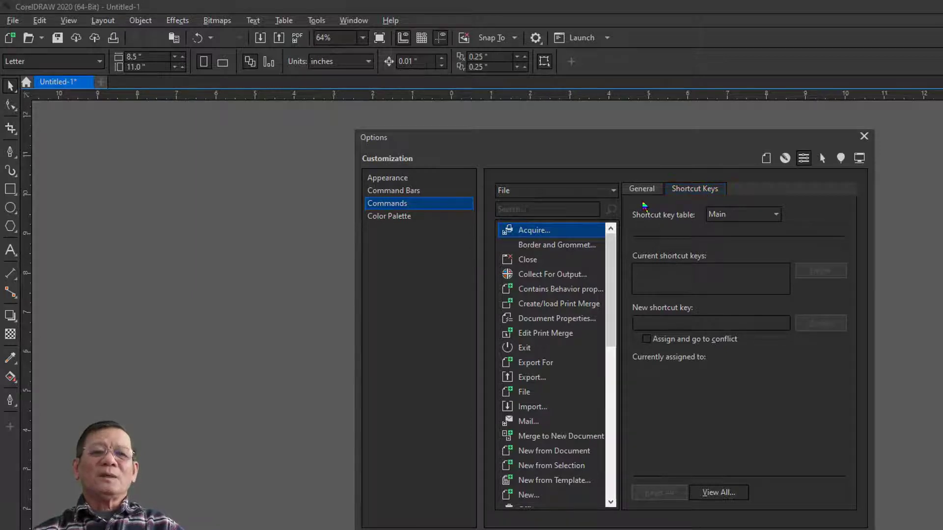
{"action": "left_click", "coordinate": [614, 191]}
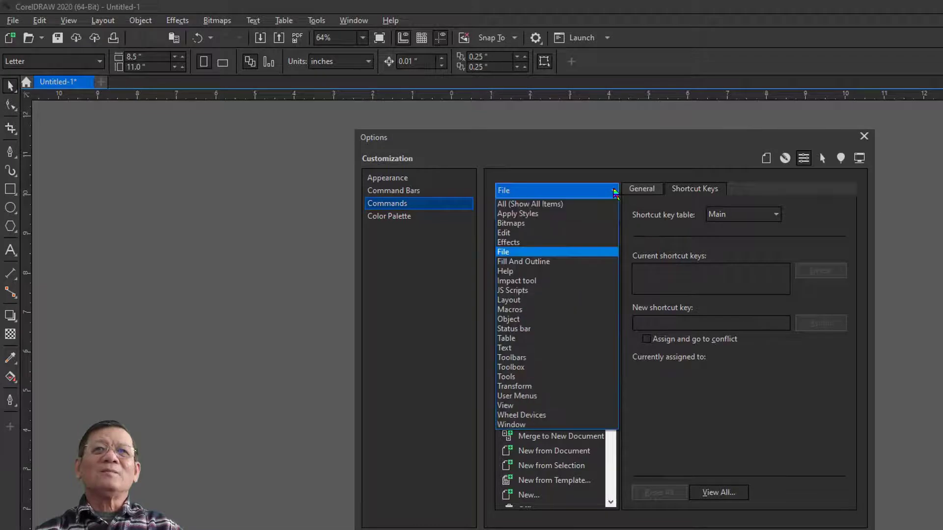
{"action": "left_click", "coordinate": [528, 369]}
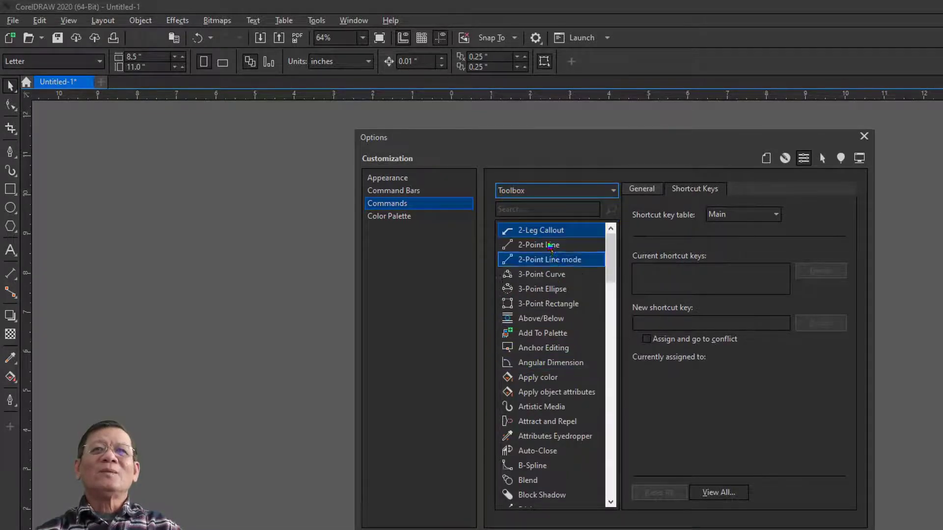
- Assign F5 as the new shortcut key for the Bézier tool
{"action": "scroll", "coordinate": [560, 274], "scroll_direction": "down", "scroll_amount": 4}
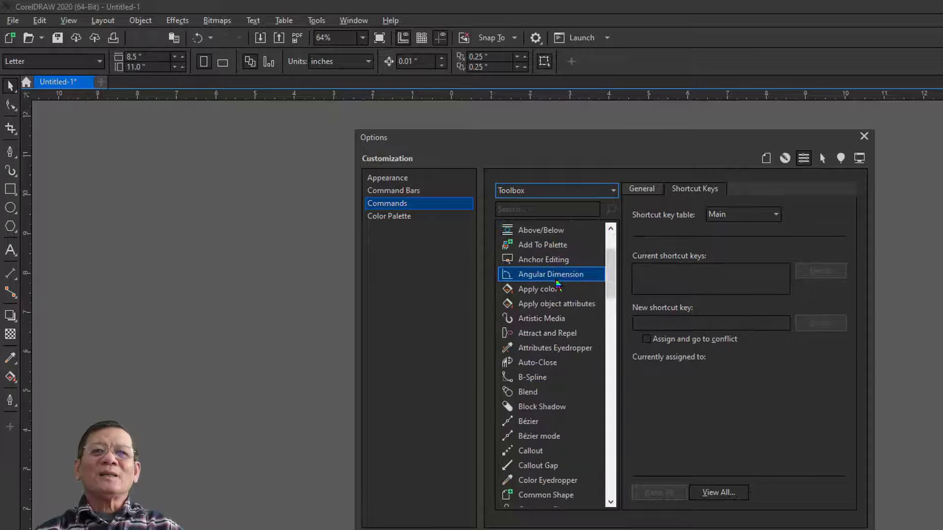
{"action": "left_click", "coordinate": [559, 289]}
{"action": "left_click", "coordinate": [537, 334]}
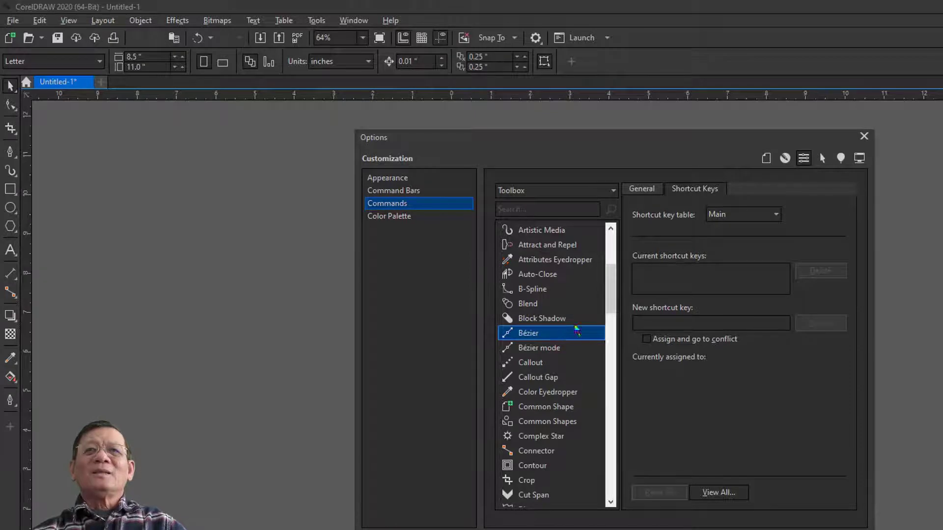
{"action": "left_click", "coordinate": [707, 321]}
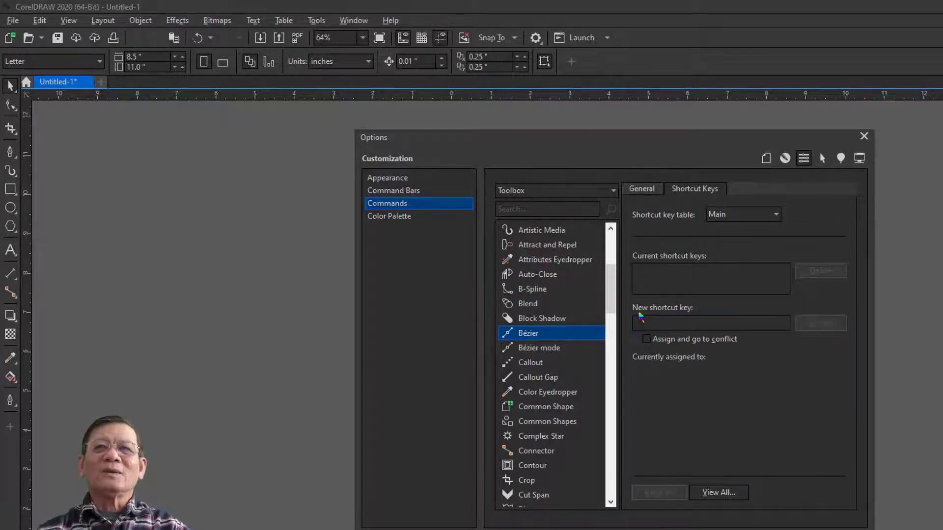
{"action": "left_click", "coordinate": [671, 321]}
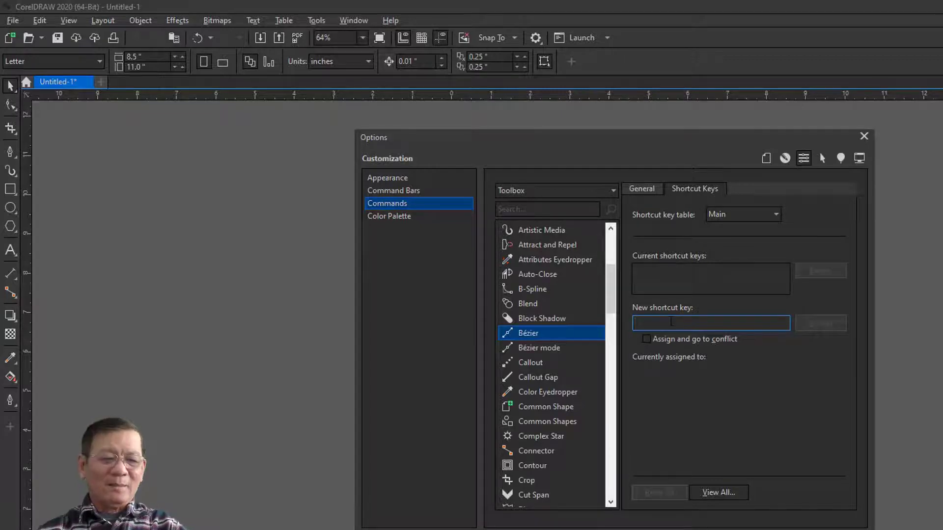
{"action": "key", "text": "F5"}
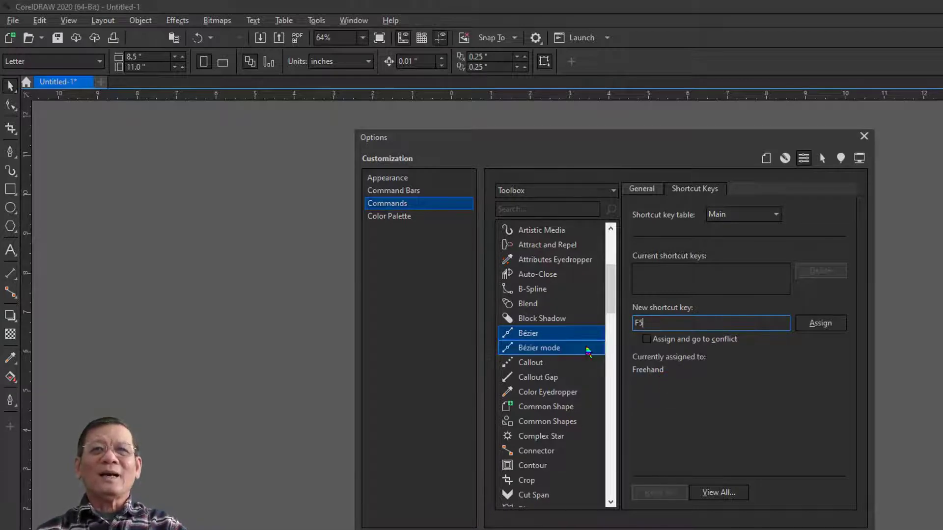
{"action": "left_click", "coordinate": [829, 327]}
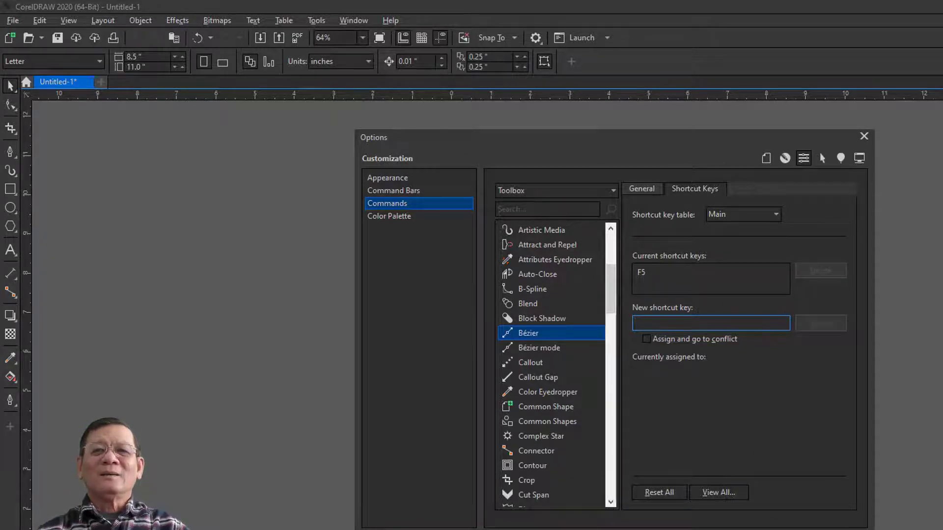
- Apply the shortcut key settings and list the curve tools to check the key shown for Bézier
{"action": "key", "text": "Return"}
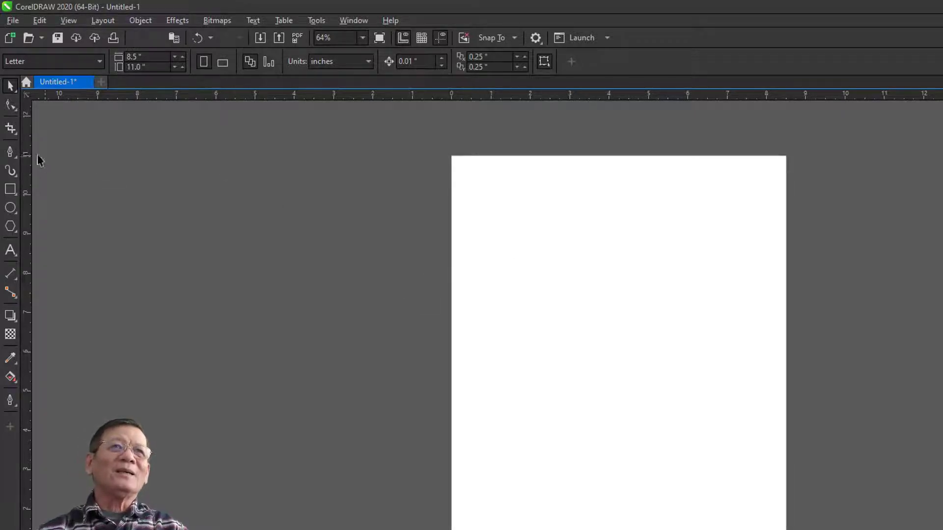
{"action": "left_click", "coordinate": [16, 154]}
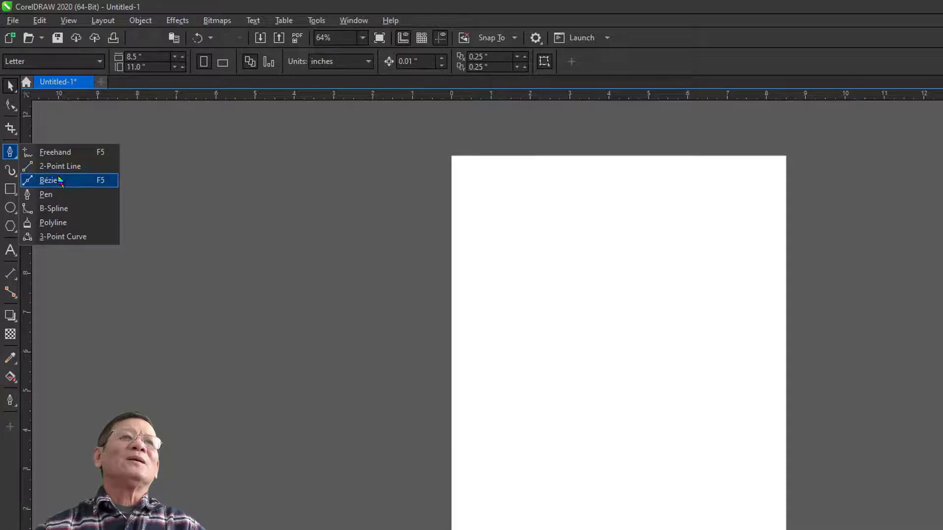
- Reopen the Toolbox command shortcut settings, check the current shortcut key of the Bézier tool, and close the options
{"action": "left_click", "coordinate": [319, 22]}
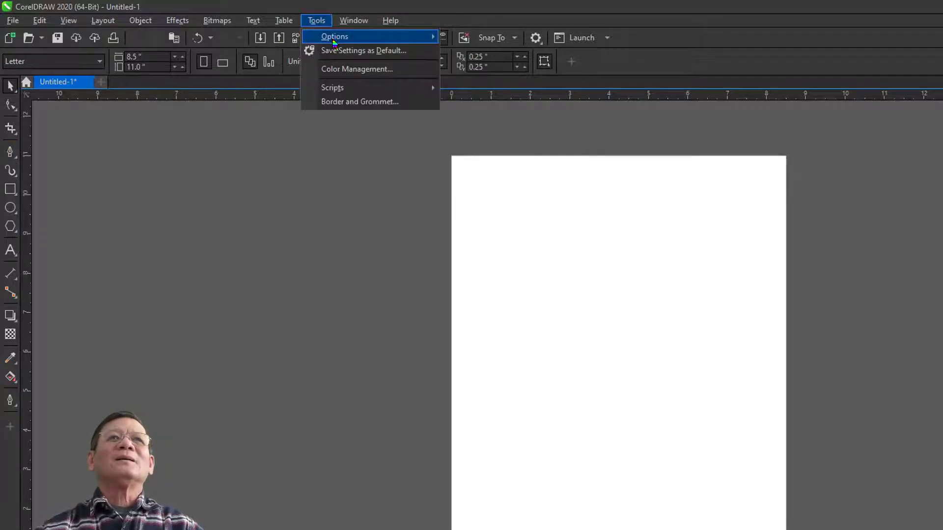
{"action": "mouse_move", "coordinate": [337, 43]}
{"action": "left_click", "coordinate": [467, 55]}
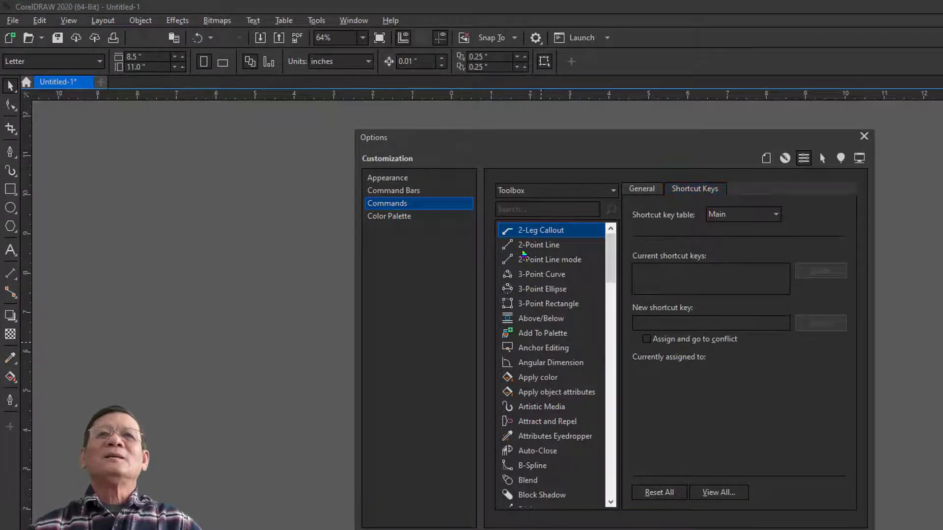
{"action": "scroll", "coordinate": [540, 450], "scroll_direction": "down", "scroll_amount": 4}
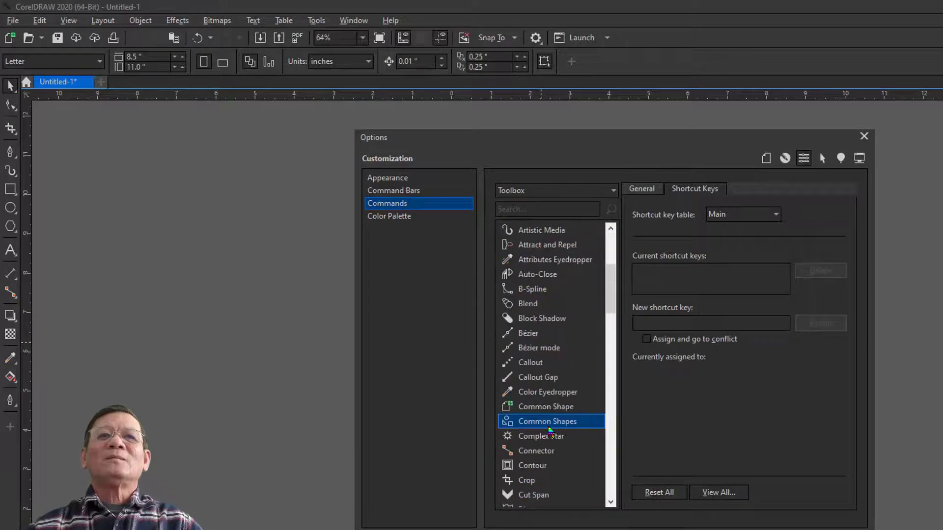
{"action": "left_click", "coordinate": [534, 335]}
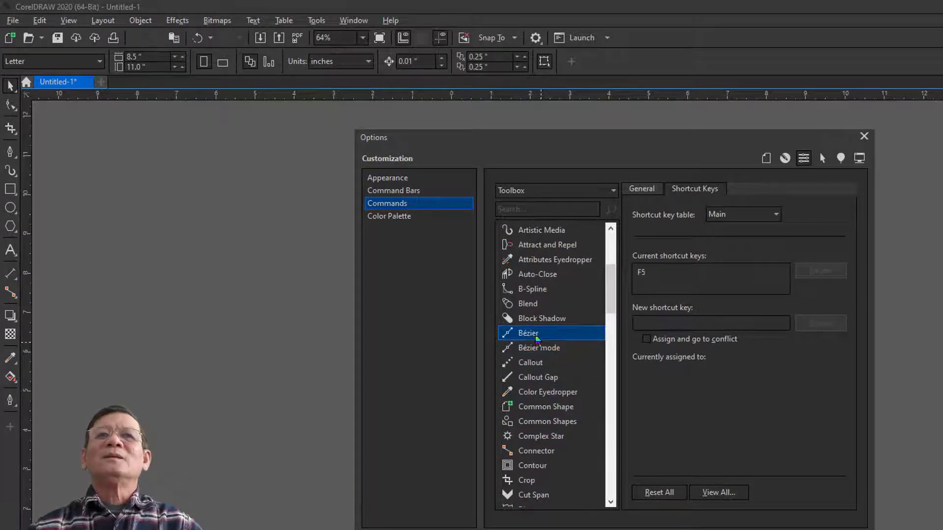
{"action": "left_click", "coordinate": [668, 273]}
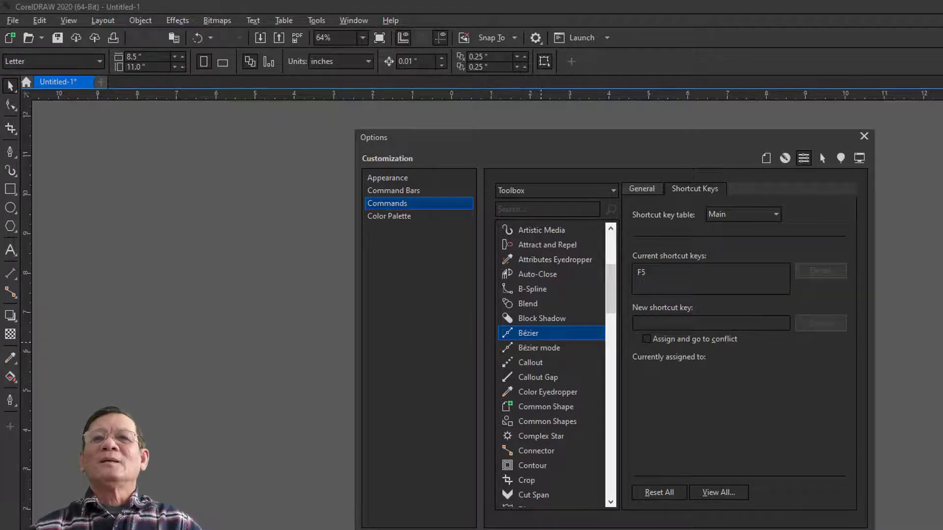
{"action": "left_click", "coordinate": [731, 529]}
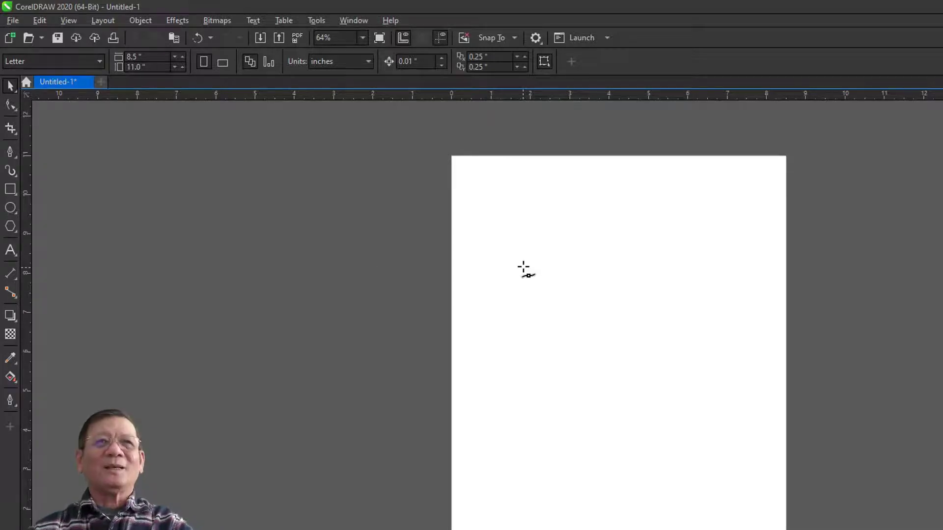
- Draw a test Bézier curve about 3.5 inches wide in the page's upper half and delete it
{"action": "mouse_move", "coordinate": [495, 269]}
{"action": "left_mouse_down"}
{"action": "mouse_move", "coordinate": [634, 234]}
{"action": "mouse_move", "coordinate": [684, 246]}
{"action": "left_mouse_up"}
{"action": "key", "text": "space"}
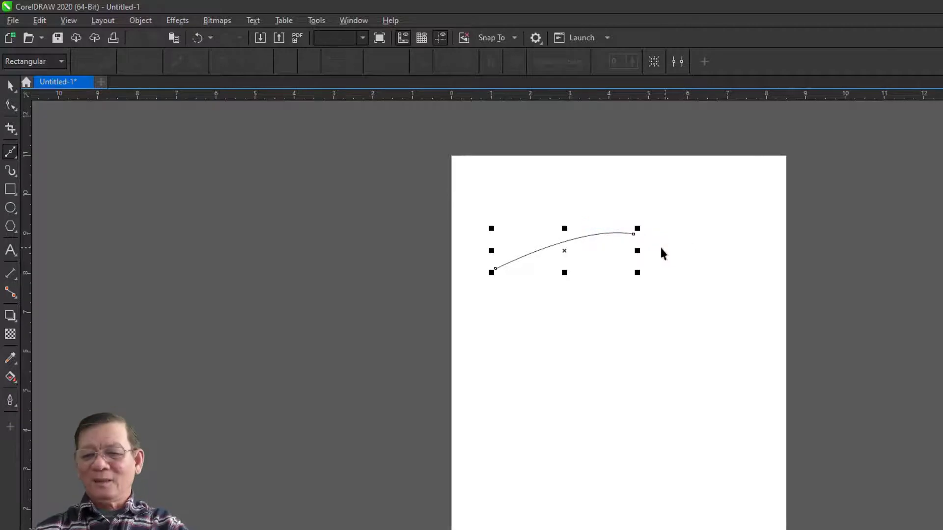
{"action": "key", "text": "Delete"}
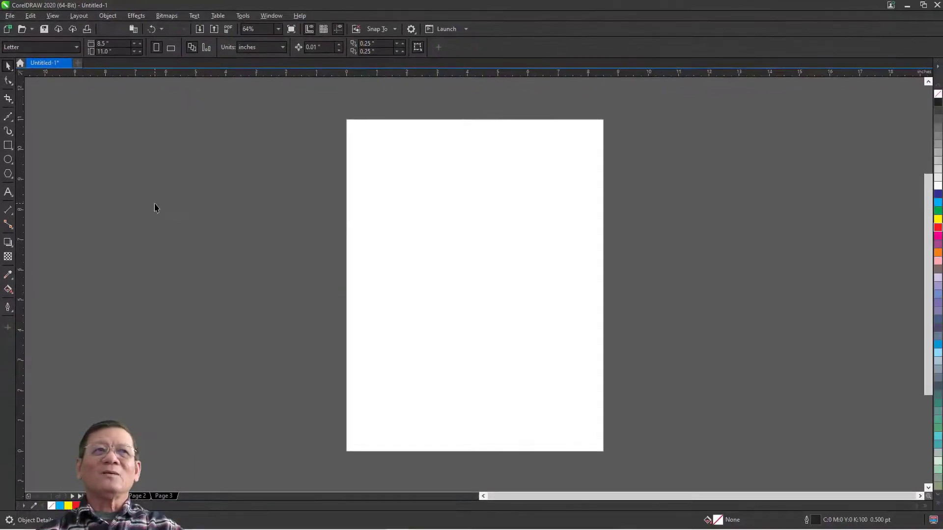
- Draw a closed four-sided shape about 4.26 by 2.65 inches with straight Bézier segments in the page's upper-left area
{"action": "left_click", "coordinate": [8, 116]}
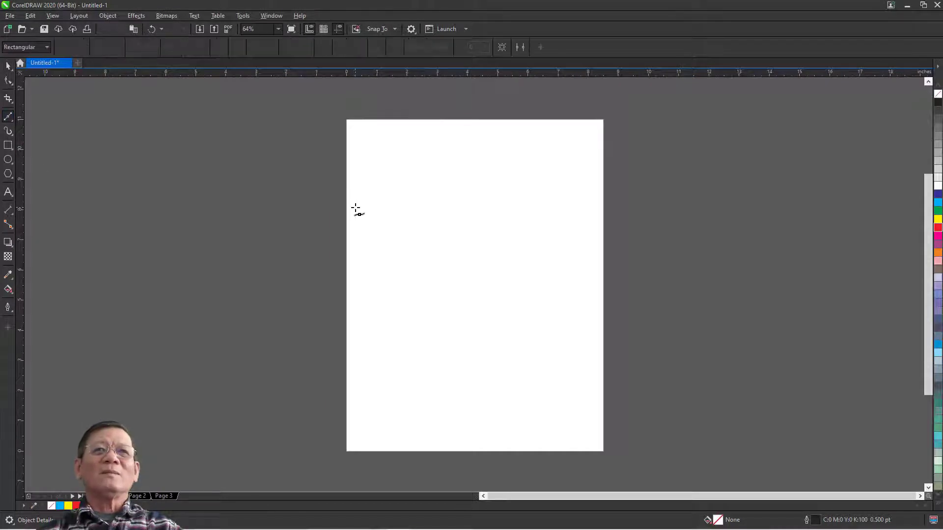
{"action": "double_click", "coordinate": [484, 195]}
{"action": "left_click", "coordinate": [475, 254]}
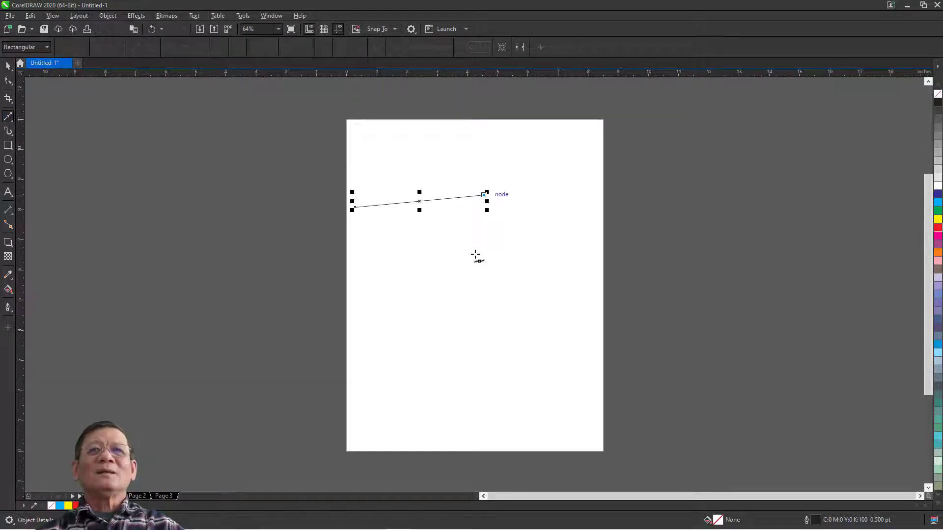
{"action": "double_click", "coordinate": [383, 275]}
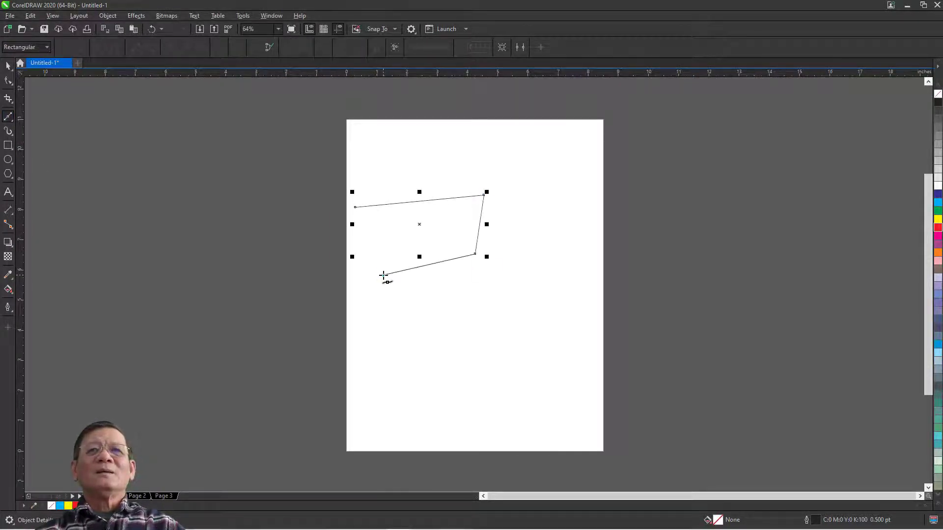
{"action": "left_click", "coordinate": [355, 207]}
{"action": "key", "text": "space"}
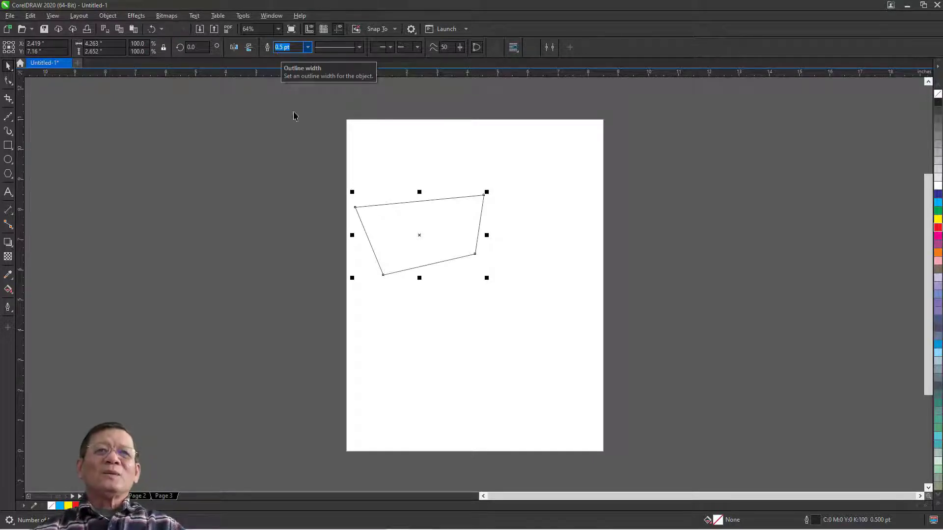
- Deselect the four-sided shape and set the document units to millimeters
{"action": "left_click", "coordinate": [280, 143]}
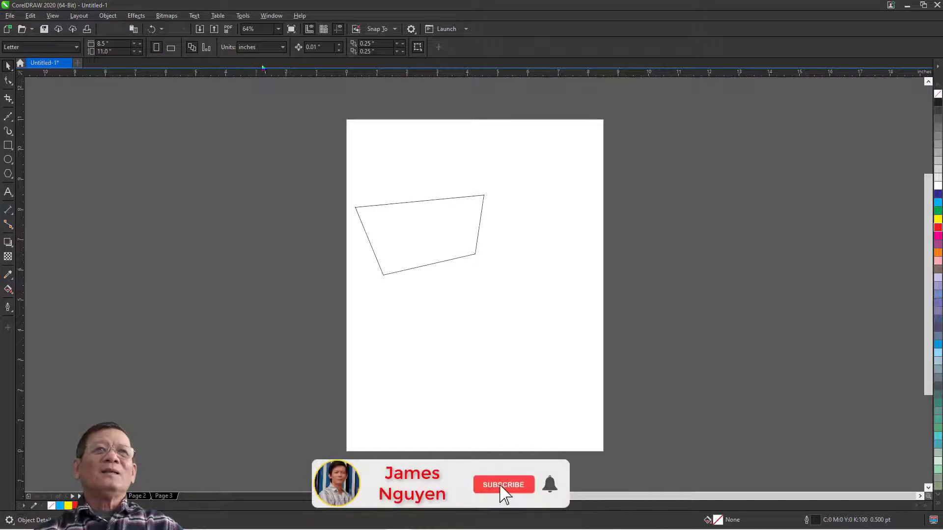
{"action": "left_click", "coordinate": [284, 48]}
{"action": "left_click", "coordinate": [265, 70]}
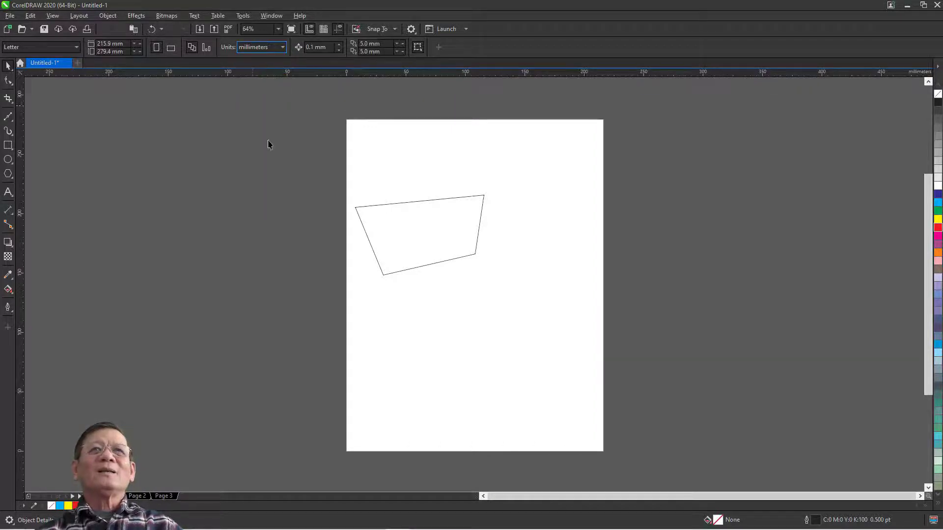
- Open the Outline Pen settings for the four-sided shape and set its outline width to 0.2 mm
{"action": "left_click", "coordinate": [391, 205]}
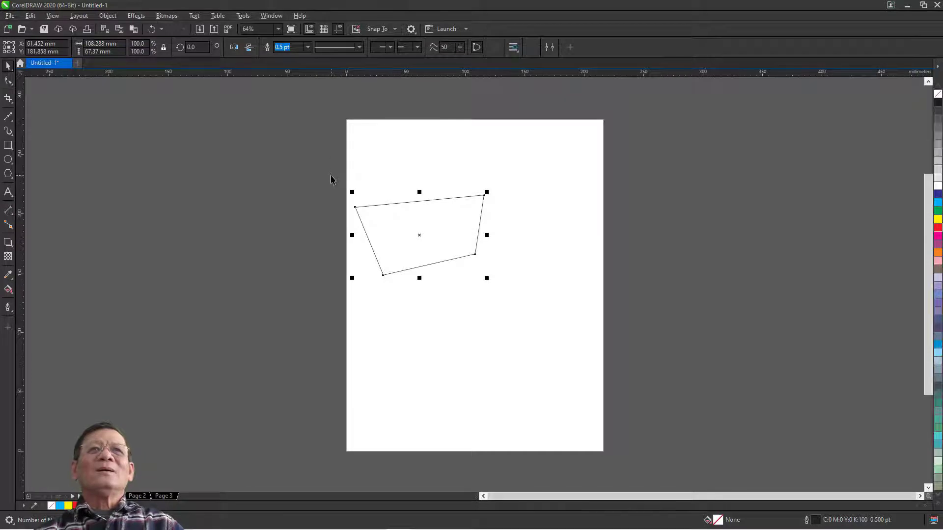
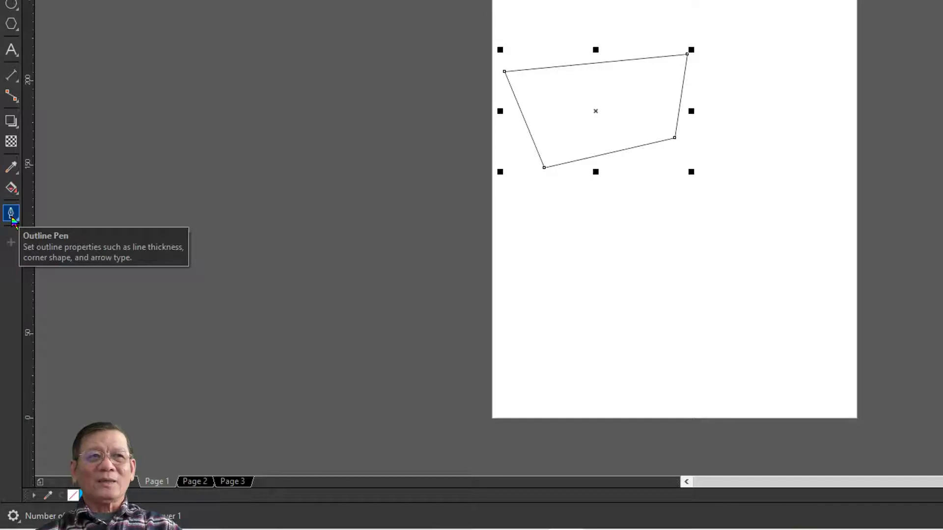
{"action": "left_click", "coordinate": [12, 214]}
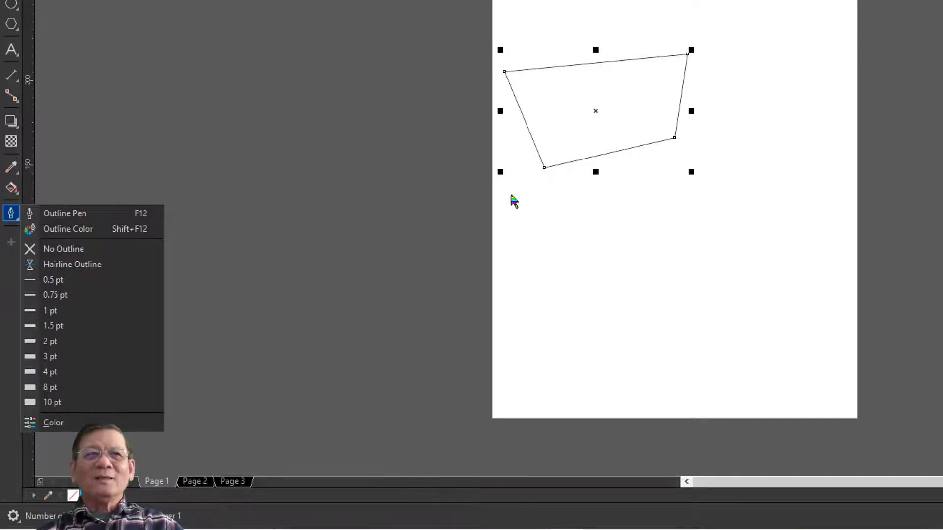
{"action": "left_click", "coordinate": [67, 216]}
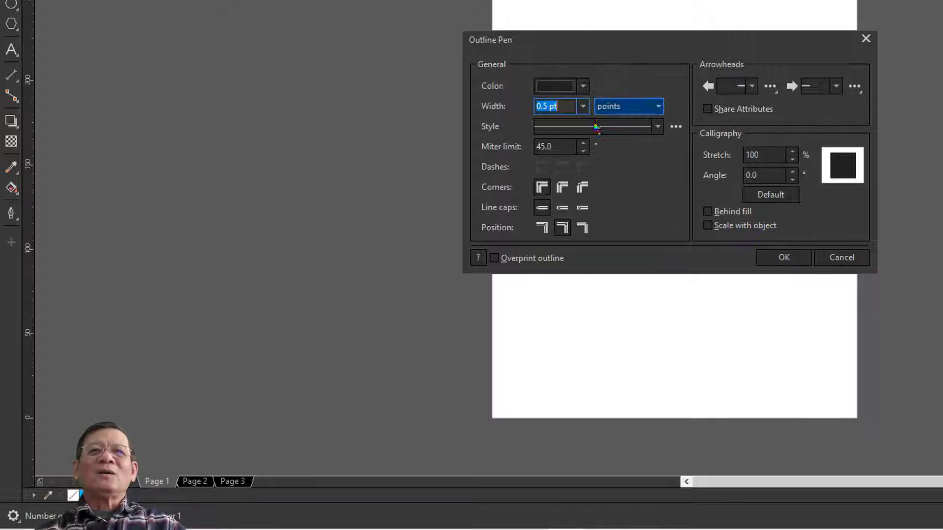
{"action": "left_click", "coordinate": [658, 106]}
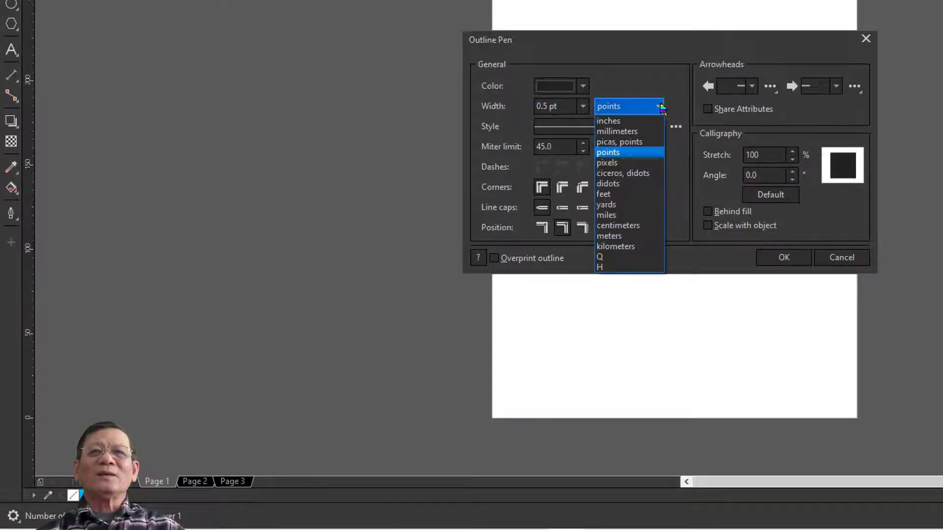
{"action": "left_click", "coordinate": [634, 131]}
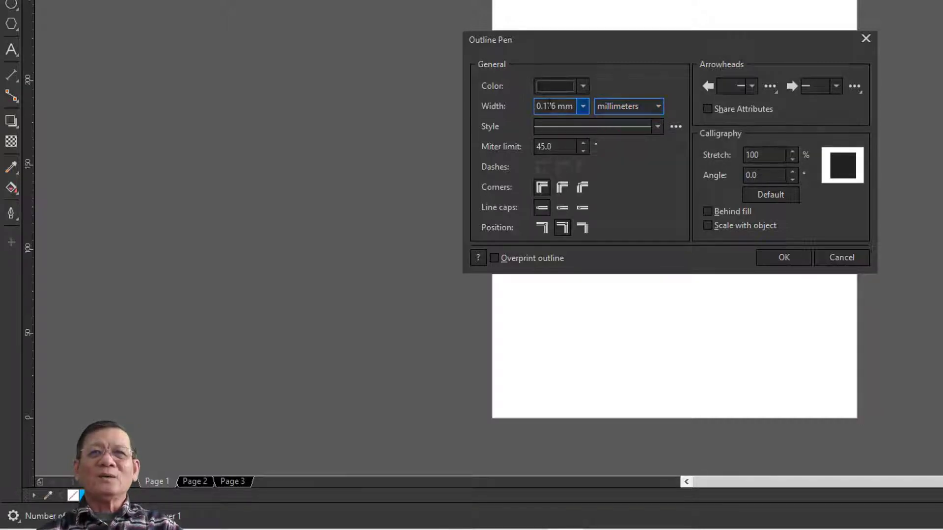
{"action": "double_click", "coordinate": [549, 105]}
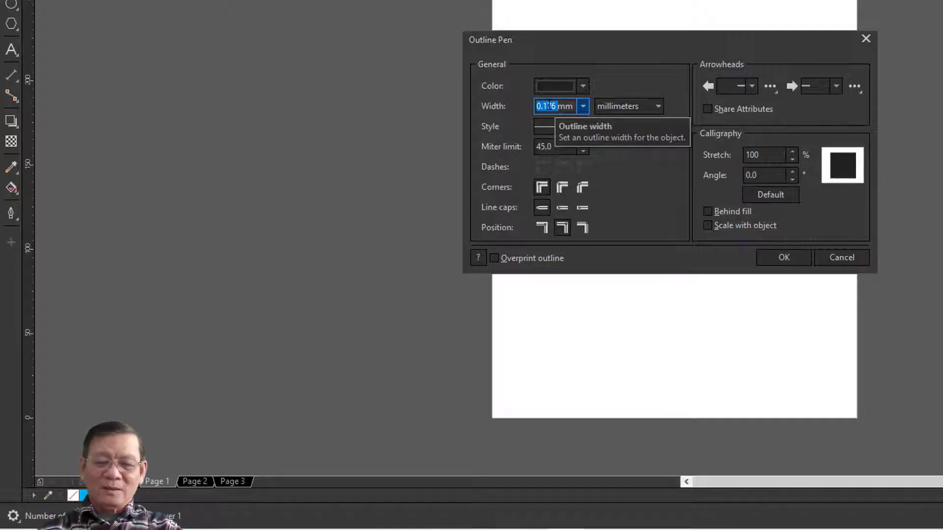
{"action": "type", "text": "0."}
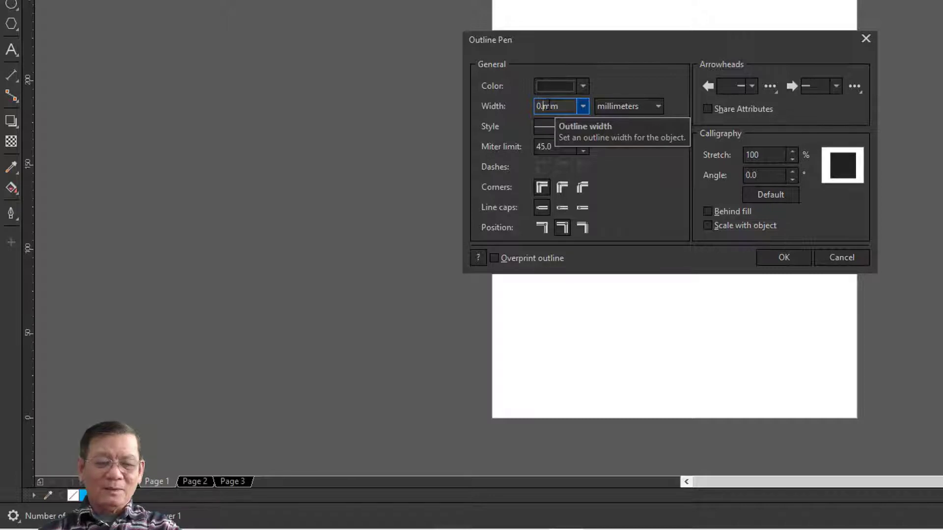
{"action": "type", "text": "2"}
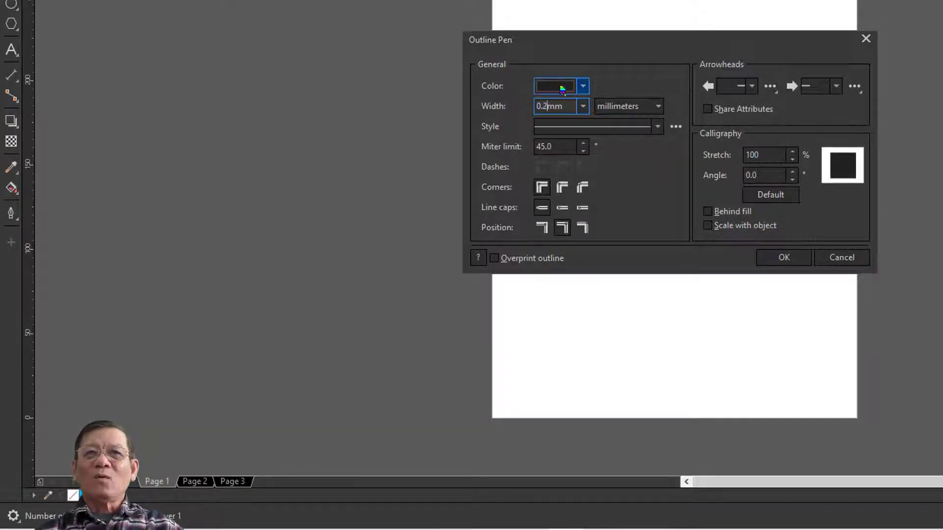
- Sample Pink (C0 M40 Y20 K0) from the color palette as the shape's outline color and apply the outline settings
{"action": "left_click", "coordinate": [584, 89]}
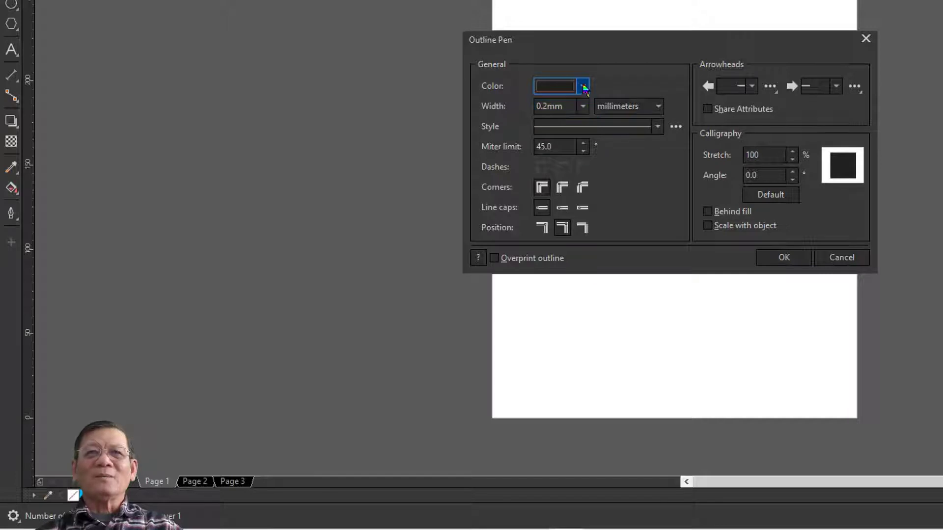
{"action": "left_click", "coordinate": [585, 89]}
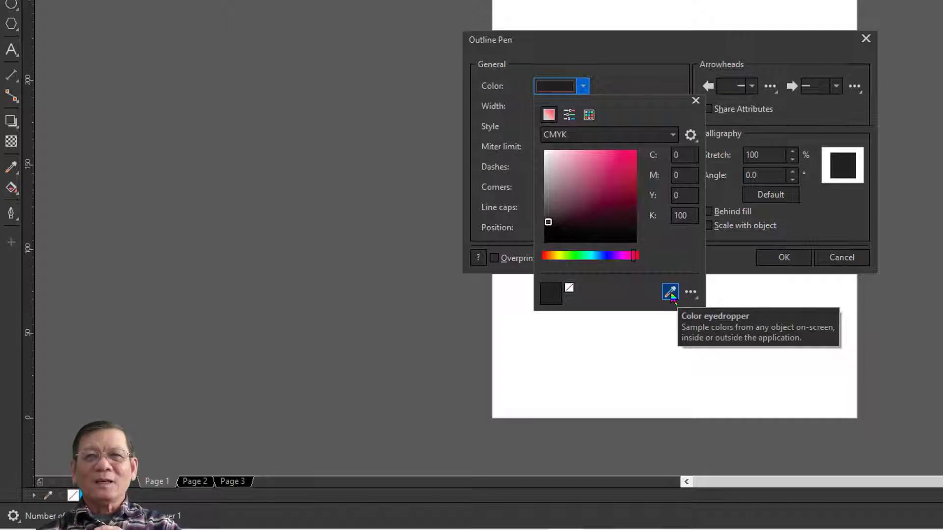
{"action": "left_click", "coordinate": [670, 293]}
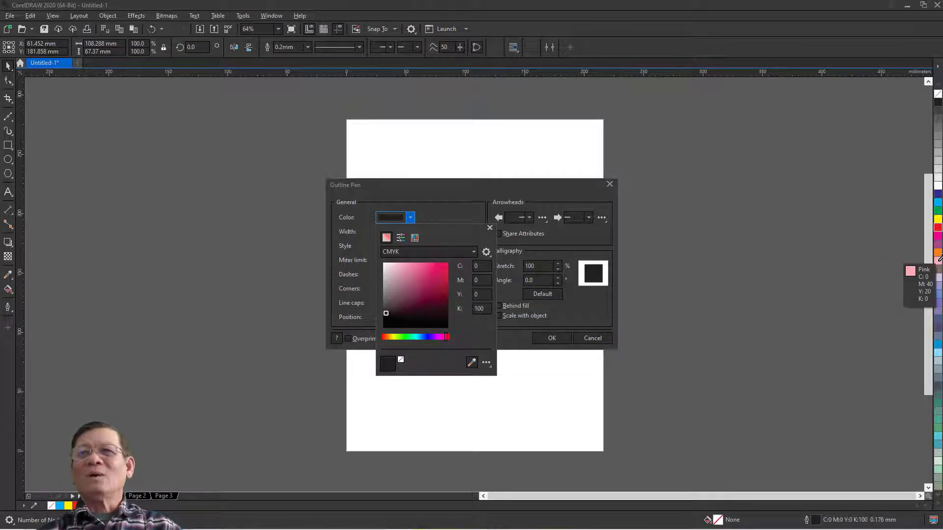
{"action": "left_click", "coordinate": [938, 258]}
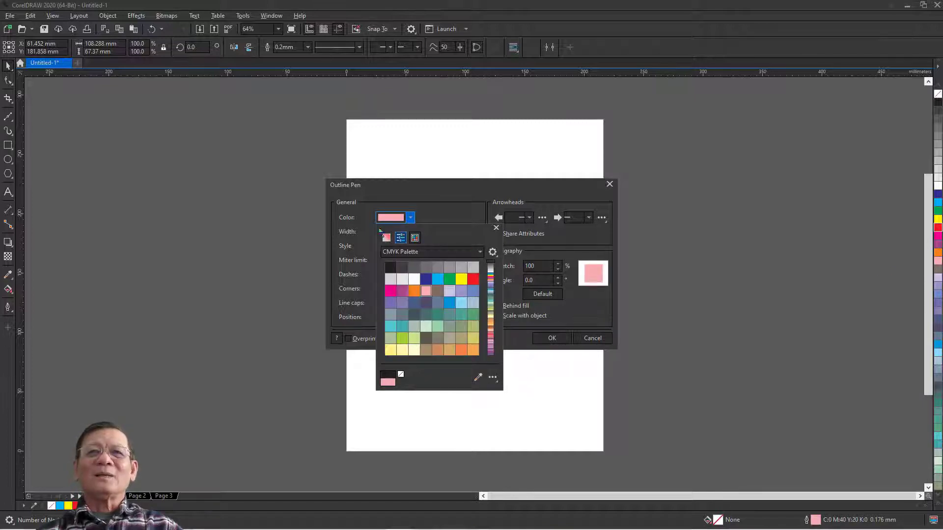
{"action": "left_click", "coordinate": [449, 201]}
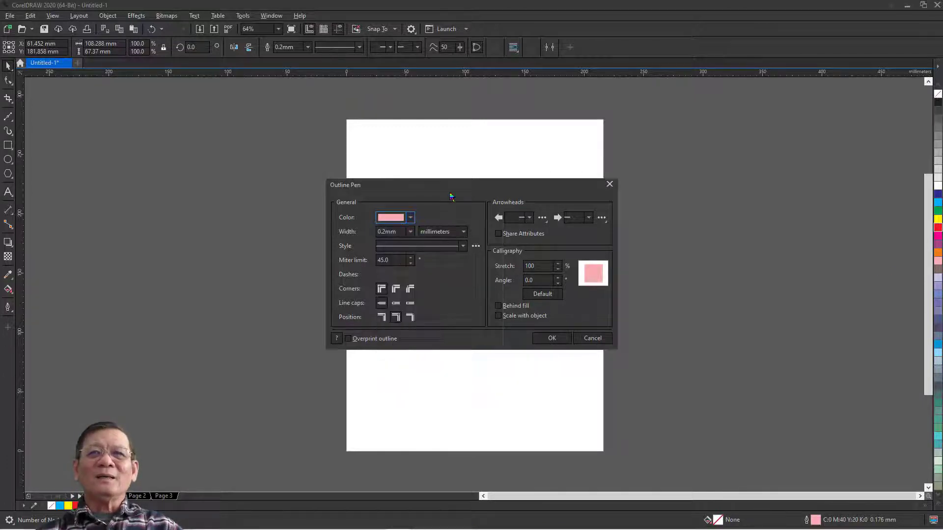
{"action": "left_click", "coordinate": [462, 232]}
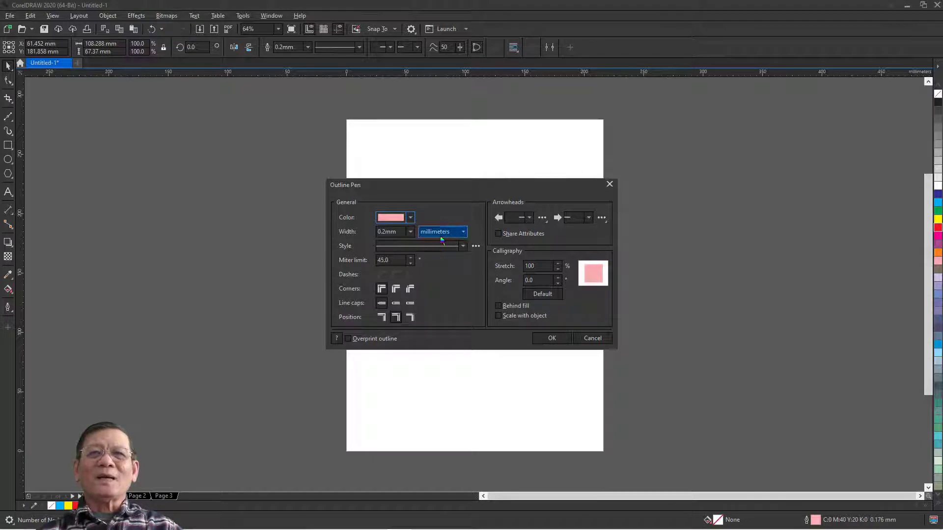
{"action": "left_click", "coordinate": [459, 240]}
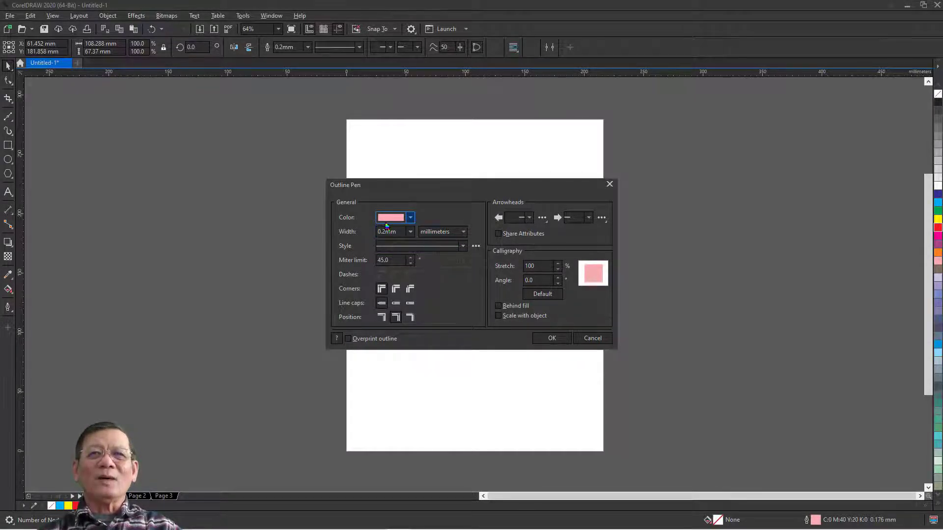
{"action": "left_click", "coordinate": [551, 339]}
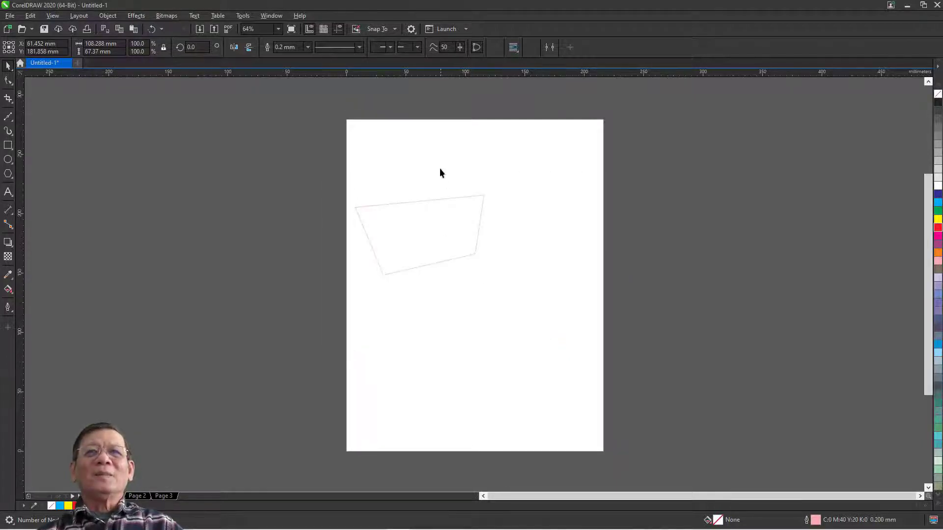
- Draw a nearly horizontal Bézier line about 100 mm long below the four-sided shape
{"action": "left_click", "coordinate": [8, 116]}
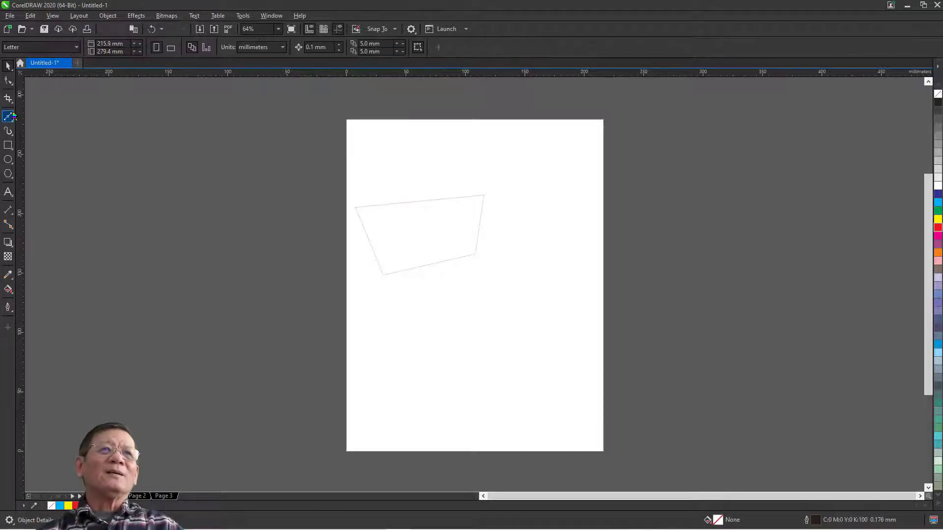
{"action": "left_click", "coordinate": [402, 305]}
{"action": "left_click", "coordinate": [523, 304]}
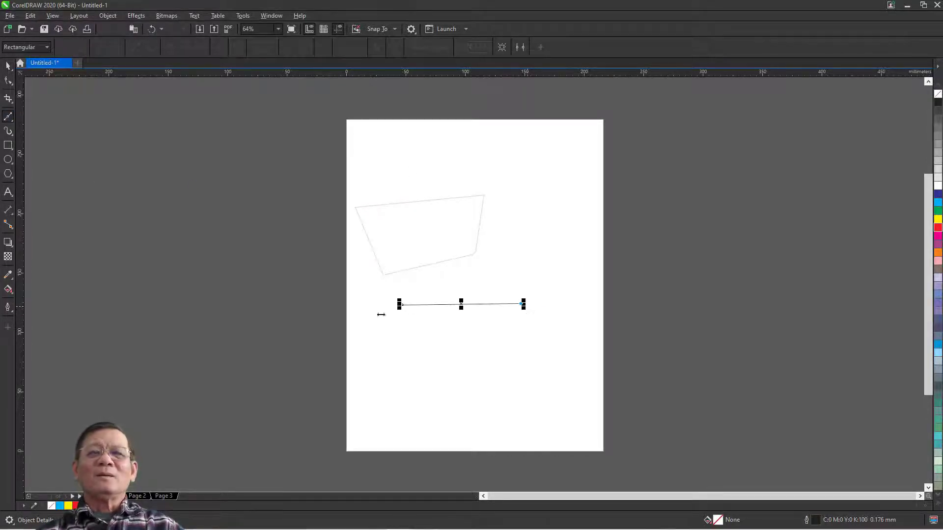
- Select the four-sided shape to check its outline properties, and leave all objects deselected
{"action": "key", "text": "space"}
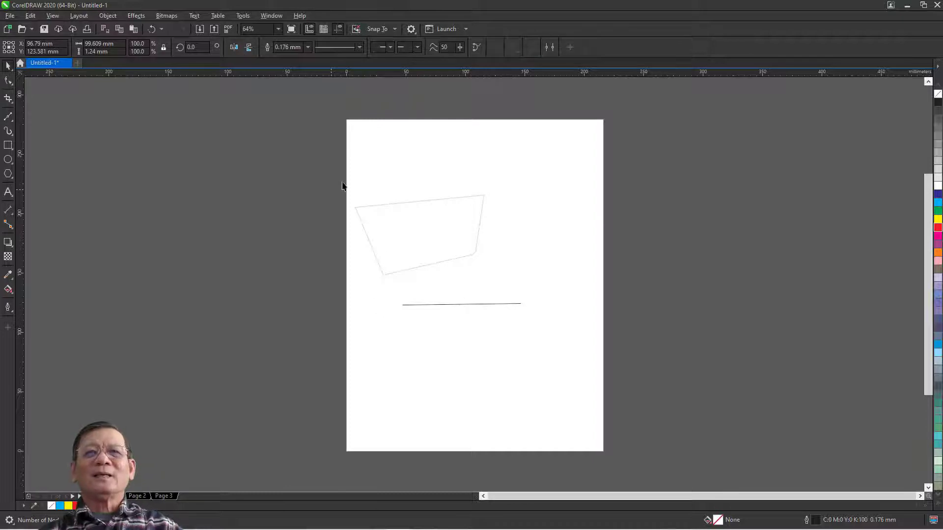
{"action": "key", "text": "ctrl+a"}
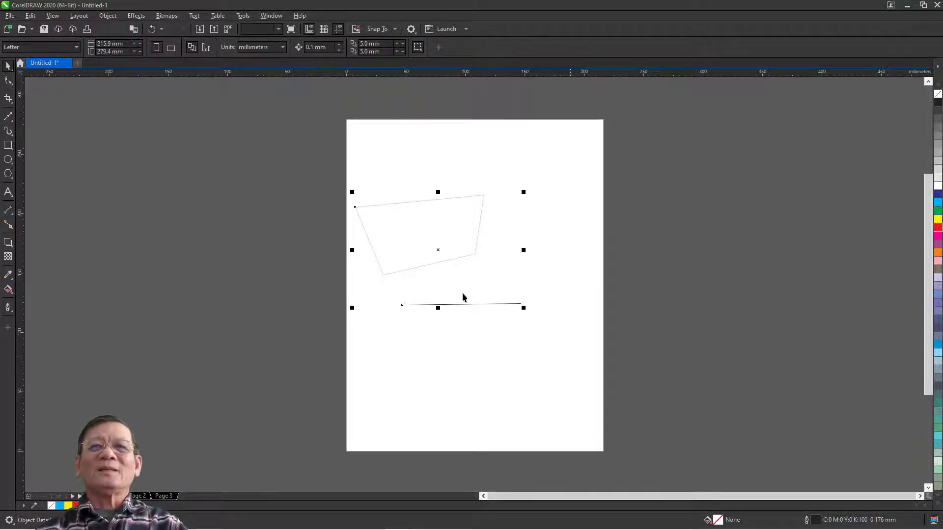
{"action": "left_click", "coordinate": [558, 272]}
{"action": "left_click", "coordinate": [455, 375]}
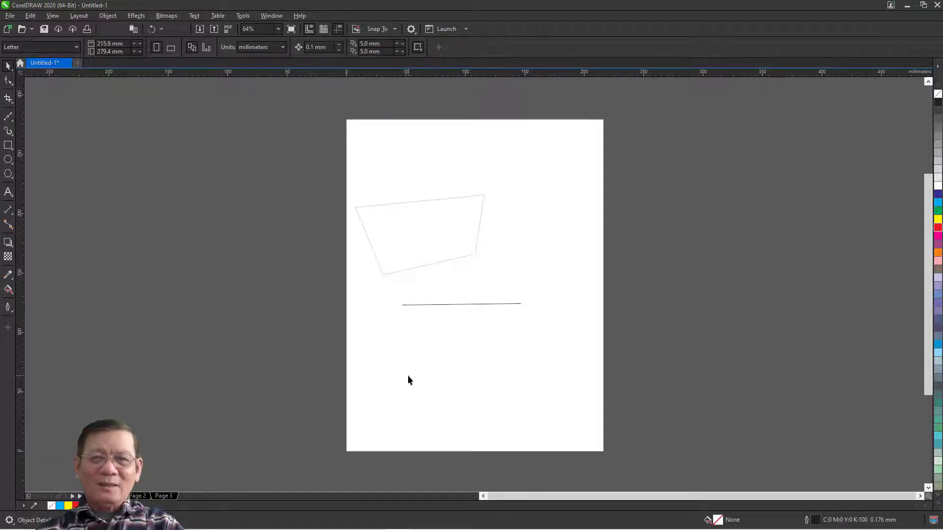
{"action": "left_click", "coordinate": [385, 259]}
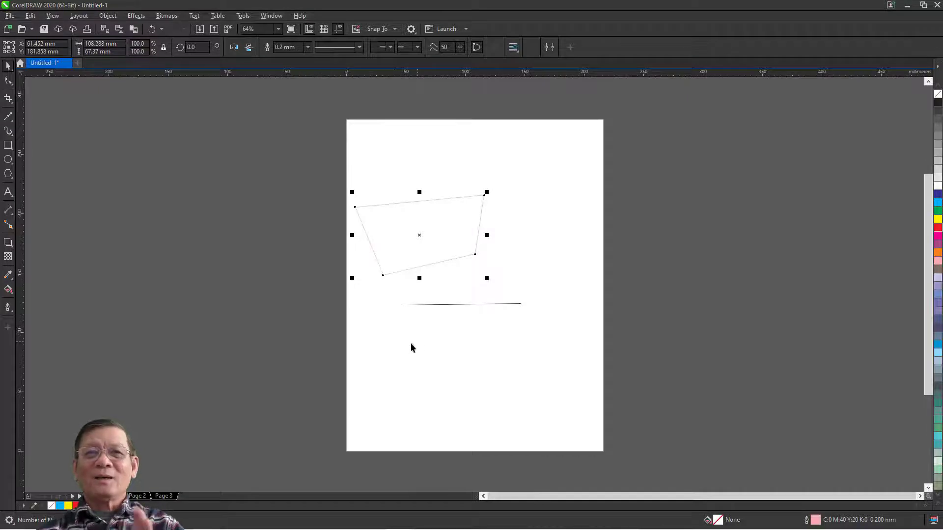
{"action": "left_click", "coordinate": [491, 346]}
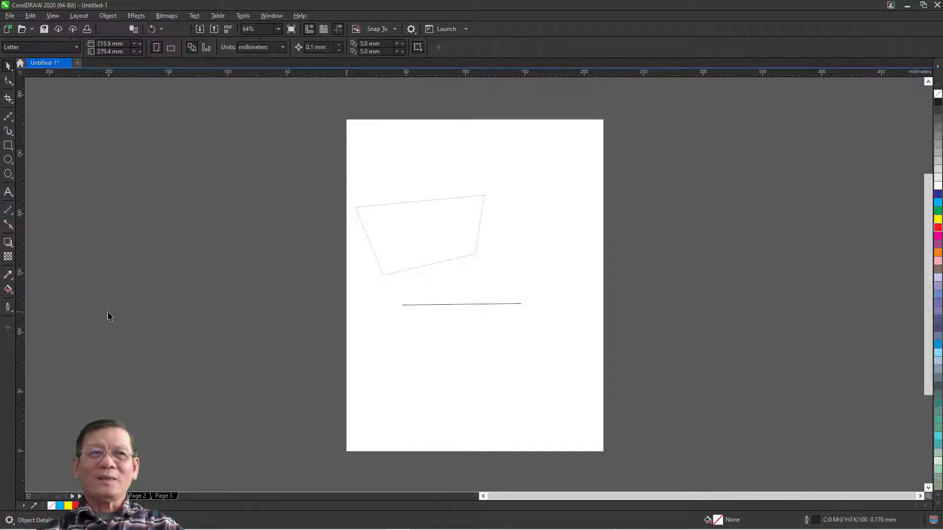
- Open the Outline Pen settings for the document's default Graphic objects and set the default outline width to 0.2 mm
{"action": "left_click", "coordinate": [8, 308]}
{"action": "left_click", "coordinate": [39, 306]}
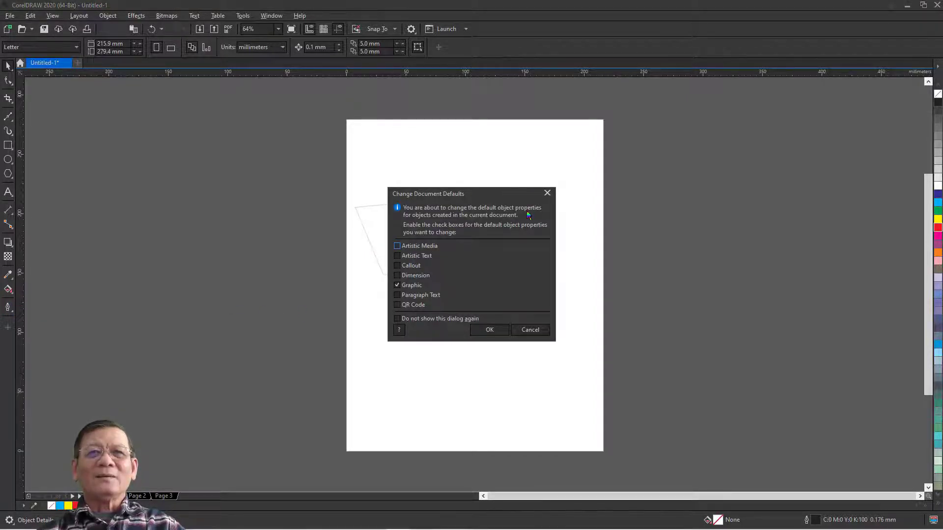
{"action": "left_click", "coordinate": [486, 331]}
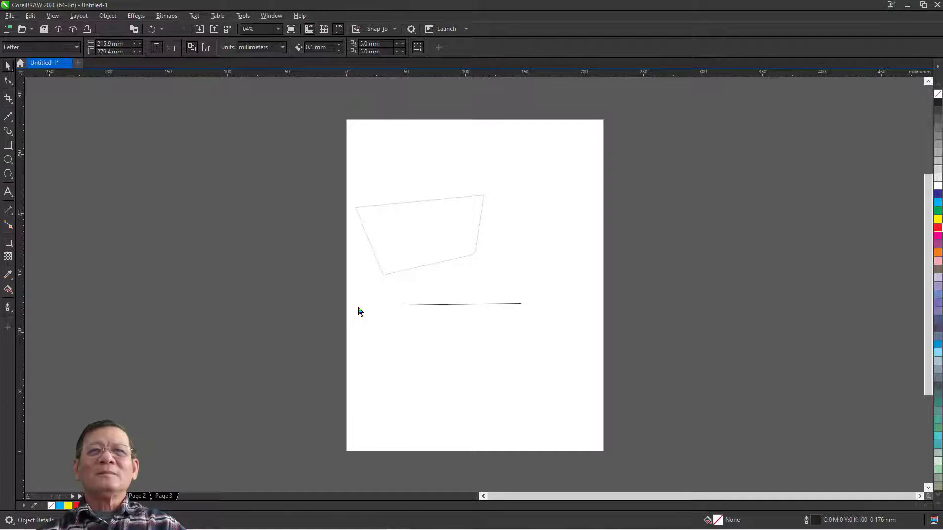
{"action": "key", "text": "F12"}
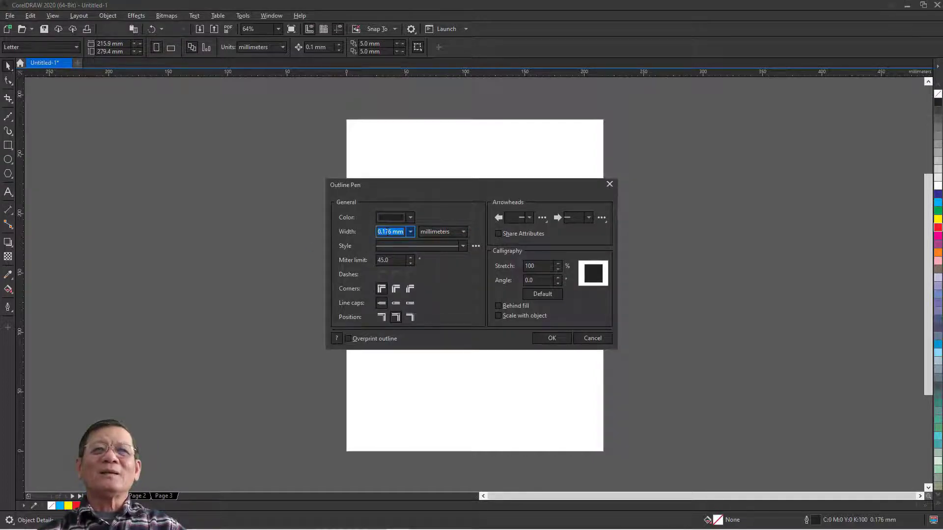
{"action": "type", "text": "0,"}
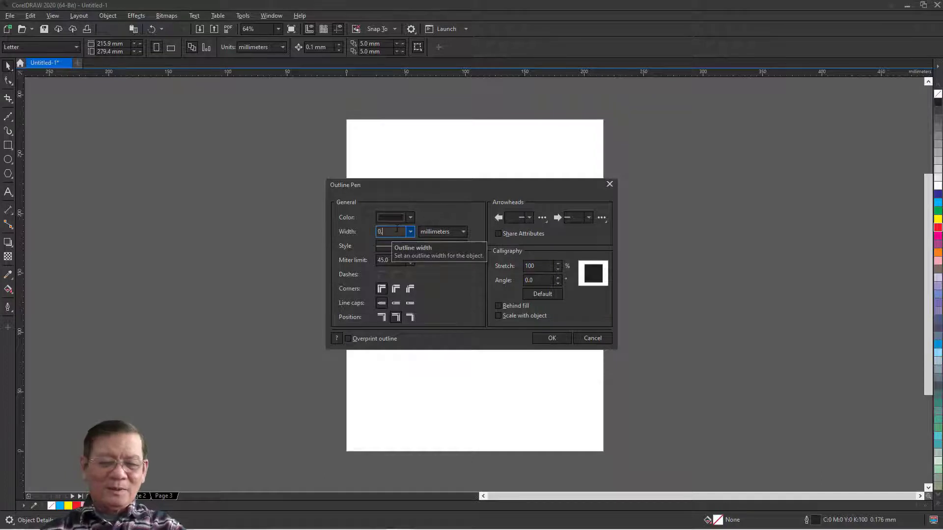
{"action": "type", "text": "2"}
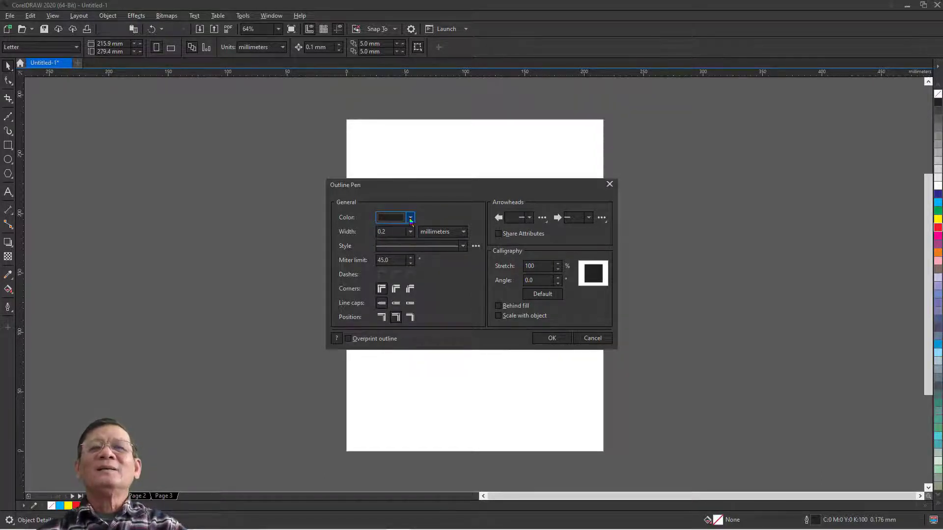
- Sample Pink (C0 M40 Y20 K0) from the color palette as the default outline color and apply the outline defaults
{"action": "left_click", "coordinate": [411, 219]}
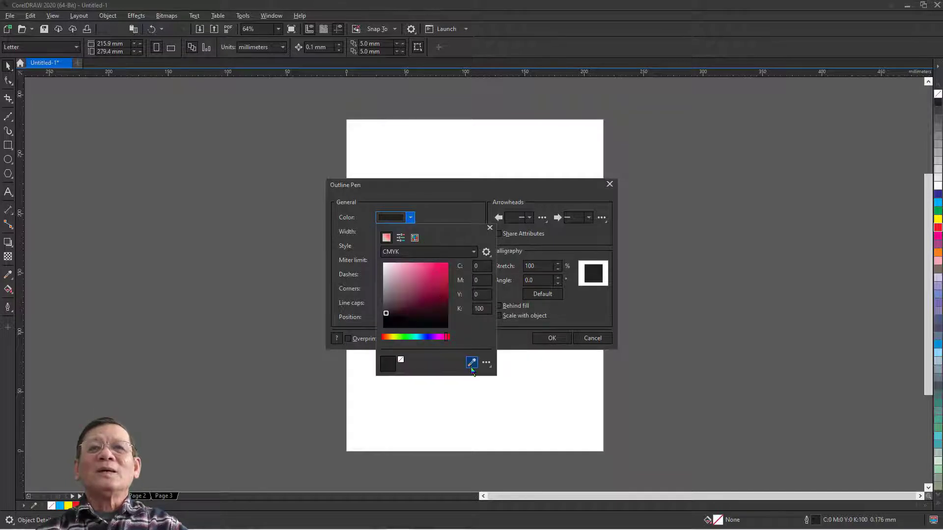
{"action": "left_click", "coordinate": [471, 364]}
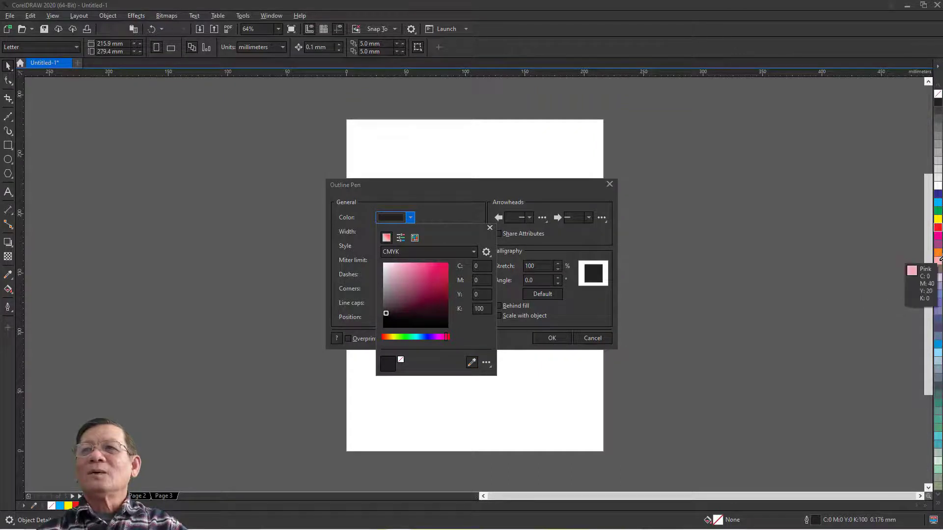
{"action": "left_click", "coordinate": [939, 260]}
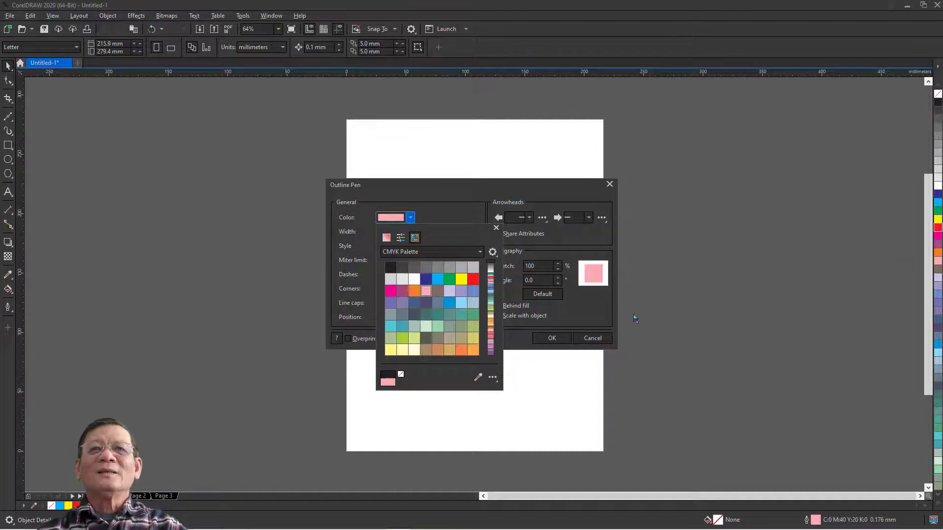
{"action": "left_click", "coordinate": [557, 338]}
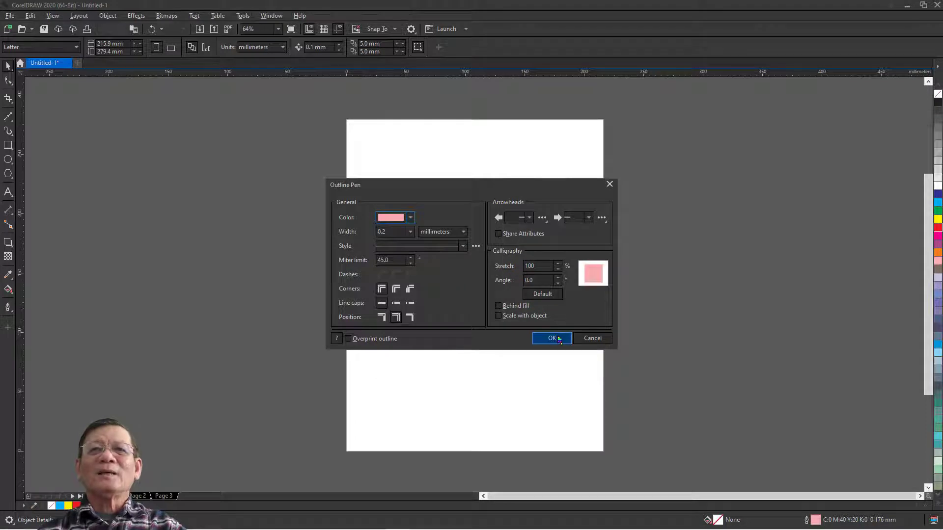
{"action": "left_click", "coordinate": [558, 338]}
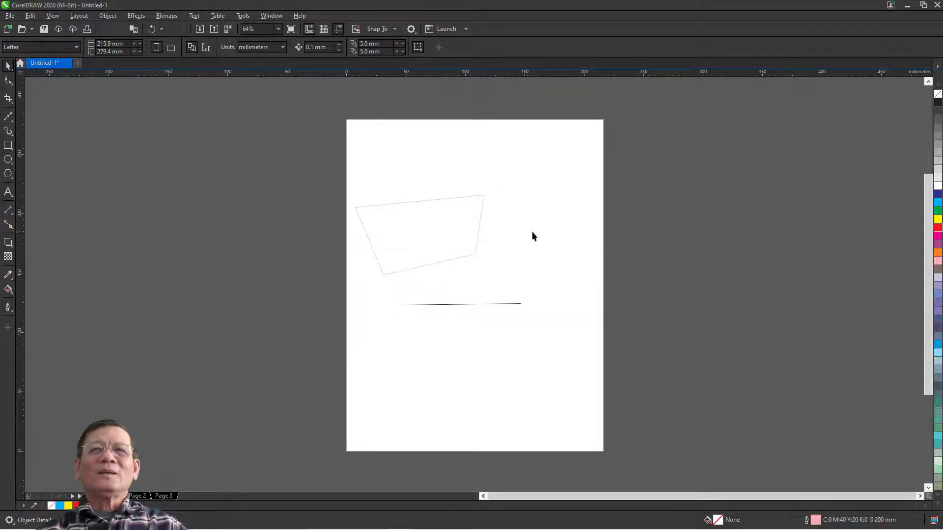
- Draw an open five-segment Bézier path about 224 mm wide and 95 mm high below the horizontal line, extending off the page
{"action": "left_click", "coordinate": [8, 117]}
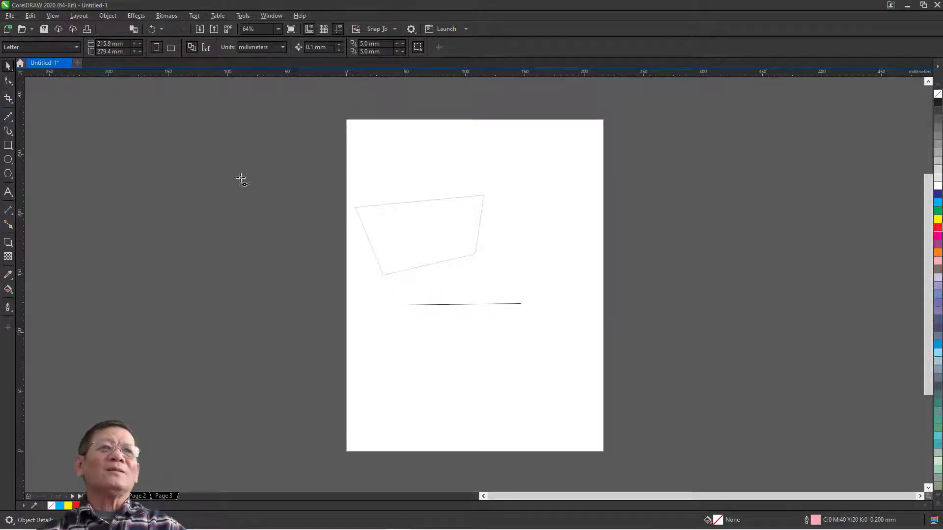
{"action": "left_click", "coordinate": [435, 359]}
{"action": "left_click", "coordinate": [541, 332]}
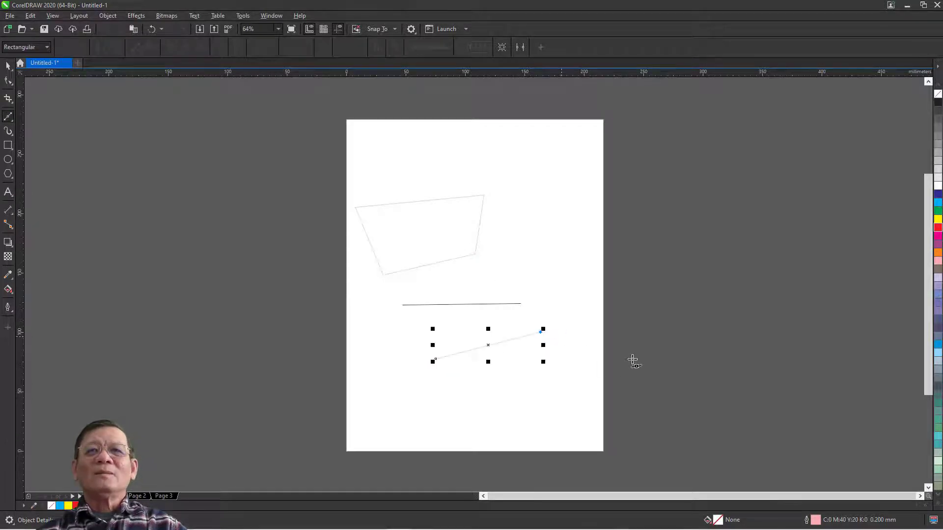
{"action": "left_click", "coordinate": [641, 359]}
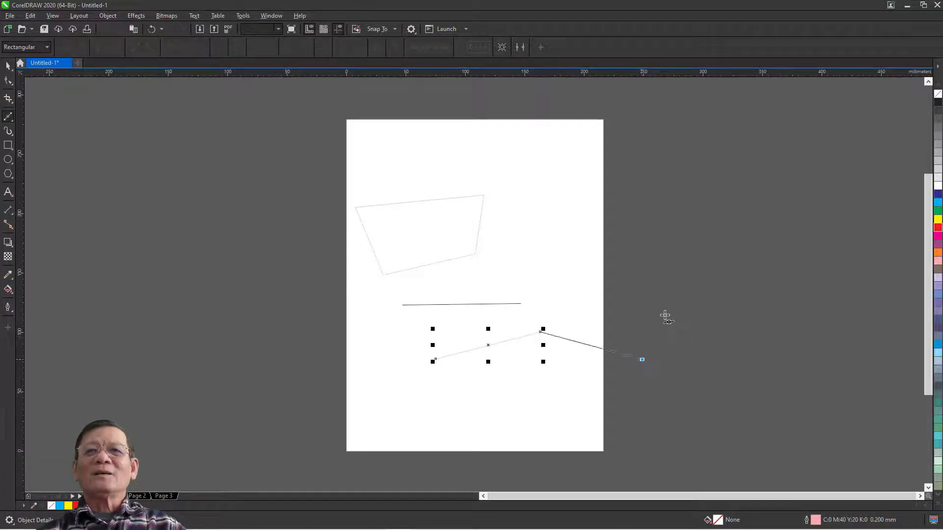
{"action": "left_click", "coordinate": [659, 283]}
{"action": "left_click", "coordinate": [702, 303]}
{"action": "left_click", "coordinate": [542, 397]}
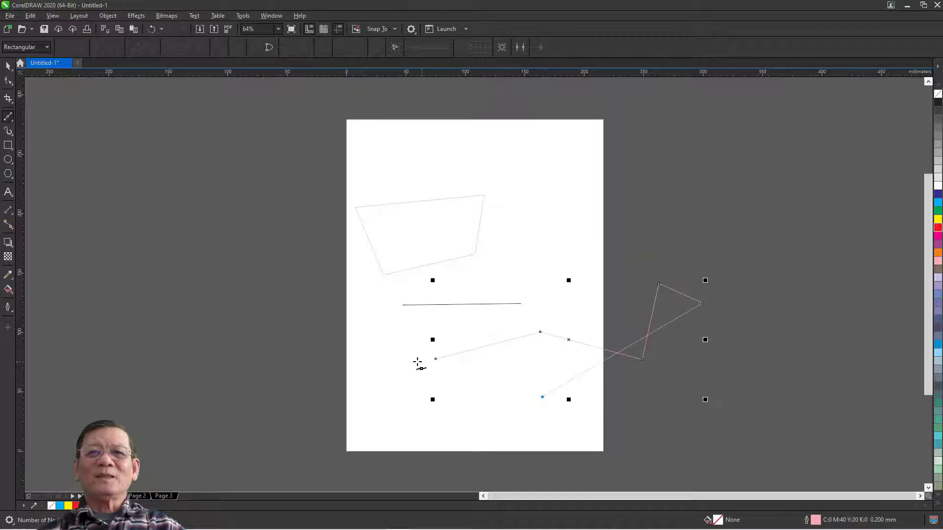
- Select all the drawn shapes and lines together and delete them
{"action": "key", "text": "space"}
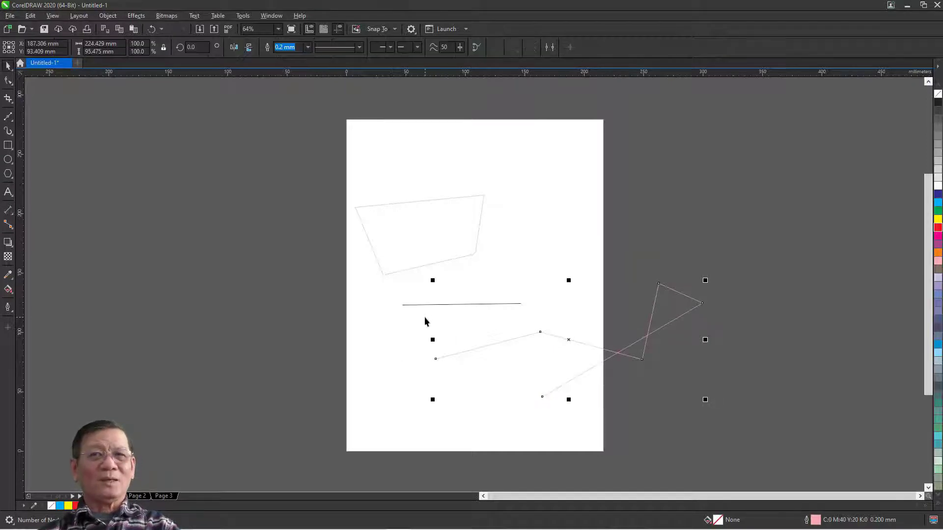
{"action": "left_click_drag", "start_coordinate": [312, 155], "coordinate": [746, 444]}
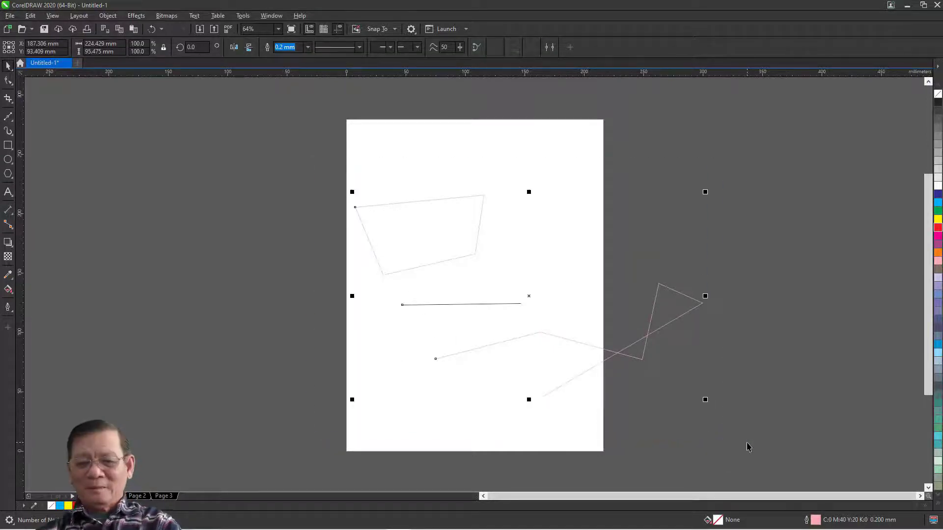
{"action": "key", "text": "Delete"}
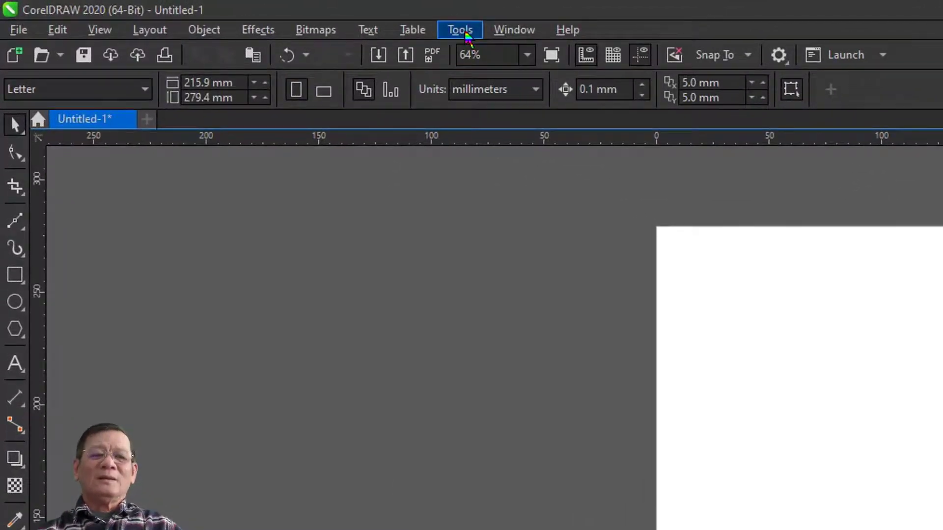
- Save the current settings as new document defaults, including all Document Options and all Document Styles
{"action": "left_click", "coordinate": [460, 30]}
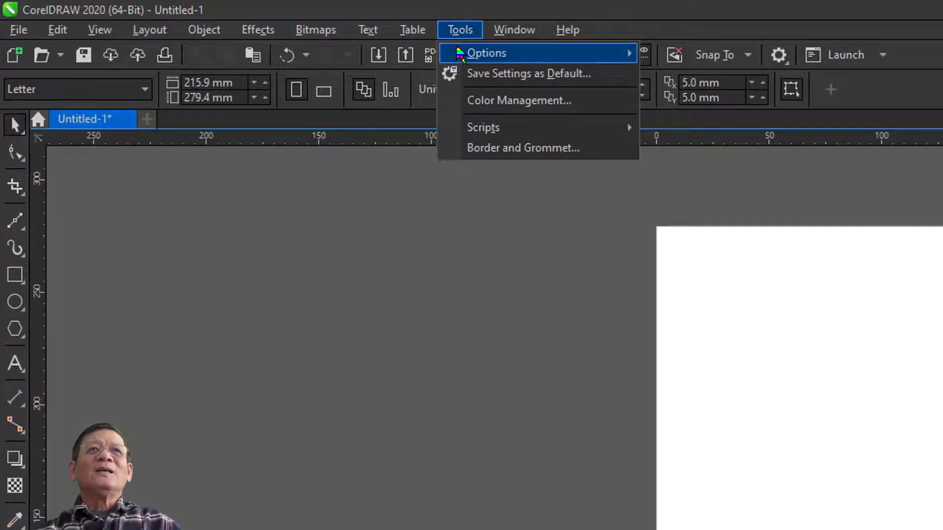
{"action": "left_click", "coordinate": [524, 75]}
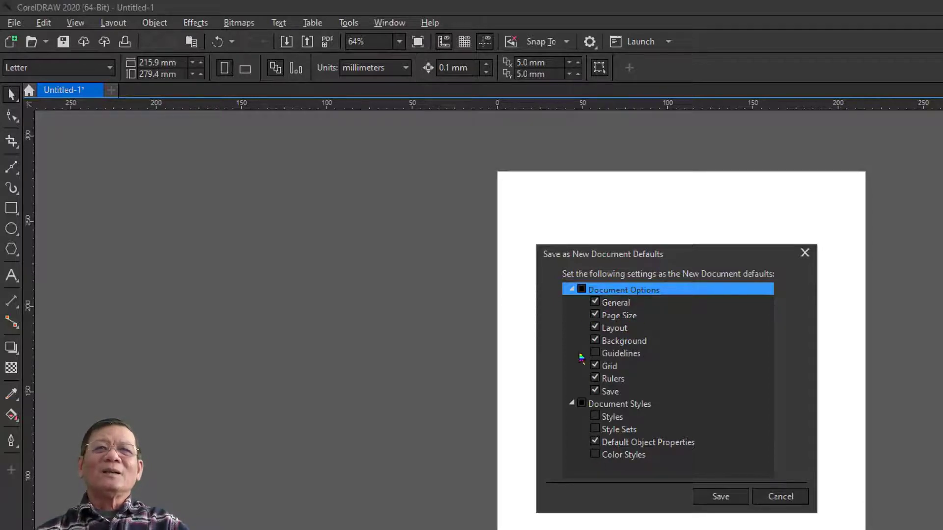
{"action": "left_click", "coordinate": [581, 289]}
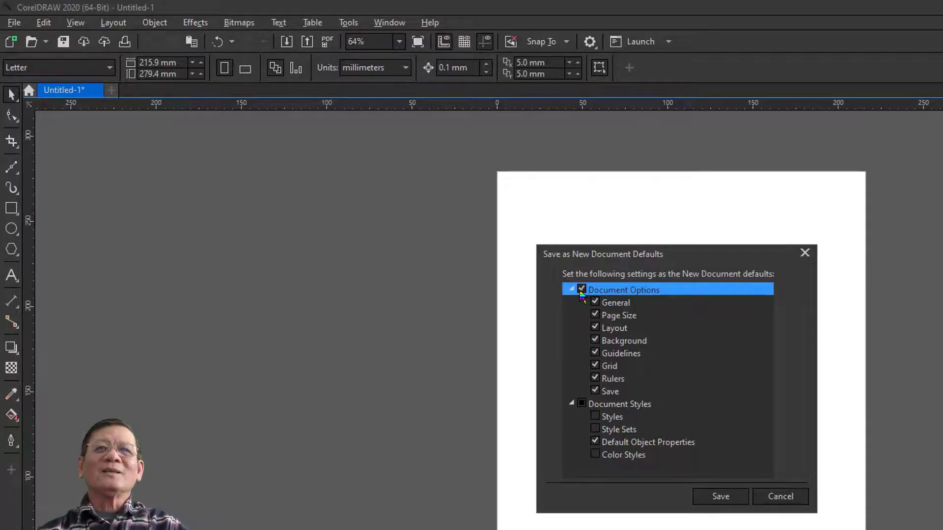
{"action": "left_click", "coordinate": [582, 404]}
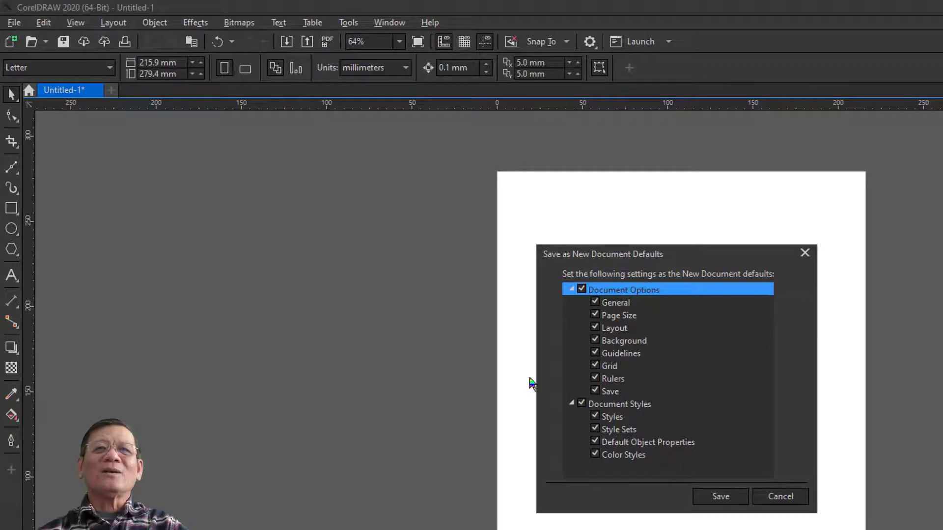
{"action": "left_click", "coordinate": [715, 497]}
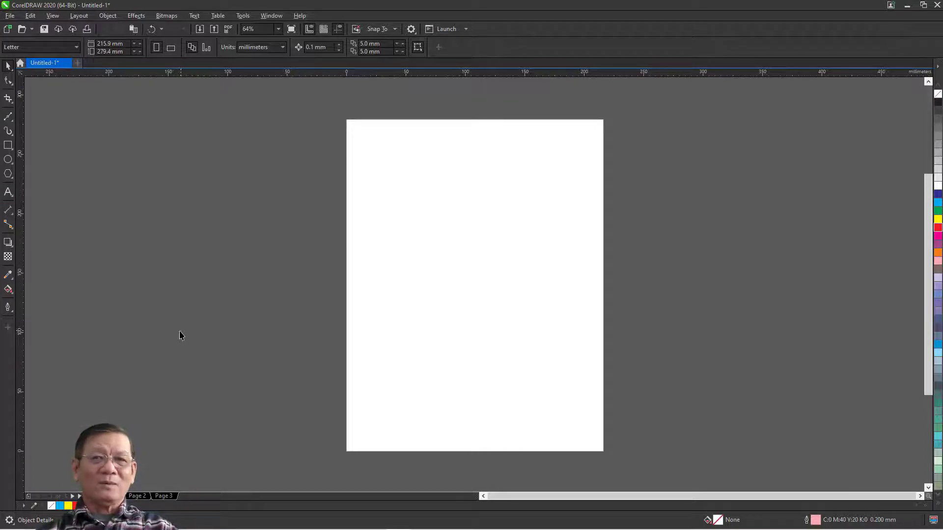
- View the winged-woman artwork on its page and the tools grouped with the Shape tool
{"action": "left_click", "coordinate": [137, 497]}
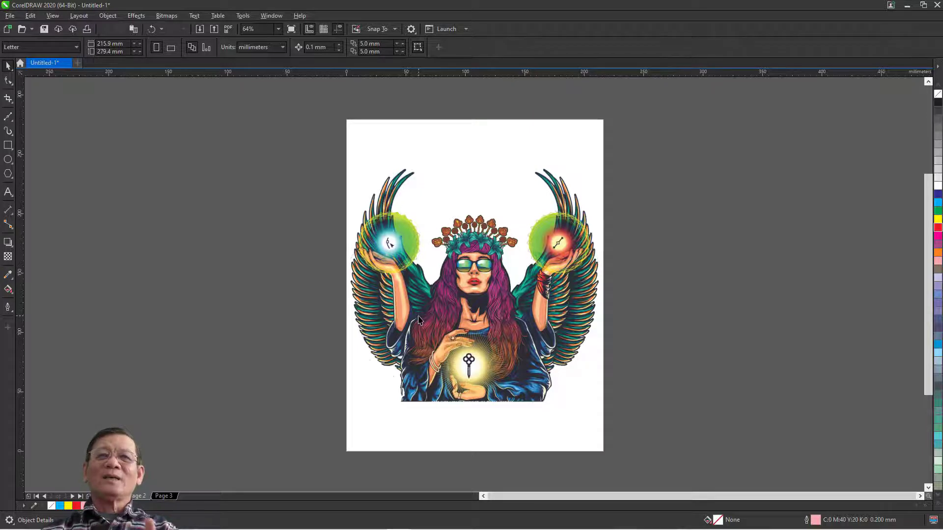
{"action": "key", "text": "F4"}
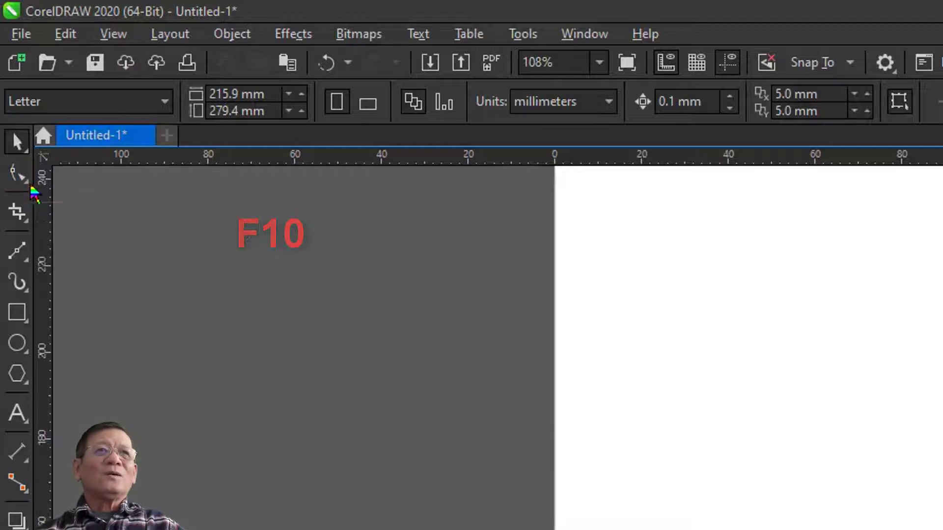
{"action": "left_click", "coordinate": [27, 185]}
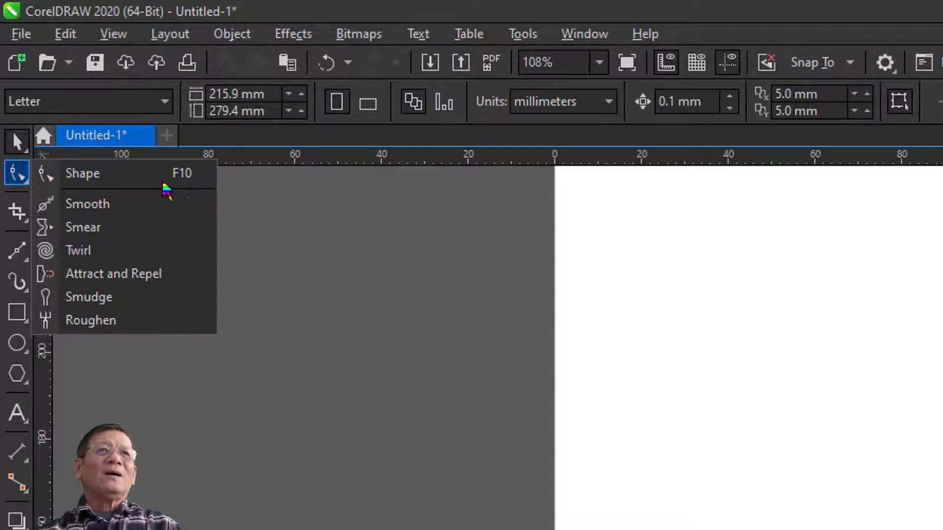
{"action": "left_click", "coordinate": [427, 228]}
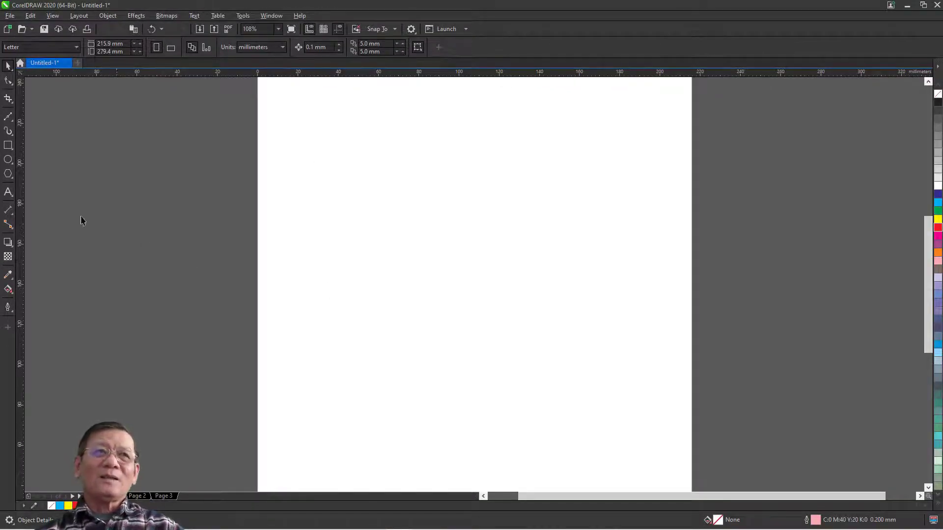
- Draw a closed four-sided kite shape about 23 mm wide and 59 mm high with the Bézier tool on the blank page
{"action": "left_click", "coordinate": [8, 118]}
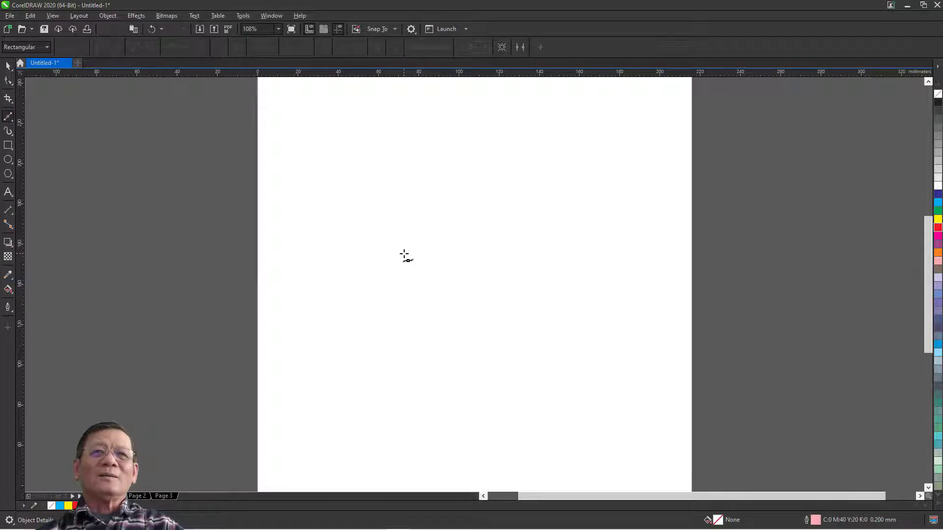
{"action": "left_click", "coordinate": [409, 259]}
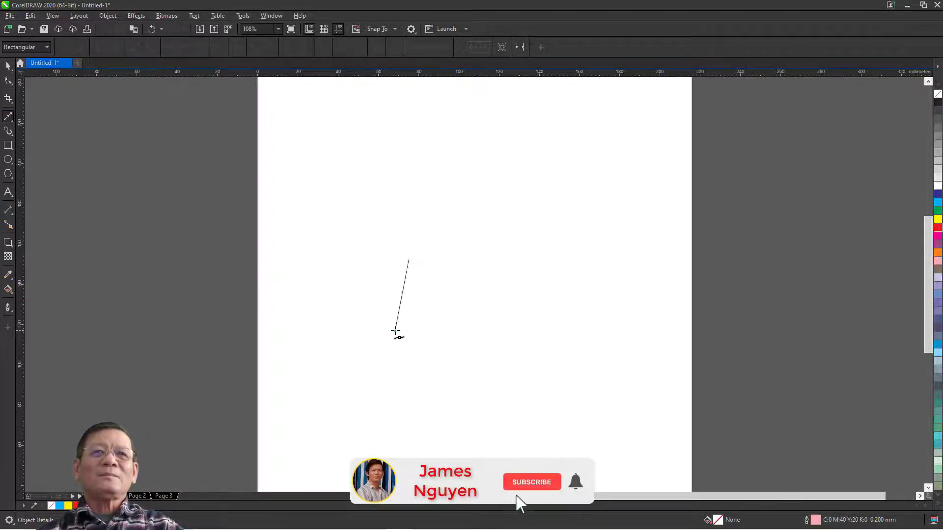
{"action": "left_click", "coordinate": [395, 330]}
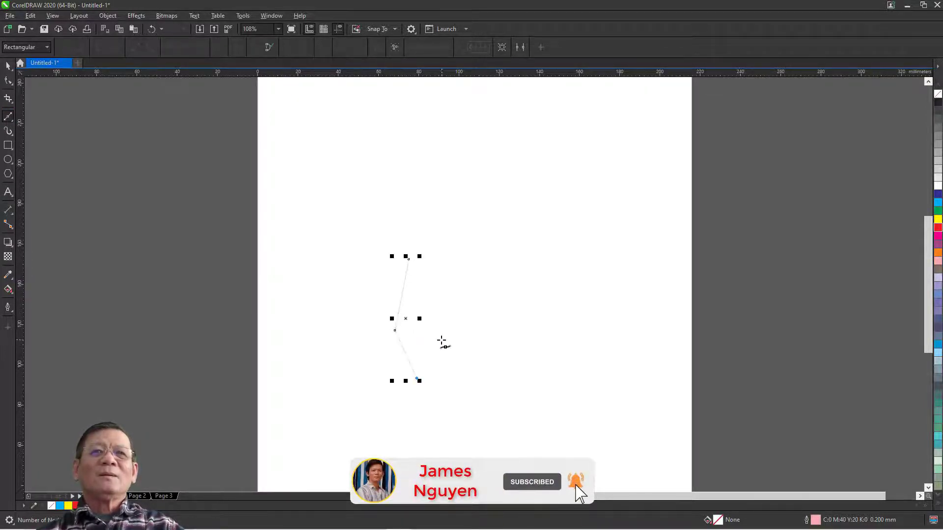
{"action": "left_click", "coordinate": [441, 340]}
{"action": "left_click", "coordinate": [409, 259]}
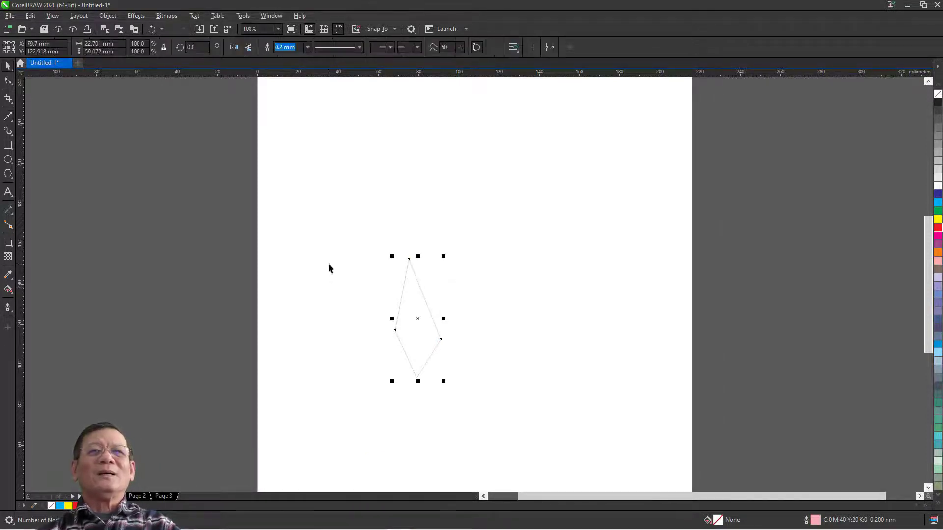
- Convert all four sides of the kite to curves with the Shape tool and bow its two left sides outward into a smooth arc
{"action": "left_click", "coordinate": [8, 80]}
{"action": "left_click", "coordinate": [8, 81]}
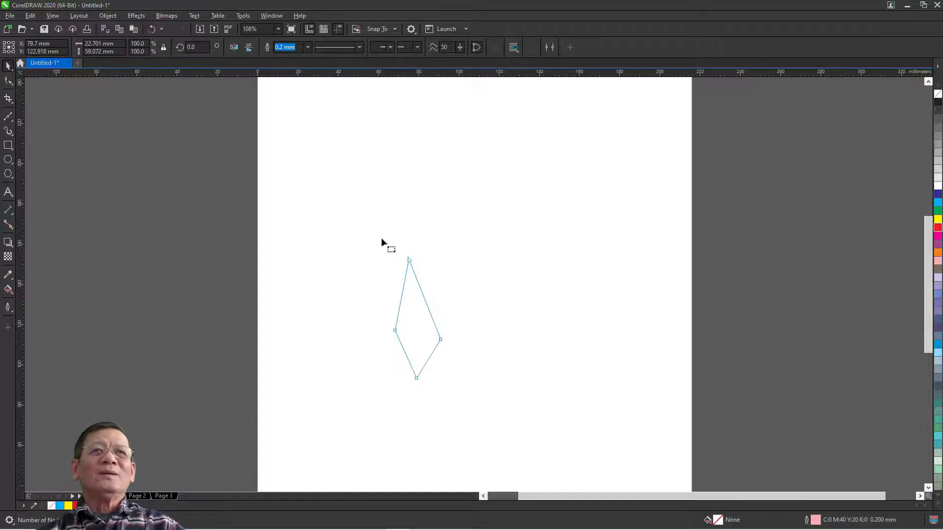
{"action": "left_click_drag", "start_coordinate": [445, 384], "coordinate": [502, 406]}
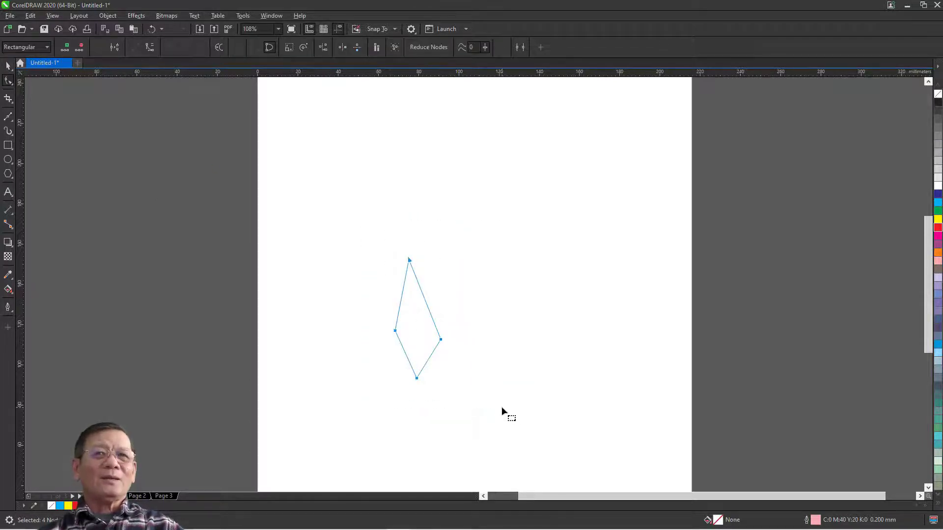
{"action": "left_click", "coordinate": [149, 48]}
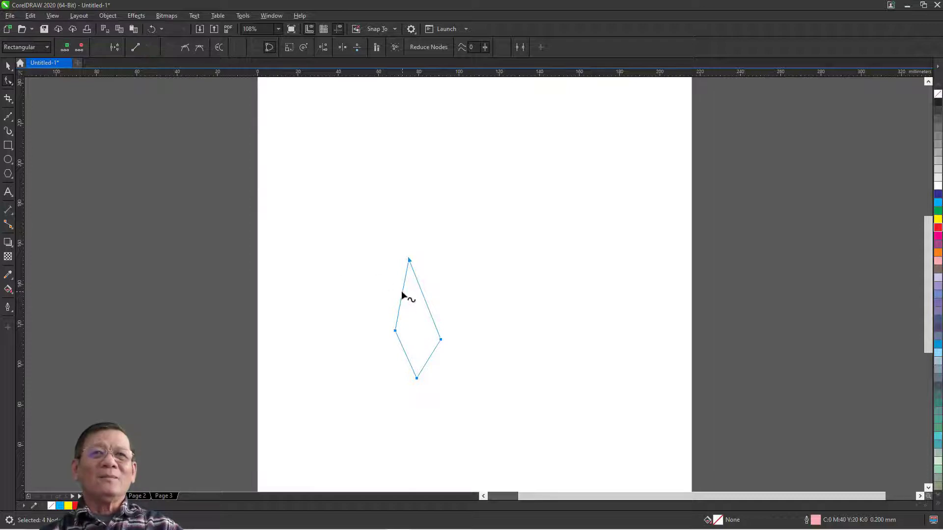
{"action": "left_click_drag", "start_coordinate": [401, 293], "coordinate": [395, 294]}
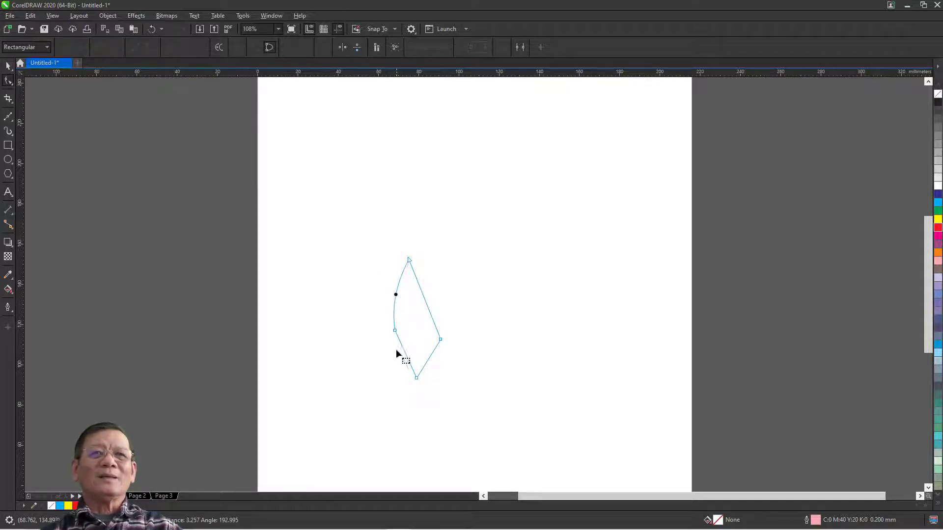
{"action": "left_click", "coordinate": [402, 350]}
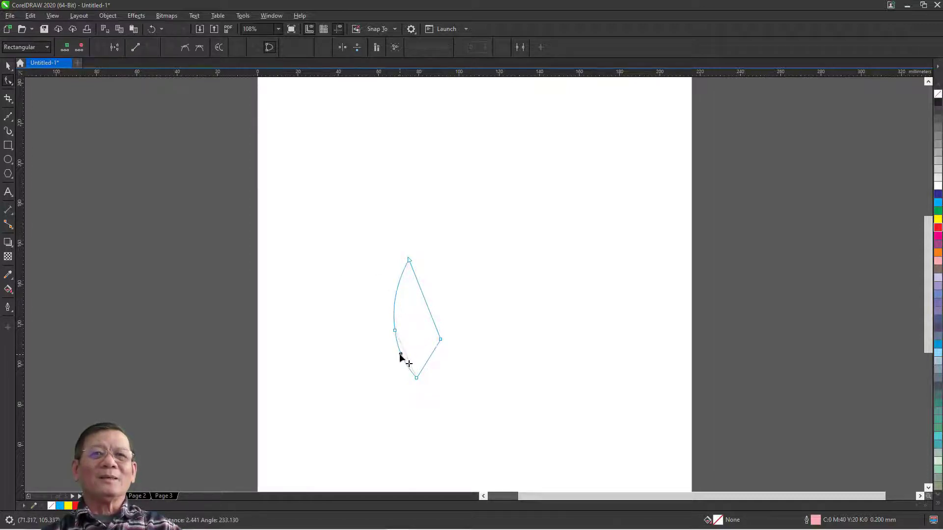
{"action": "left_click_drag", "start_coordinate": [399, 354], "coordinate": [401, 355]}
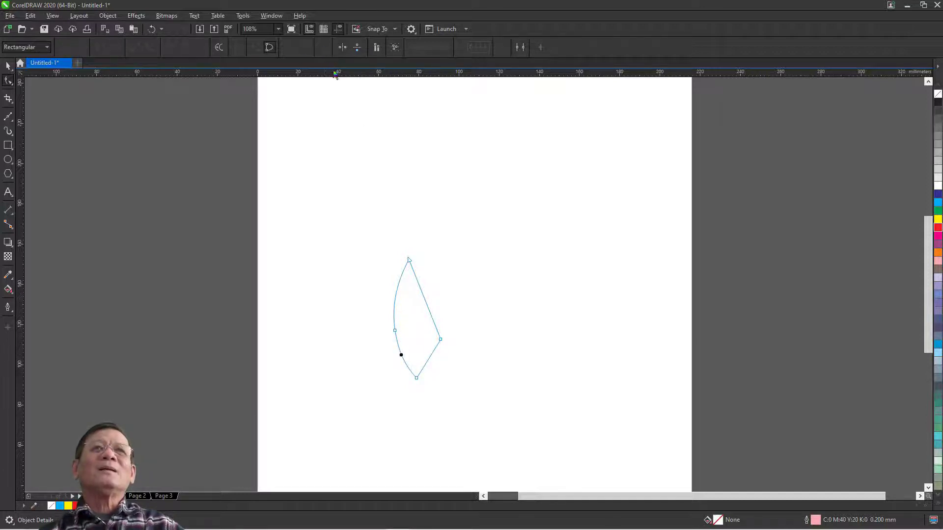
{"action": "key", "text": "space"}
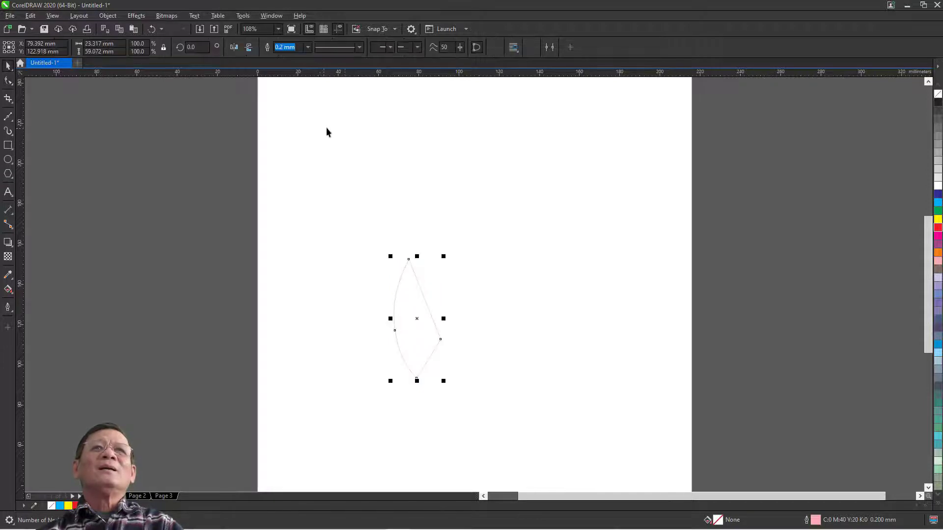
- Turn on snapping to Objects for the drawing, with nothing selected
{"action": "left_click", "coordinate": [395, 29]}
{"action": "left_click", "coordinate": [379, 82]}
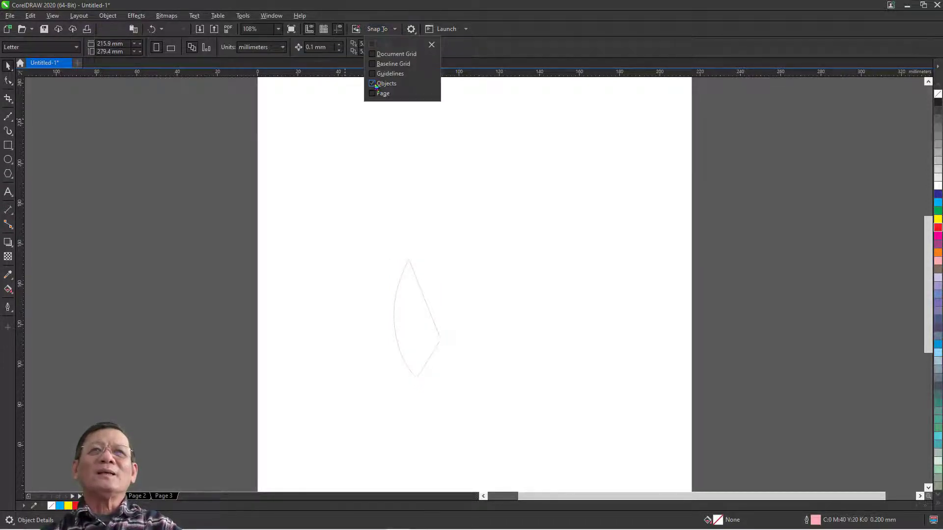
{"action": "left_click", "coordinate": [410, 286]}
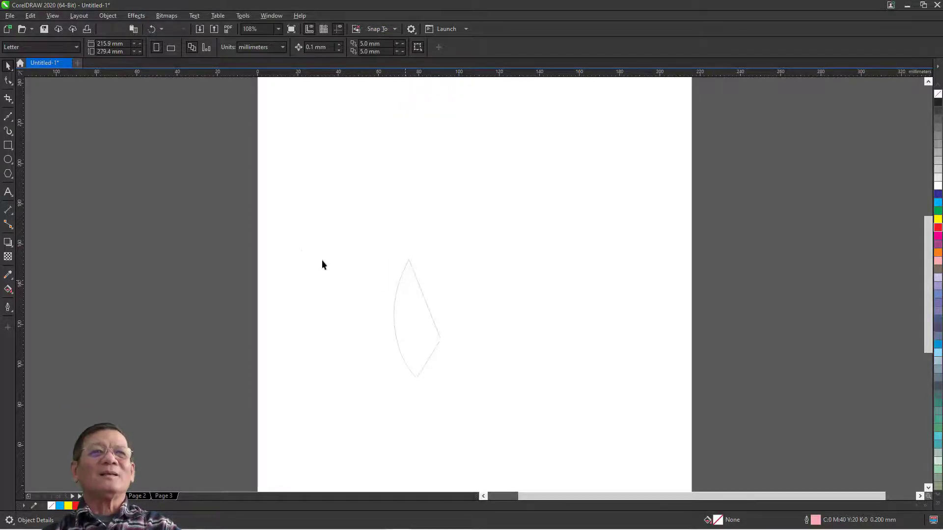
- Curve the petal's upper right segment inward and lower right segment outward, moving the node between them inward and adjusting its handle
{"action": "key", "text": "ctrl+a"}
{"action": "key", "text": "F10"}
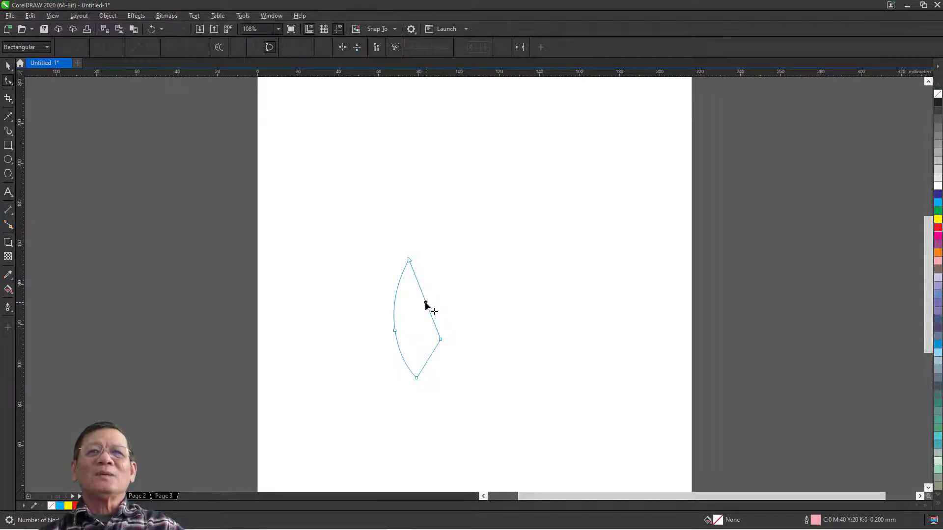
{"action": "left_click_drag", "start_coordinate": [425, 302], "coordinate": [420, 305]}
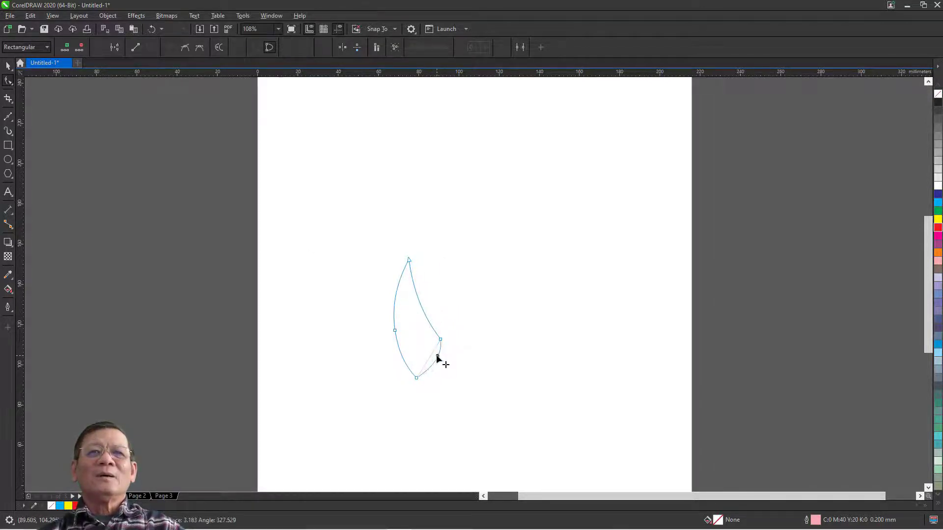
{"action": "left_click_drag", "start_coordinate": [440, 339], "coordinate": [427, 332]}
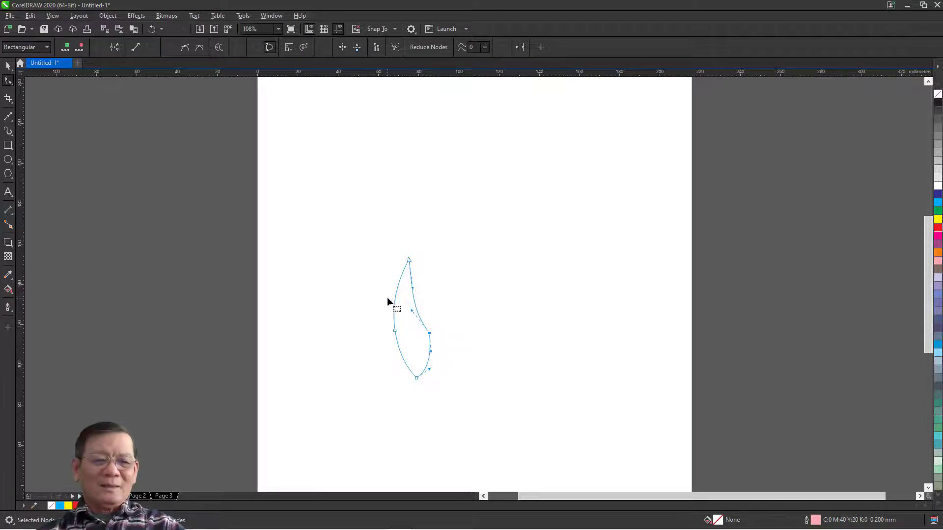
{"action": "key", "text": "F2"}
{"action": "left_click_drag", "start_coordinate": [346, 221], "coordinate": [497, 393]}
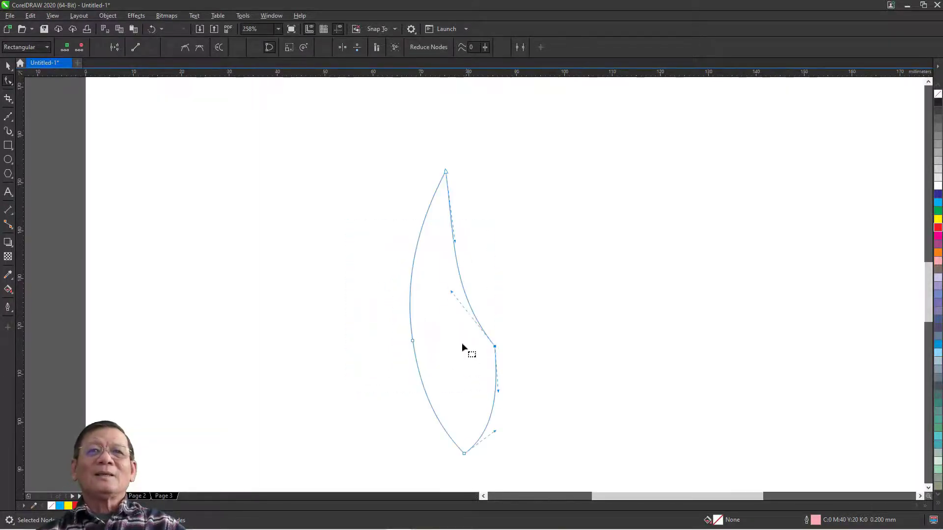
{"action": "left_click_drag", "start_coordinate": [452, 292], "coordinate": [454, 289]}
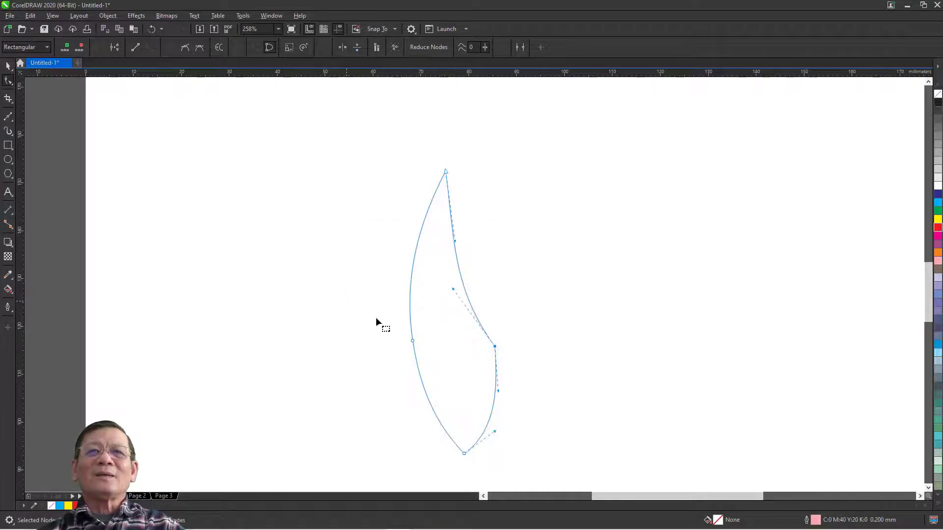
- Make the petal's two side nodes smooth and slightly adjust the left node's upper curve handle
{"action": "left_click_drag", "start_coordinate": [356, 371], "coordinate": [433, 322]}
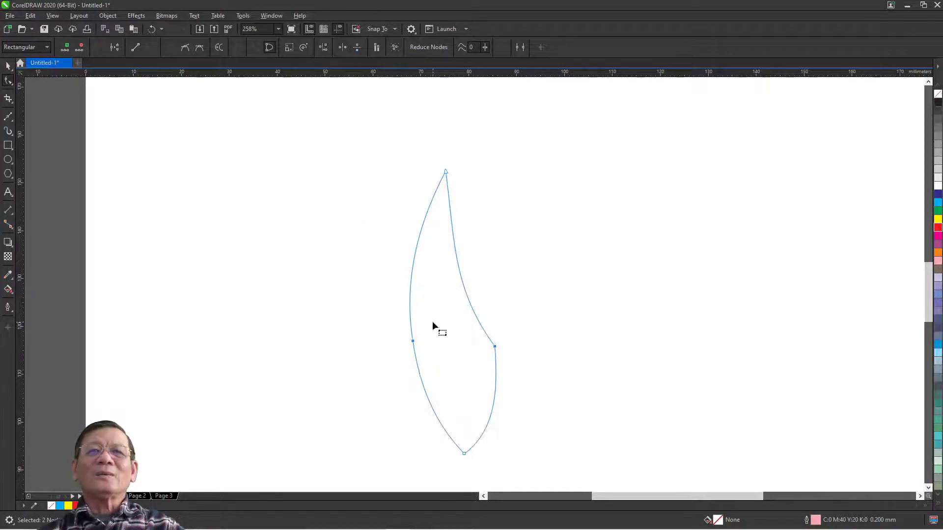
{"action": "left_click", "coordinate": [184, 47]}
{"action": "left_click_drag", "start_coordinate": [356, 293], "coordinate": [426, 343]}
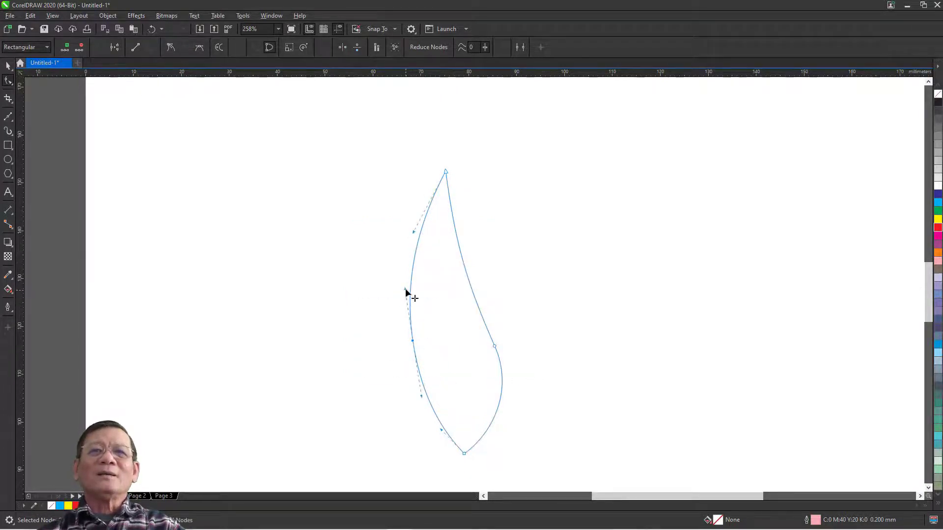
{"action": "left_click_drag", "start_coordinate": [405, 289], "coordinate": [406, 294]}
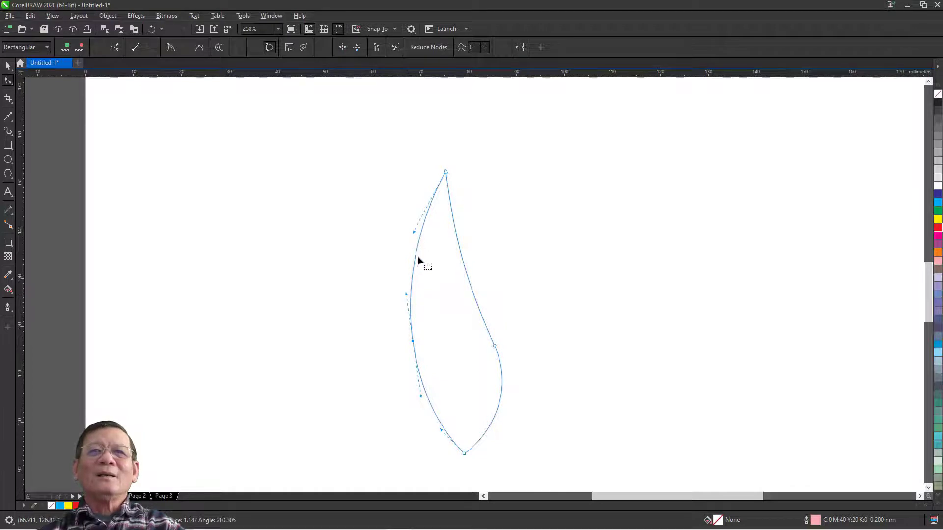
- Bend the petal's right edge further inward near the upper tip and shift the right side node slightly up and inward
{"action": "left_click", "coordinate": [413, 231]}
{"action": "left_click_drag", "start_coordinate": [451, 240], "coordinate": [441, 241]}
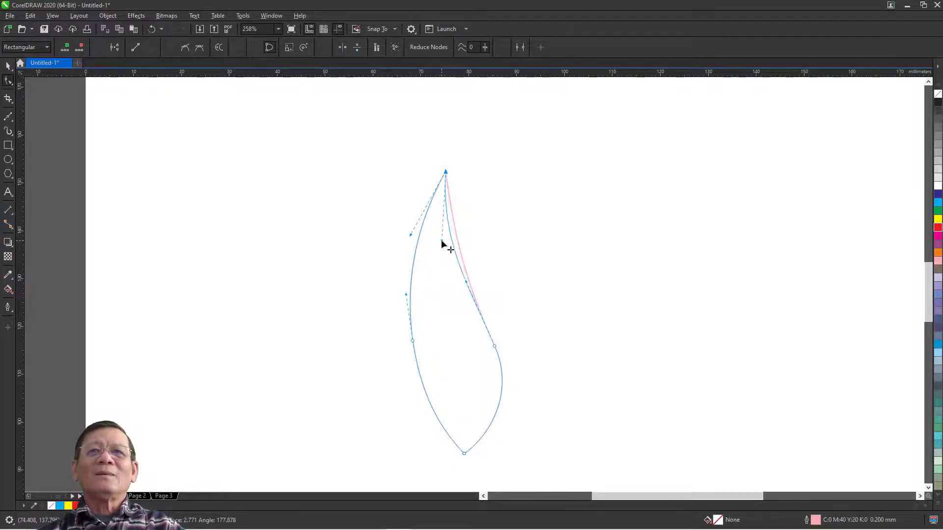
{"action": "left_click", "coordinate": [493, 344]}
{"action": "left_click_drag", "start_coordinate": [490, 343], "coordinate": [487, 337]}
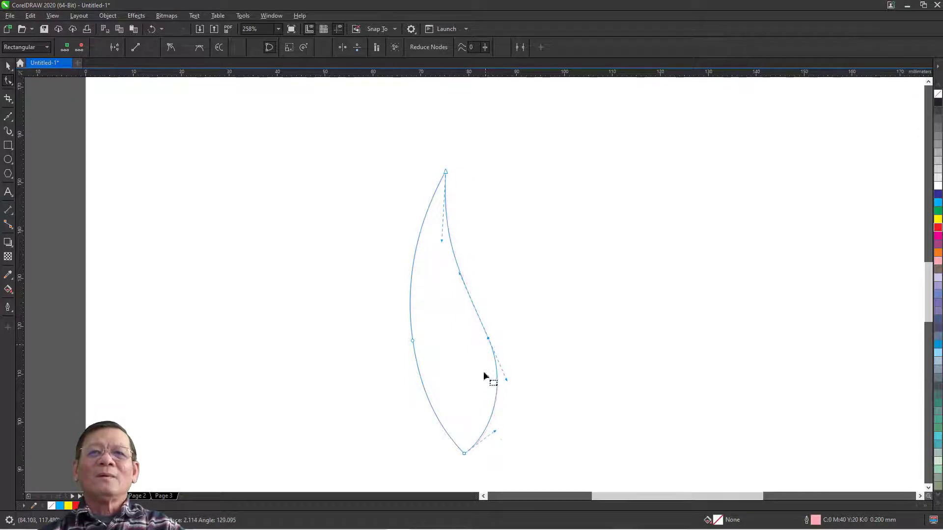
{"action": "left_click", "coordinate": [492, 431]}
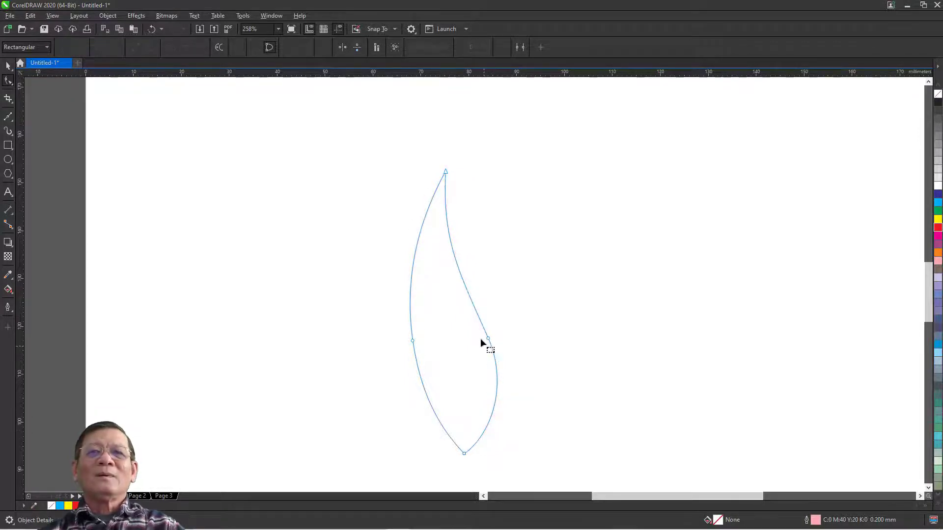
{"action": "scroll", "coordinate": [477, 331], "scroll_direction": "down", "scroll_amount": 2}
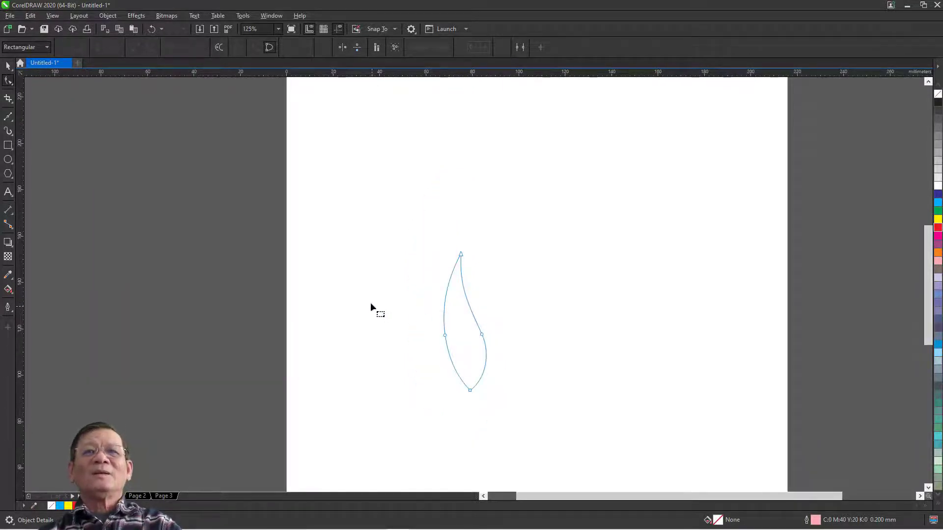
{"action": "key", "text": "space"}
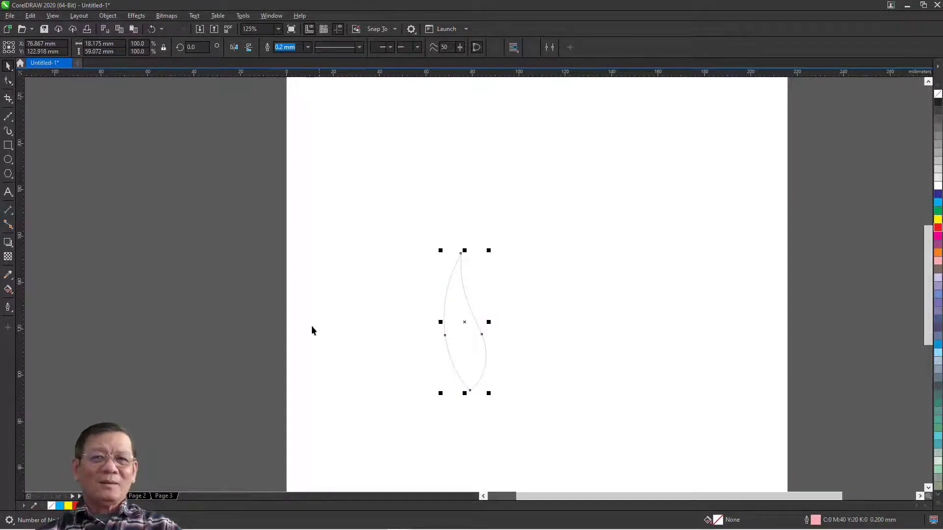
- Check the available snapping options without changing them
{"action": "left_click", "coordinate": [465, 346]}
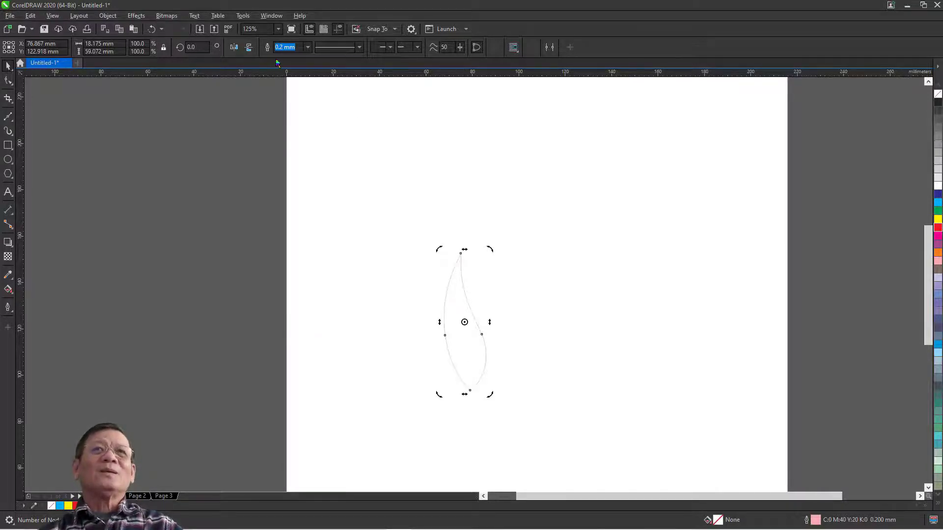
{"action": "left_click", "coordinate": [370, 132]}
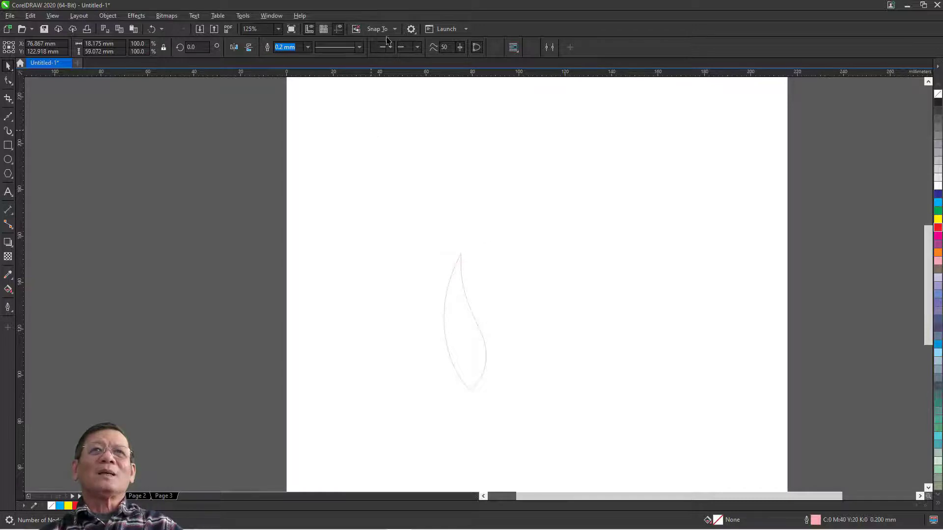
{"action": "left_click", "coordinate": [395, 30]}
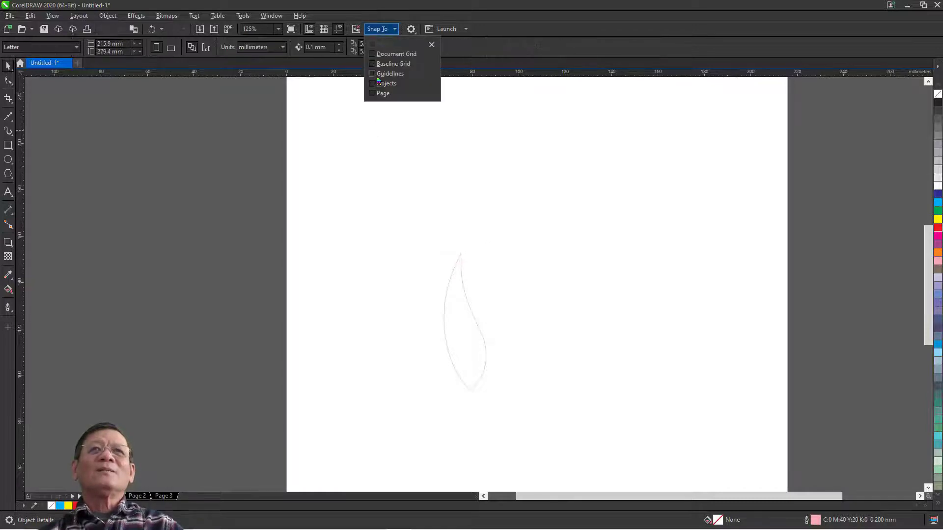
{"action": "left_click", "coordinate": [455, 313]}
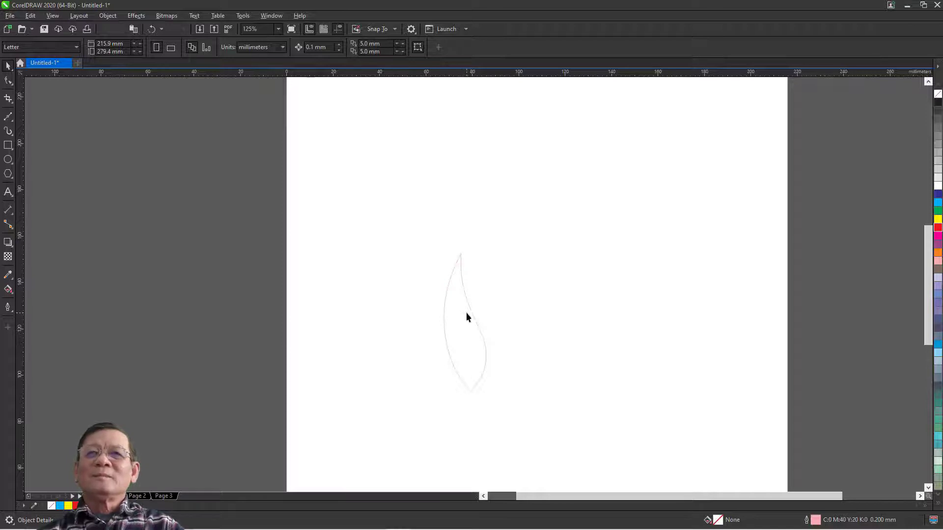
- Place the petal's rotation centre on its upper tip and rotate a copy about 30° counterclockwise around it
{"action": "left_click", "coordinate": [470, 311]}
{"action": "left_click", "coordinate": [471, 311]}
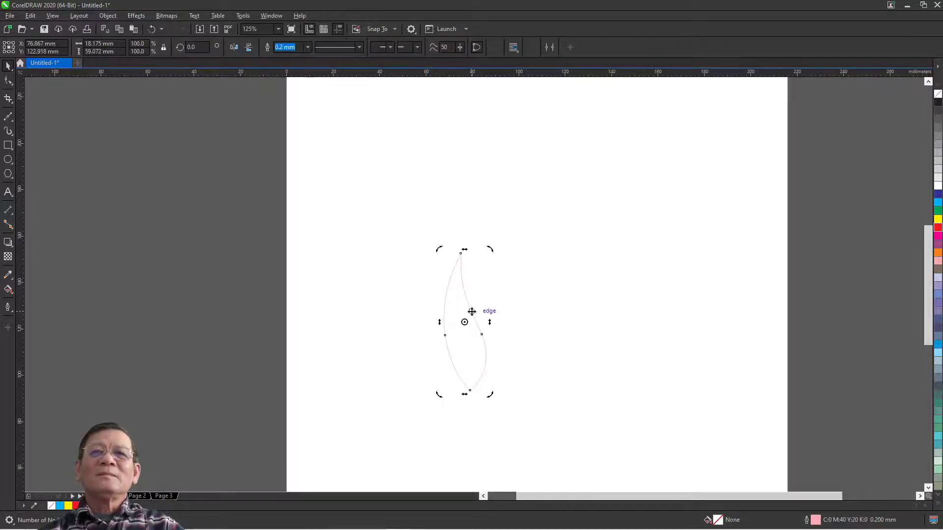
{"action": "left_click_drag", "start_coordinate": [464, 323], "coordinate": [461, 253]}
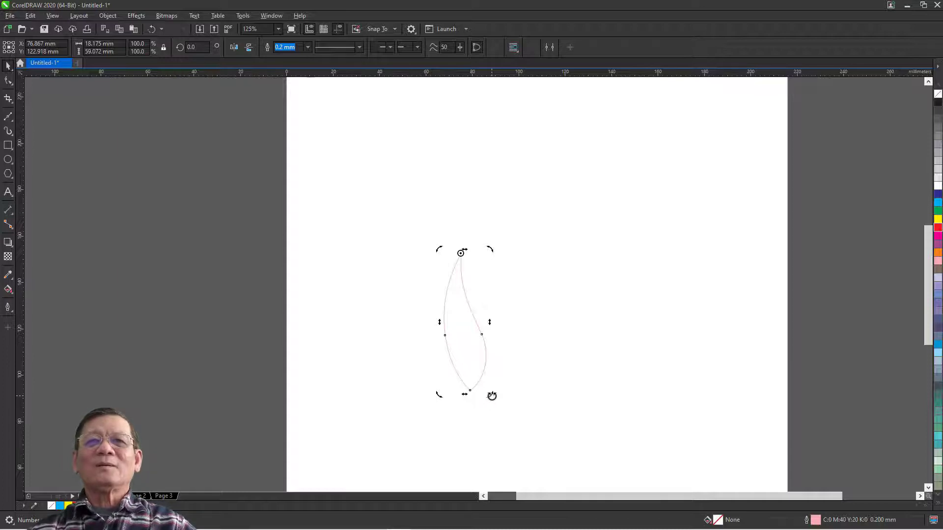
{"action": "left_click_drag", "start_coordinate": [491, 396], "coordinate": [559, 364]}
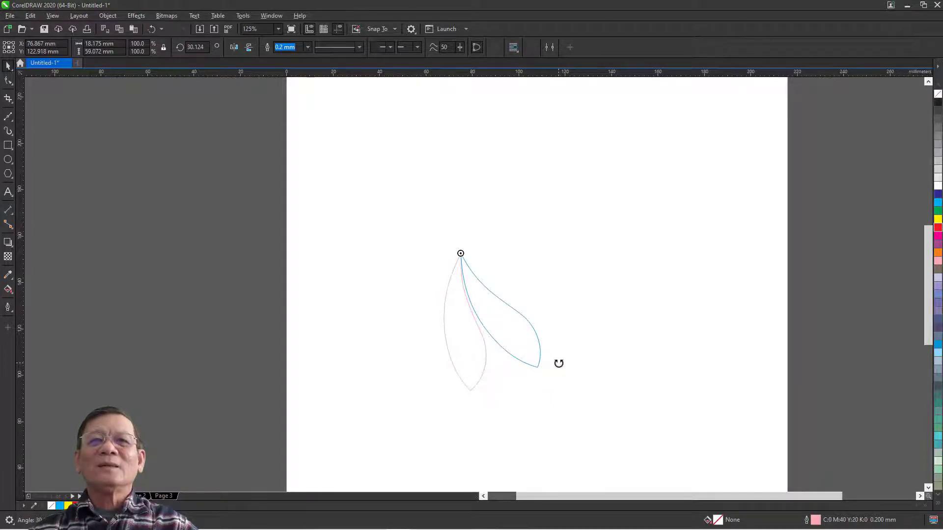
{"action": "left_click_drag", "start_coordinate": [558, 363], "coordinate": [559, 363]}
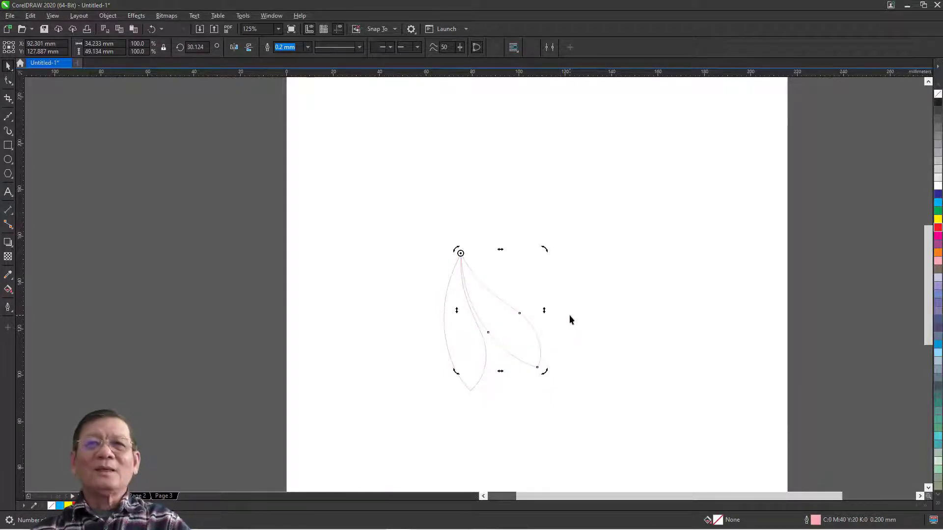
- Repeat the rotated duplication ten times to complete a full ring of twelve petals
{"action": "key", "text": "ctrl+r"}
{"action": "key", "text": "ctrl+r"}
{"action": "key", "text": "ctrl+r"}
{"action": "key", "text": "ctrl+r"}
{"action": "key", "text": "ctrl+r"}
{"action": "key", "text": "ctrl+r"}
{"action": "key", "text": "ctrl+r"}
{"action": "key", "text": "ctrl+r"}
{"action": "key", "text": "ctrl+r"}
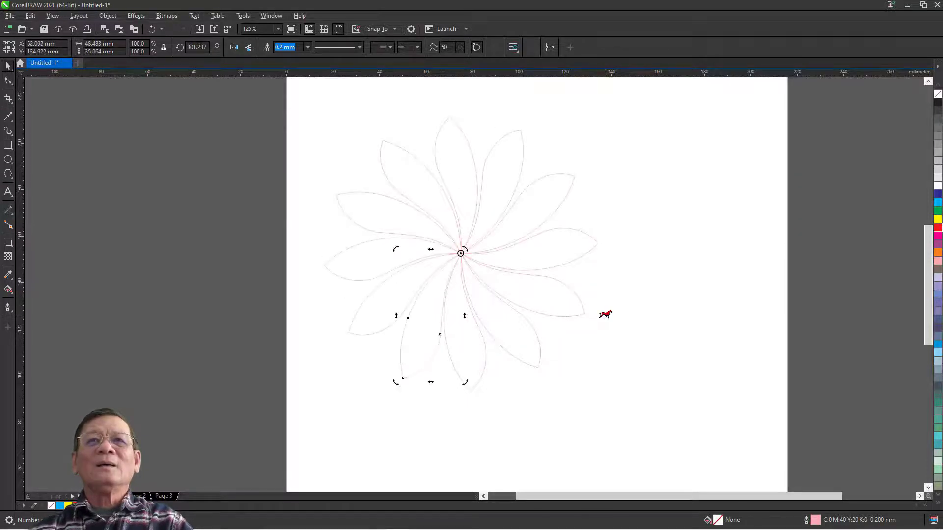
{"action": "key", "text": "ctrl+r"}
{"action": "key", "text": "F10"}
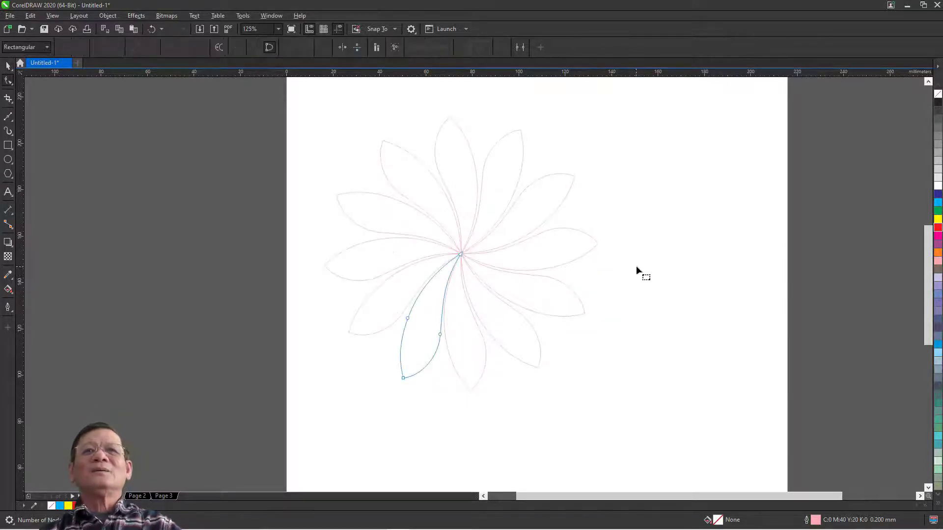
{"action": "key", "text": "space"}
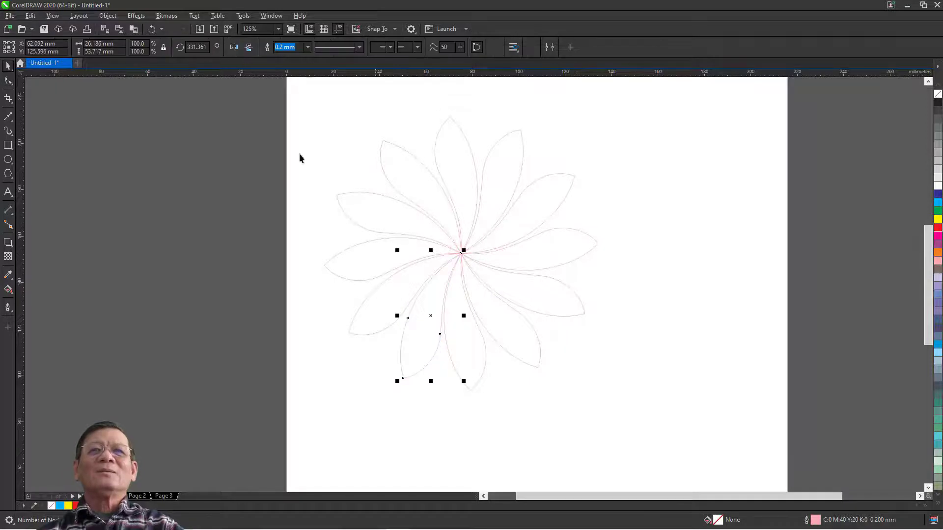
- Select all twelve petals and group them into one flower
{"action": "left_click_drag", "start_coordinate": [280, 105], "coordinate": [542, 338]}
{"action": "left_click_drag", "start_coordinate": [656, 433], "coordinate": [658, 425]}
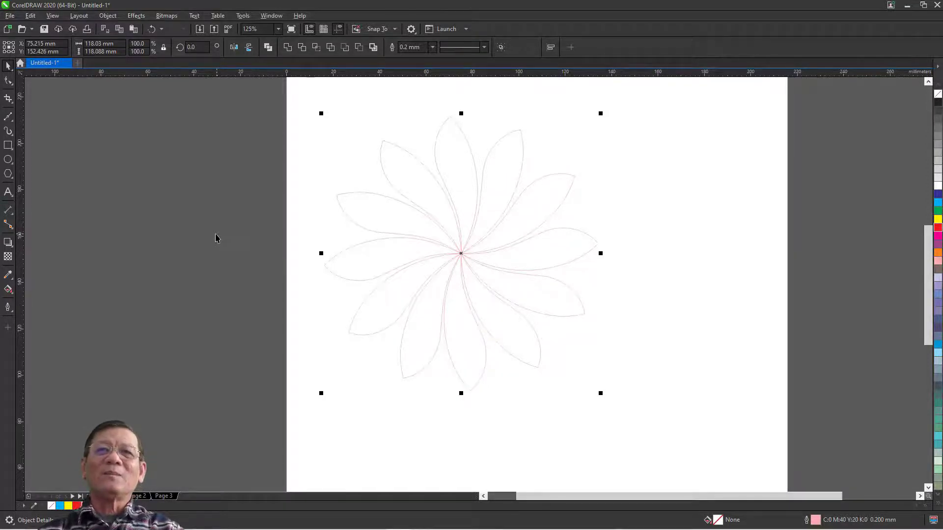
{"action": "key", "text": "ctrl+g"}
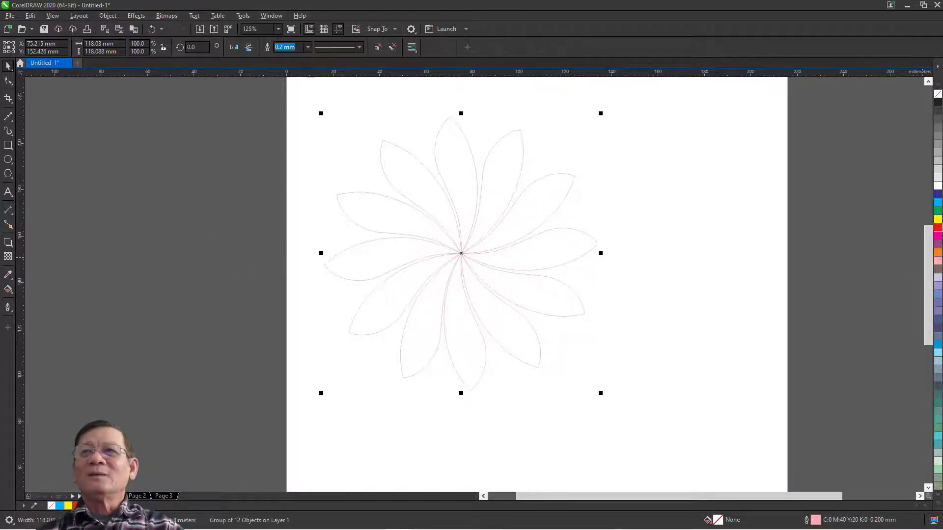
- Fill the flower group with yellow and move it off the left side of the page to about X -49 mm, Y 148 mm
{"action": "left_click", "coordinate": [938, 219]}
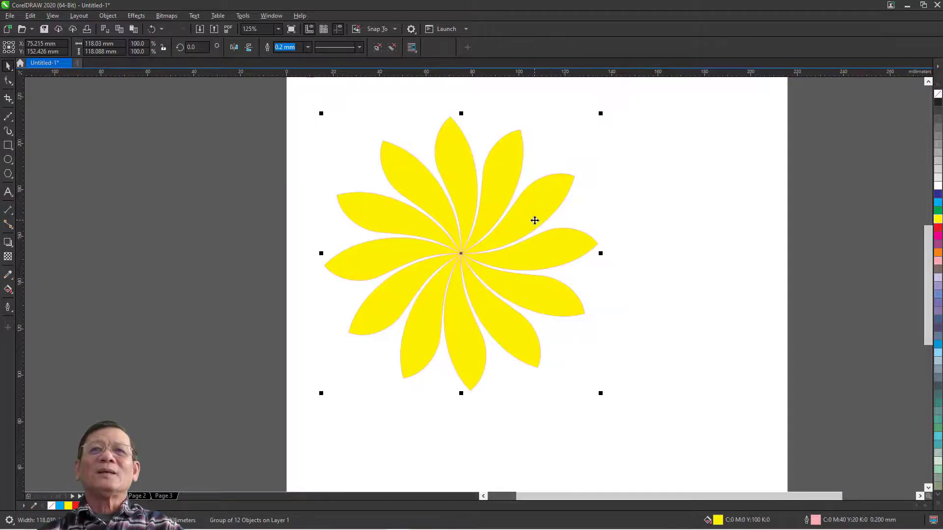
{"action": "left_click_drag", "start_coordinate": [535, 219], "coordinate": [248, 229]}
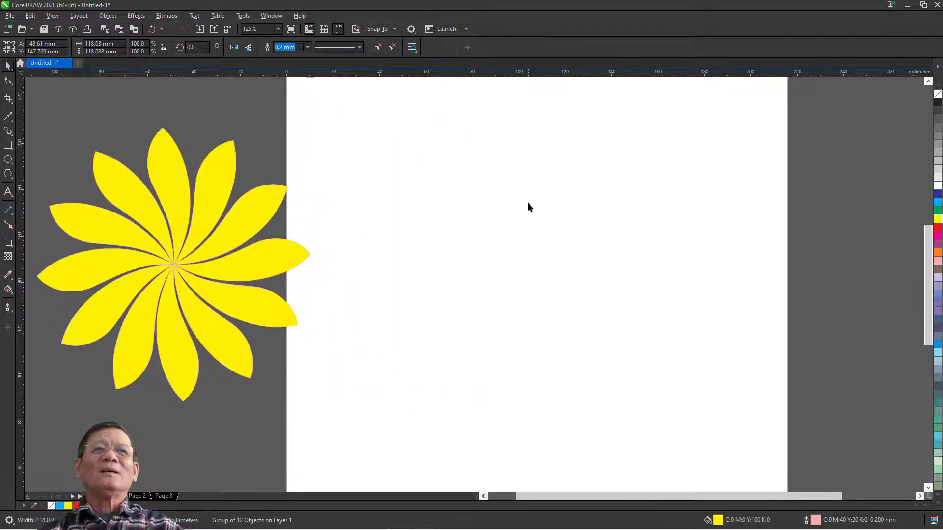
{"action": "left_click", "coordinate": [528, 202]}
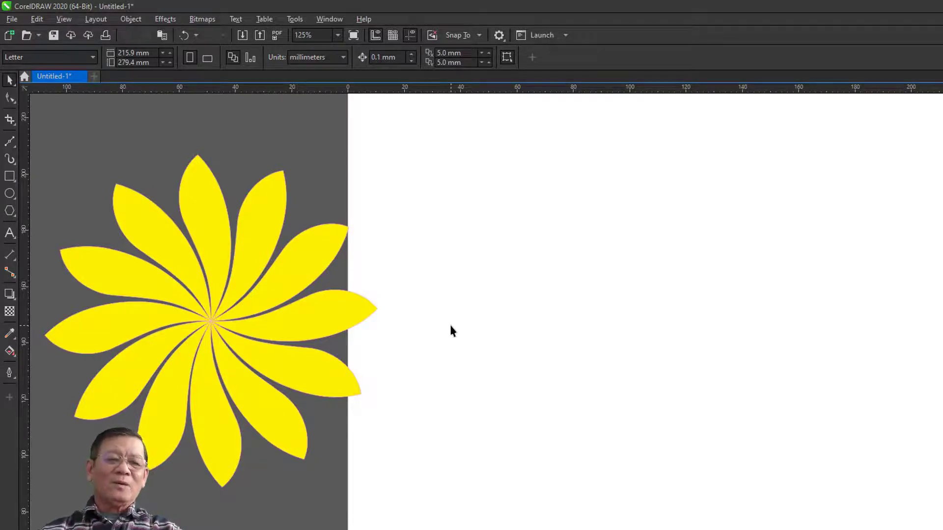
- Draw a nearly horizontal straight line about 77 mm long on the empty page with the Freehand tool
{"action": "left_click", "coordinate": [10, 141]}
{"action": "left_click", "coordinate": [493, 234]}
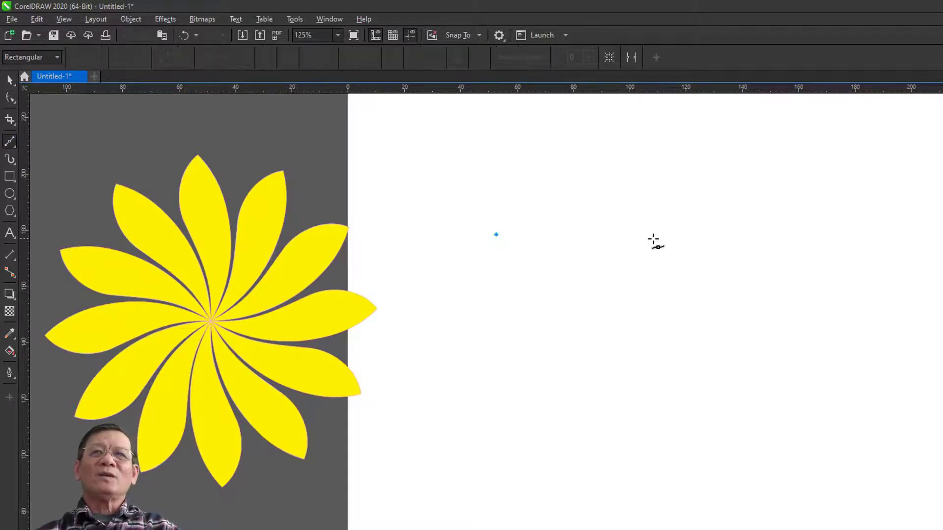
{"action": "left_click", "coordinate": [714, 234]}
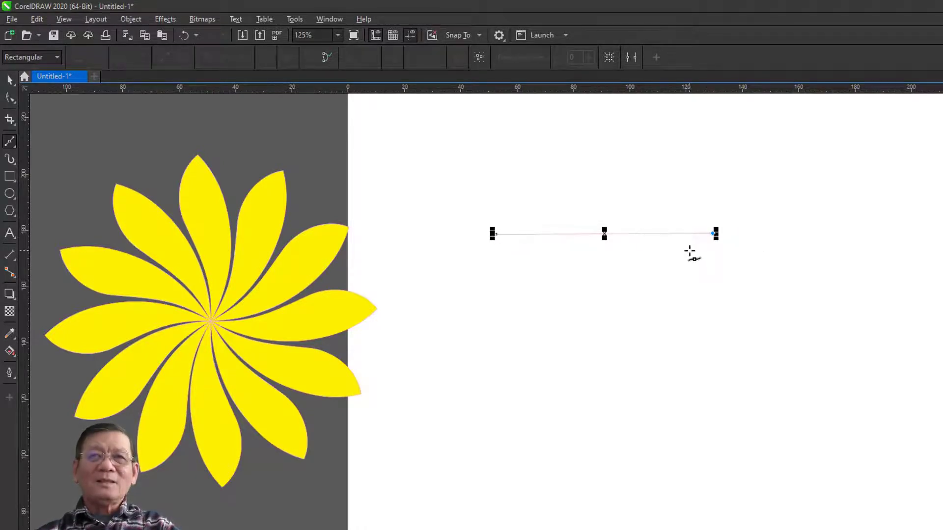
{"action": "key", "text": "space"}
{"action": "left_click", "coordinate": [446, 180]}
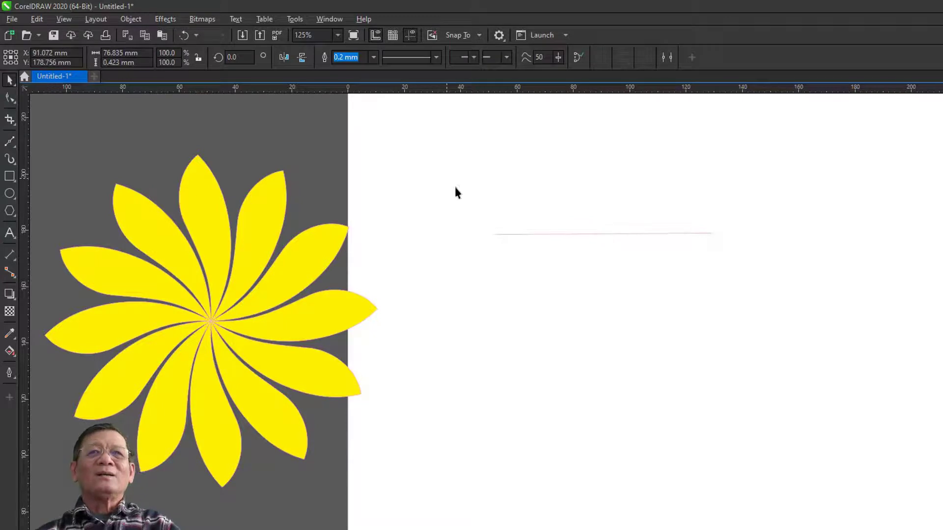
- Reposition both end nodes of the line down and outward with the Shape tool, lengthening the line
{"action": "left_click", "coordinate": [11, 98]}
{"action": "left_click", "coordinate": [515, 236]}
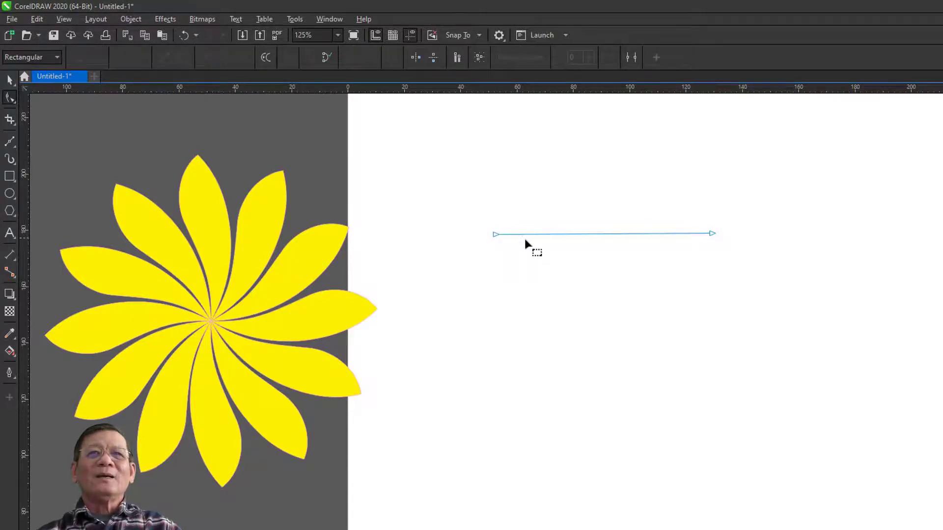
{"action": "left_click_drag", "start_coordinate": [494, 234], "coordinate": [467, 298]}
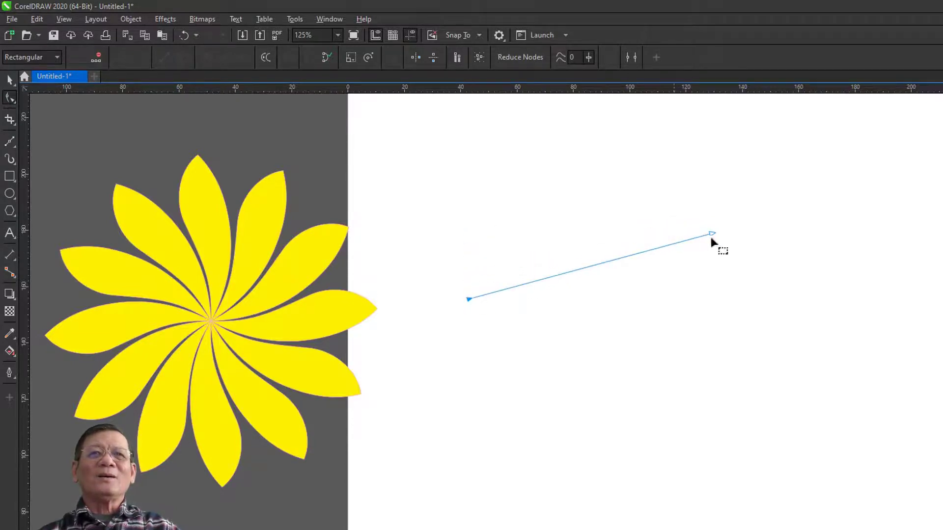
{"action": "left_click_drag", "start_coordinate": [711, 232], "coordinate": [765, 281]}
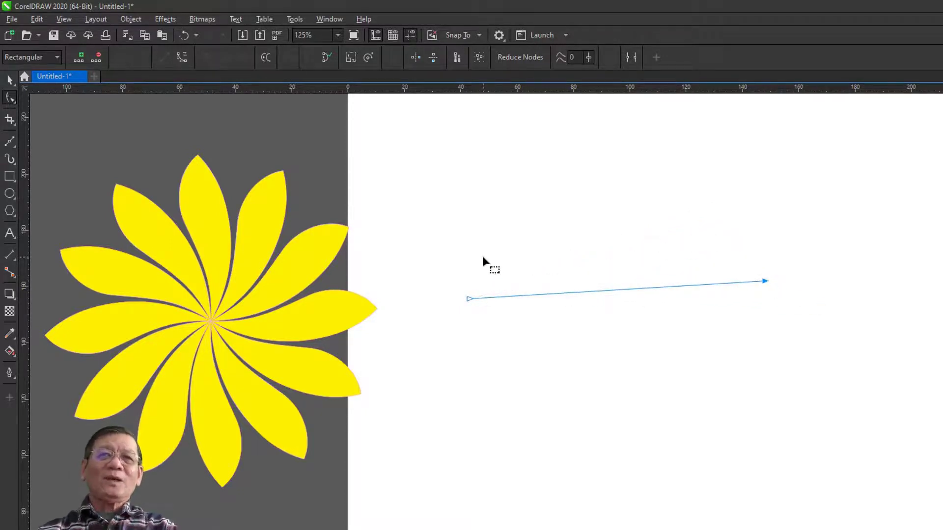
- Move the whole line to about X 91 mm, Y 162 mm and raise its left end node with the Shape tool
{"action": "key", "text": "space"}
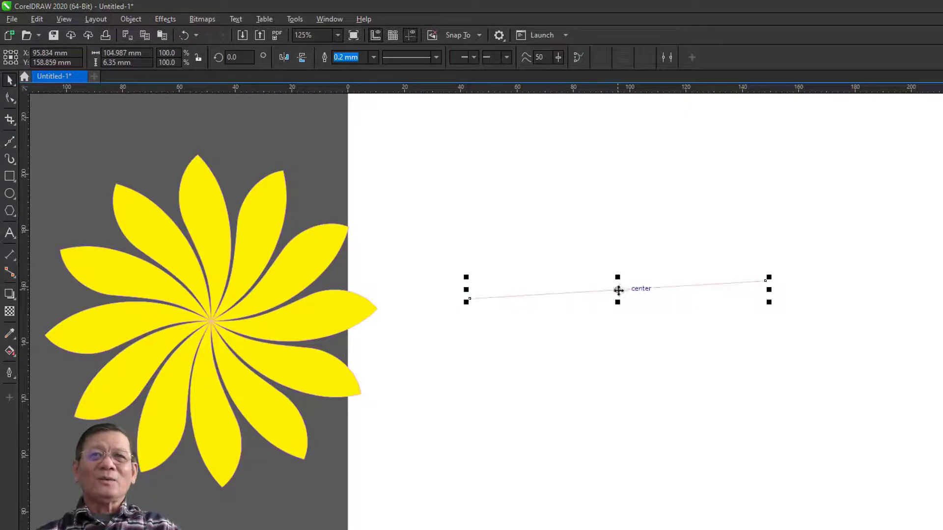
{"action": "left_click_drag", "start_coordinate": [619, 290], "coordinate": [588, 210]}
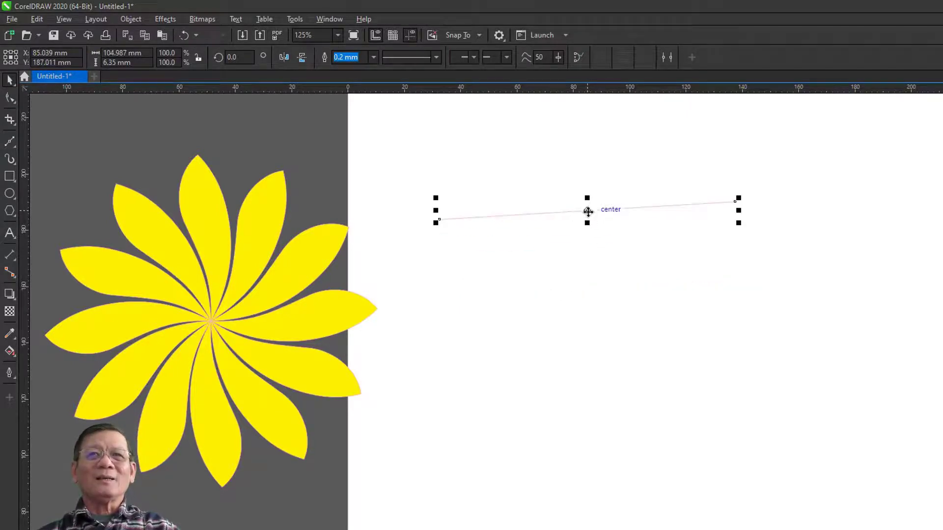
{"action": "left_click_drag", "start_coordinate": [587, 210], "coordinate": [605, 281]}
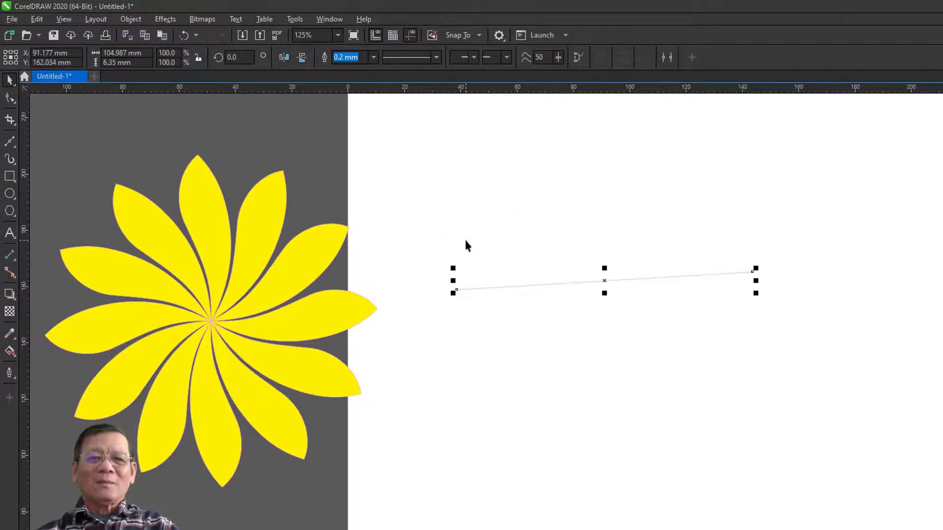
{"action": "left_click", "coordinate": [10, 98]}
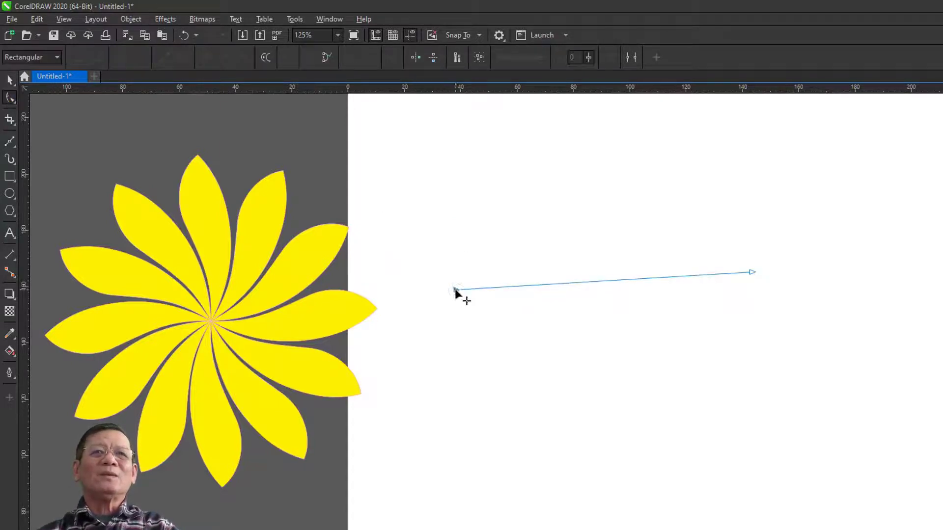
{"action": "left_click_drag", "start_coordinate": [454, 290], "coordinate": [455, 261]}
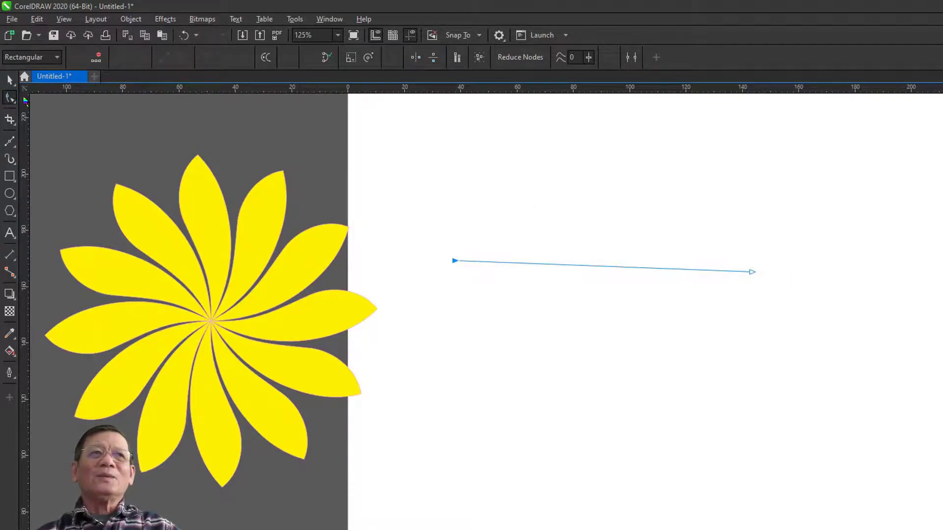
- Add three nodes along the line and pull them up and down to bend it into a four-segment zigzag
{"action": "left_click", "coordinate": [547, 263]}
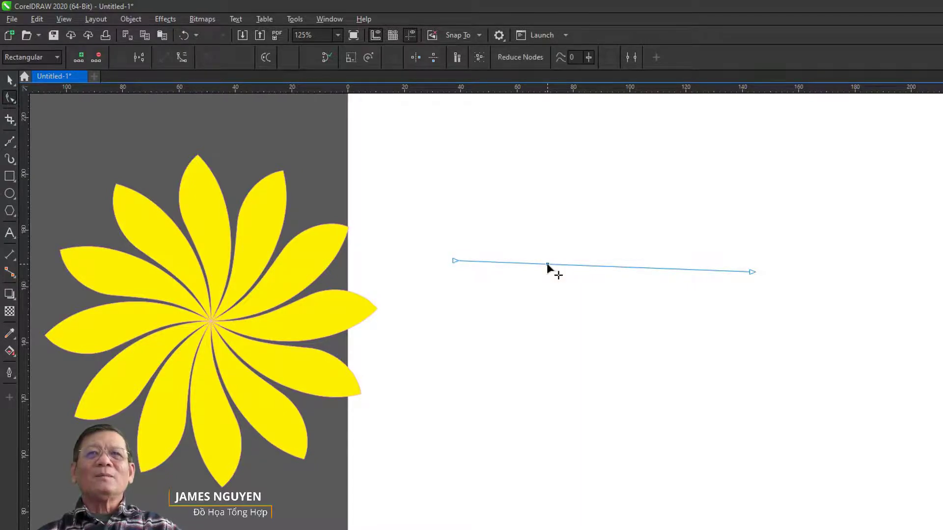
{"action": "left_click_drag", "start_coordinate": [548, 264], "coordinate": [524, 183]}
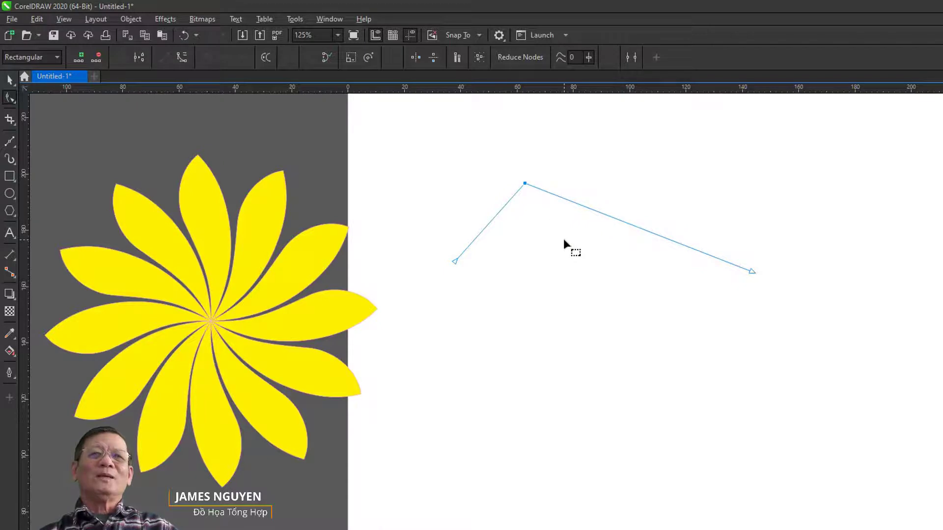
{"action": "left_click", "coordinate": [607, 216]}
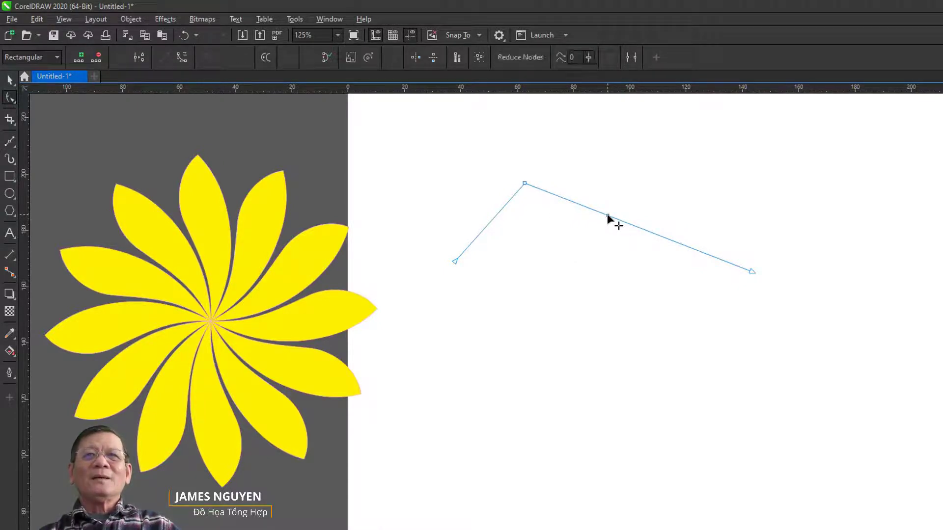
{"action": "left_click_drag", "start_coordinate": [607, 216], "coordinate": [594, 236]}
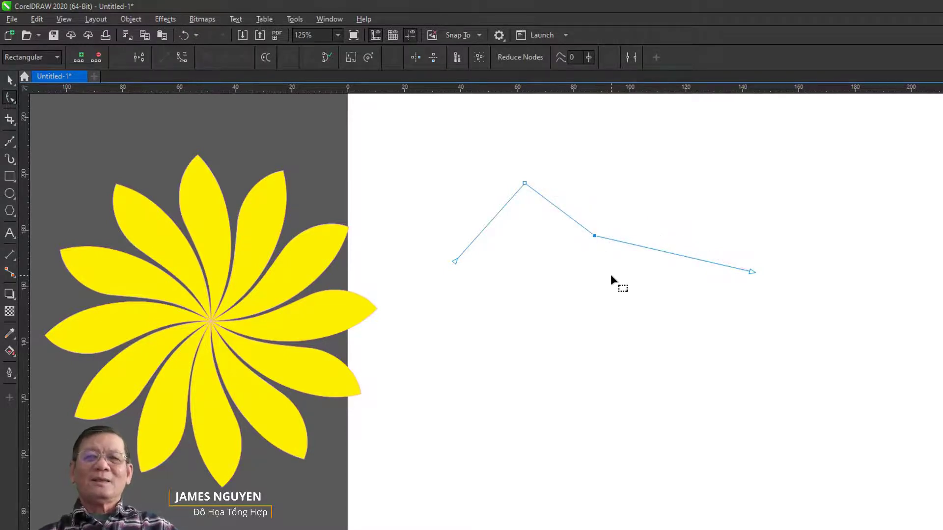
{"action": "left_click", "coordinate": [666, 251]}
{"action": "left_click_drag", "start_coordinate": [667, 252], "coordinate": [675, 219]}
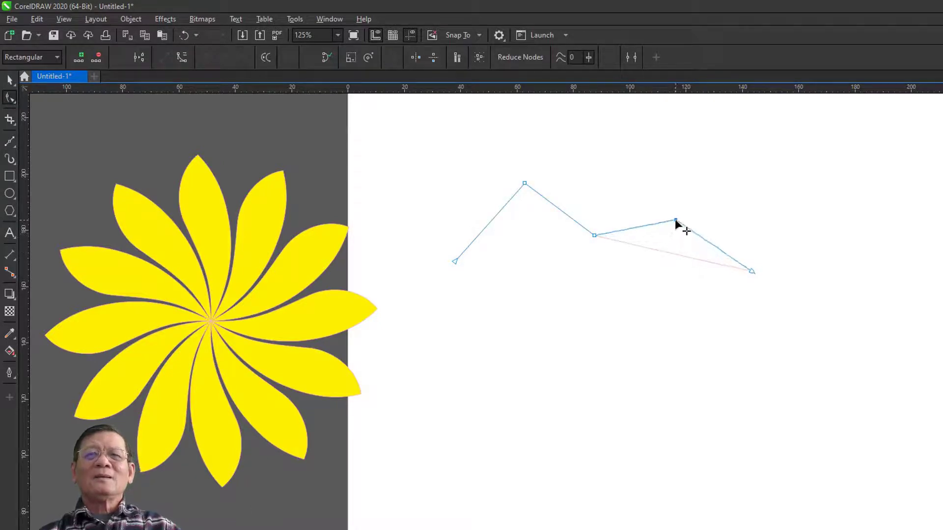
{"action": "key", "text": "space"}
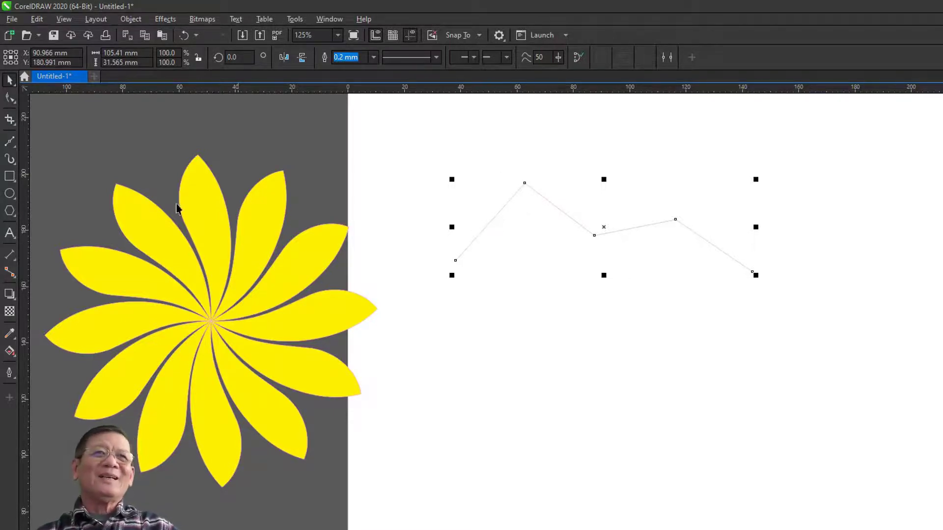
- Delete the three intermediate nodes of the zigzag with the Shape tool, leaving only its two end nodes
{"action": "left_click", "coordinate": [10, 99]}
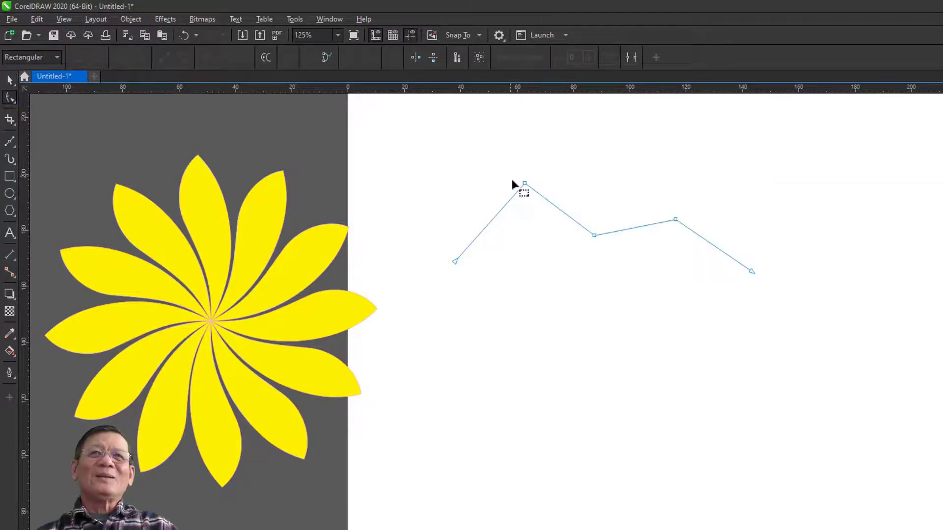
{"action": "left_click_drag", "start_coordinate": [537, 202], "coordinate": [538, 201]}
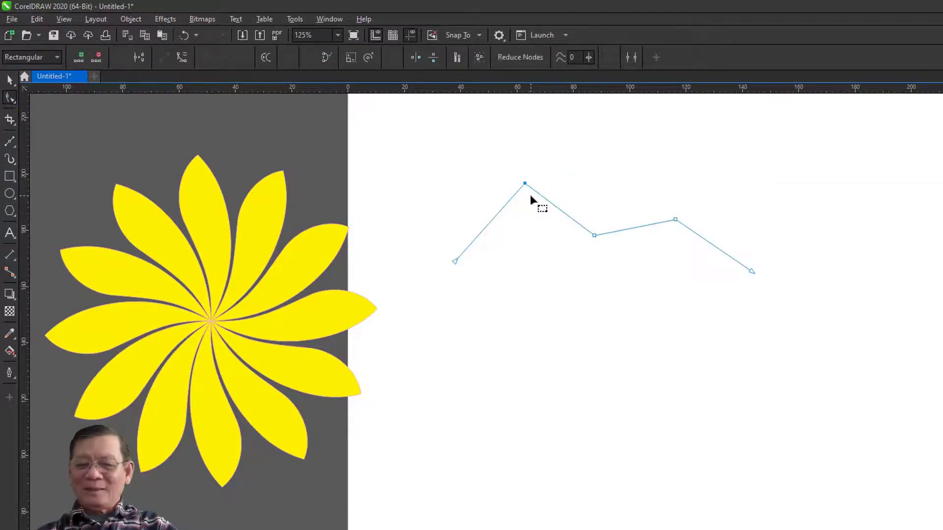
{"action": "key", "text": "Delete"}
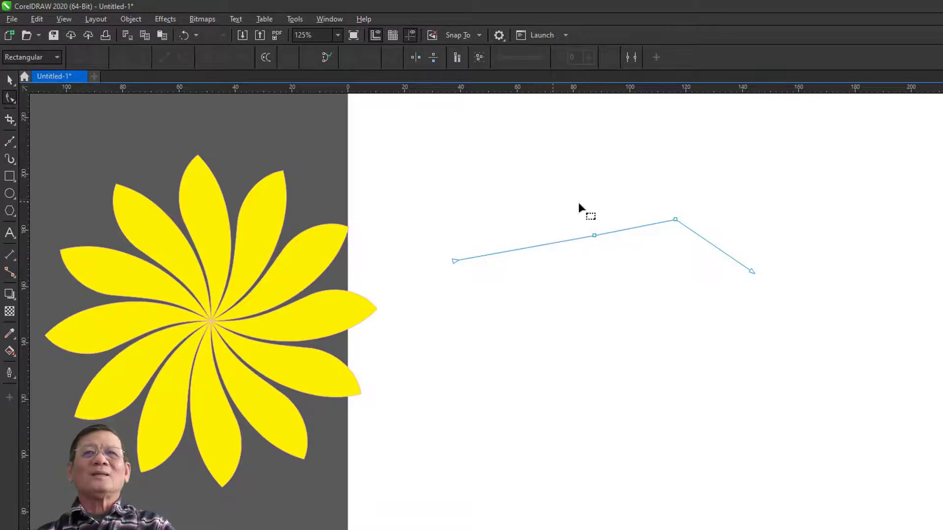
{"action": "left_click_drag", "start_coordinate": [563, 198], "coordinate": [646, 267]}
{"action": "key", "text": "Delete"}
{"action": "left_click_drag", "start_coordinate": [645, 178], "coordinate": [705, 258]}
{"action": "key", "text": "Delete"}
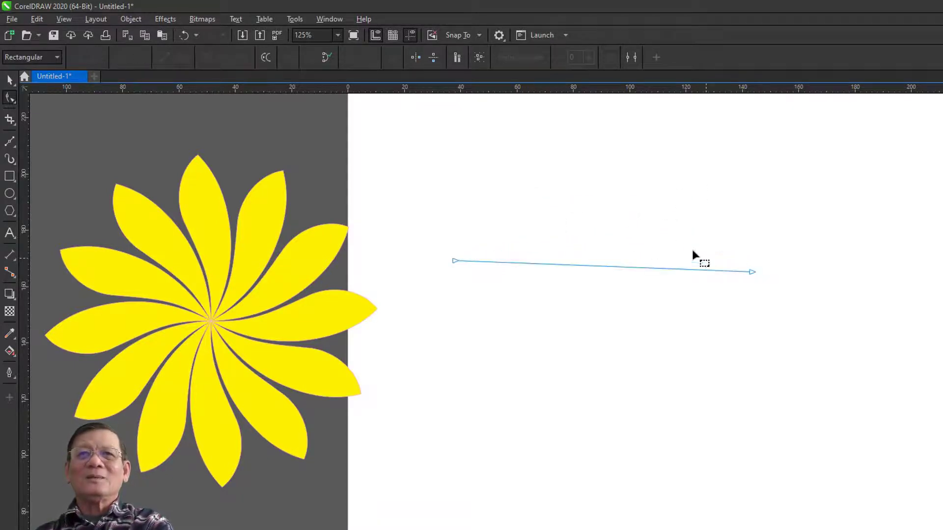
{"action": "key", "text": "space"}
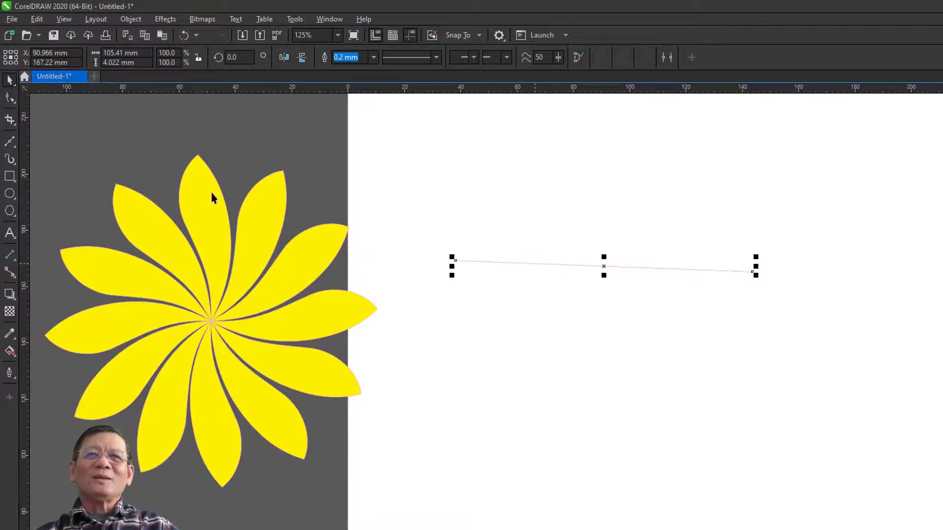
- Select both end nodes and add midpoint nodes three times in a row, dividing the line into eight equal segments
{"action": "left_click", "coordinate": [10, 98]}
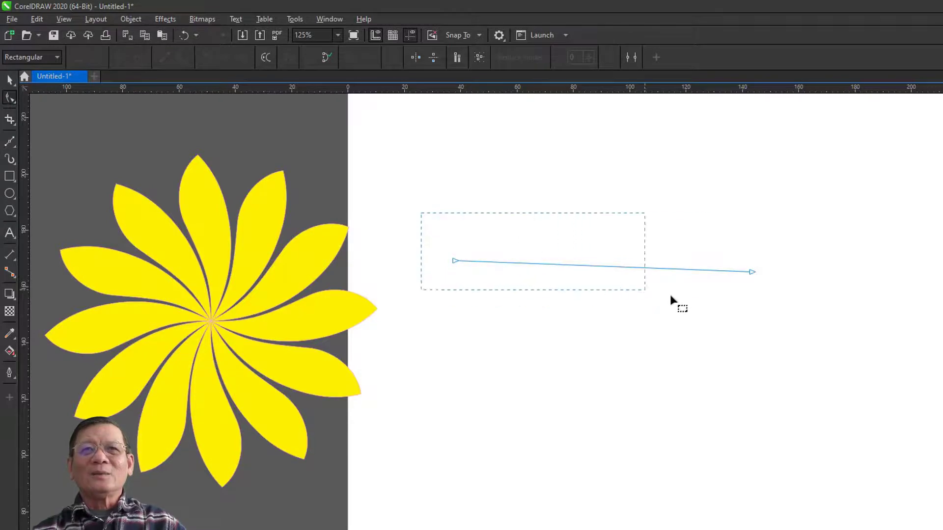
{"action": "left_click_drag", "start_coordinate": [671, 296], "coordinate": [795, 313]}
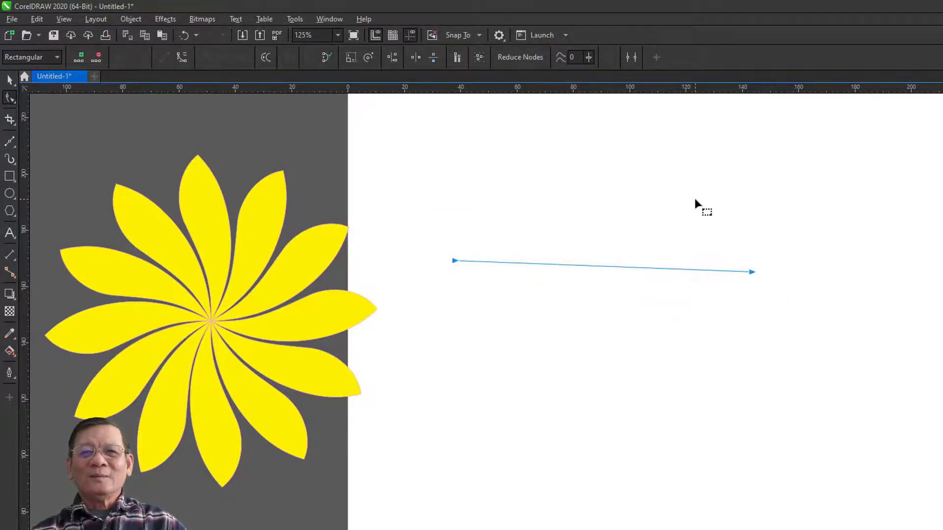
{"action": "key", "text": "plus"}
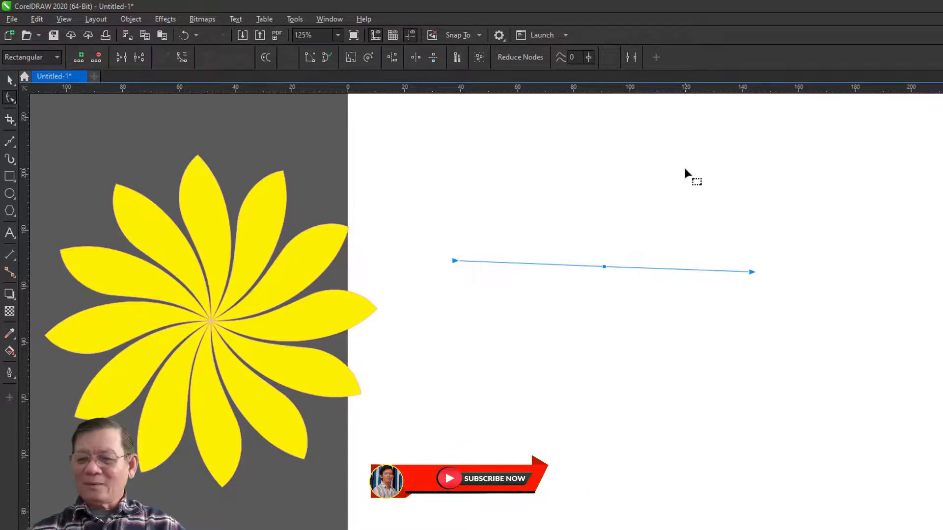
{"action": "key", "text": "plus"}
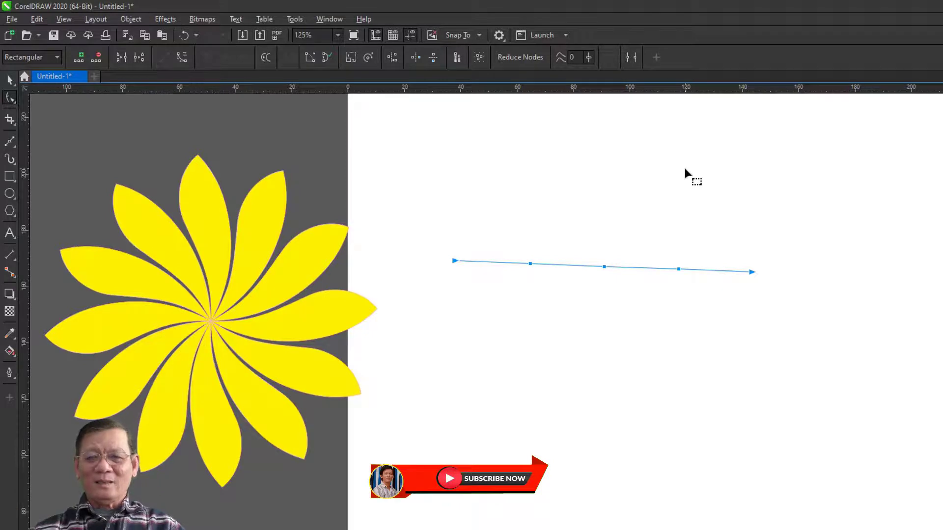
{"action": "key", "text": "plus"}
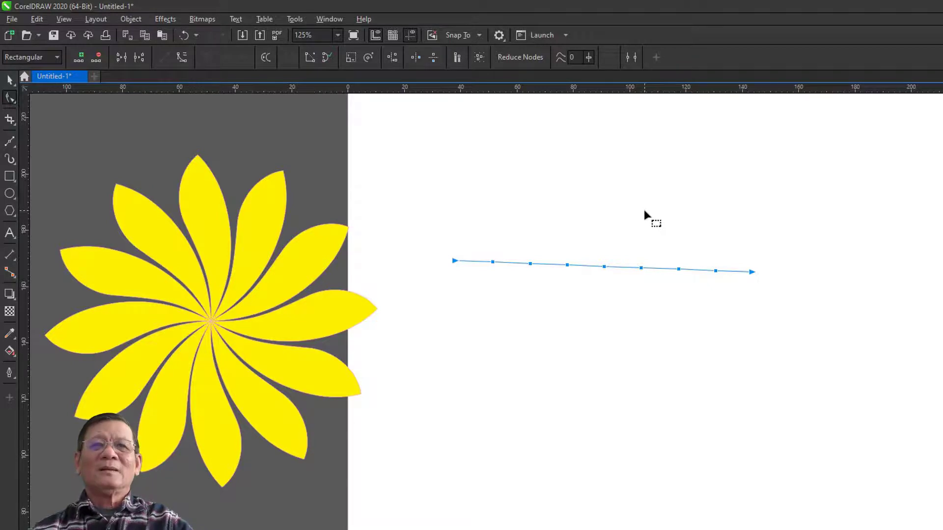
- Delete the subdivided line from the page
{"action": "key", "text": "space"}
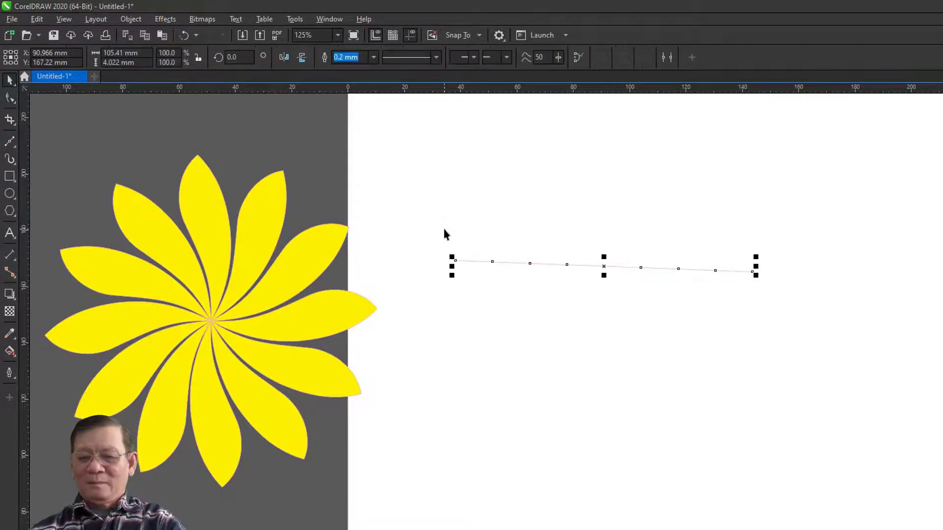
{"action": "key", "text": "Delete"}
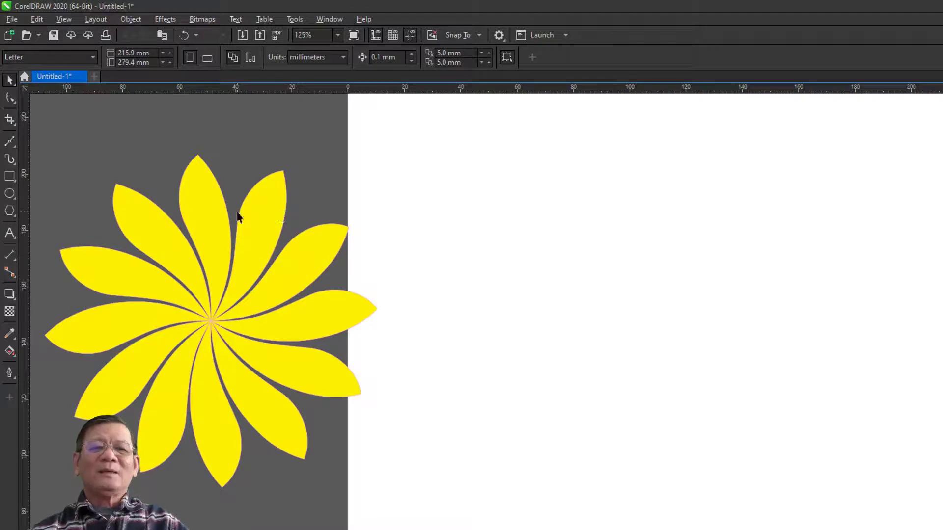
{"action": "left_click", "coordinate": [10, 98]}
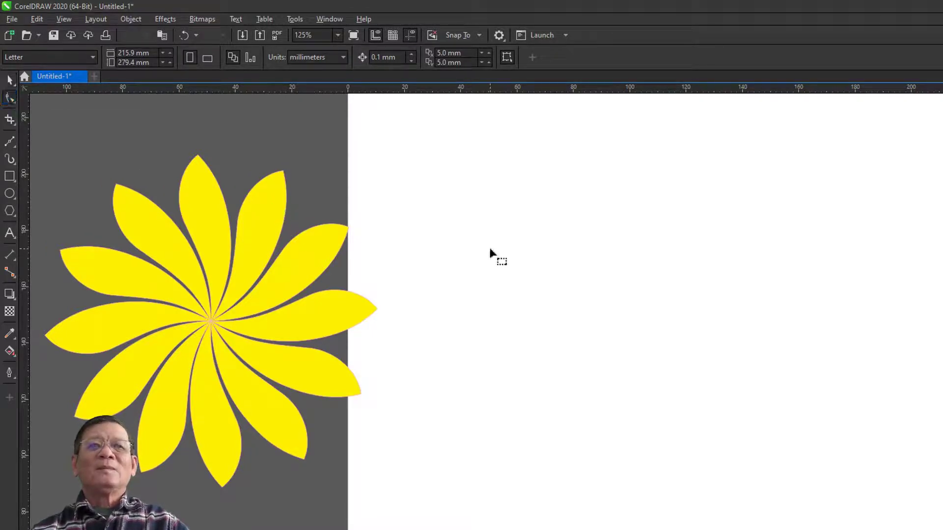
- Draw a closed four-sided shape about 64 × 42 mm with the Freehand tool and fill it with red
{"action": "left_click", "coordinate": [11, 142]}
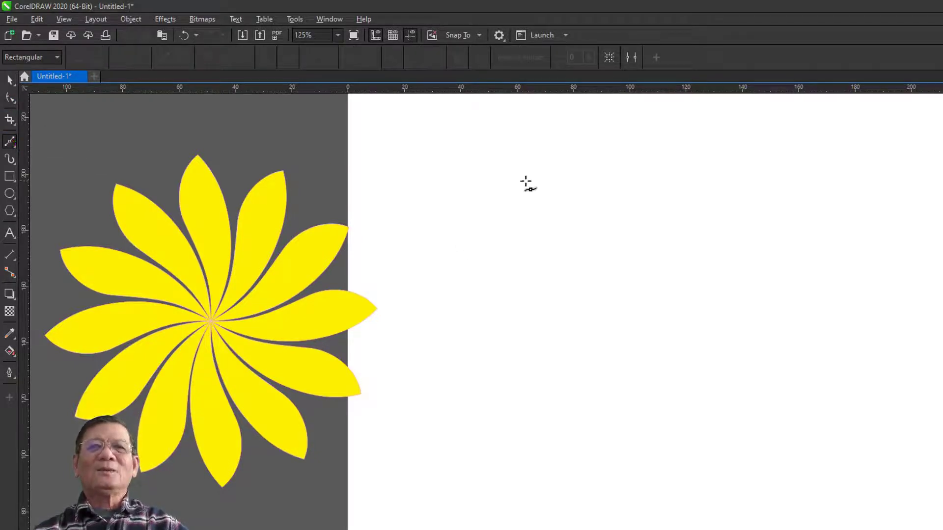
{"action": "left_click", "coordinate": [471, 214]}
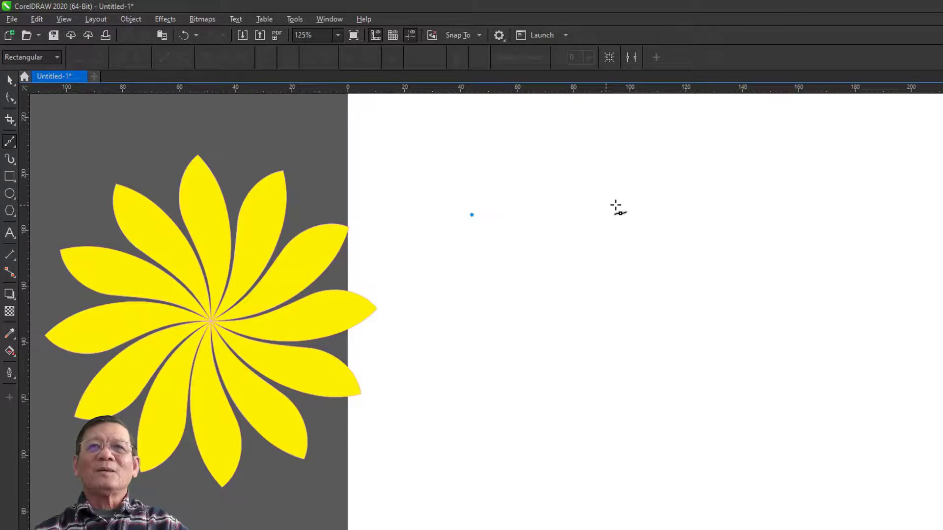
{"action": "left_click", "coordinate": [640, 204]}
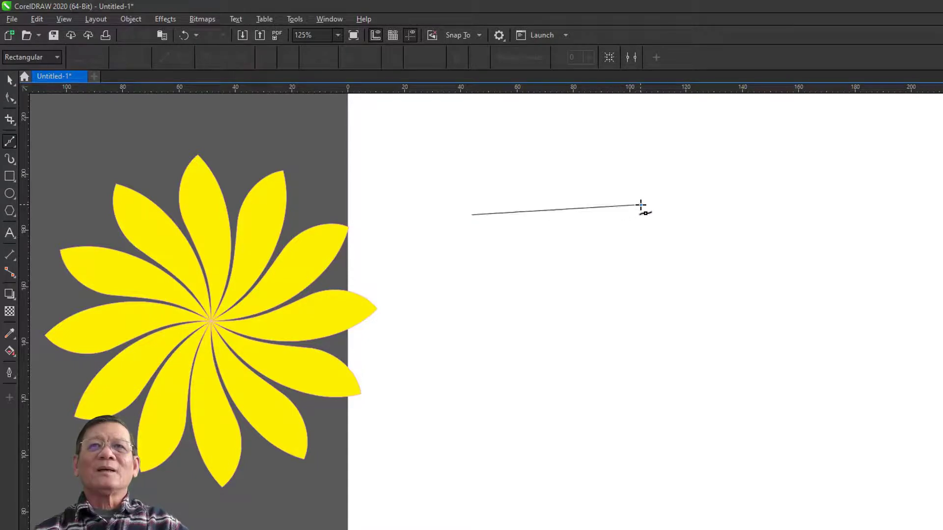
{"action": "left_click", "coordinate": [652, 324]}
{"action": "left_click", "coordinate": [474, 311]}
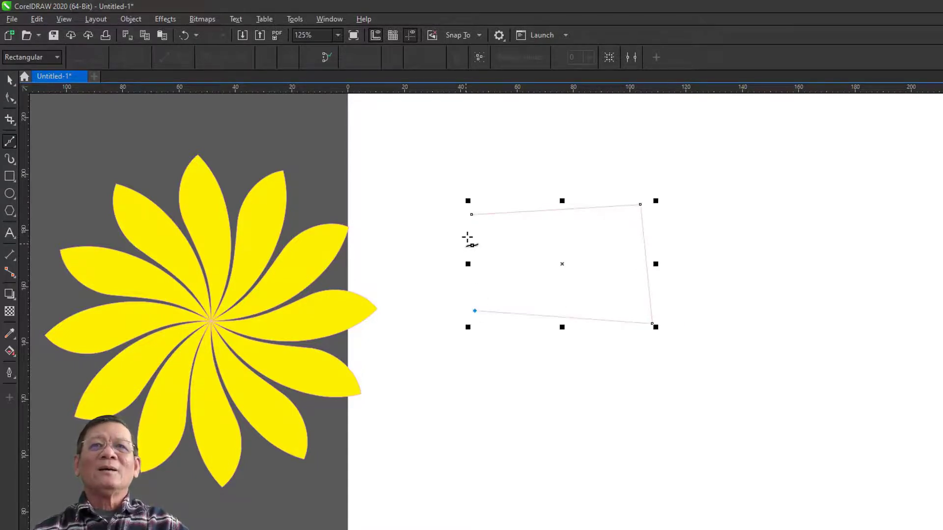
{"action": "left_click", "coordinate": [472, 215]}
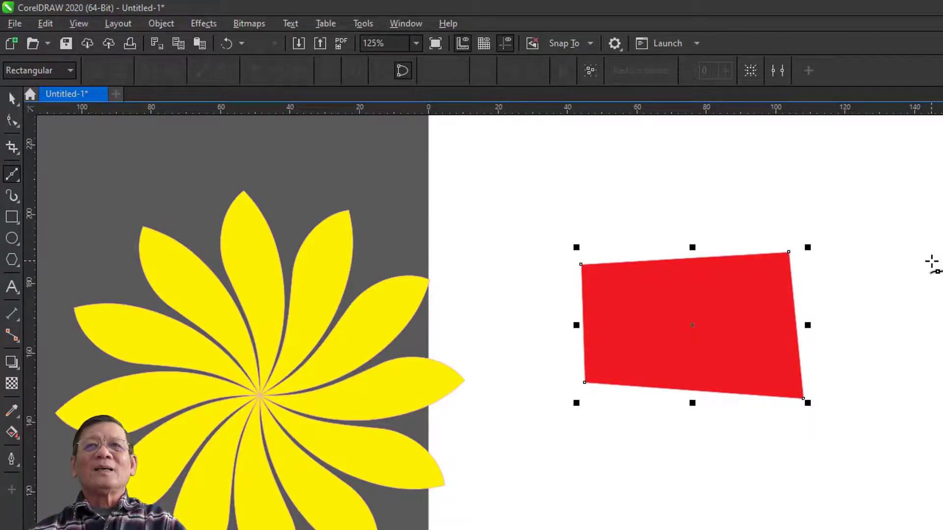
{"action": "key", "text": "space"}
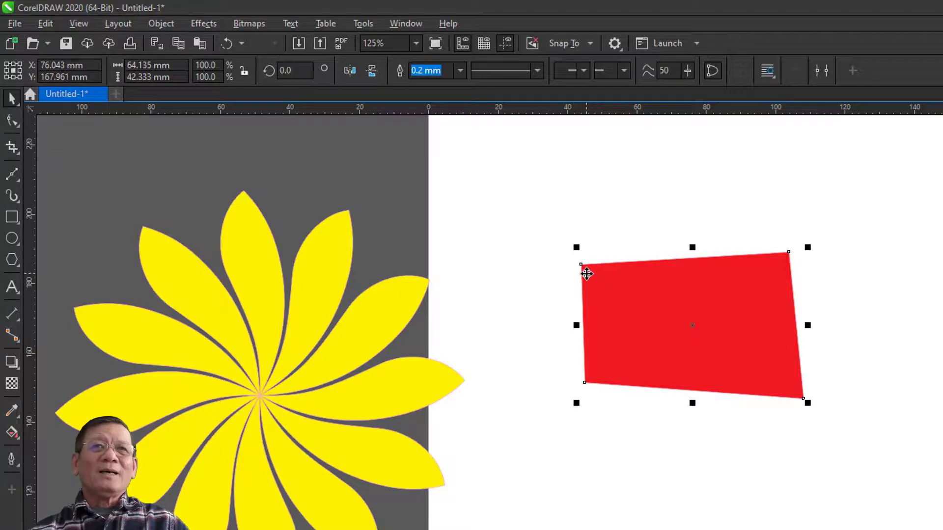
- Break the red shape's curve at its upper-left corner node and pull the top edge's freed end slightly up and to the right
{"action": "key", "text": "z"}
{"action": "left_click_drag", "start_coordinate": [530, 217], "coordinate": [848, 430]}
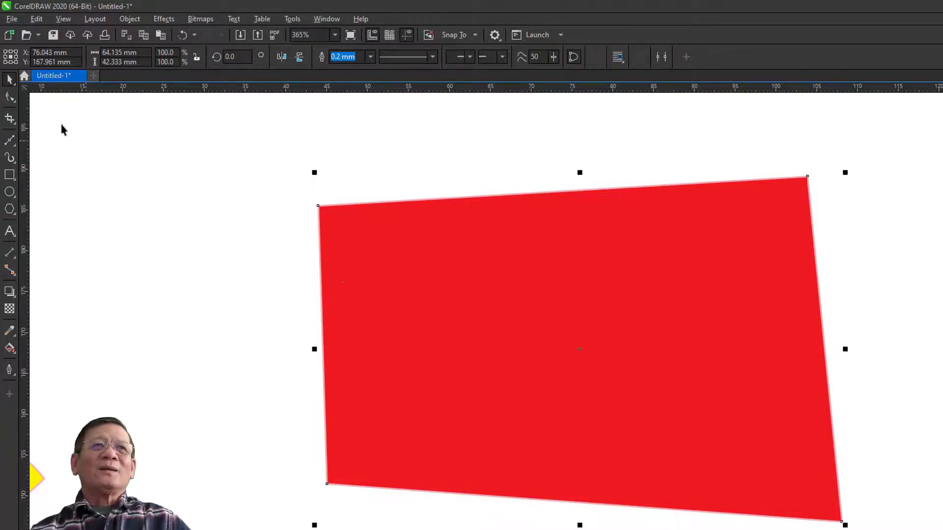
{"action": "left_click", "coordinate": [10, 97]}
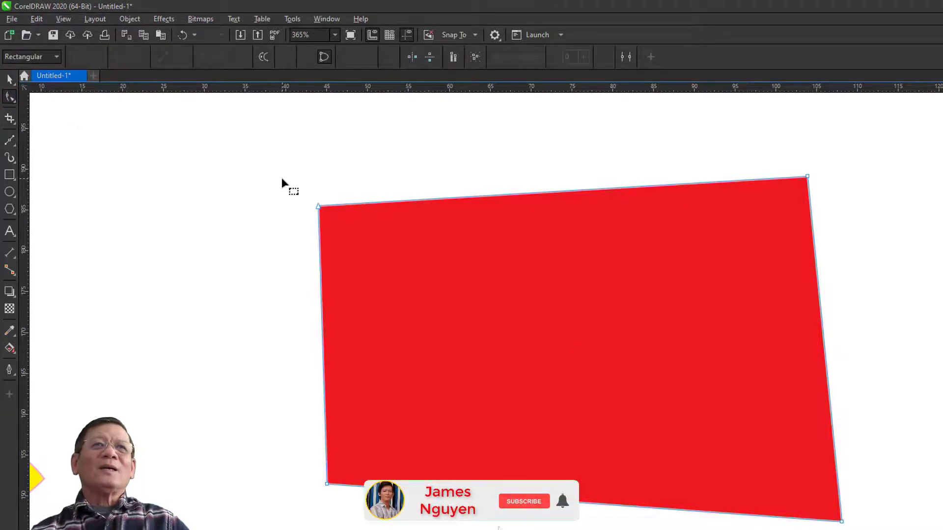
{"action": "left_click_drag", "start_coordinate": [282, 179], "coordinate": [382, 246]}
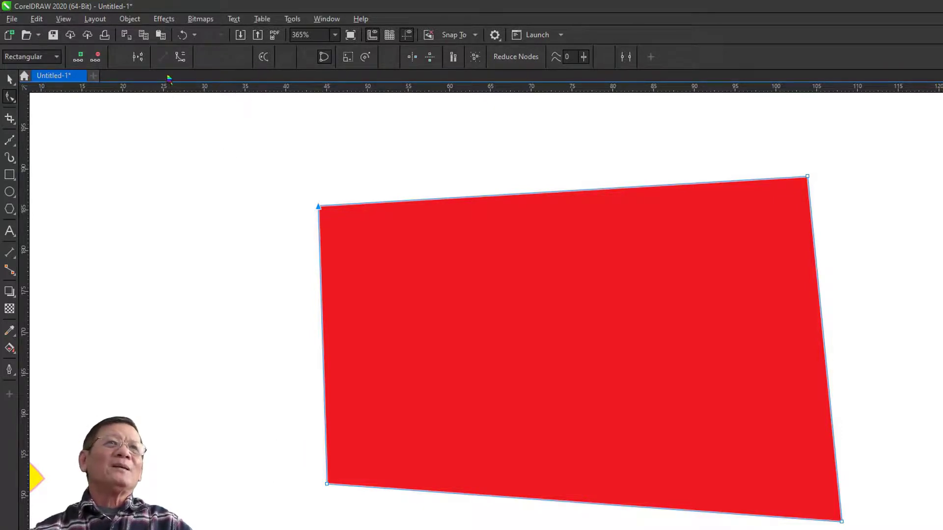
{"action": "left_click", "coordinate": [138, 58]}
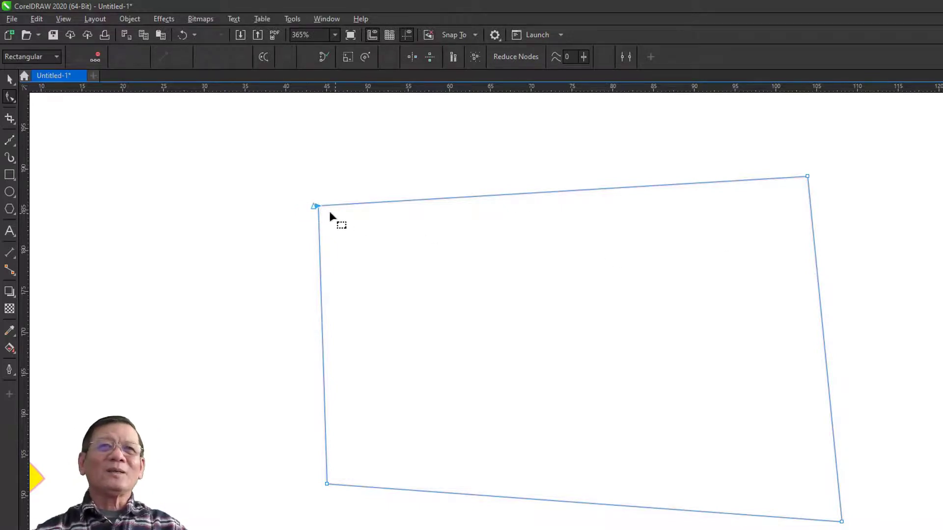
{"action": "left_click_drag", "start_coordinate": [316, 206], "coordinate": [323, 188]}
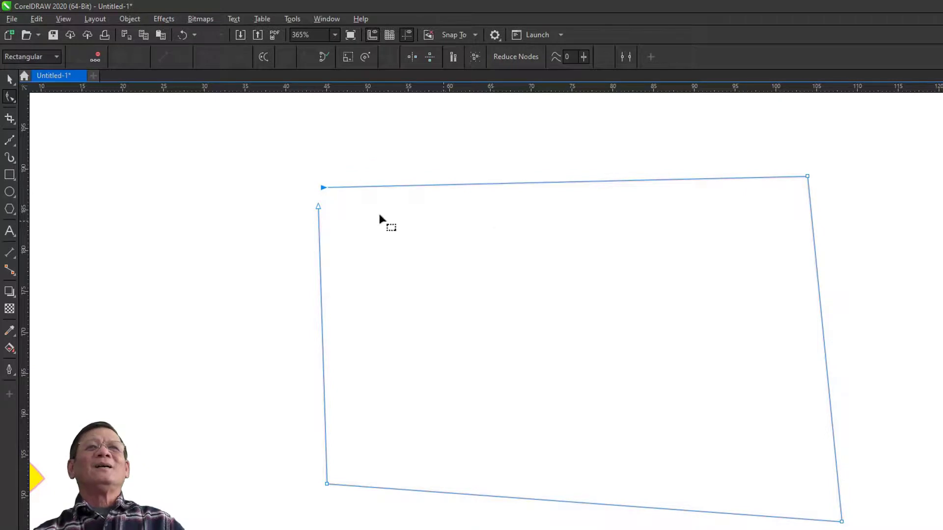
- Move the left edge's freed end back beside the top edge's end and join the two end nodes to close the shape
{"action": "left_click_drag", "start_coordinate": [317, 207], "coordinate": [273, 231]}
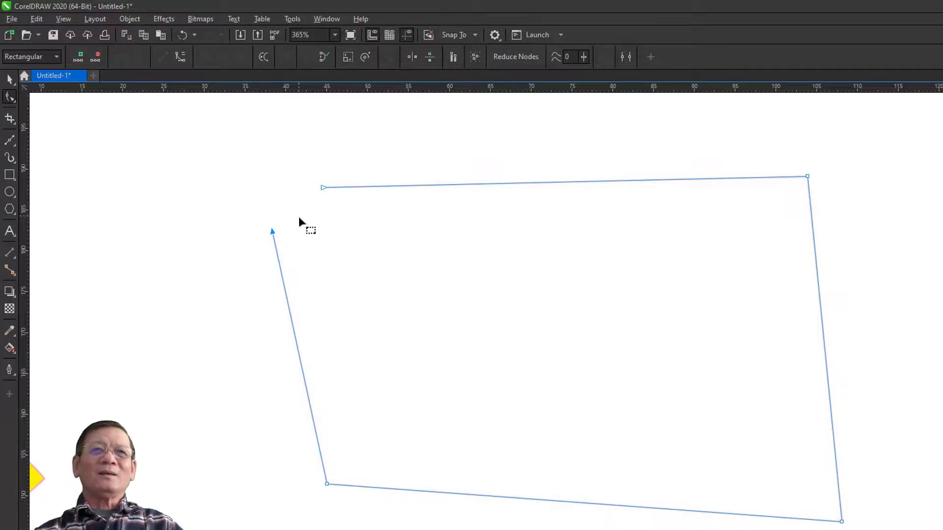
{"action": "left_click_drag", "start_coordinate": [273, 233], "coordinate": [319, 195]}
{"action": "left_click_drag", "start_coordinate": [282, 150], "coordinate": [373, 233]}
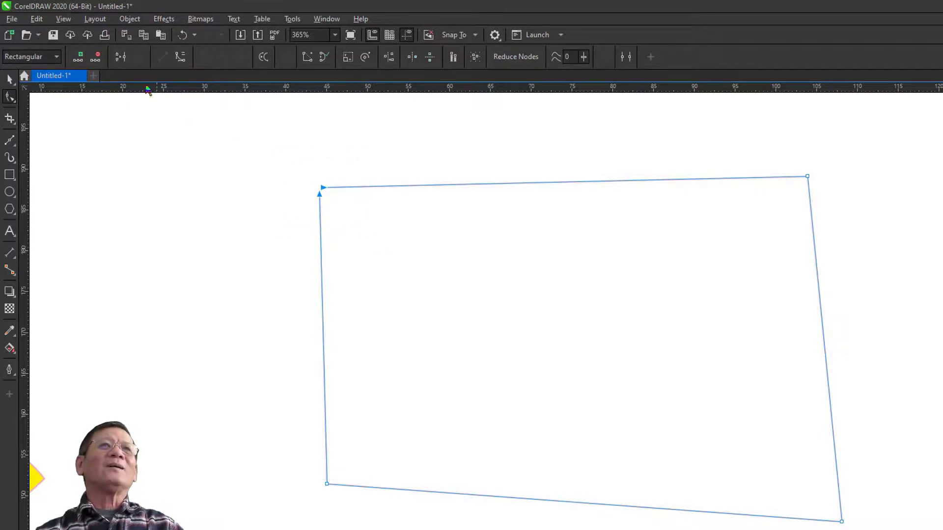
{"action": "left_click", "coordinate": [121, 57]}
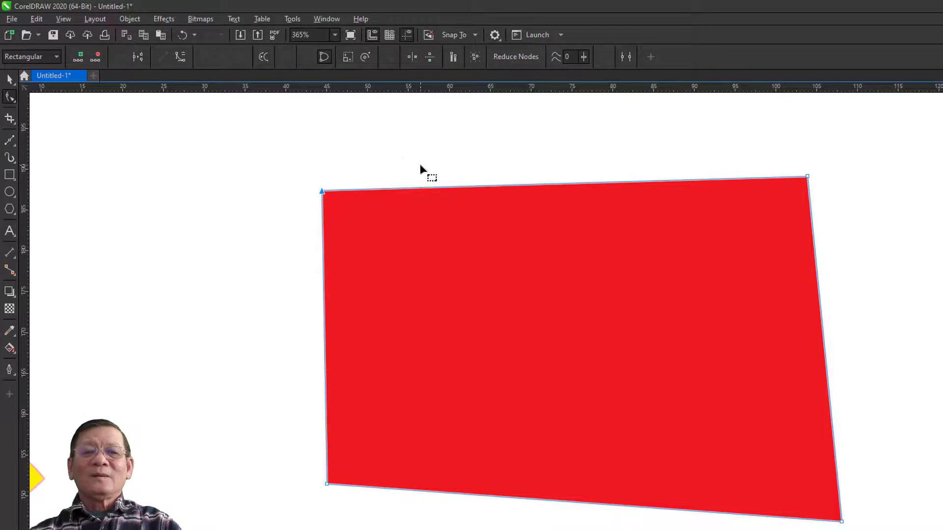
- Move the red shape's upper-right corner node slightly up and to the left
{"action": "key", "text": "space"}
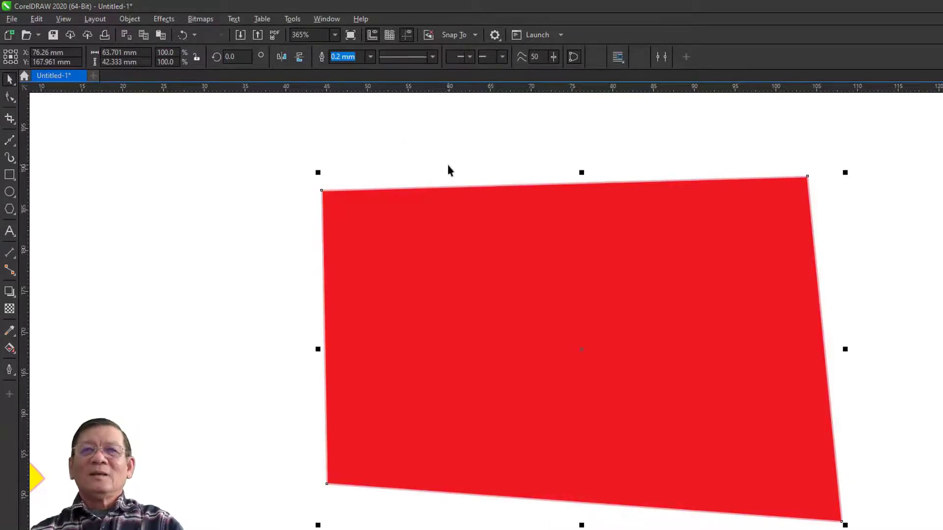
{"action": "scroll", "coordinate": [450, 167], "scroll_direction": "down", "scroll_amount": 3}
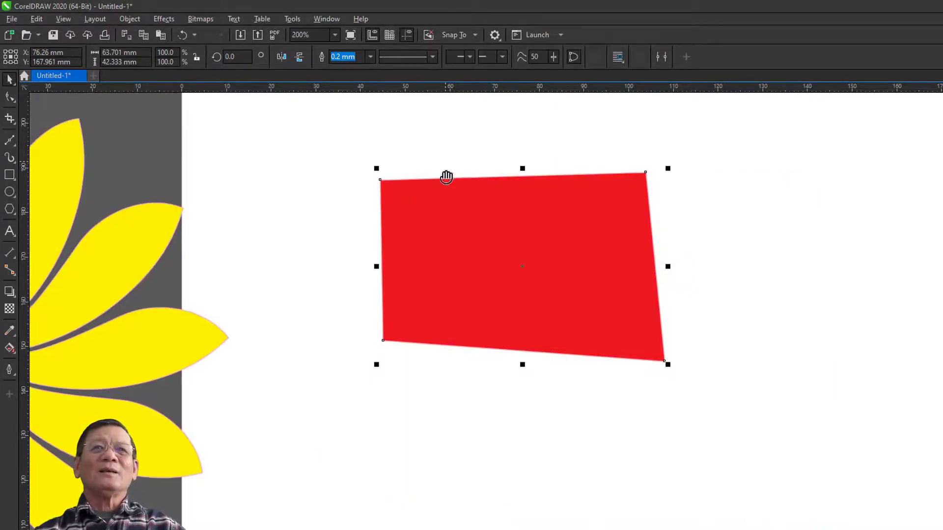
{"action": "left_click_drag", "start_coordinate": [446, 177], "coordinate": [469, 253]}
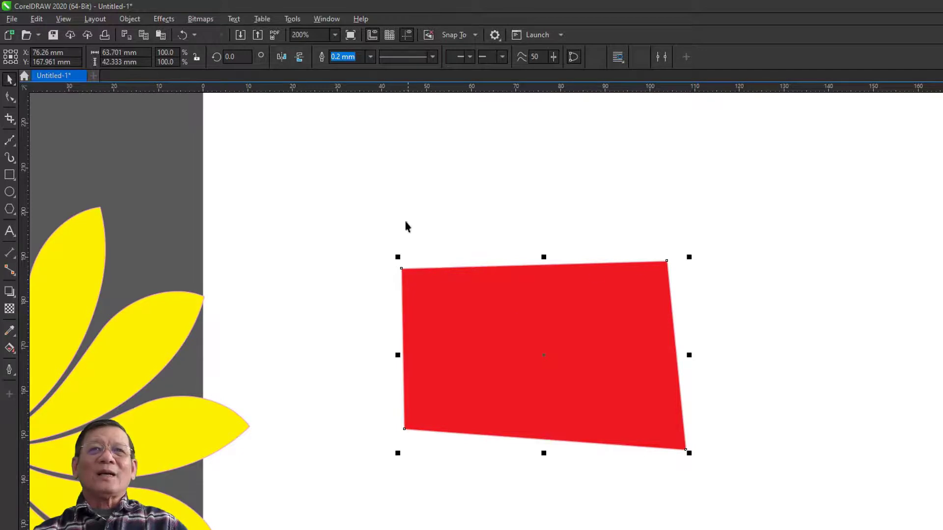
{"action": "key", "text": "F10"}
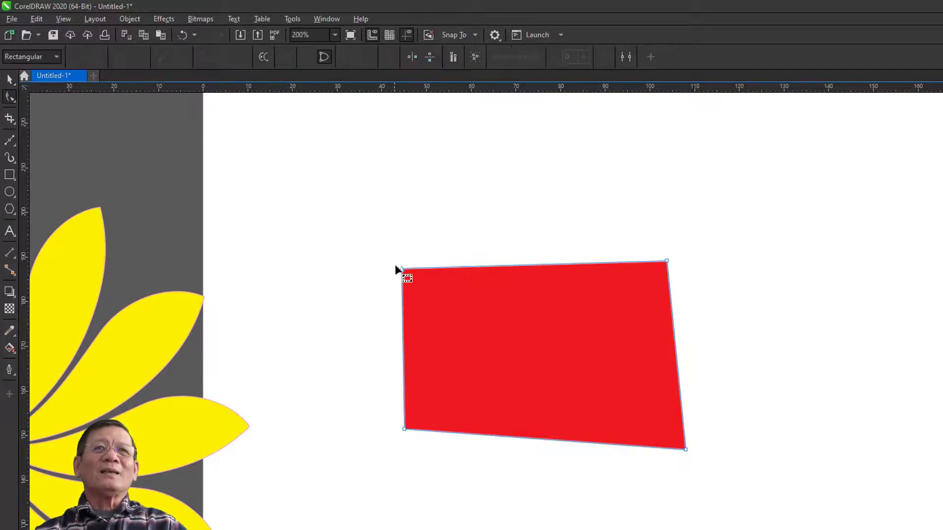
{"action": "mouse_move", "coordinate": [406, 273]}
{"action": "left_mouse_down"}
{"action": "mouse_move", "coordinate": [432, 217]}
{"action": "mouse_move", "coordinate": [373, 264]}
{"action": "mouse_move", "coordinate": [402, 268]}
{"action": "left_mouse_up"}
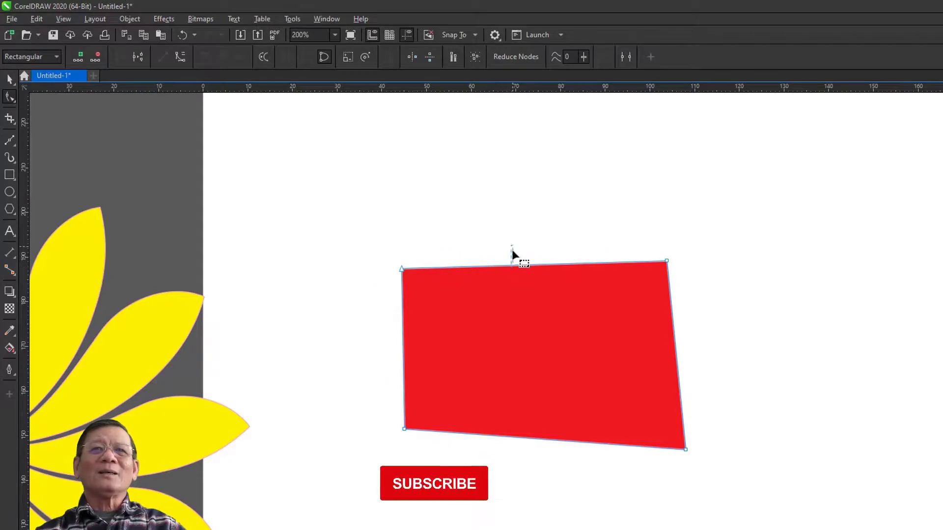
{"action": "left_click", "coordinate": [512, 251]}
{"action": "mouse_move", "coordinate": [667, 261]}
{"action": "left_mouse_down"}
{"action": "mouse_move", "coordinate": [653, 304]}
{"action": "mouse_move", "coordinate": [649, 248]}
{"action": "mouse_move", "coordinate": [650, 286]}
{"action": "mouse_move", "coordinate": [655, 255]}
{"action": "left_mouse_up"}
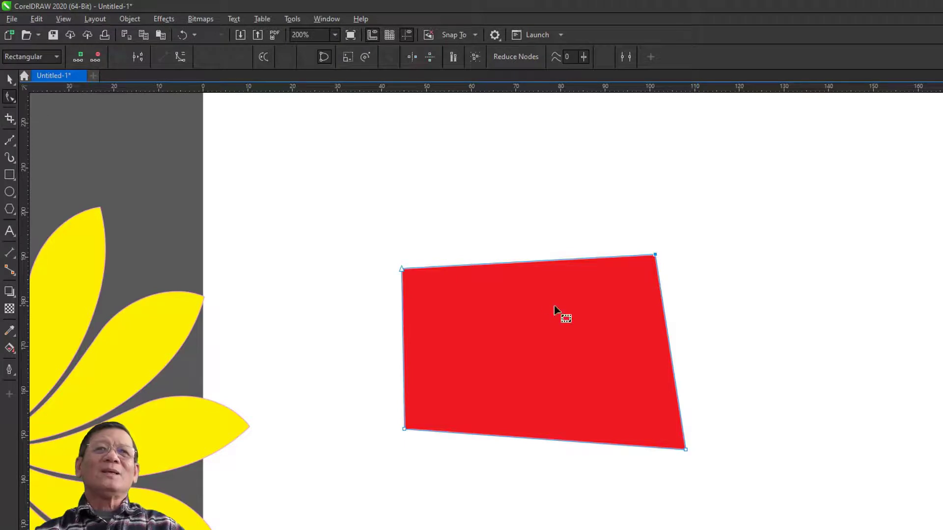
- Convert all the red shape's straight segments to curves and bow the top edge upward into an arch
{"action": "left_click_drag", "start_coordinate": [368, 220], "coordinate": [773, 474]}
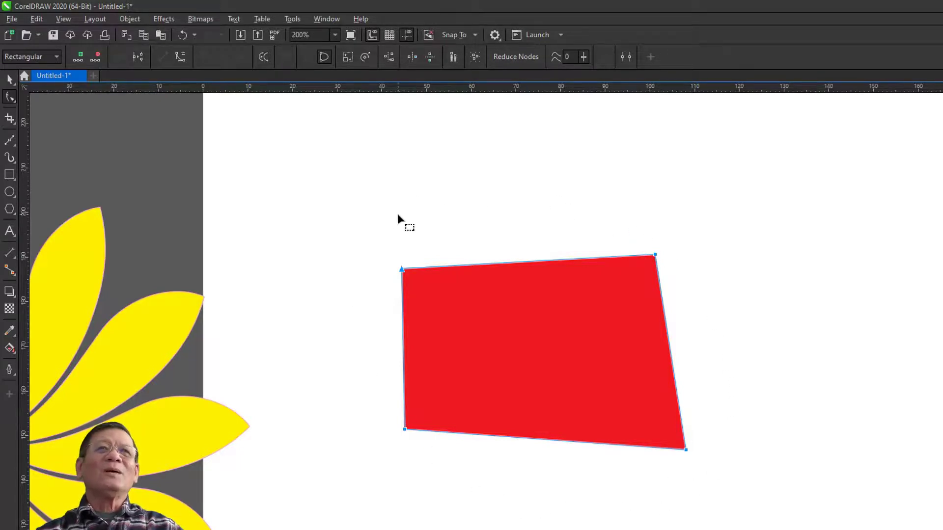
{"action": "left_click", "coordinate": [181, 57]}
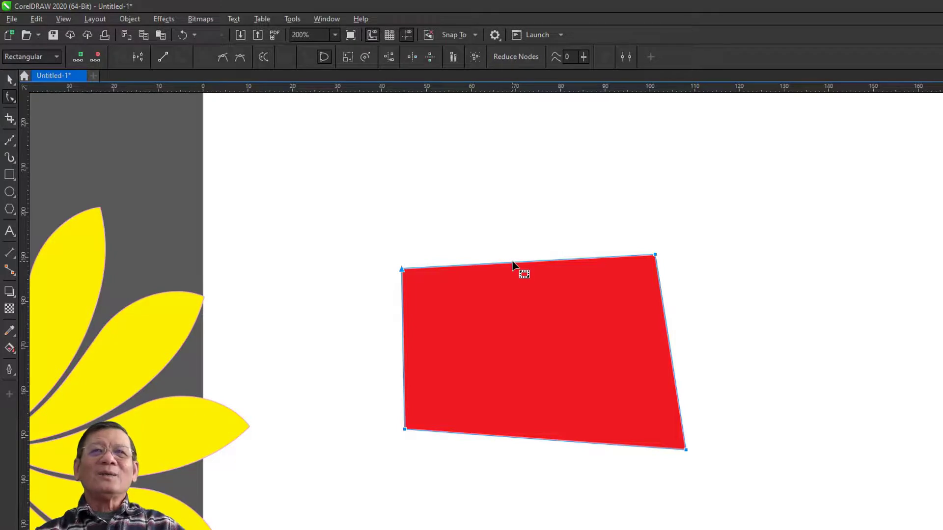
{"action": "left_click_drag", "start_coordinate": [512, 263], "coordinate": [510, 203]}
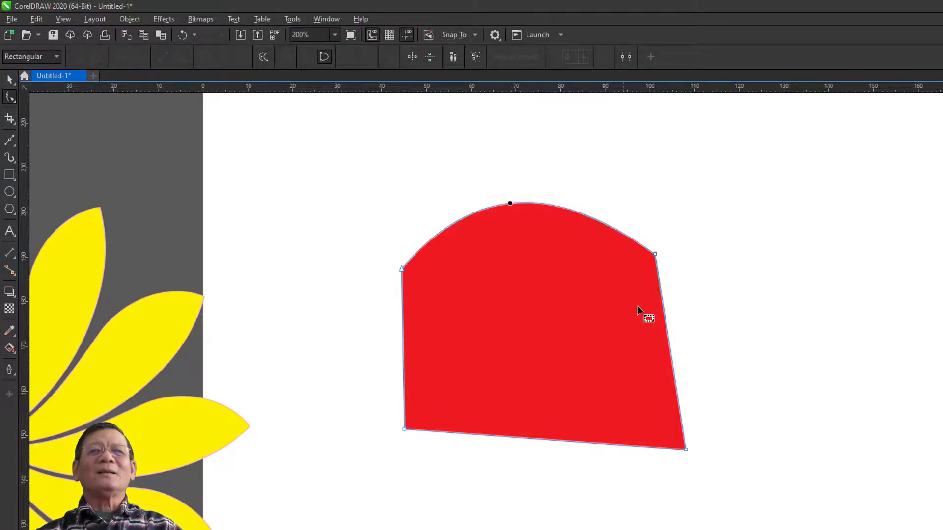
- Bend the right, bottom and left edges of the red shape inward into concave curves
{"action": "left_click", "coordinate": [658, 317]}
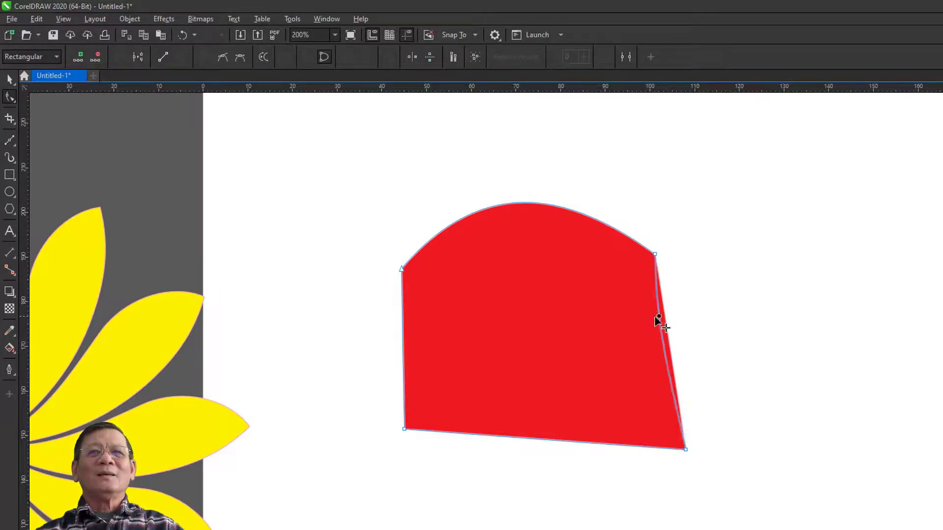
{"action": "left_click_drag", "start_coordinate": [658, 319], "coordinate": [628, 320]}
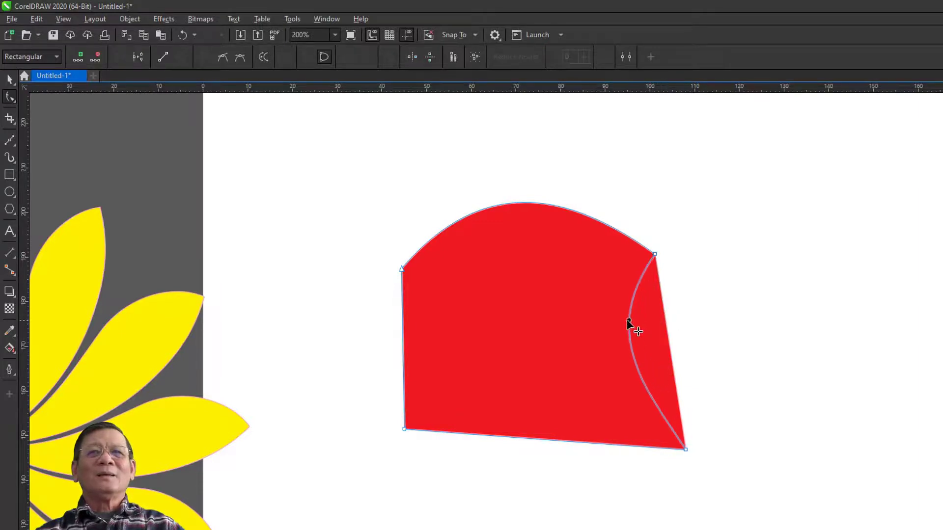
{"action": "left_click", "coordinate": [553, 441]}
{"action": "left_click_drag", "start_coordinate": [553, 441], "coordinate": [546, 394]}
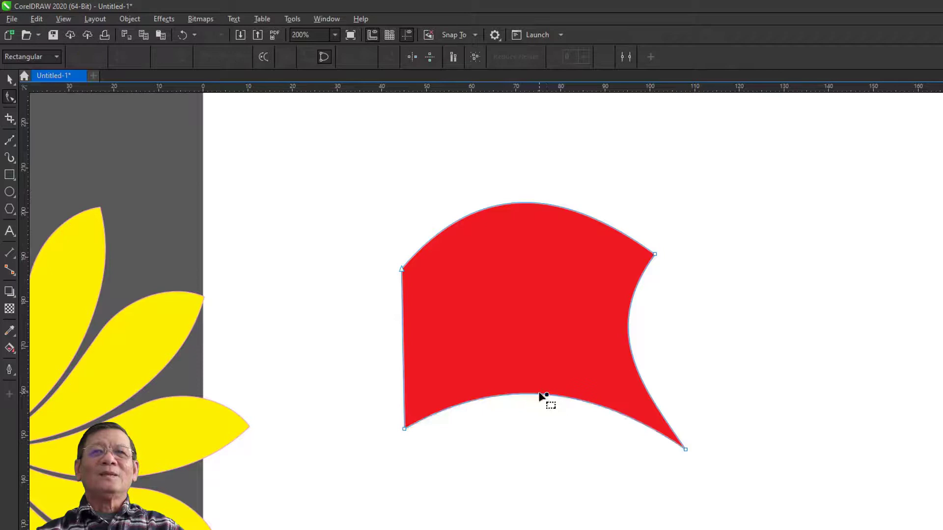
{"action": "left_click", "coordinate": [404, 331]}
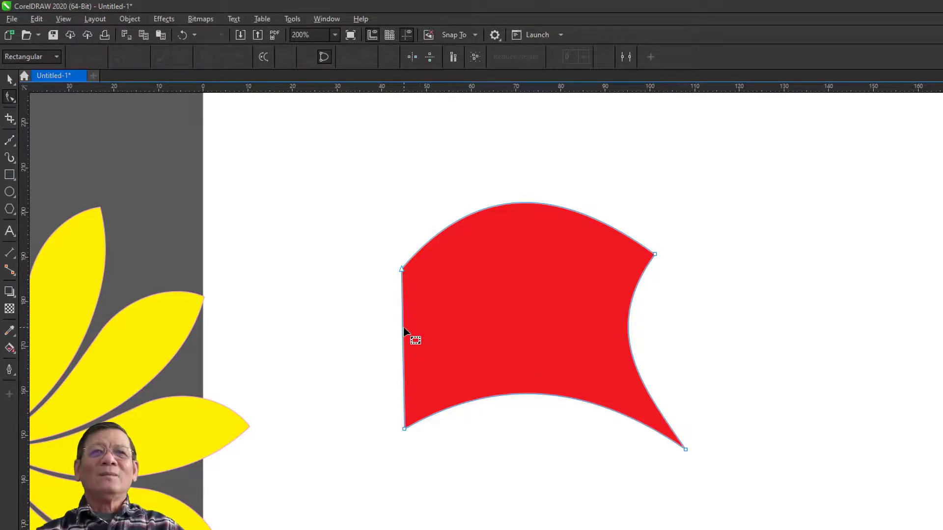
{"action": "left_click_drag", "start_coordinate": [403, 323], "coordinate": [429, 322]}
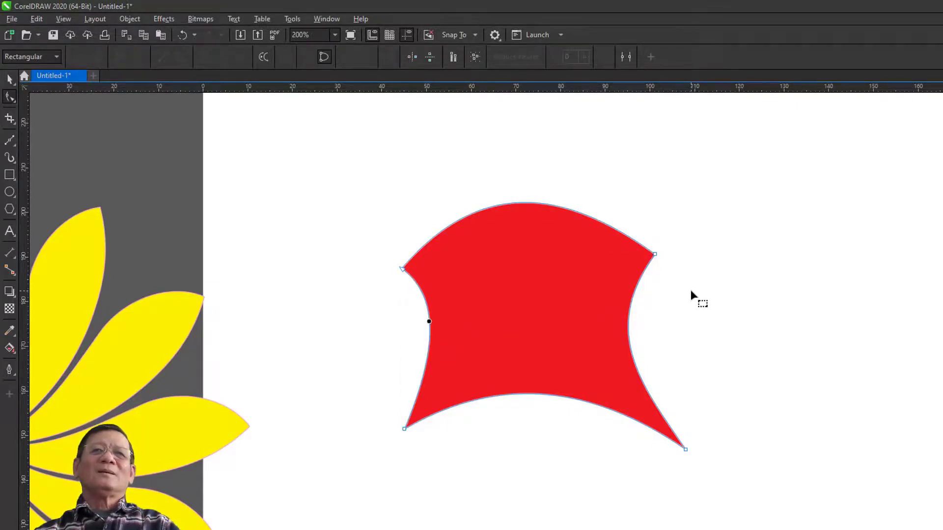
{"action": "key", "text": "space"}
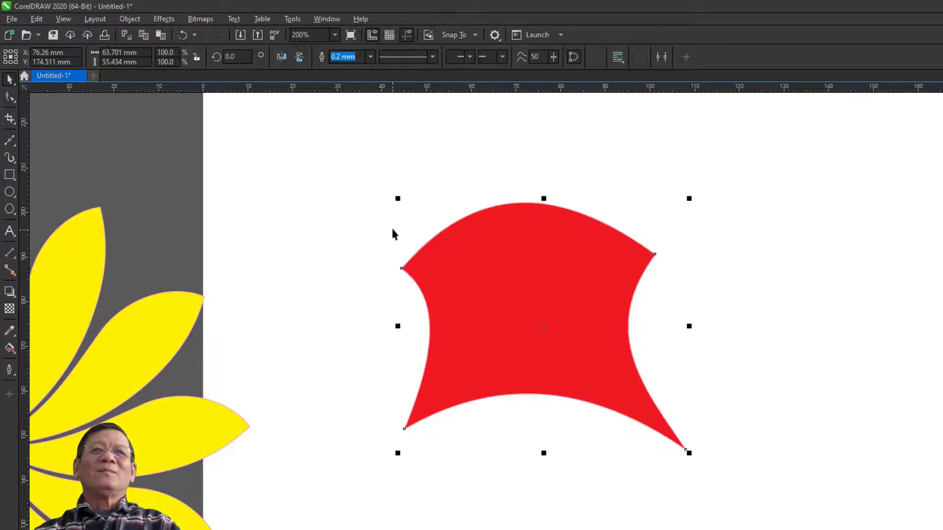
- Select the upper-left corner node and shorten its handle on the top edge to flatten the arch slightly
{"action": "left_click", "coordinate": [9, 97]}
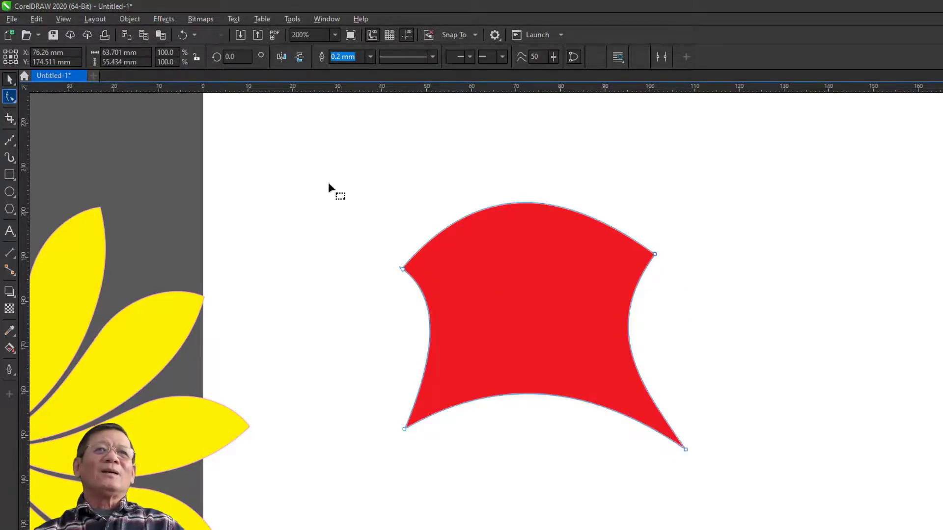
{"action": "left_click_drag", "start_coordinate": [348, 217], "coordinate": [458, 309]}
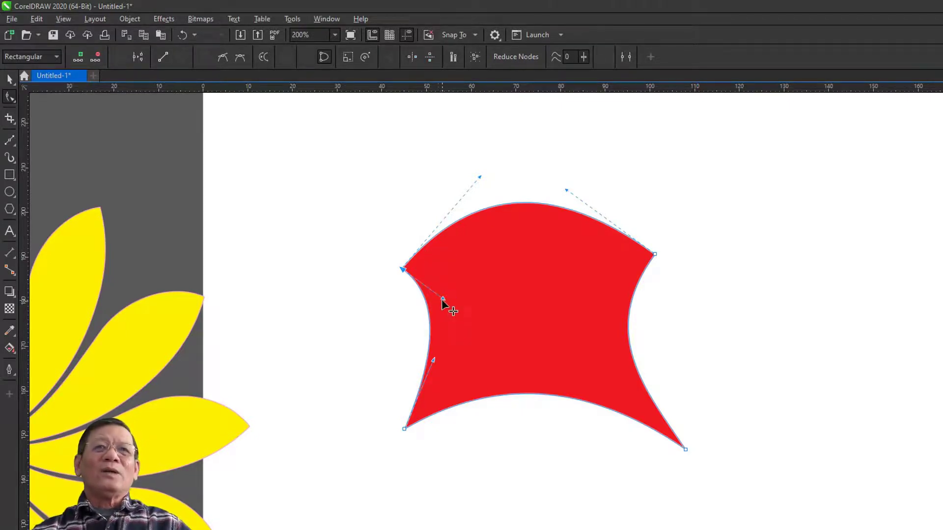
{"action": "left_click_drag", "start_coordinate": [481, 178], "coordinate": [462, 200]}
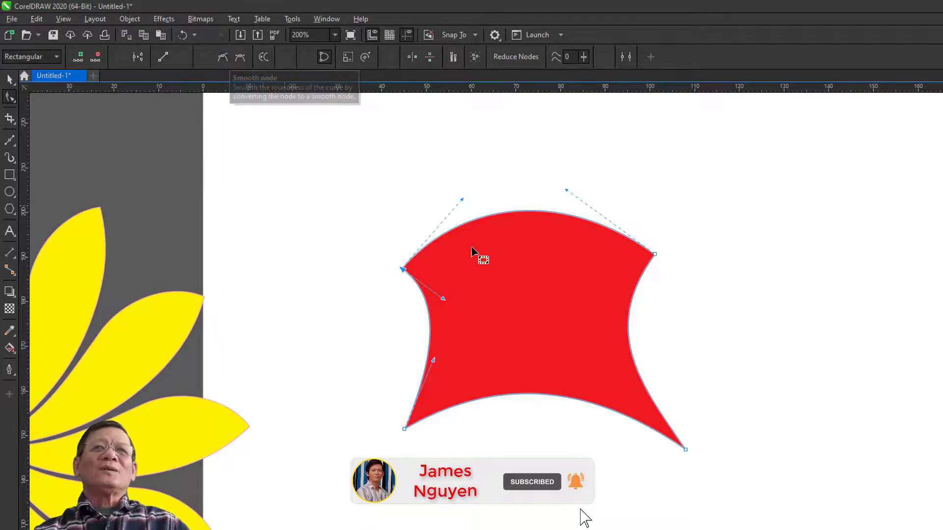
- Add a node near the middle of each of the red shape's top, right, bottom and left curves
{"action": "left_click", "coordinate": [514, 212]}
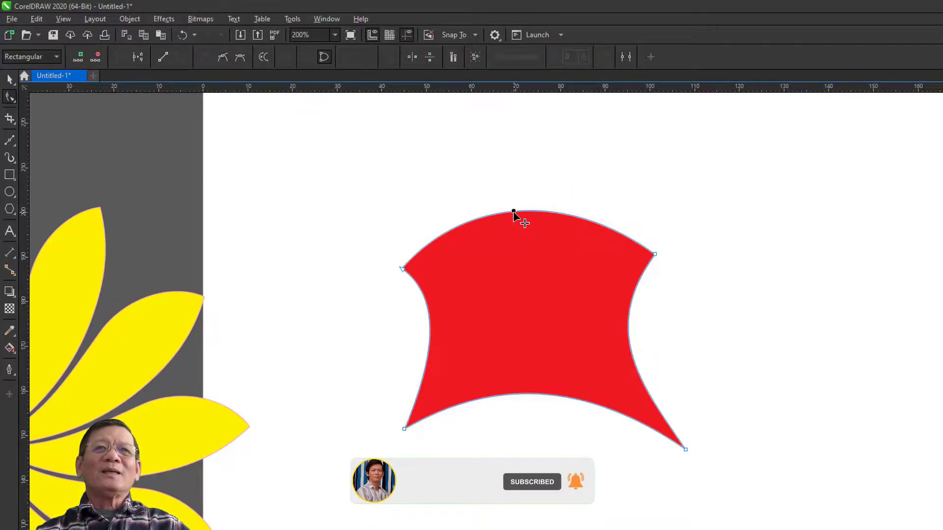
{"action": "double_click", "coordinate": [513, 212]}
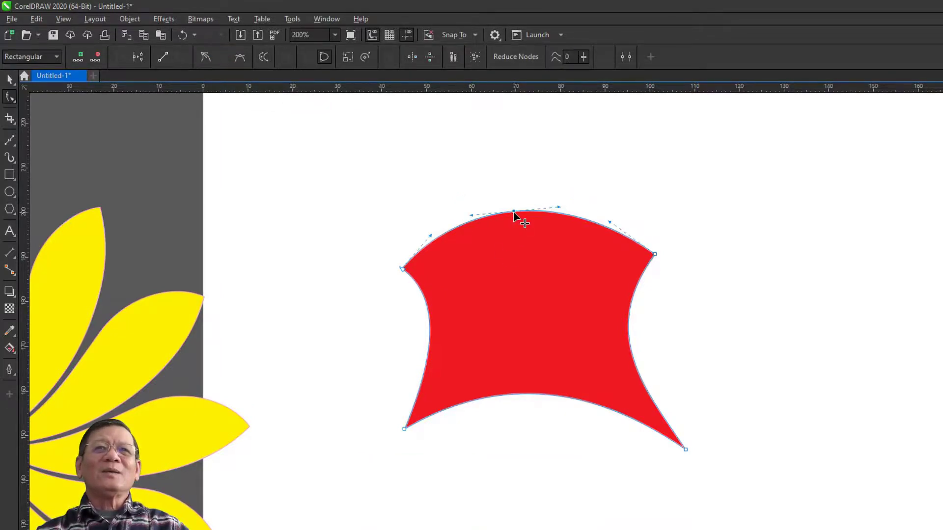
{"action": "left_click", "coordinate": [628, 331]}
{"action": "double_click", "coordinate": [628, 331]}
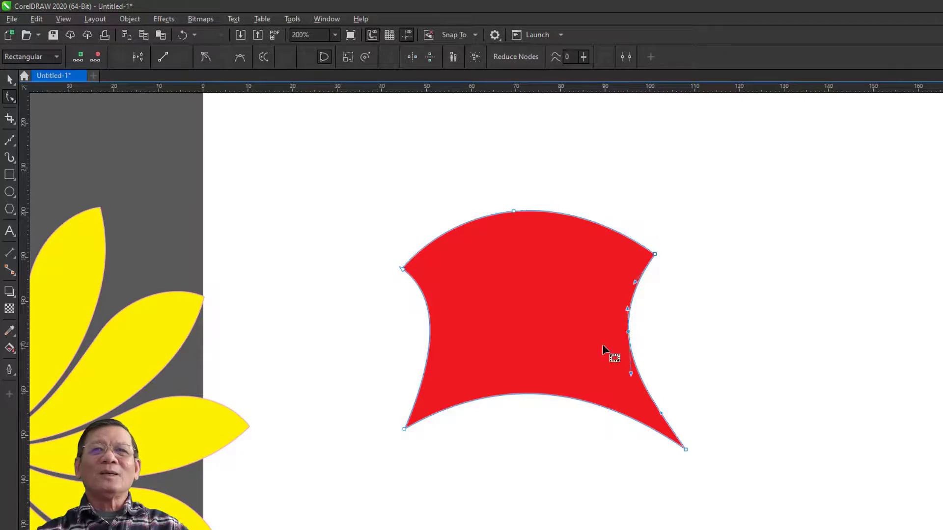
{"action": "double_click", "coordinate": [526, 393]}
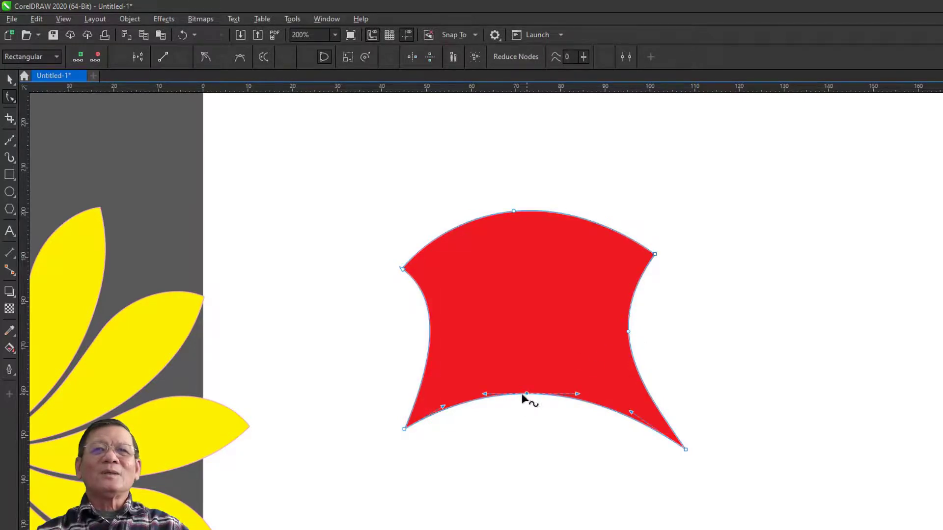
{"action": "double_click", "coordinate": [429, 331]}
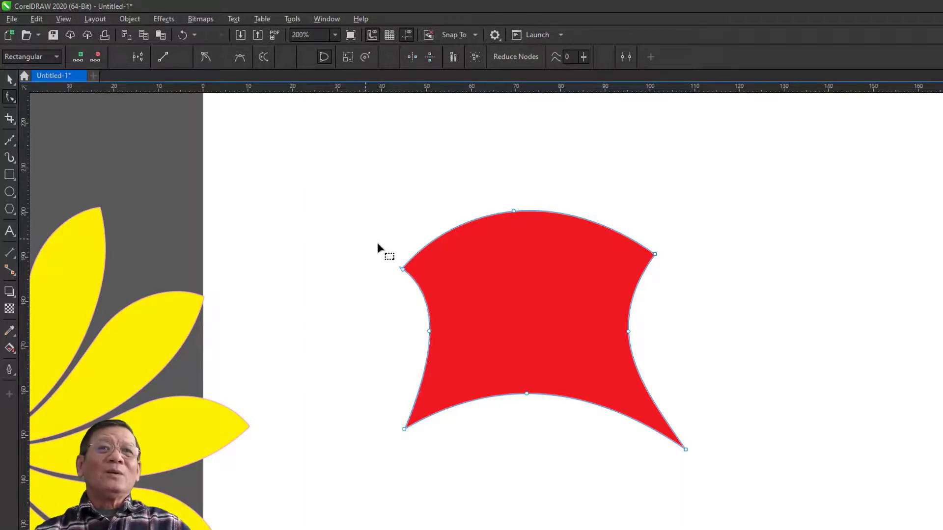
- Reshape the curves at the upper-left corner node, pointing its left-edge handle inward to the right and its top-edge handle almost straight up
{"action": "left_click_drag", "start_coordinate": [368, 238], "coordinate": [420, 298]}
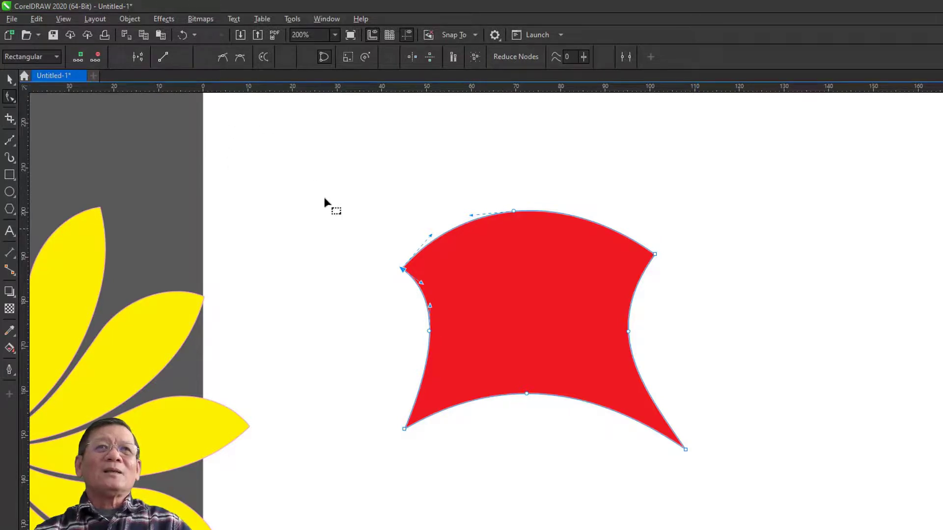
{"action": "left_click", "coordinate": [241, 58]}
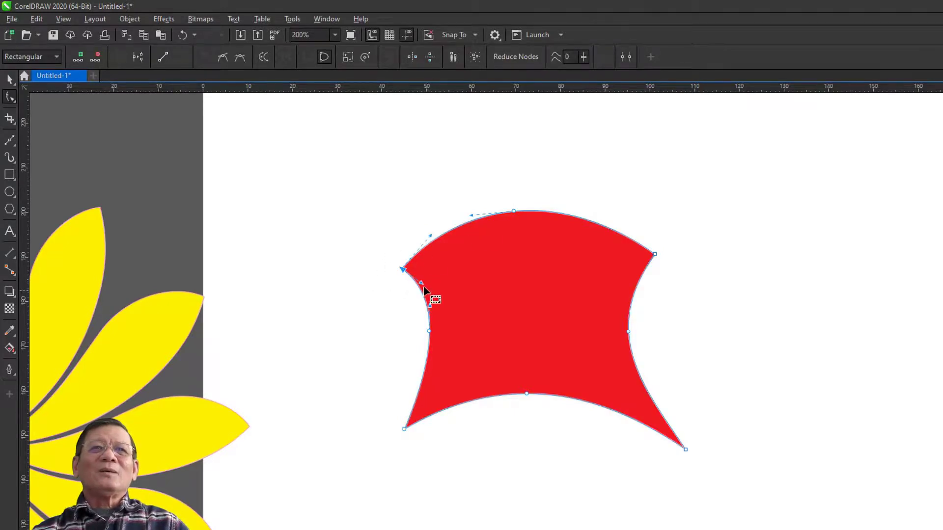
{"action": "left_click_drag", "start_coordinate": [420, 284], "coordinate": [437, 272]}
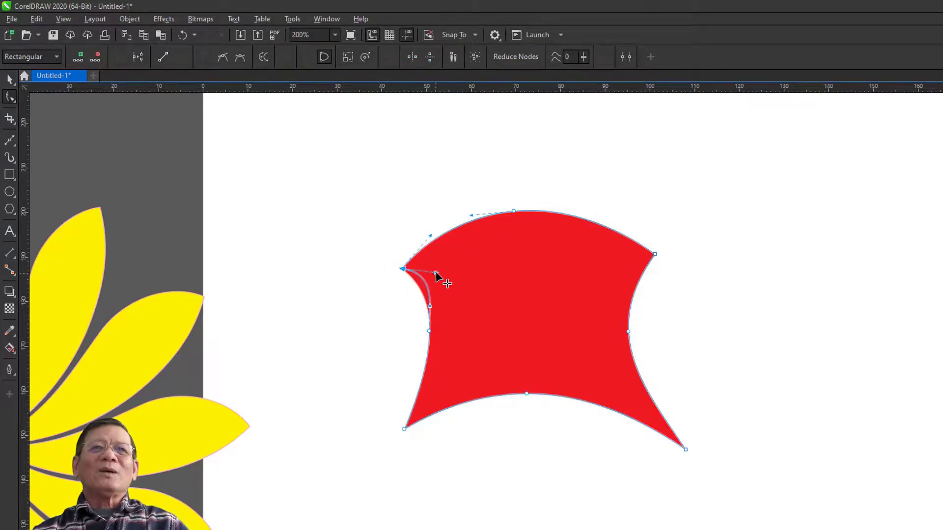
{"action": "left_click_drag", "start_coordinate": [432, 238], "coordinate": [383, 204]}
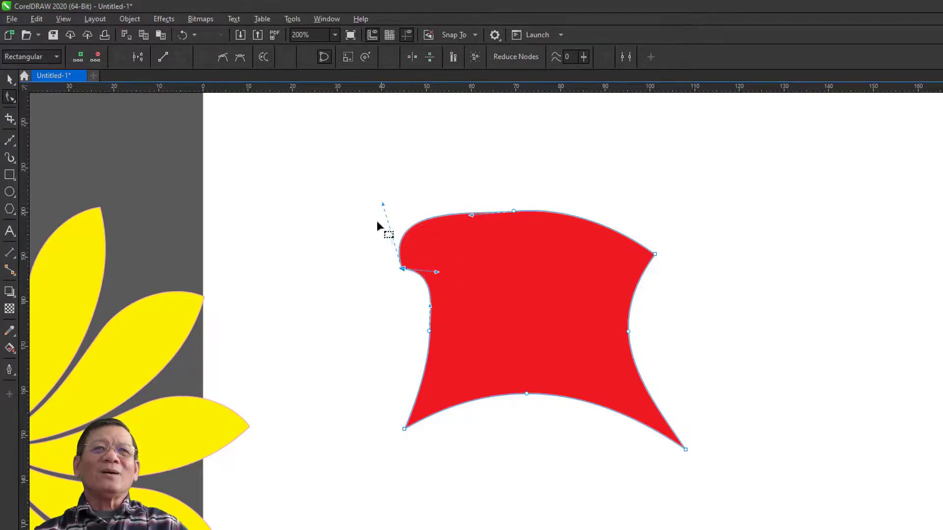
{"action": "left_click", "coordinate": [383, 205]}
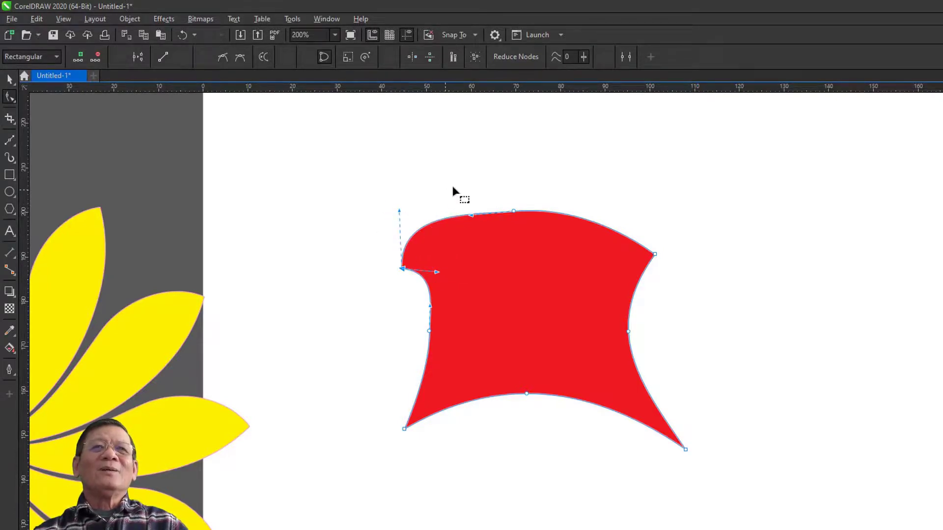
- Move the top edge's middle node up and slightly to the left to raise the arch
{"action": "left_click_drag", "start_coordinate": [461, 175], "coordinate": [497, 188]}
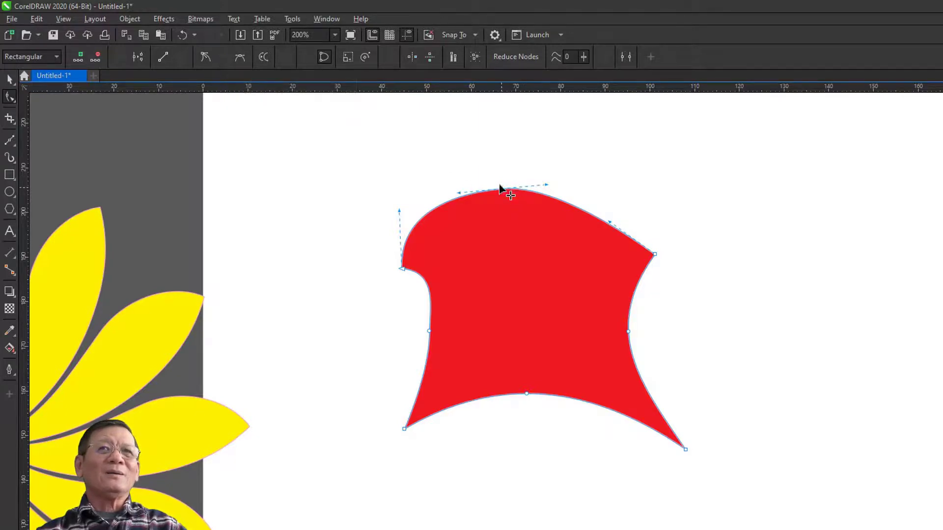
{"action": "left_click_drag", "start_coordinate": [501, 187], "coordinate": [500, 181]}
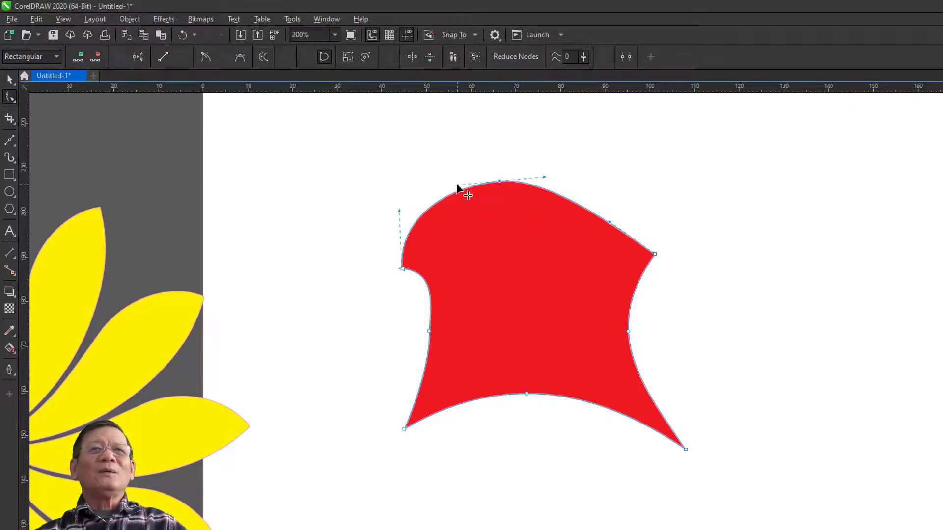
{"action": "key", "text": "F2"}
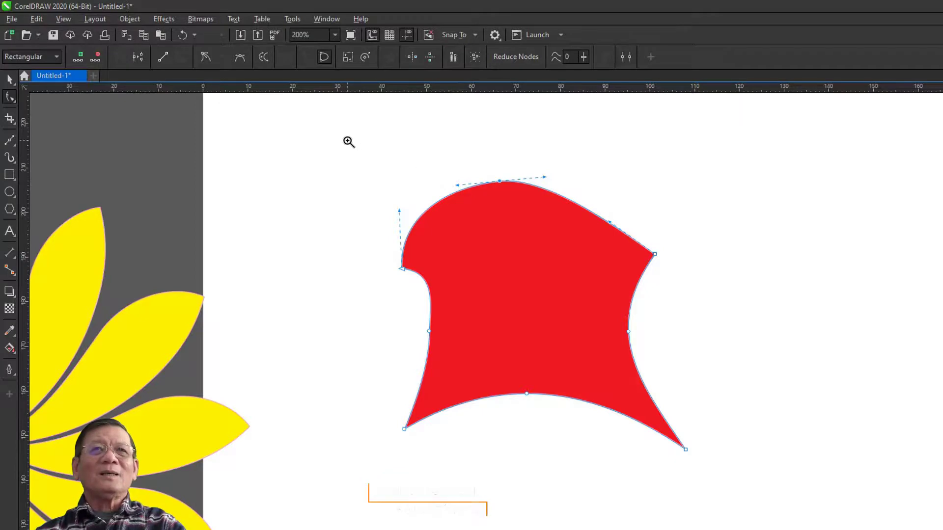
{"action": "left_click_drag", "start_coordinate": [347, 143], "coordinate": [706, 358]}
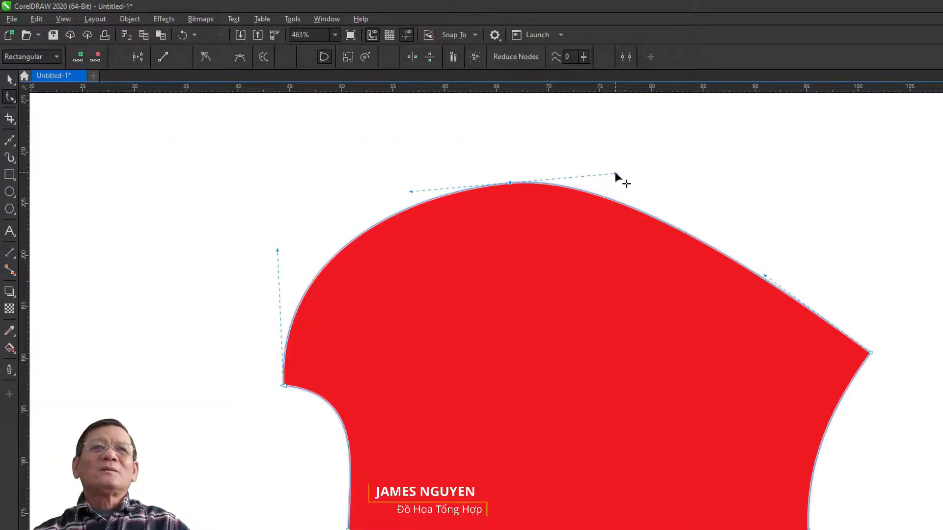
- Lengthen both handles of the top edge's middle node, making the right one longer and levelling them to round the arch
{"action": "left_click_drag", "start_coordinate": [615, 173], "coordinate": [665, 170]}
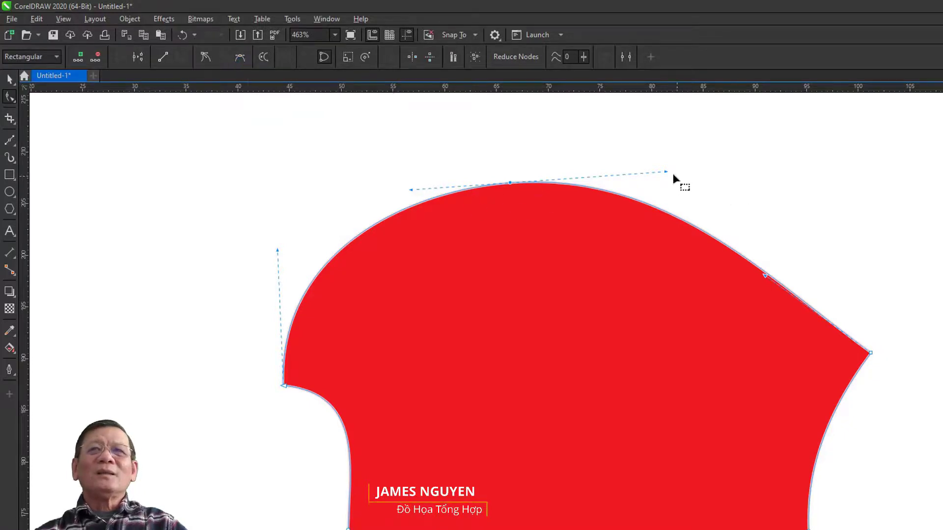
{"action": "left_click_drag", "start_coordinate": [665, 169], "coordinate": [696, 176]}
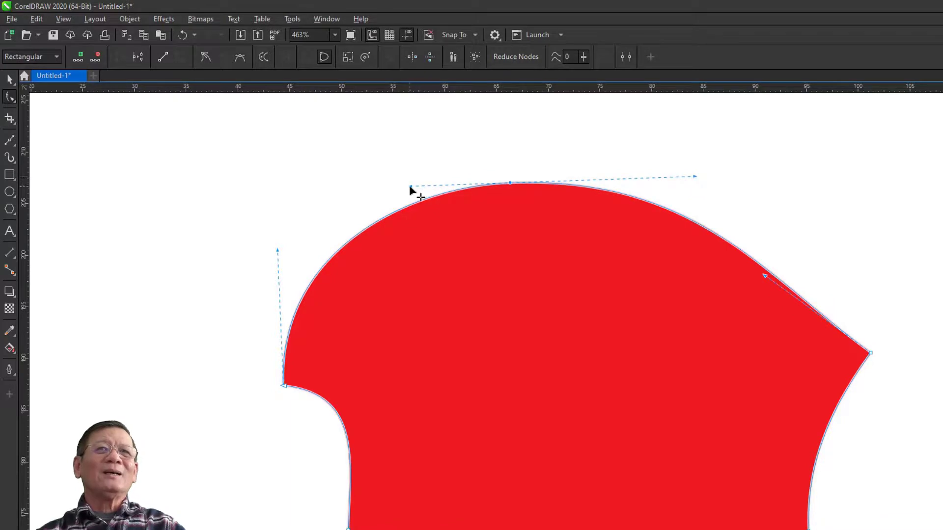
{"action": "mouse_move", "coordinate": [412, 186]}
{"action": "left_mouse_down"}
{"action": "mouse_move", "coordinate": [349, 180]}
{"action": "mouse_move", "coordinate": [306, 155]}
{"action": "mouse_move", "coordinate": [296, 165]}
{"action": "mouse_move", "coordinate": [393, 184]}
{"action": "left_mouse_up"}
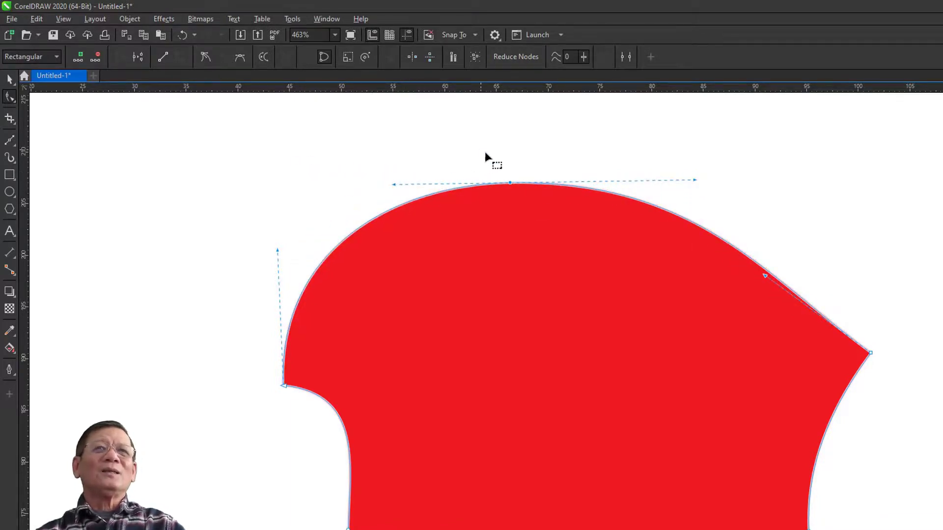
- Make the top edge's middle node symmetrical, then shorten its handles and tilt the left one slightly down
{"action": "left_click_drag", "start_coordinate": [484, 152], "coordinate": [555, 227]}
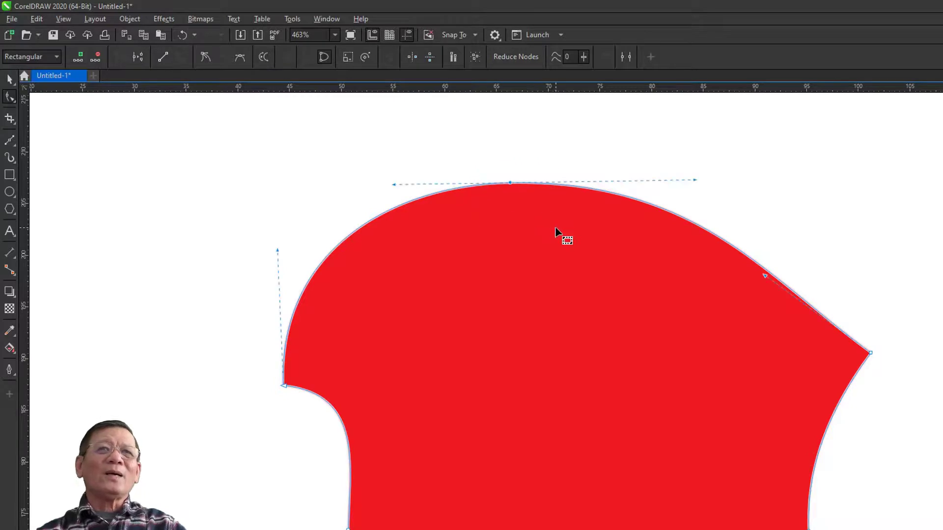
{"action": "left_click", "coordinate": [240, 59]}
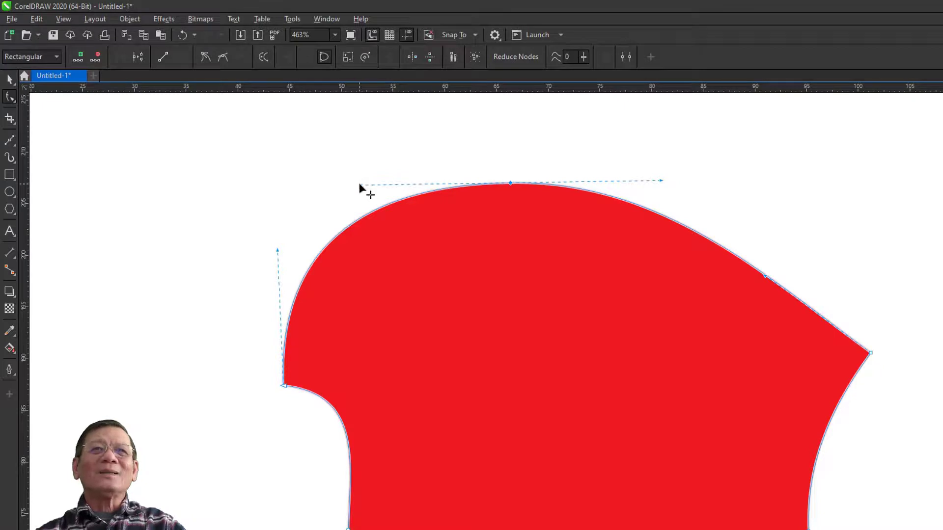
{"action": "left_click_drag", "start_coordinate": [360, 185], "coordinate": [378, 192]}
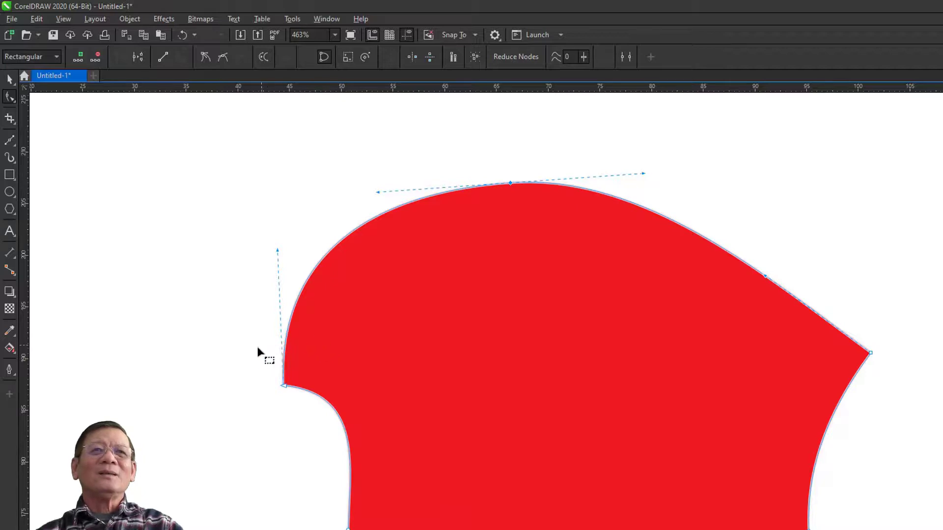
- Move the right edge's middle node slightly inward and down, and lengthen its upper handle to reshape the curve
{"action": "left_click_drag", "start_coordinate": [275, 399], "coordinate": [311, 414]}
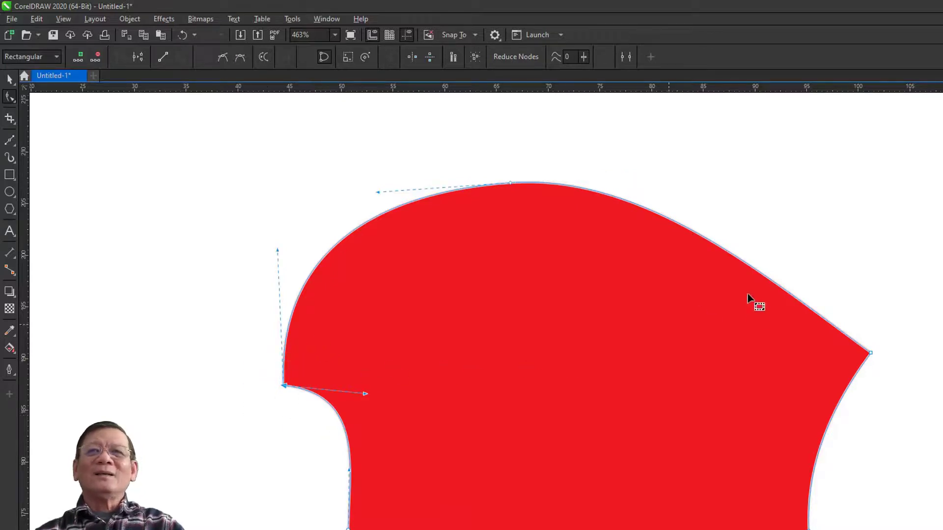
{"action": "left_click_drag", "start_coordinate": [743, 377], "coordinate": [619, 314]}
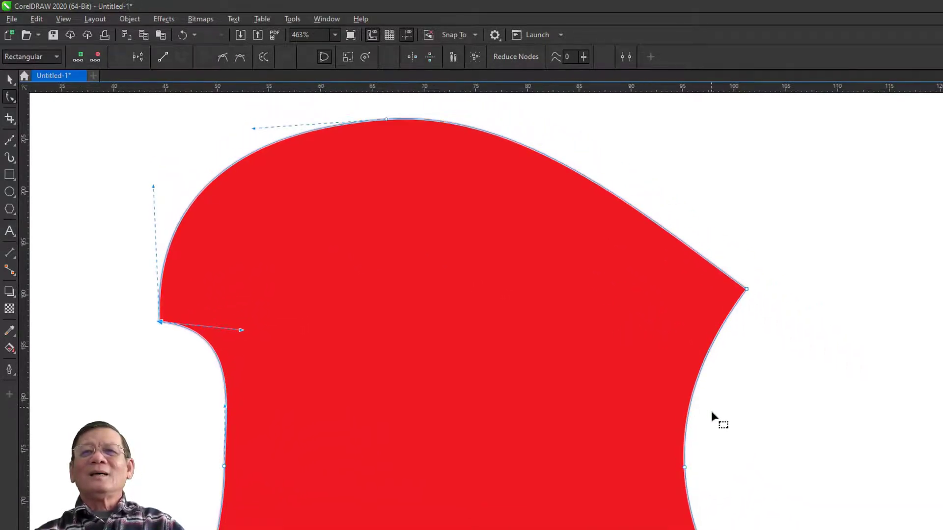
{"action": "left_click_drag", "start_coordinate": [616, 414], "coordinate": [724, 481]}
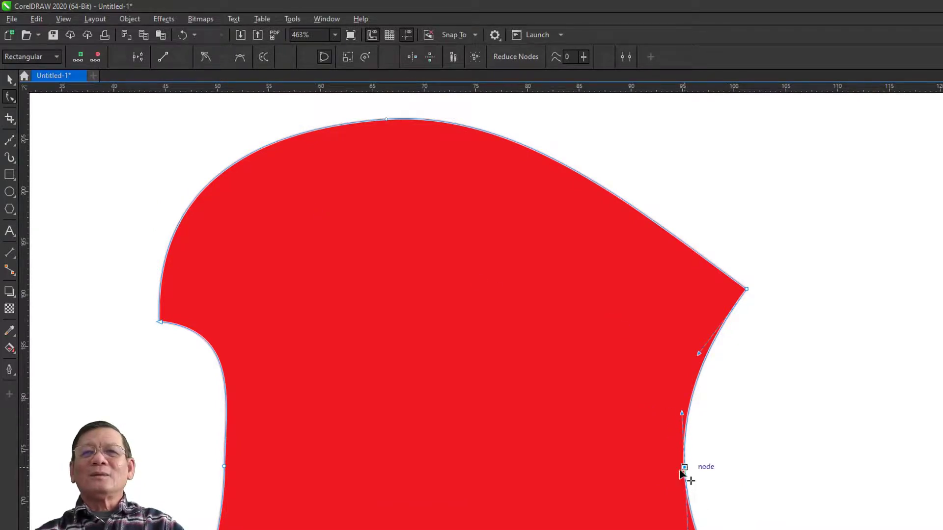
{"action": "left_click_drag", "start_coordinate": [684, 469], "coordinate": [677, 474]}
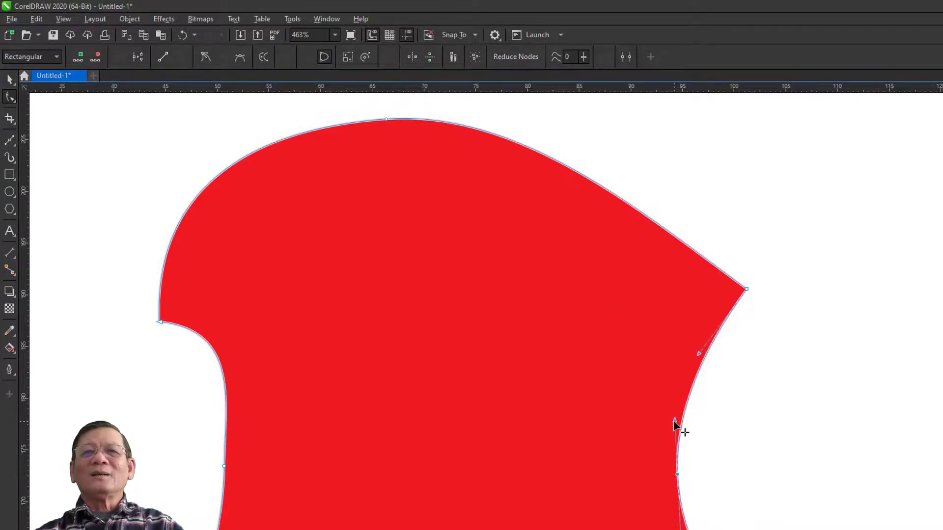
{"action": "left_click_drag", "start_coordinate": [673, 421], "coordinate": [673, 393]}
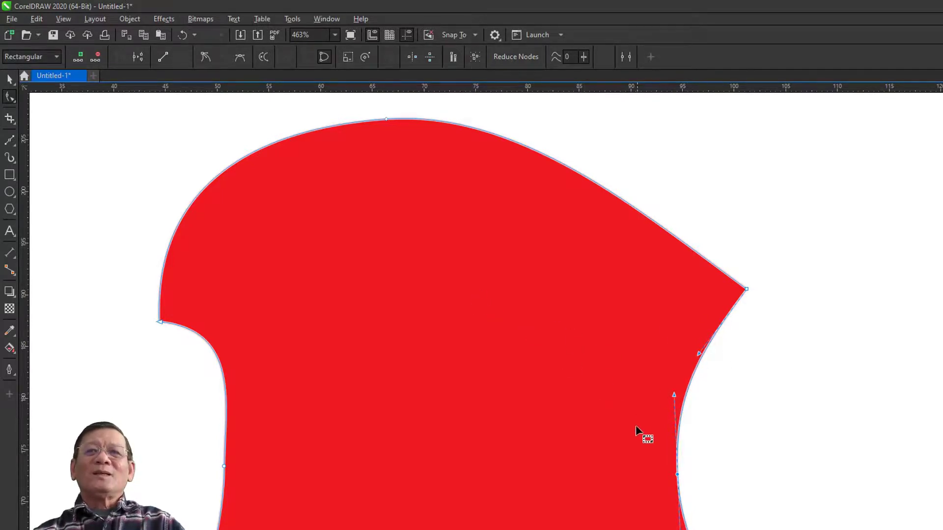
- Convert the upper segment of the right edge to a straight line and move the upper-right corner node up and outward
{"action": "left_click_drag", "start_coordinate": [636, 427], "coordinate": [702, 508]}
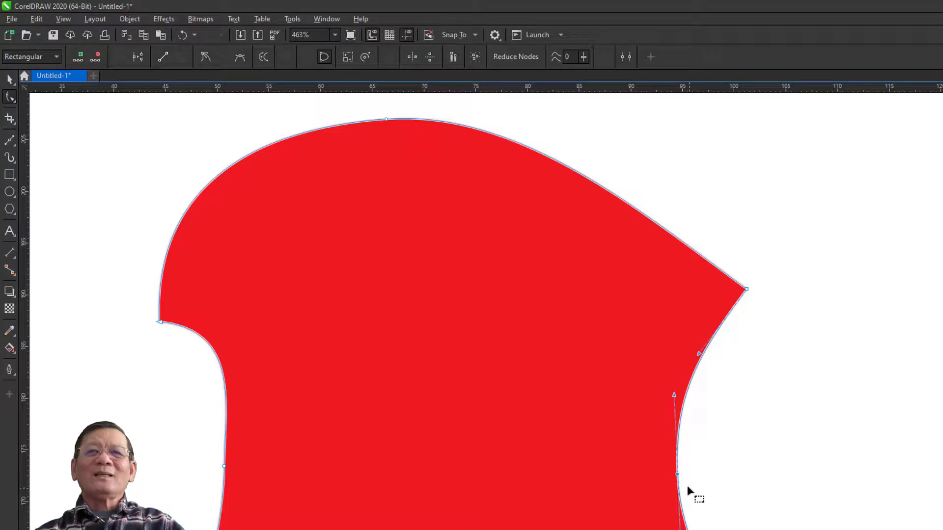
{"action": "left_click", "coordinate": [162, 58]}
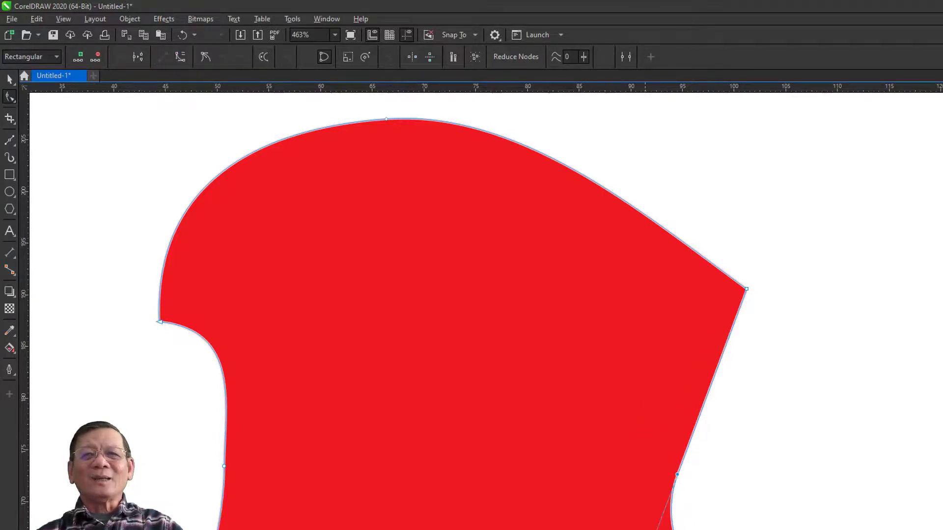
{"action": "mouse_move", "coordinate": [645, 529]}
{"action": "left_mouse_down"}
{"action": "mouse_move", "coordinate": [667, 528]}
{"action": "mouse_move", "coordinate": [683, 504]}
{"action": "mouse_move", "coordinate": [665, 519]}
{"action": "mouse_move", "coordinate": [675, 497]}
{"action": "mouse_move", "coordinate": [662, 521]}
{"action": "left_mouse_up"}
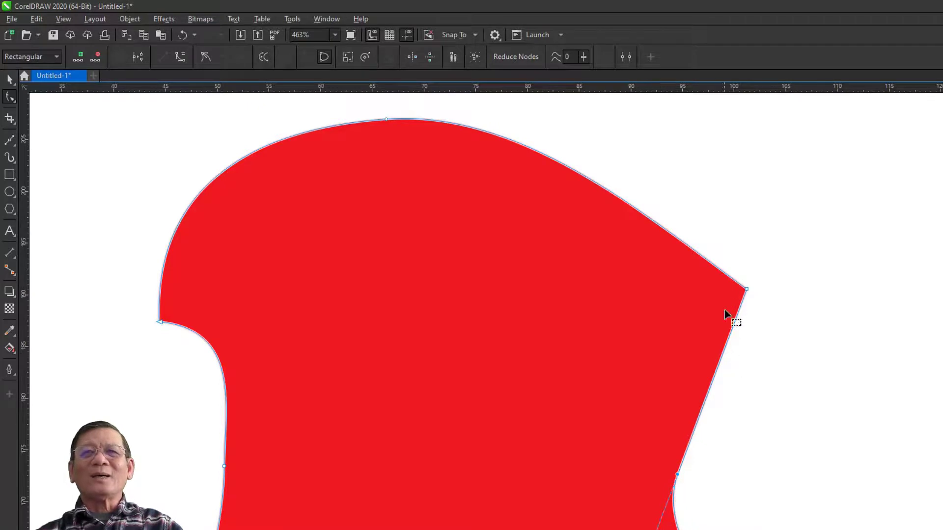
{"action": "left_click", "coordinate": [747, 289]}
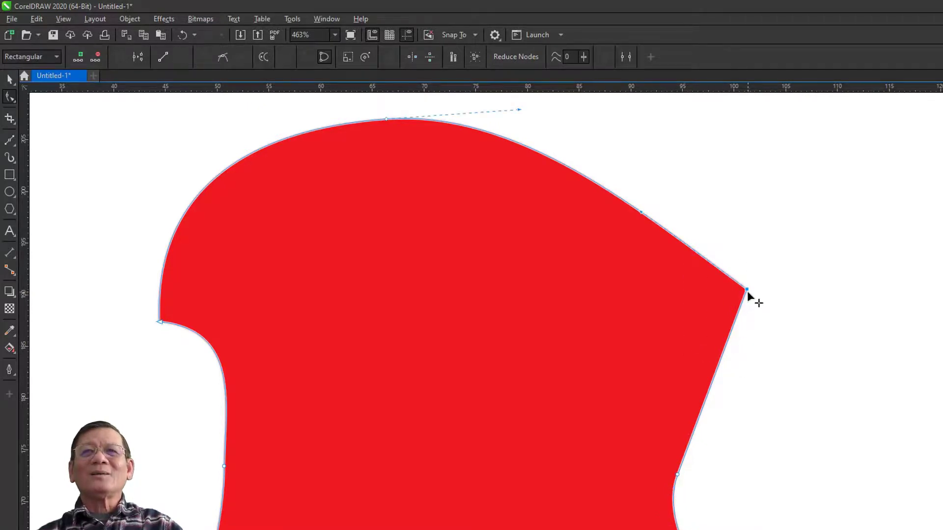
{"action": "left_click_drag", "start_coordinate": [746, 291], "coordinate": [761, 270]}
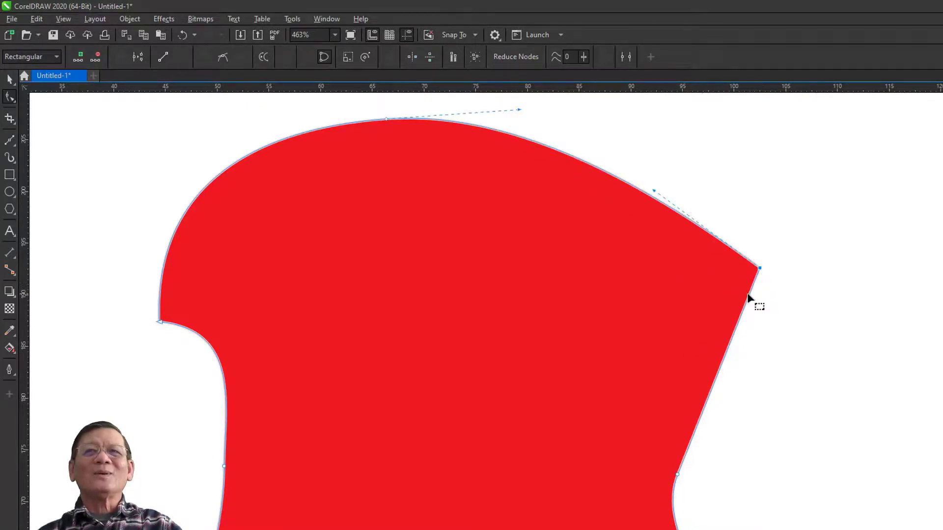
- Convert the straight upper-right segment back to a curve and bend it inward by moving its handles and the right edge's middle node
{"action": "left_click_drag", "start_coordinate": [630, 435], "coordinate": [689, 488]}
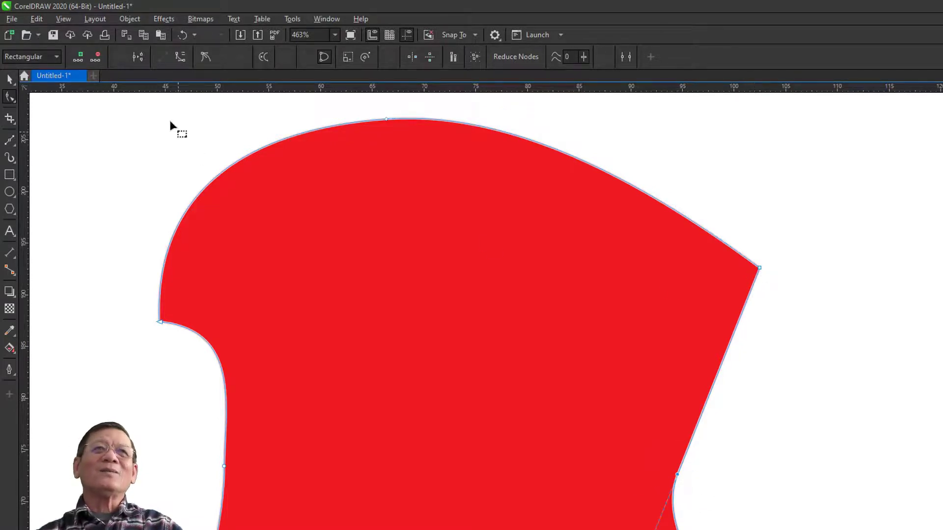
{"action": "left_click", "coordinate": [180, 57]}
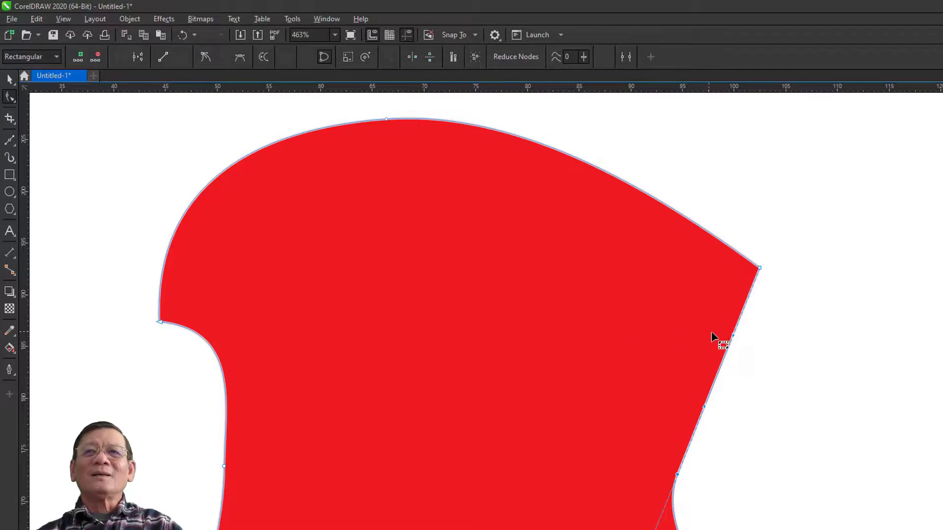
{"action": "left_click_drag", "start_coordinate": [734, 340], "coordinate": [697, 328]}
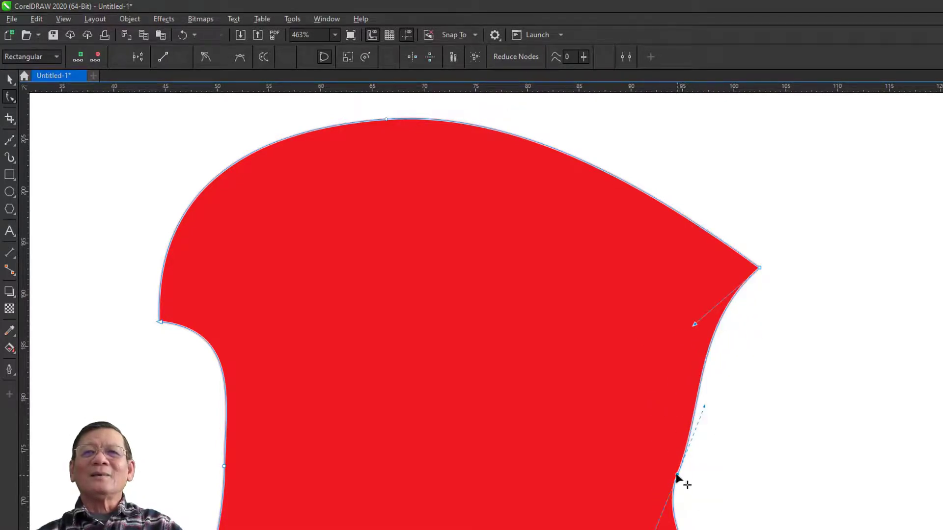
{"action": "left_click_drag", "start_coordinate": [677, 476], "coordinate": [660, 463]}
{"action": "left_click_drag", "start_coordinate": [687, 394], "coordinate": [661, 390]}
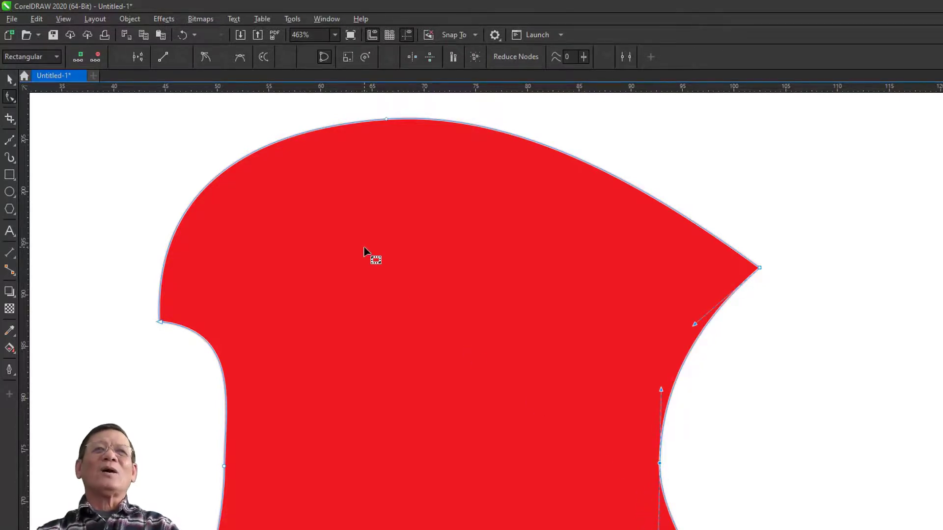
- Leave node editing, return to the Shape tool and select the top edge's middle node to show its handles
{"action": "key", "text": "space"}
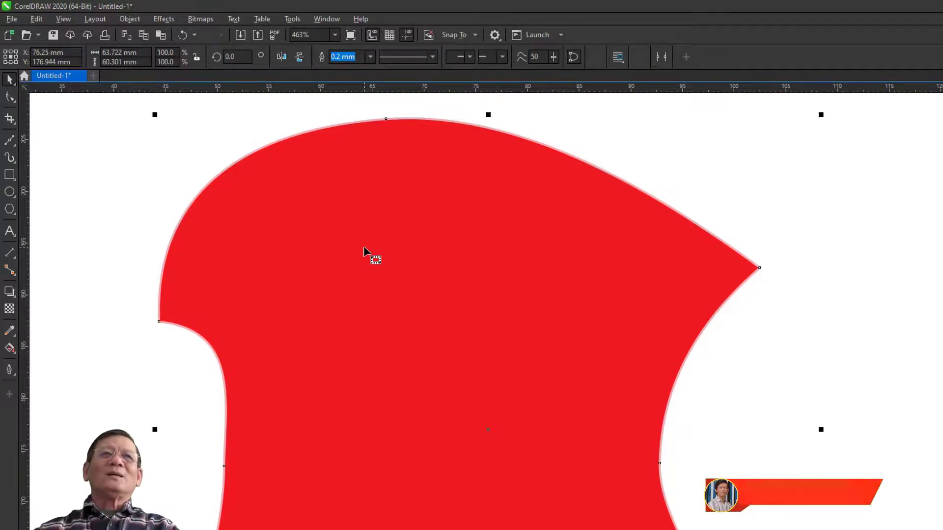
{"action": "left_click", "coordinate": [8, 100]}
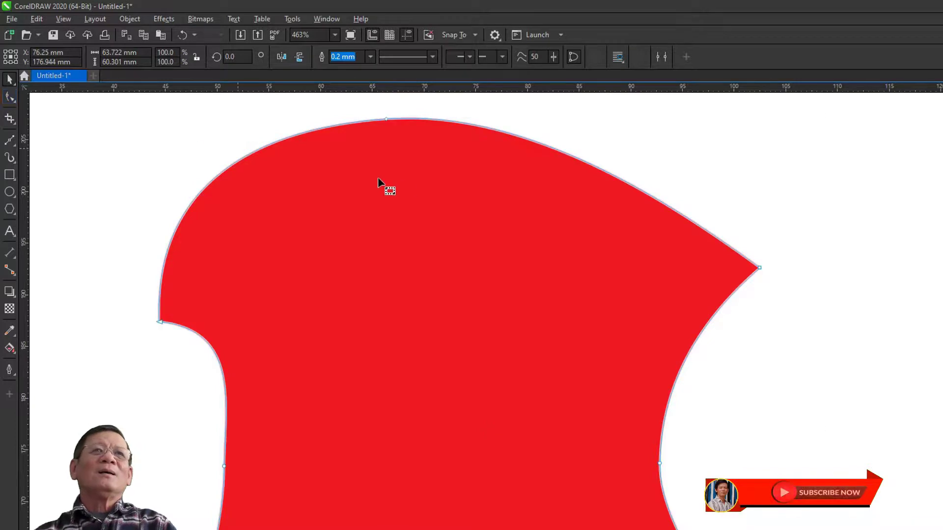
{"action": "left_click", "coordinate": [385, 118]}
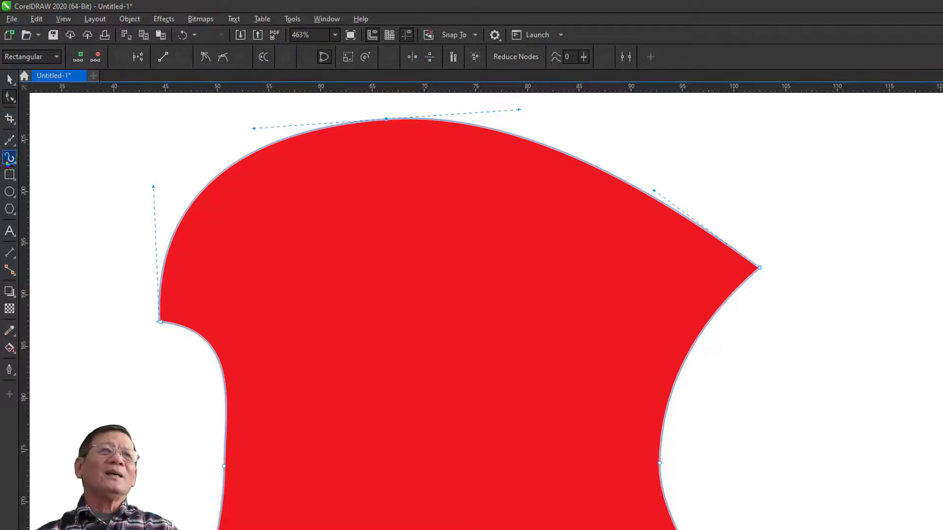
- Draw a straight freehand line rising to the right beside the red shape, about 25 mm wide and 7 mm high
{"action": "left_click", "coordinate": [10, 140]}
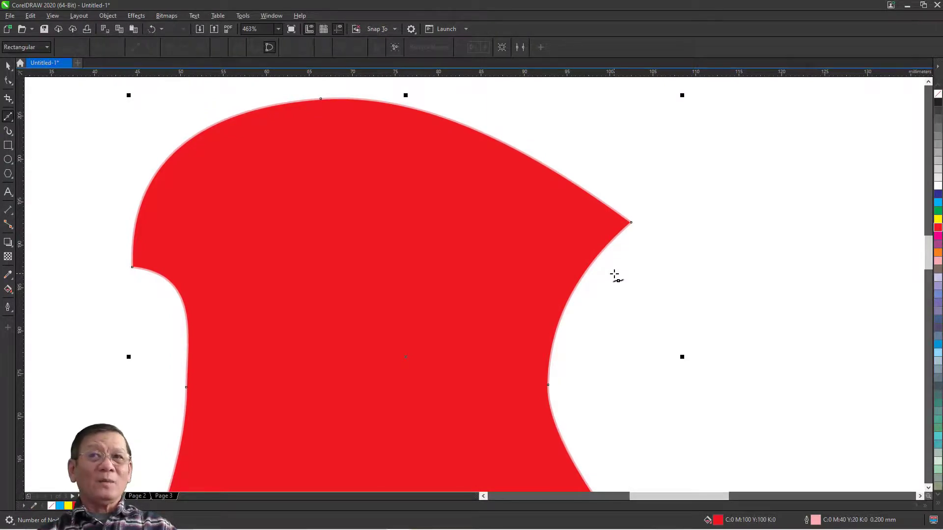
{"action": "left_click", "coordinate": [613, 274]}
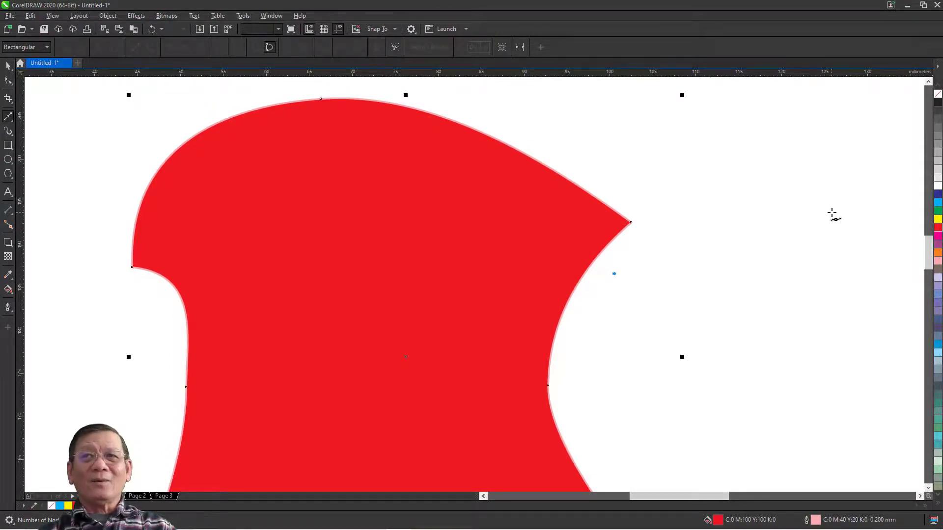
{"action": "left_click", "coordinate": [832, 211]}
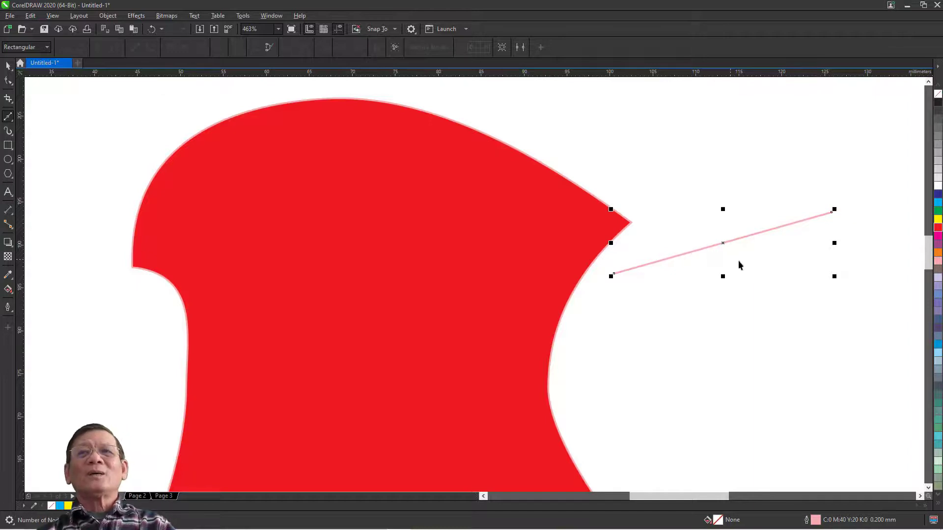
- Select both end nodes of the straight line with the Shape tool and reverse the line's direction
{"action": "key", "text": "space"}
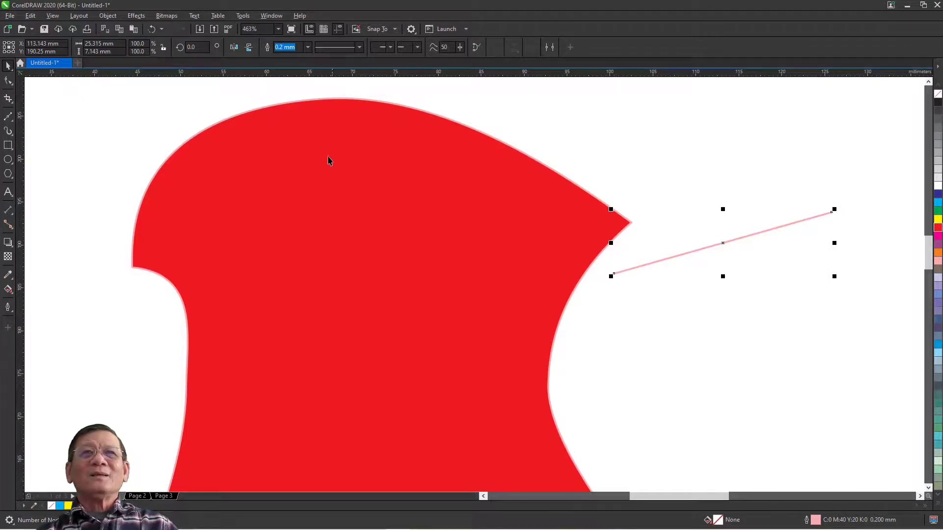
{"action": "left_click", "coordinate": [9, 81]}
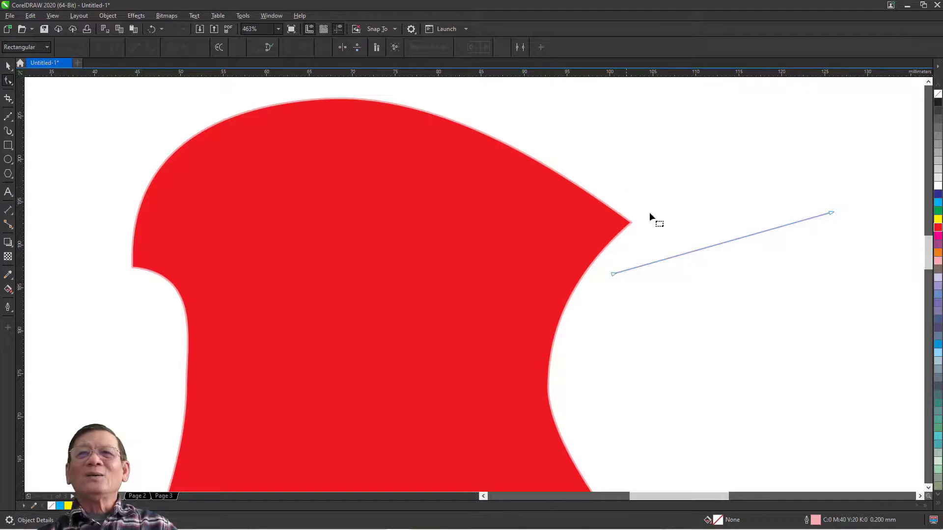
{"action": "left_click_drag", "start_coordinate": [627, 238], "coordinate": [833, 311]}
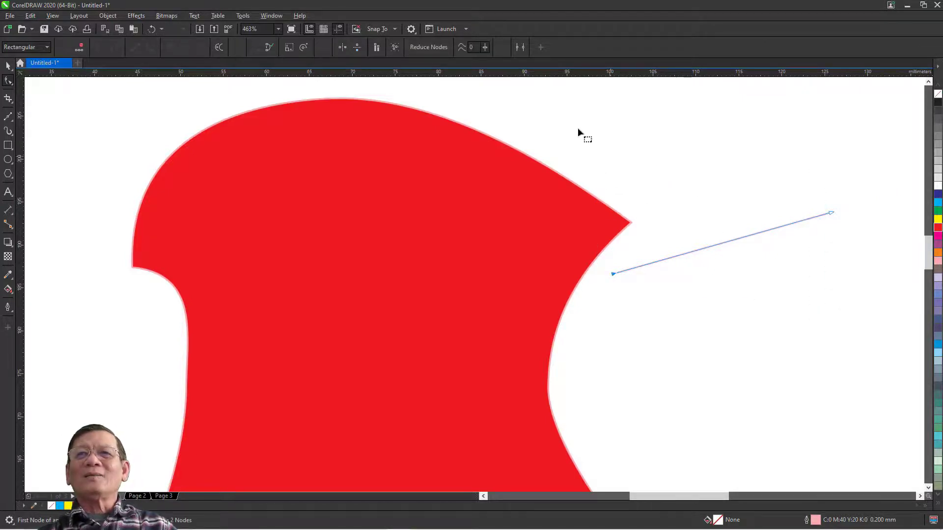
{"action": "left_click_drag", "start_coordinate": [579, 131], "coordinate": [844, 309]}
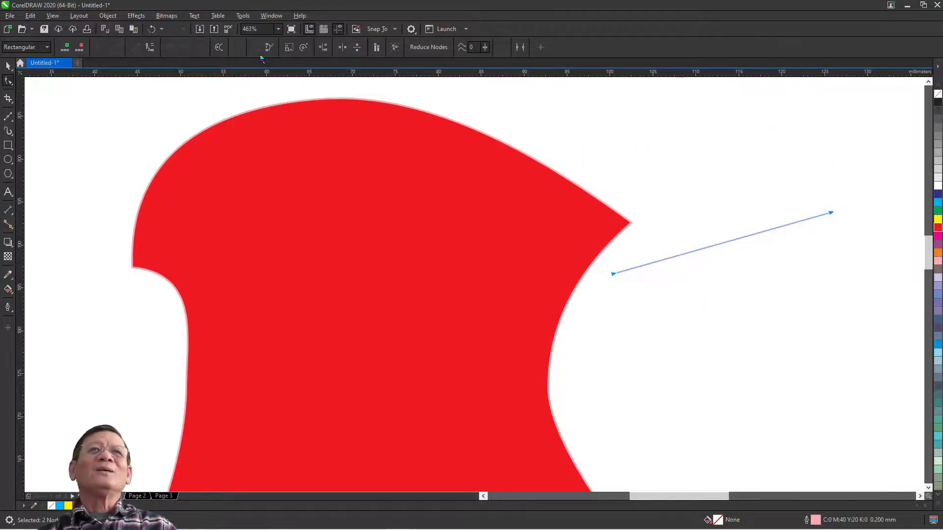
{"action": "left_click", "coordinate": [221, 49]}
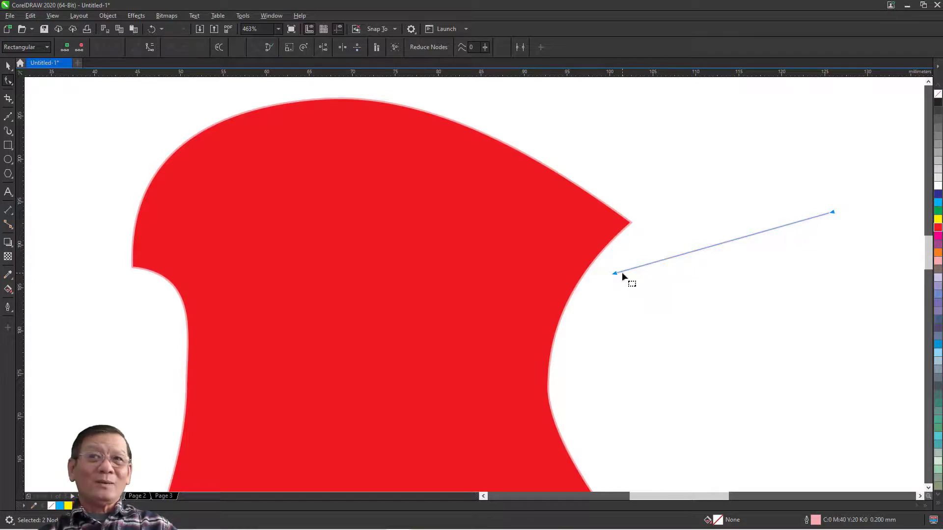
- Delete the straight line and the red shape, leaving only the yellow flower
{"action": "key", "text": "space"}
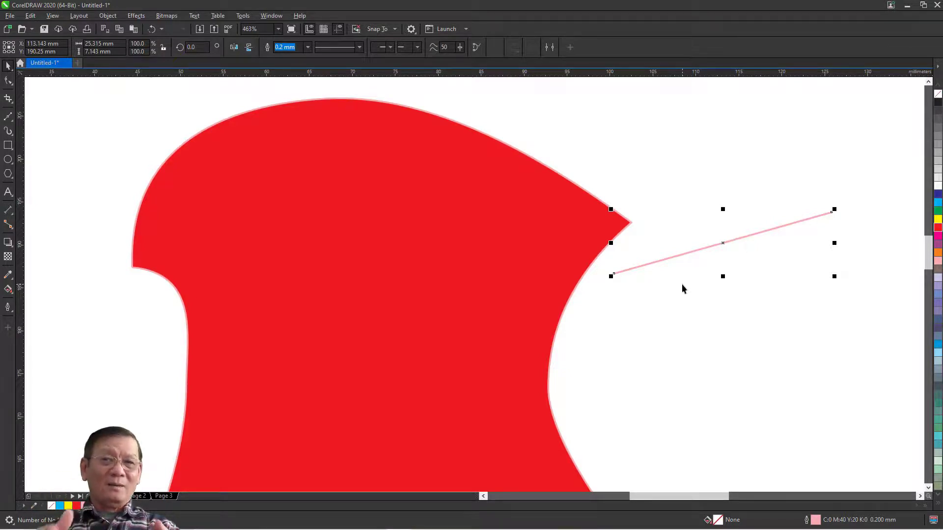
{"action": "key", "text": "Delete"}
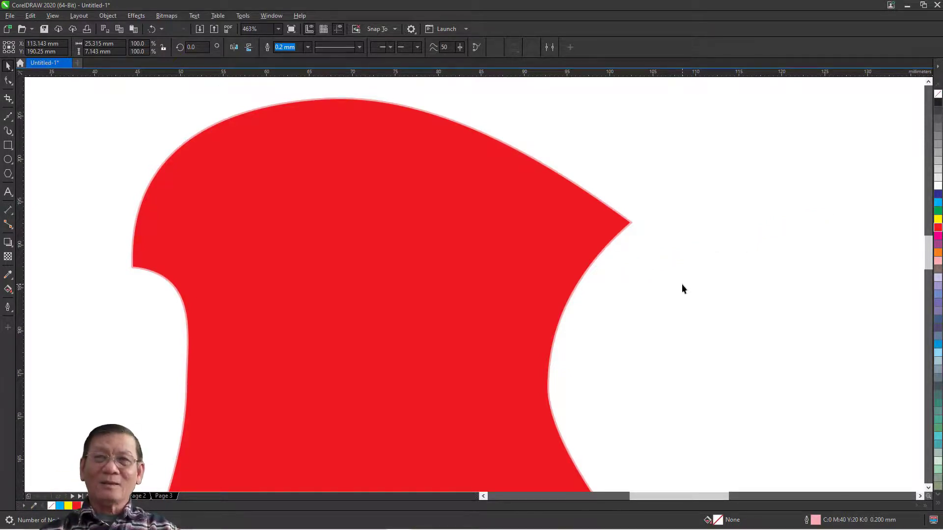
{"action": "key", "text": "F4"}
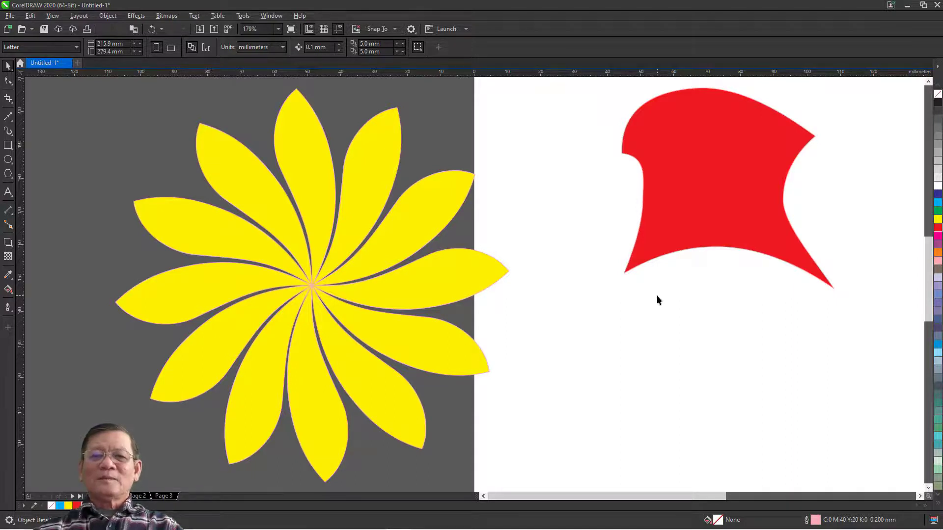
{"action": "left_click", "coordinate": [702, 223]}
{"action": "key", "text": "Delete"}
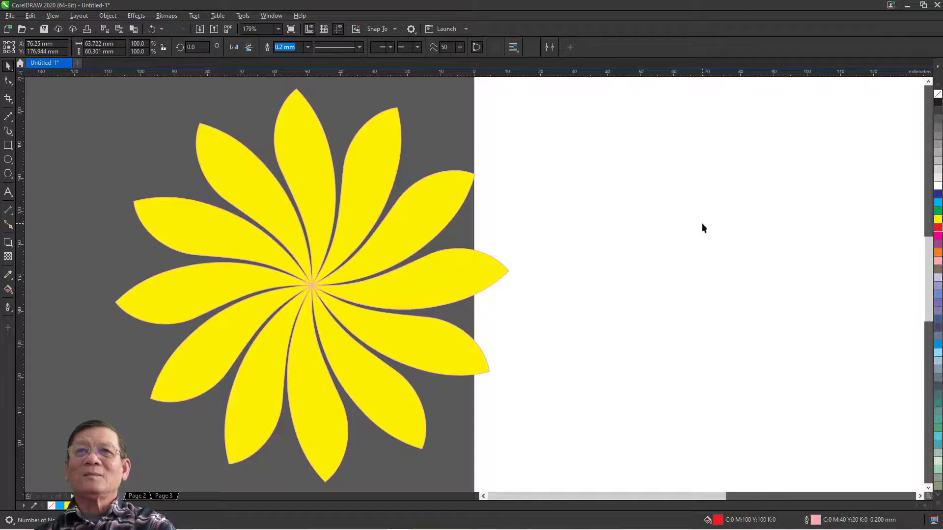
- Draw a red-filled heart about 111 mm wide and 114 mm high on the page with the Common Shapes tool, and delete it
{"action": "key", "text": "shift+F4"}
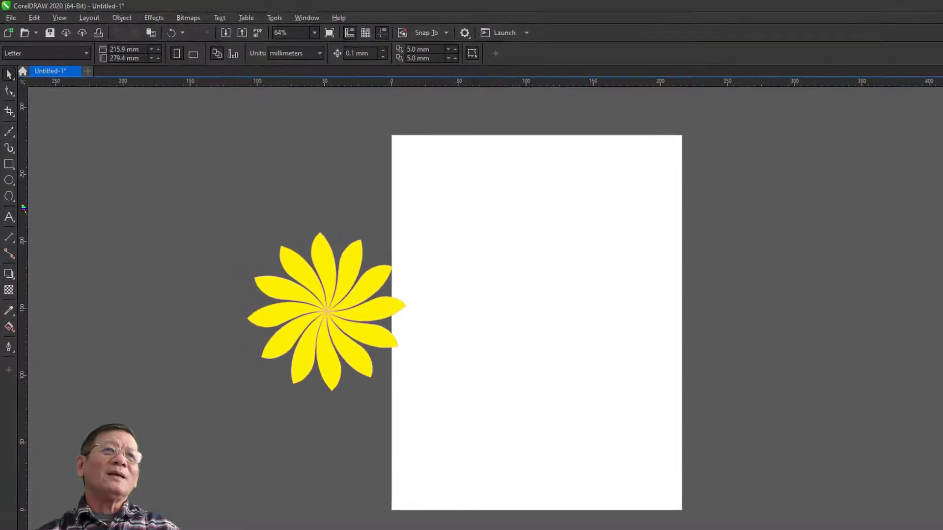
{"action": "left_click", "coordinate": [15, 203]}
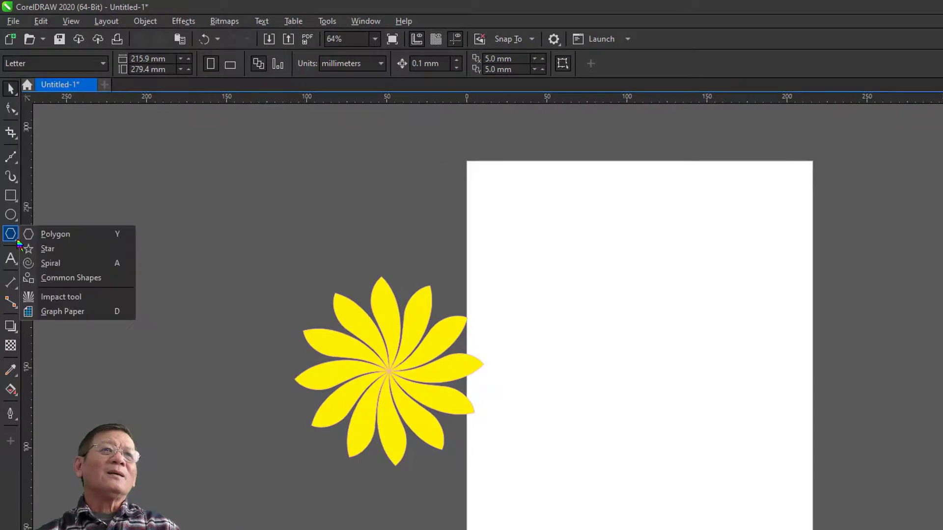
{"action": "left_click", "coordinate": [74, 278]}
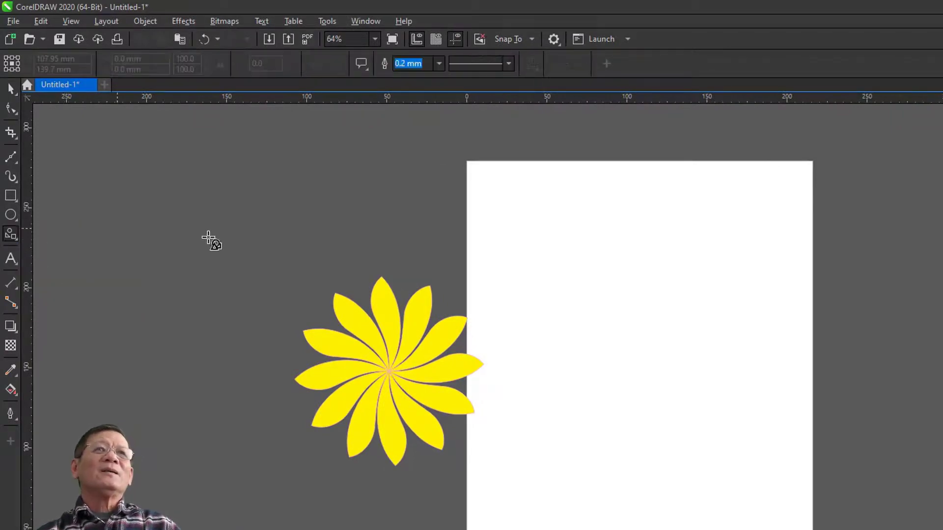
{"action": "left_click", "coordinate": [362, 64]}
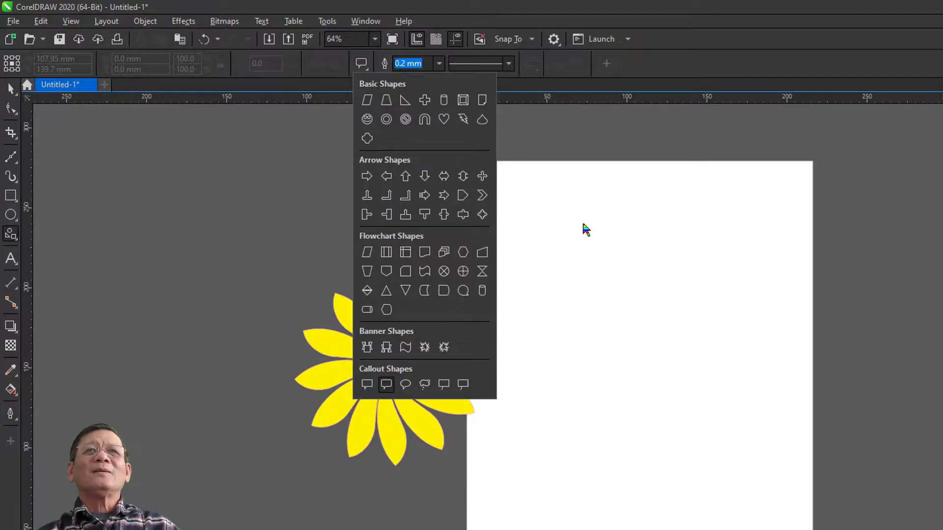
{"action": "left_click", "coordinate": [443, 119]}
{"action": "left_click_drag", "start_coordinate": [551, 219], "coordinate": [736, 410]}
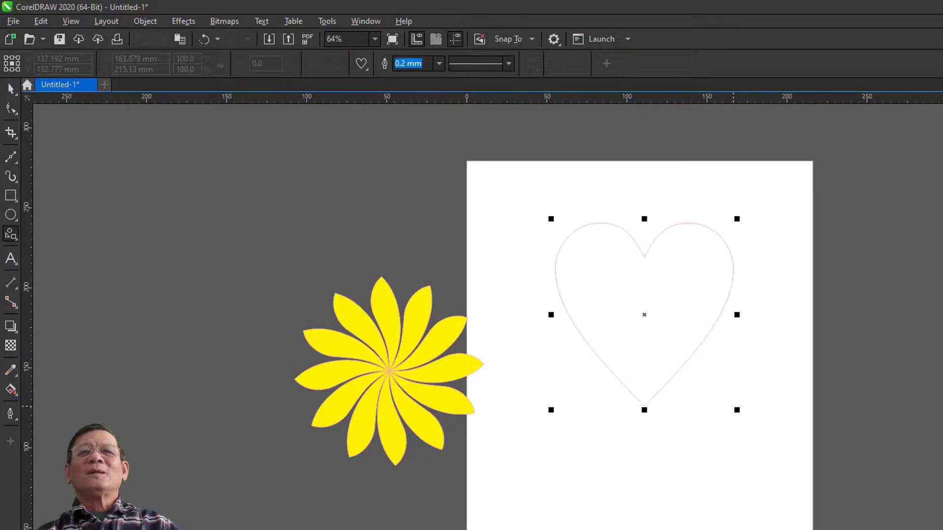
{"action": "key", "text": "space"}
{"action": "left_click", "coordinate": [942, 331]}
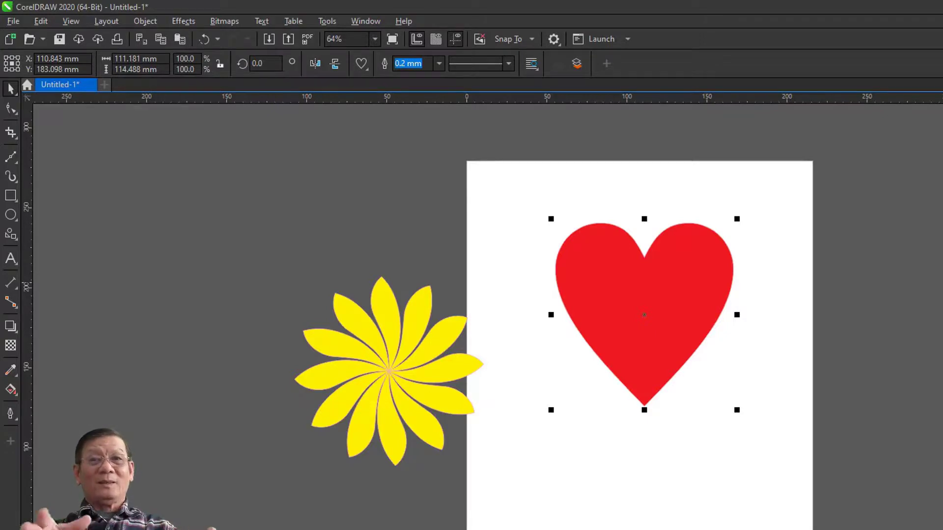
{"action": "key", "text": "Delete"}
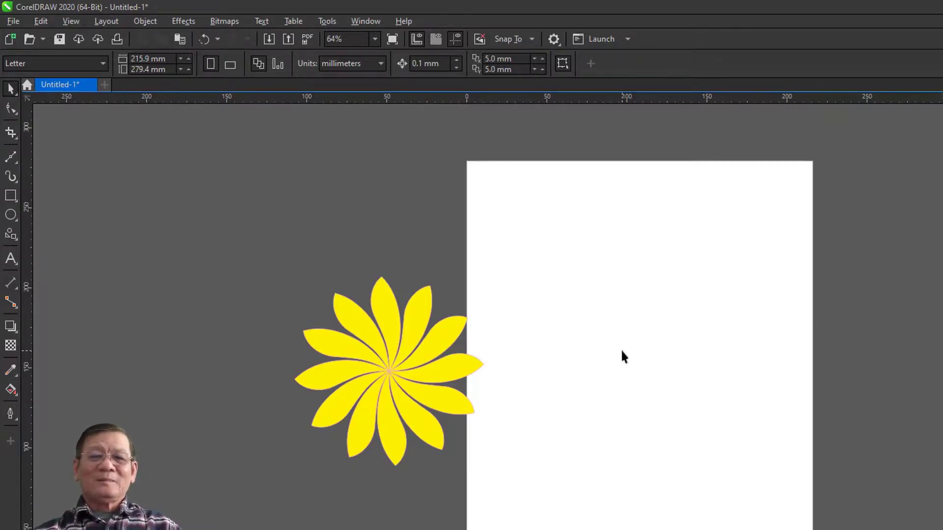
- Draw a straight vertical freehand line about 49 mm long near the middle of the page
{"action": "left_click", "coordinate": [10, 157]}
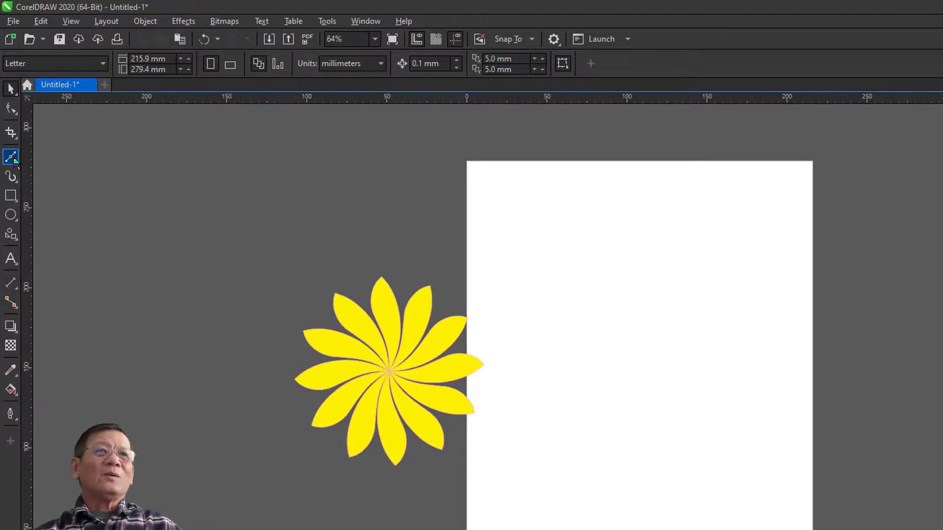
{"action": "left_click", "coordinate": [602, 325]}
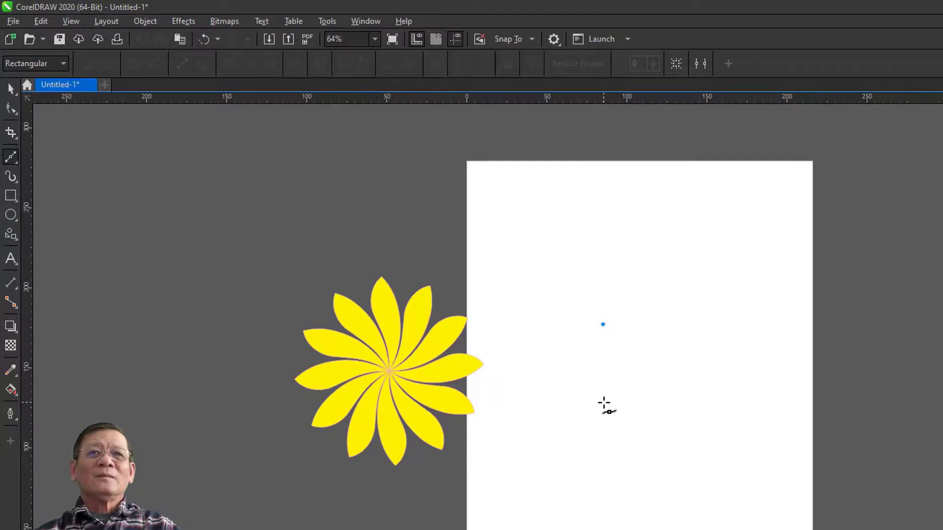
{"action": "left_click", "coordinate": [603, 405]}
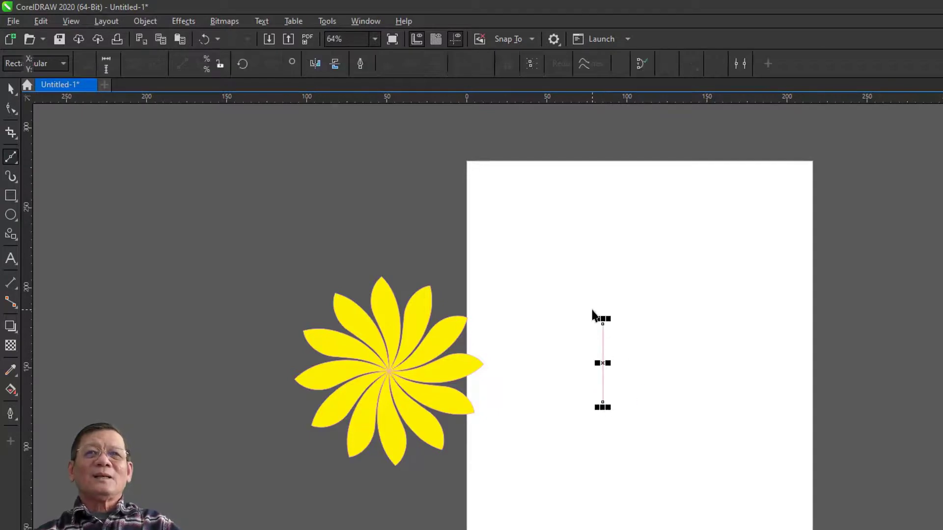
{"action": "key", "text": "space"}
{"action": "left_click_drag", "start_coordinate": [530, 288], "coordinate": [694, 443]}
{"action": "key", "text": "space"}
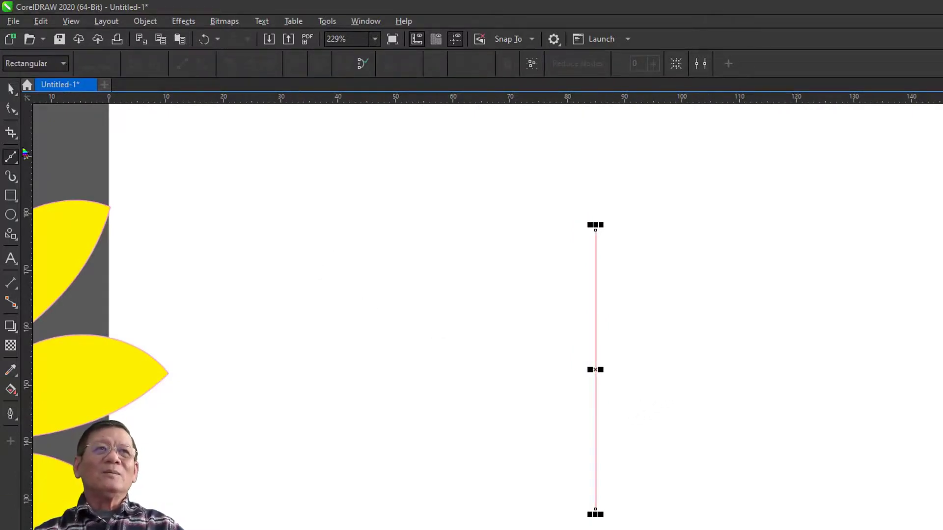
- Add two nodes to the vertical line with the Shape tool and pull both out to the left of its ends, forming a bent line
{"action": "left_click", "coordinate": [11, 109]}
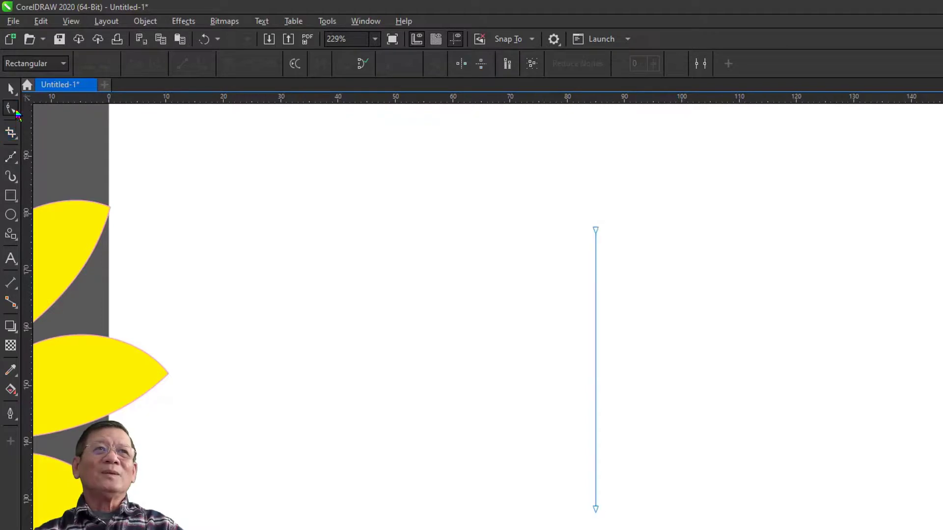
{"action": "left_click", "coordinate": [595, 311]}
{"action": "left_click_drag", "start_coordinate": [596, 311], "coordinate": [462, 212]}
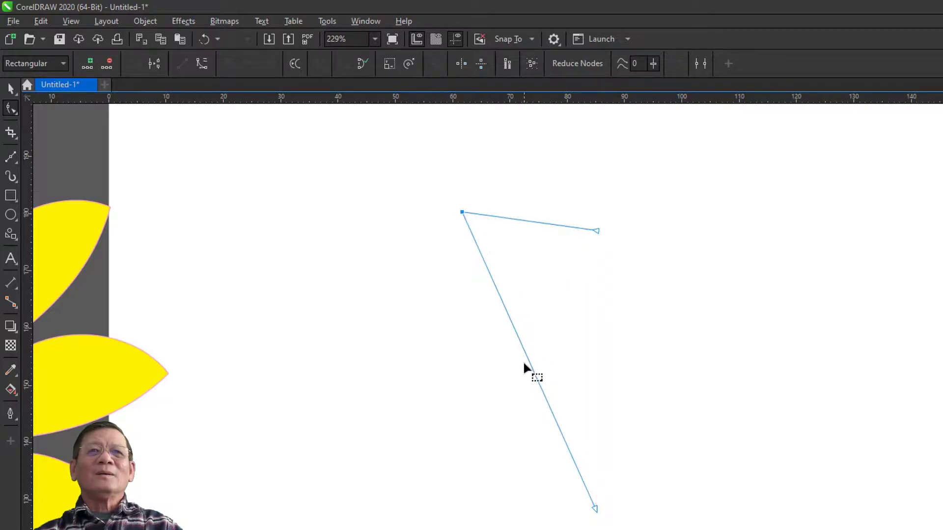
{"action": "left_click", "coordinate": [528, 362]}
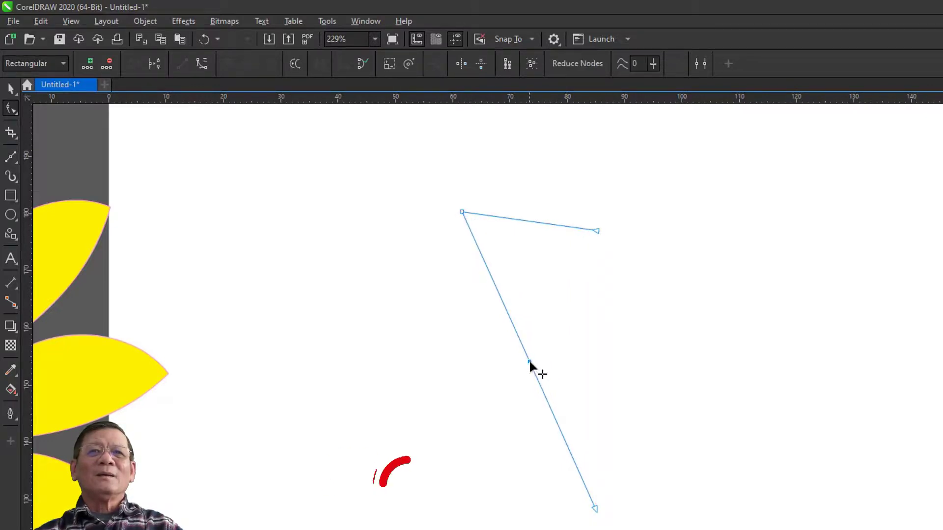
{"action": "left_click_drag", "start_coordinate": [530, 361], "coordinate": [506, 382]}
- Convert all segments of the bent line to curves and bow the upper two segments outward
{"action": "left_click_drag", "start_coordinate": [387, 169], "coordinate": [736, 526]}
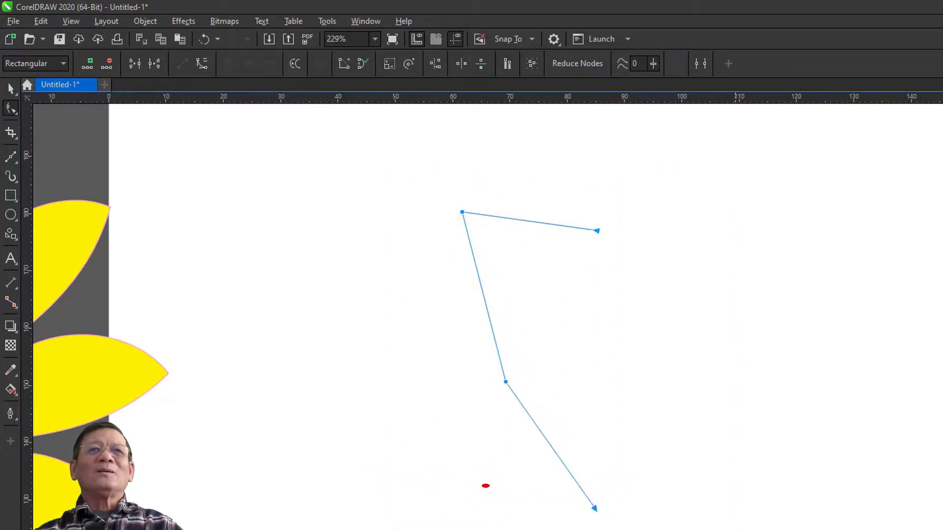
{"action": "left_click", "coordinate": [201, 68]}
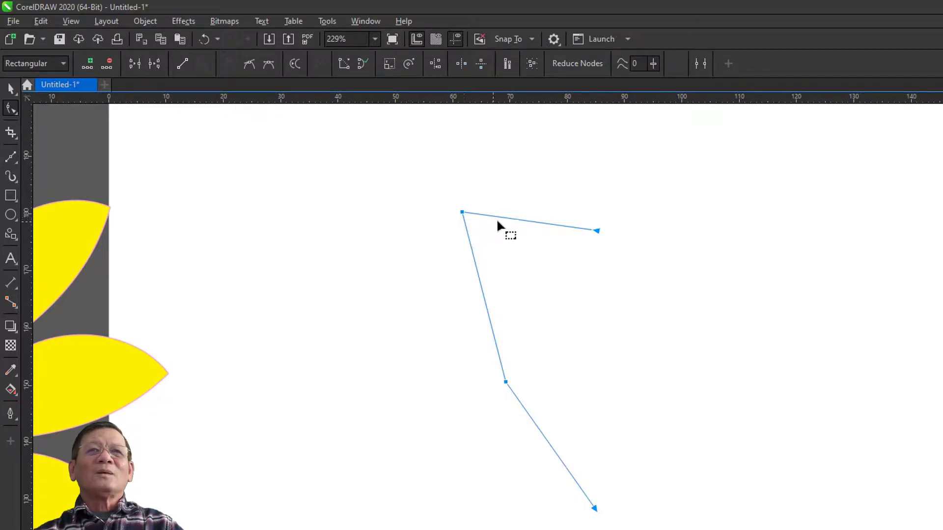
{"action": "left_click_drag", "start_coordinate": [503, 216], "coordinate": [484, 225]}
{"action": "left_click_drag", "start_coordinate": [478, 275], "coordinate": [458, 290]}
- Make the two middle nodes smooth and adjust nodes, handles and the lower segment into the left half of a heart, about 26 by 54 mm
{"action": "left_click_drag", "start_coordinate": [381, 164], "coordinate": [537, 471]}
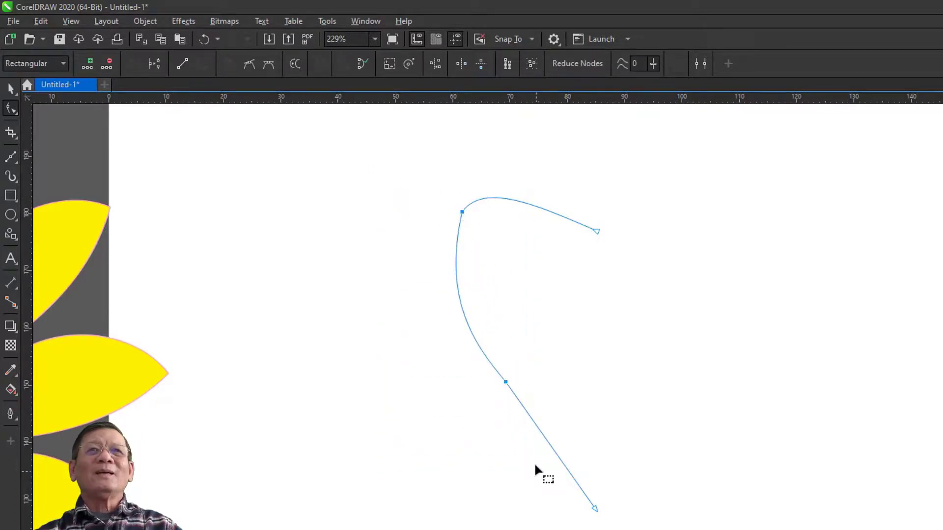
{"action": "left_click", "coordinate": [249, 65]}
{"action": "left_click_drag", "start_coordinate": [401, 160], "coordinate": [455, 235]}
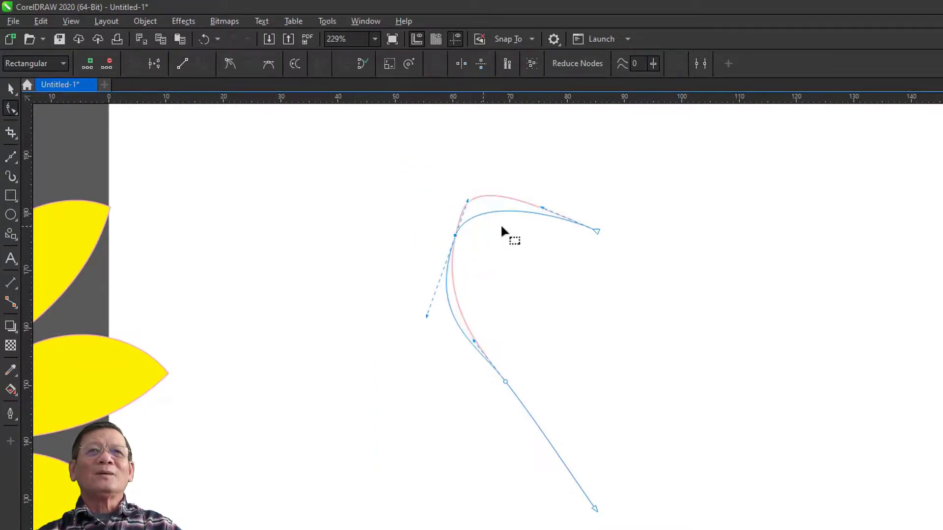
{"action": "left_click_drag", "start_coordinate": [542, 209], "coordinate": [551, 187]}
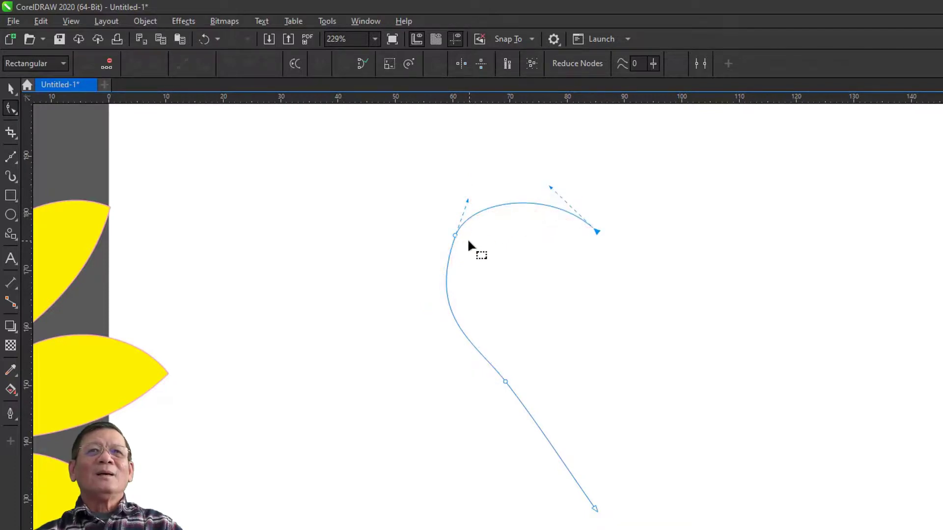
{"action": "left_click_drag", "start_coordinate": [455, 235], "coordinate": [459, 227]}
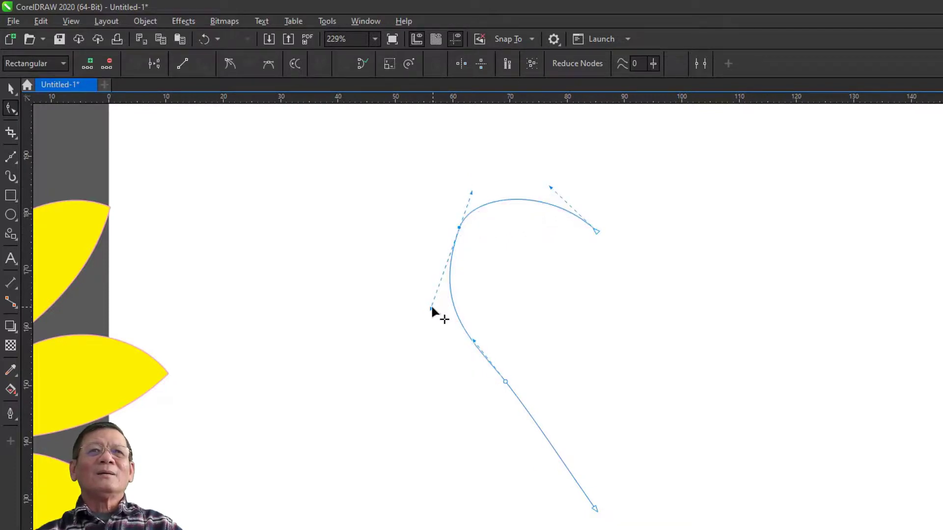
{"action": "left_click_drag", "start_coordinate": [505, 381], "coordinate": [506, 409]}
{"action": "left_click", "coordinate": [567, 470]}
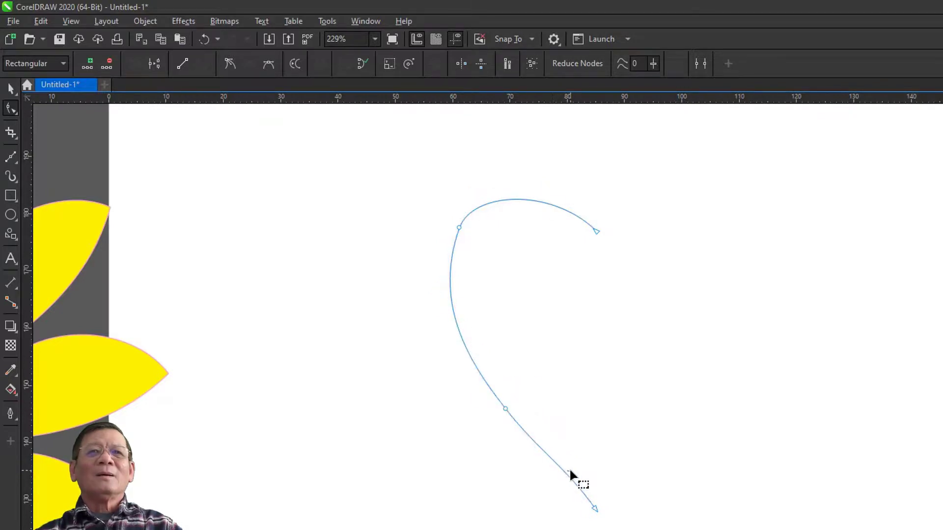
{"action": "left_click_drag", "start_coordinate": [419, 216], "coordinate": [497, 211]}
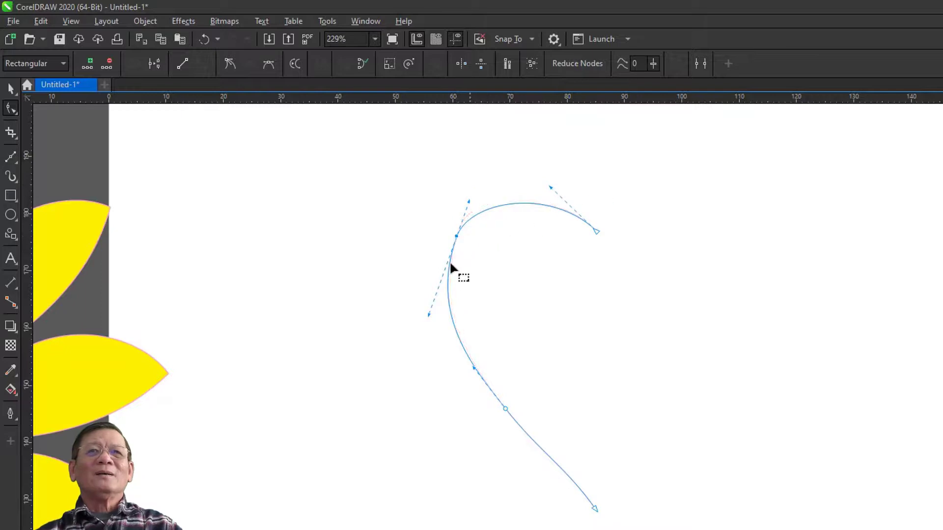
- Create a horizontally mirrored copy of the half-heart curve on its right side to complete the heart outline
{"action": "key", "text": "space"}
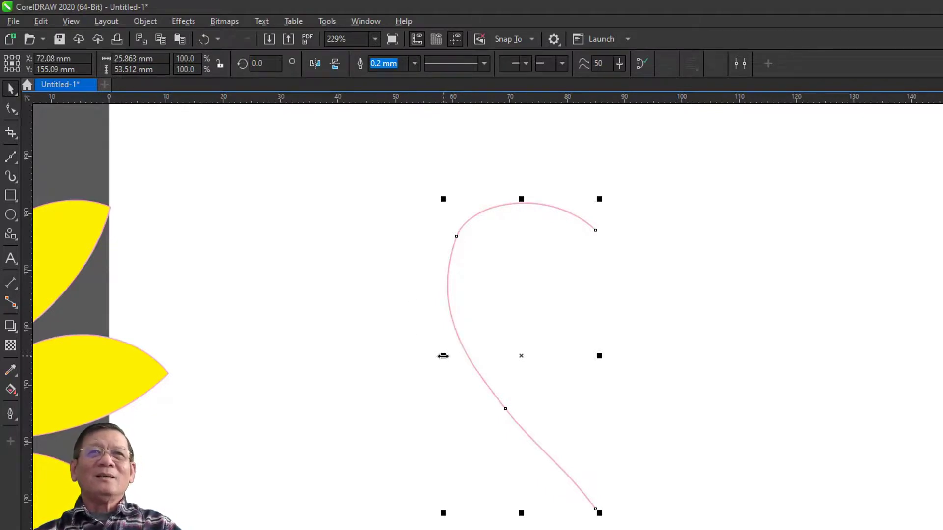
{"action": "left_click_drag", "start_coordinate": [443, 356], "coordinate": [622, 349]}
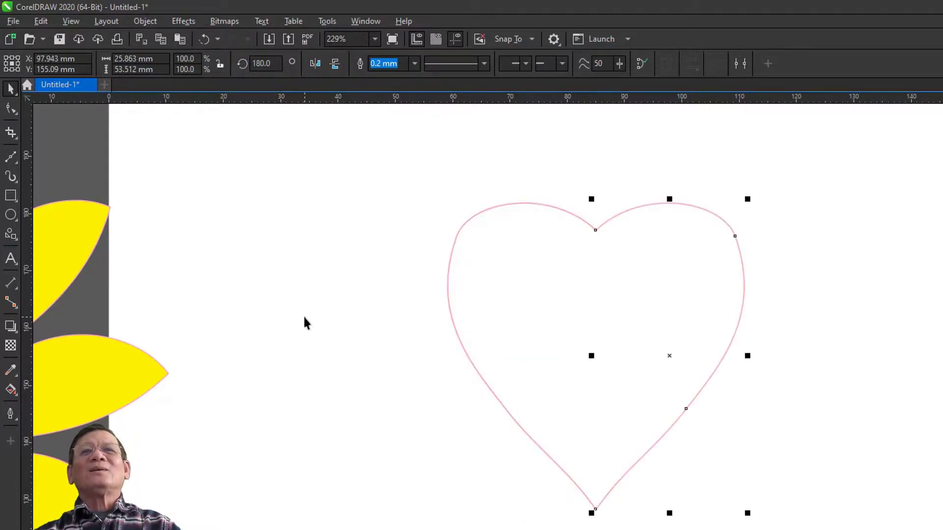
{"action": "left_click", "coordinate": [377, 320]}
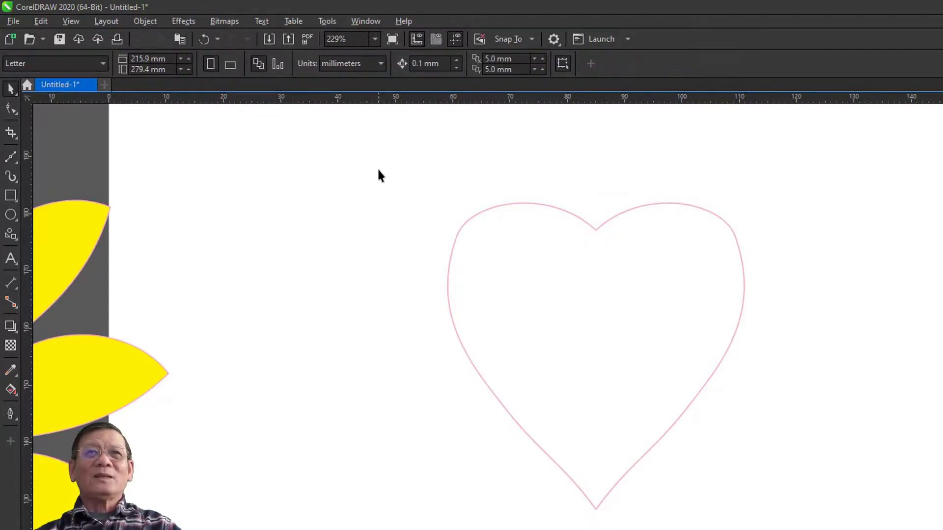
- Select both halves of the heart and combine them into one curve object
{"action": "left_click", "coordinate": [529, 203]}
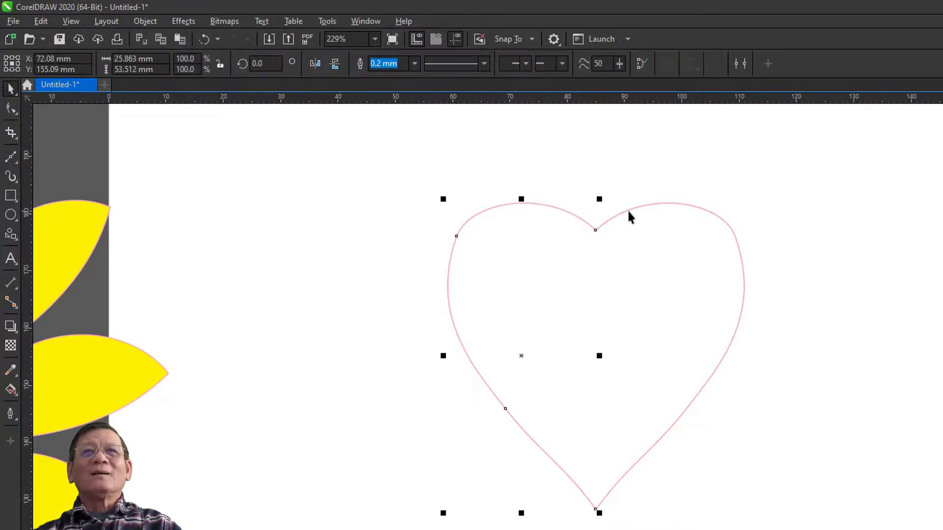
{"action": "left_click", "coordinate": [664, 205], "text": "shift"}
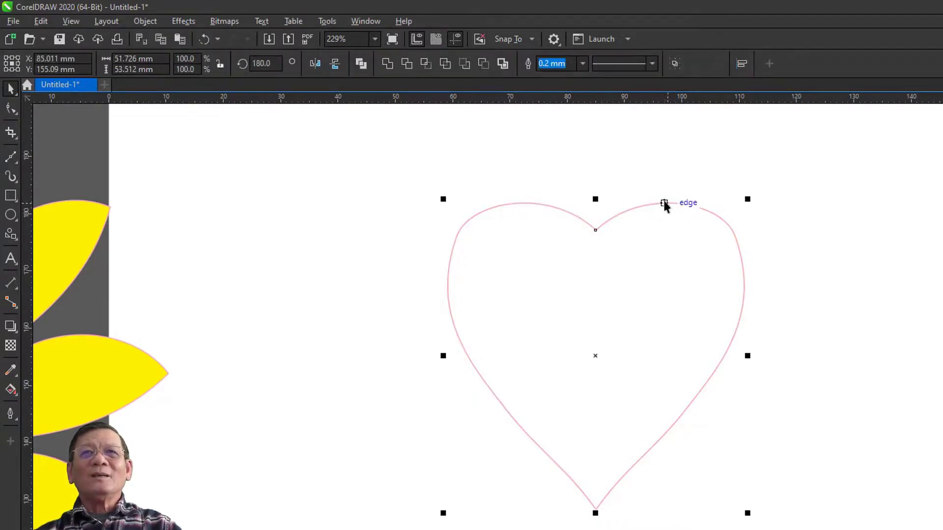
{"action": "left_click_drag", "start_coordinate": [373, 164], "coordinate": [825, 529]}
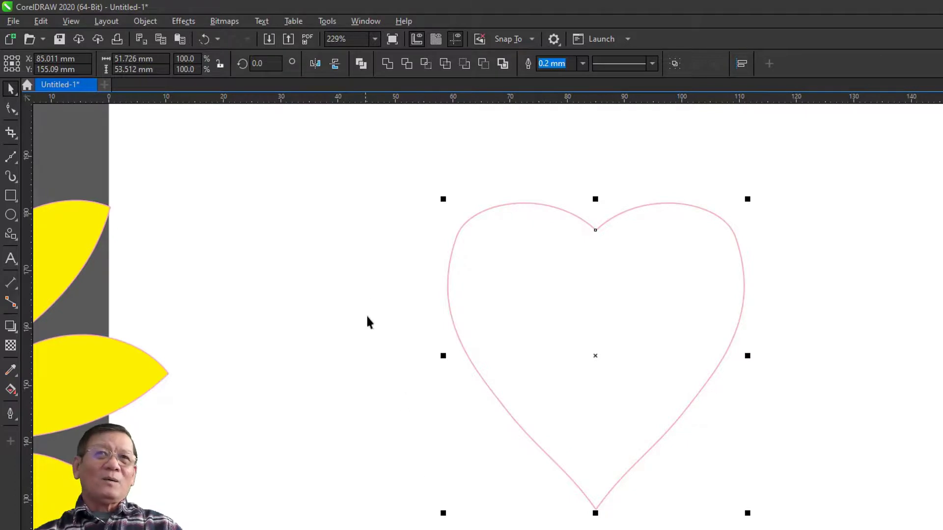
{"action": "left_click", "coordinate": [360, 64]}
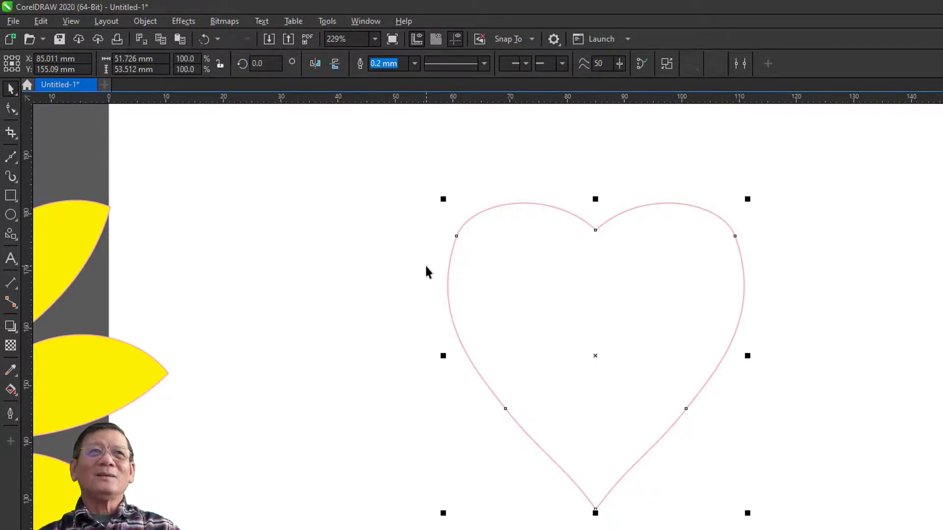
- Join the two end nodes at the heart's top notch and the two at its bottom tip to close the outline
{"action": "left_click", "coordinate": [13, 110]}
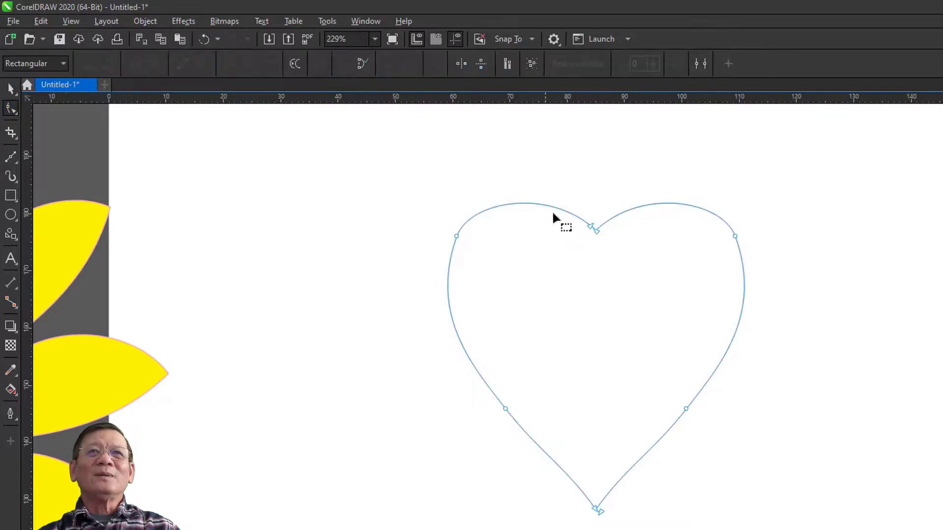
{"action": "left_click_drag", "start_coordinate": [615, 274], "coordinate": [617, 275]}
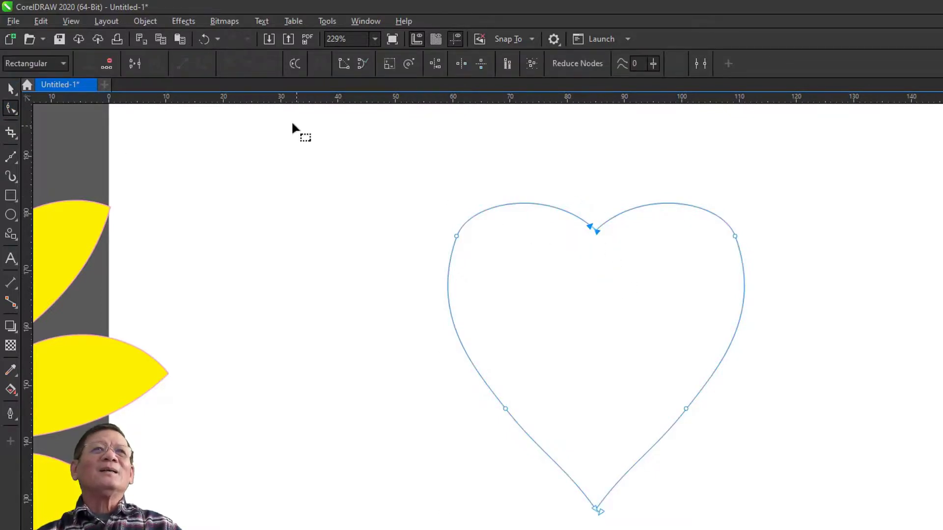
{"action": "left_click", "coordinate": [135, 64]}
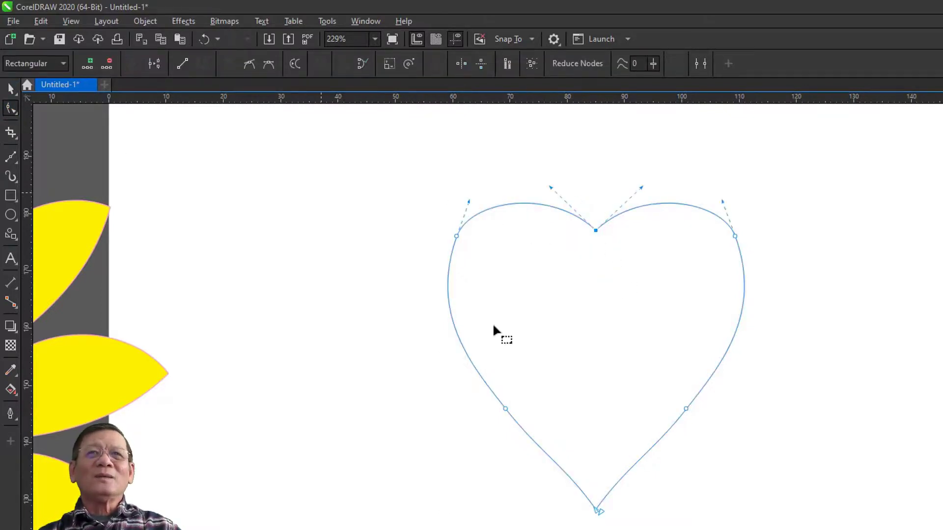
{"action": "left_click_drag", "start_coordinate": [598, 510], "coordinate": [598, 508]}
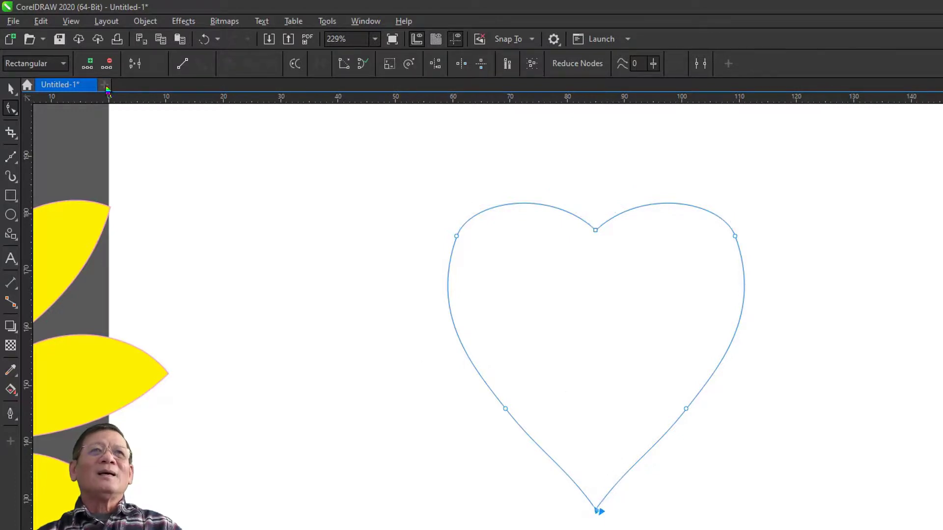
{"action": "left_click", "coordinate": [135, 64]}
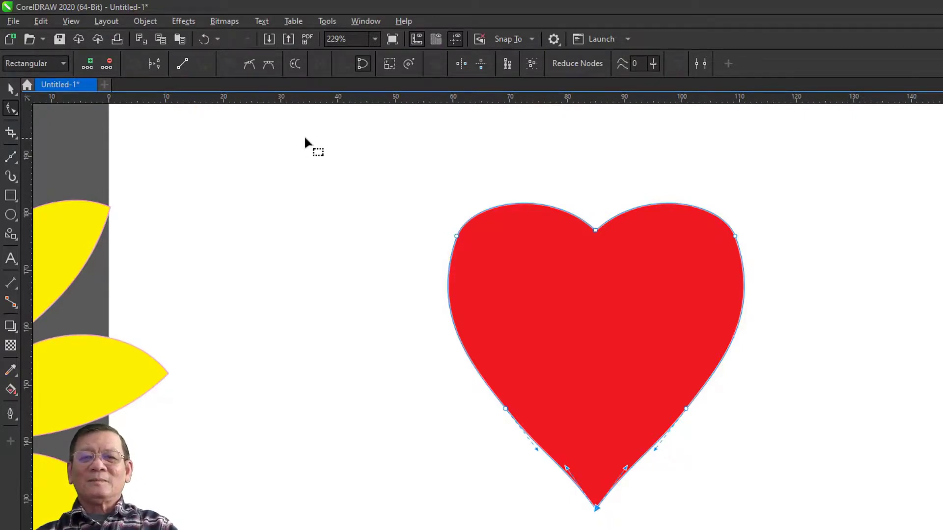
{"action": "key", "text": "space"}
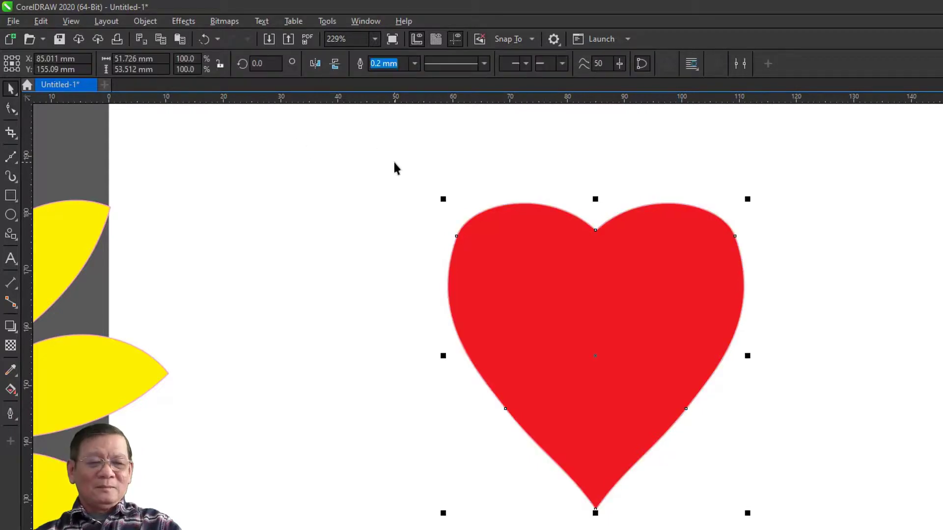
- Move the red heart about 28 mm left on the page, closer to the yellow flower
{"action": "key", "text": "shift+F4"}
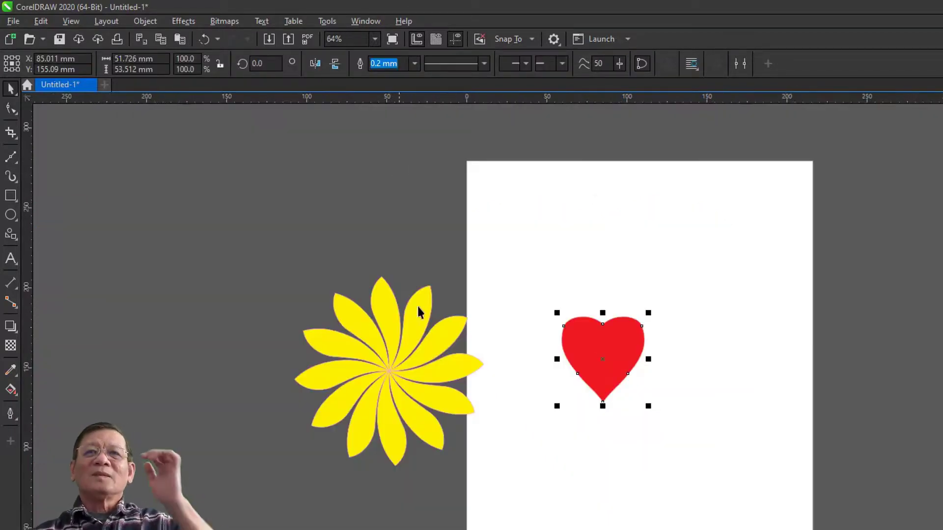
{"action": "left_click_drag", "start_coordinate": [584, 352], "coordinate": [539, 359]}
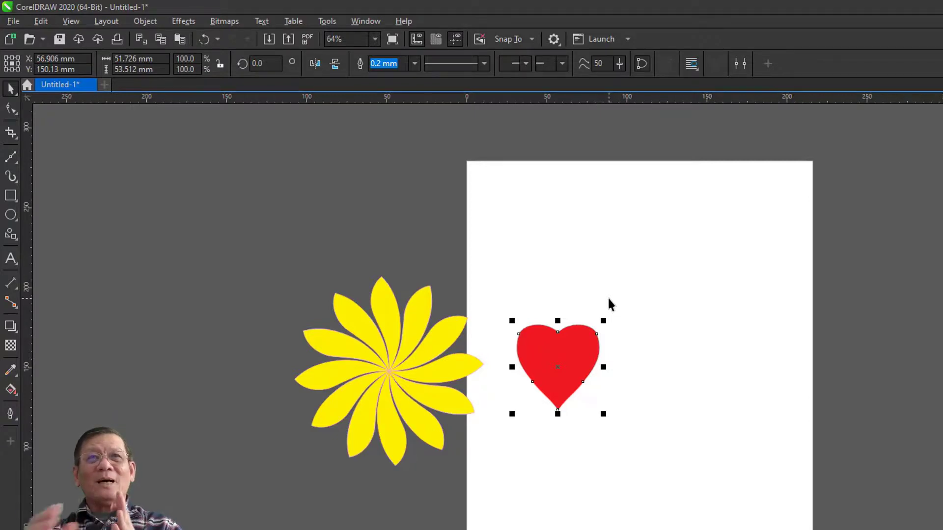
{"action": "left_click", "coordinate": [477, 167]}
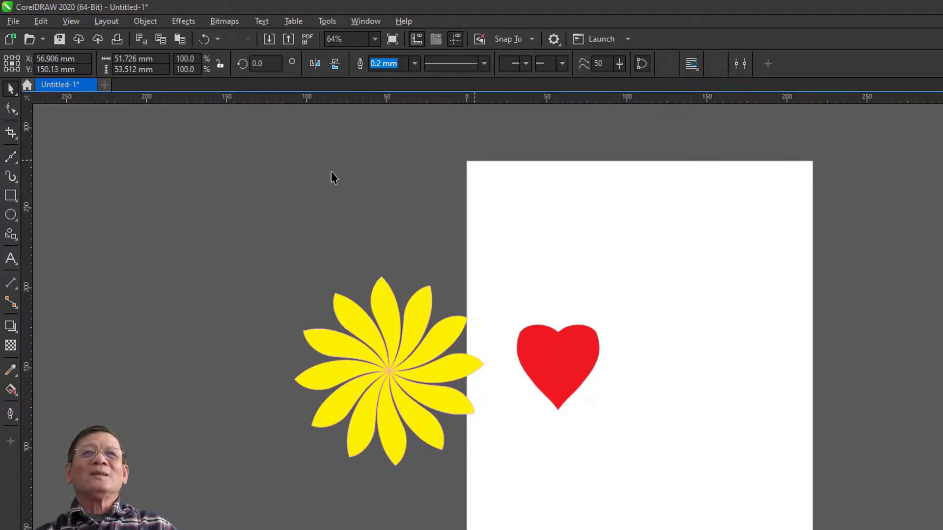
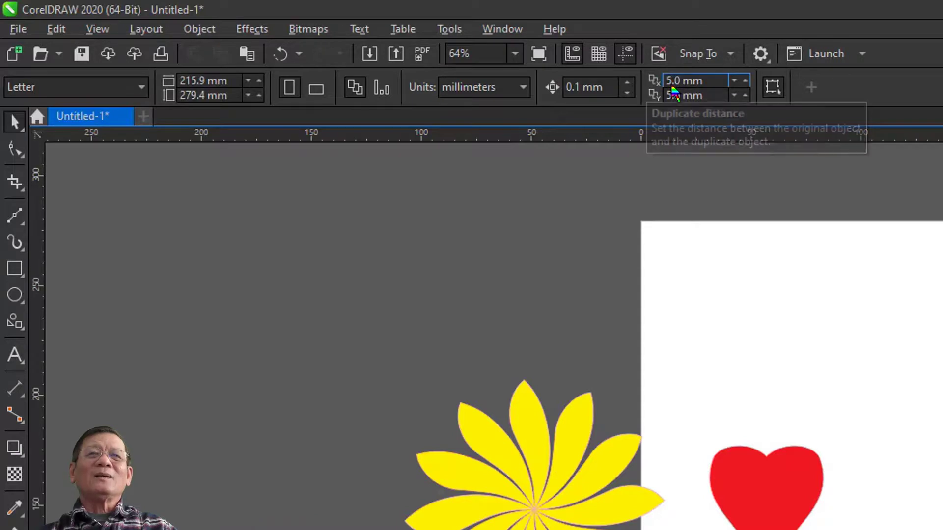
- Duplicate the red heart twice, offsetting each copy 5 mm horizontally and vertically
{"action": "left_click", "coordinate": [669, 81]}
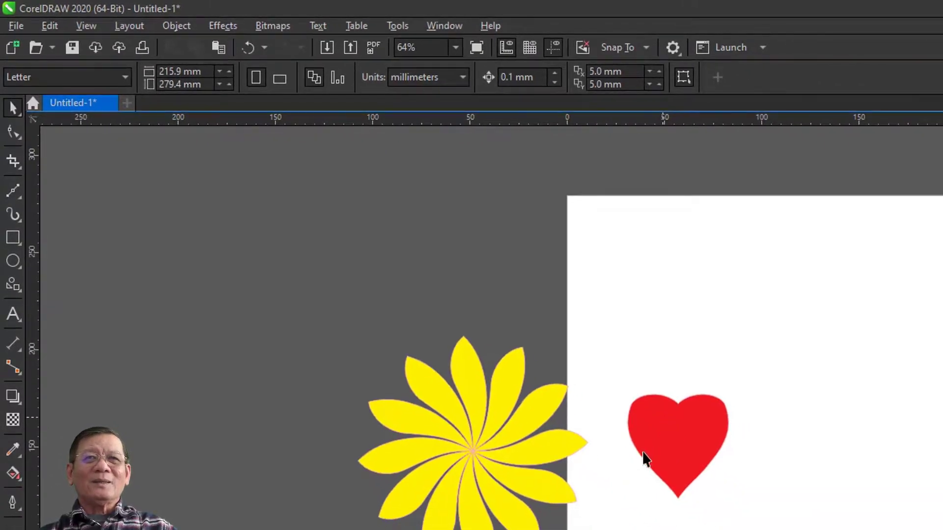
{"action": "left_click_drag", "start_coordinate": [650, 448], "coordinate": [655, 423]}
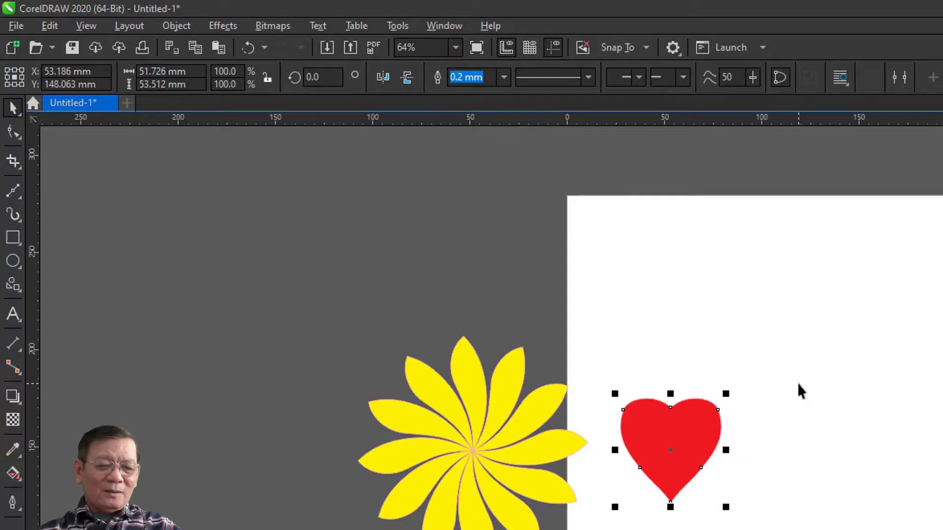
{"action": "key", "text": "ctrl+d"}
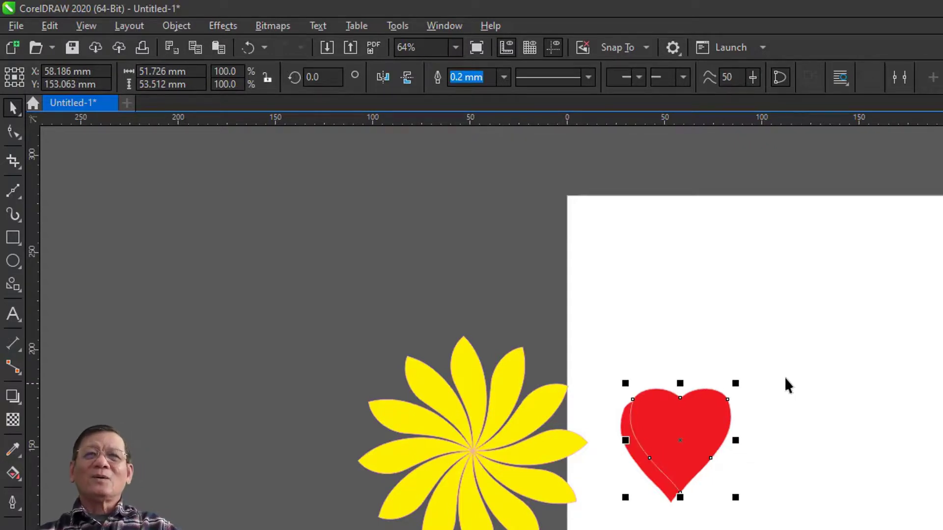
{"action": "key", "text": "z"}
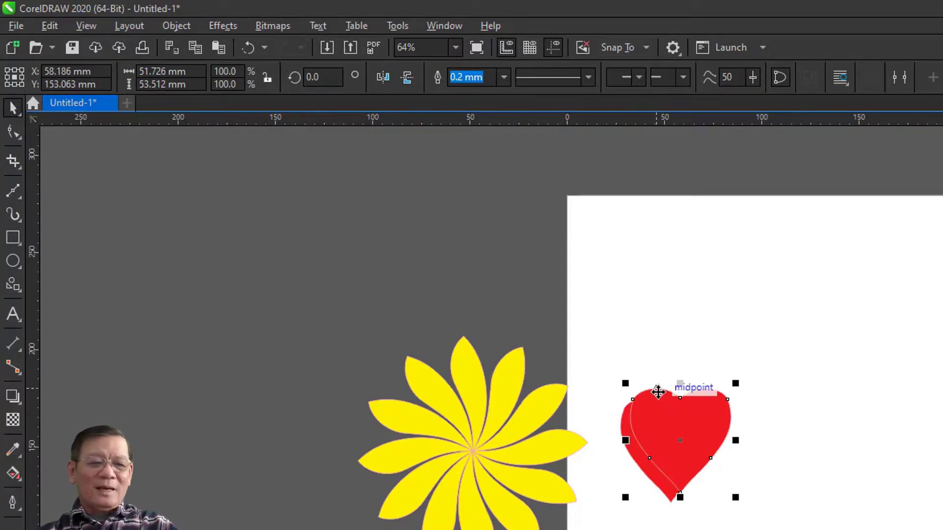
{"action": "left_click_drag", "start_coordinate": [565, 331], "coordinate": [839, 526]}
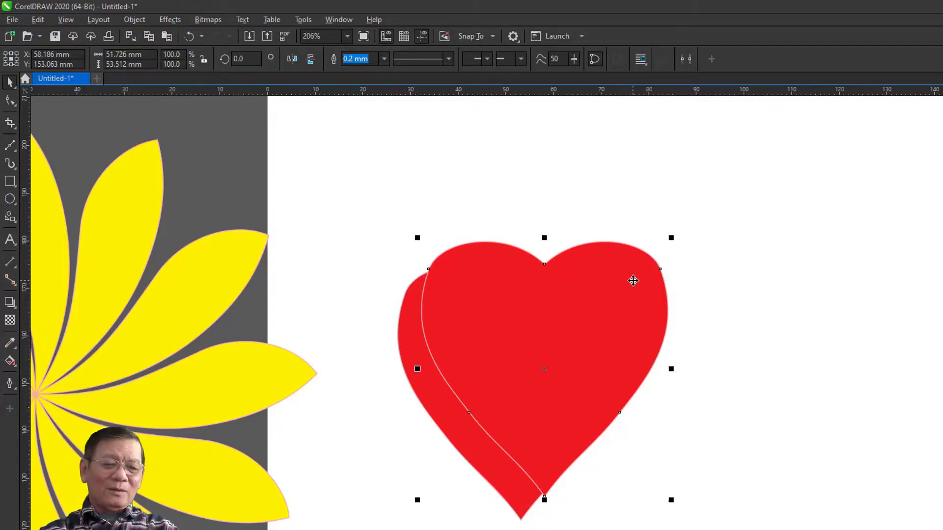
{"action": "key", "text": "ctrl+d"}
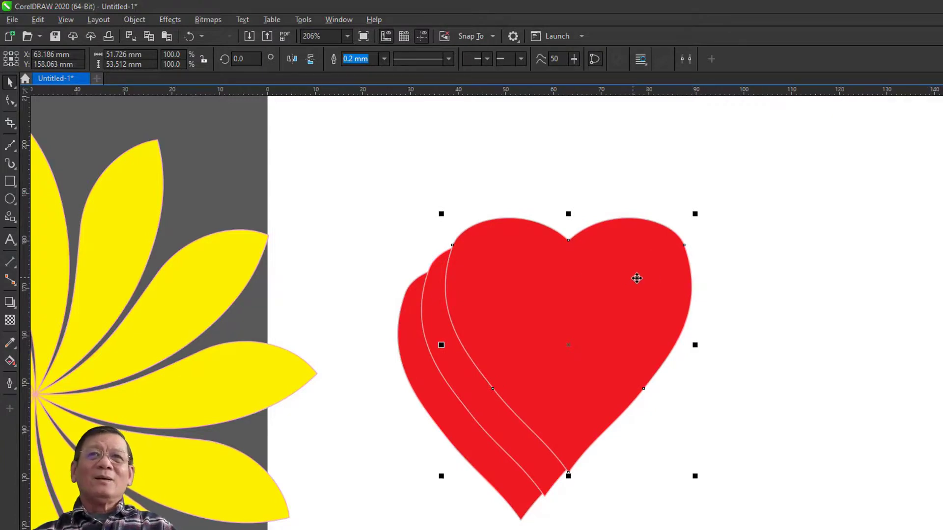
{"action": "left_click", "coordinate": [755, 285]}
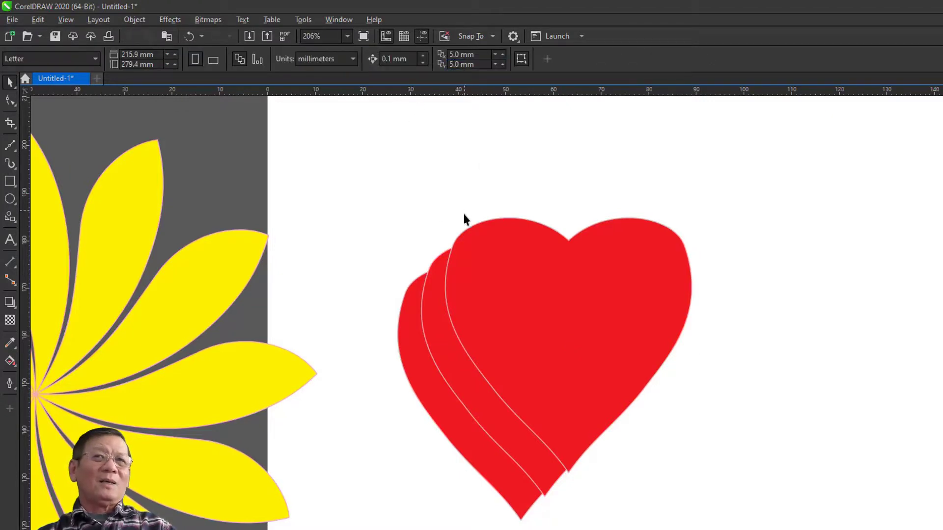
- Delete the two offset copies and keep only the original heart
{"action": "left_click_drag", "start_coordinate": [401, 187], "coordinate": [732, 505]}
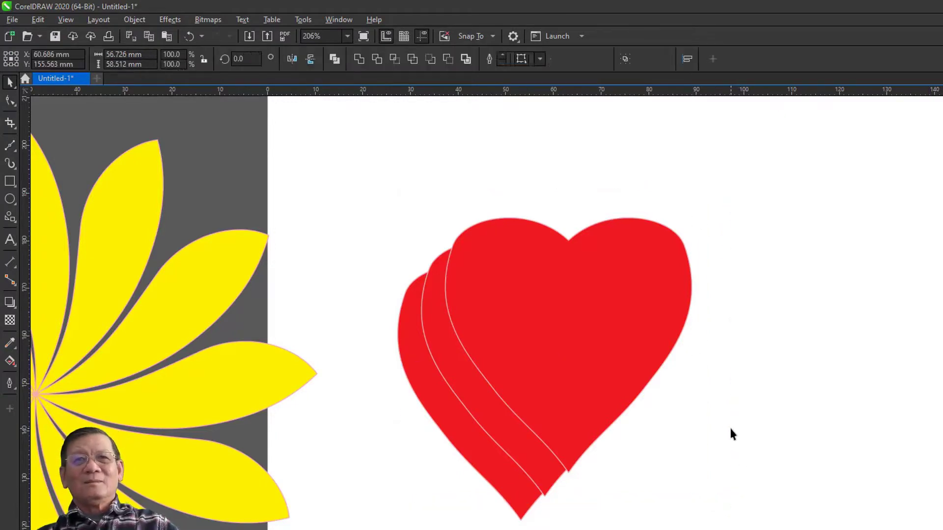
{"action": "key", "text": "Delete"}
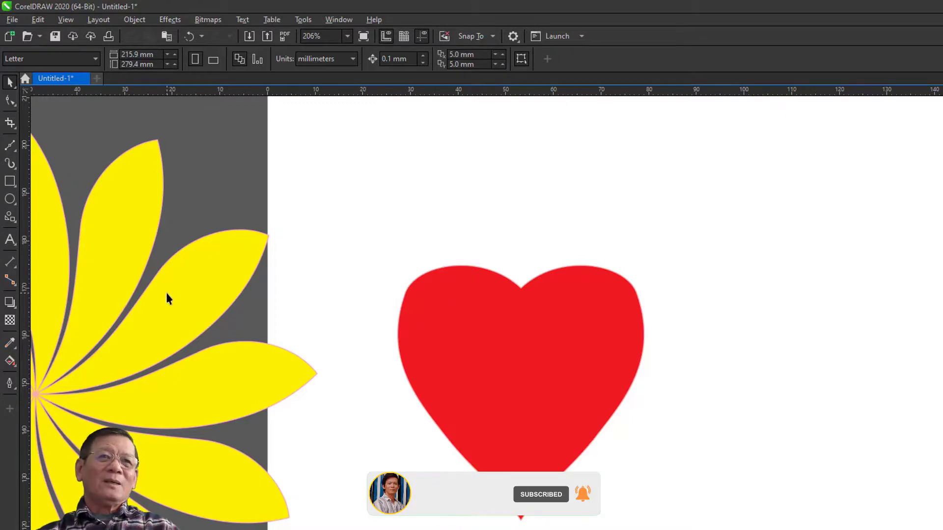
- Scale the heart proportionally down to about 17 mm wide and place it over the yellow flower's centre
{"action": "key", "text": "F4"}
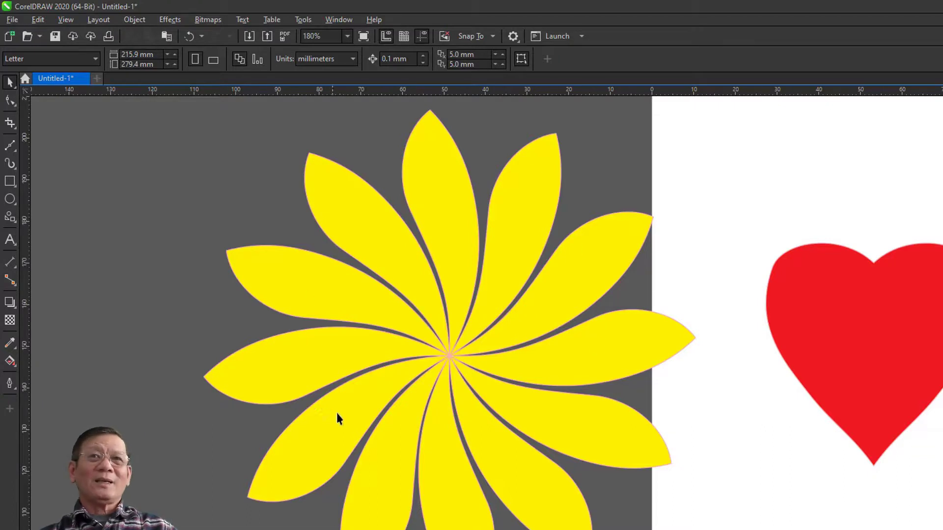
{"action": "left_click", "coordinate": [809, 297]}
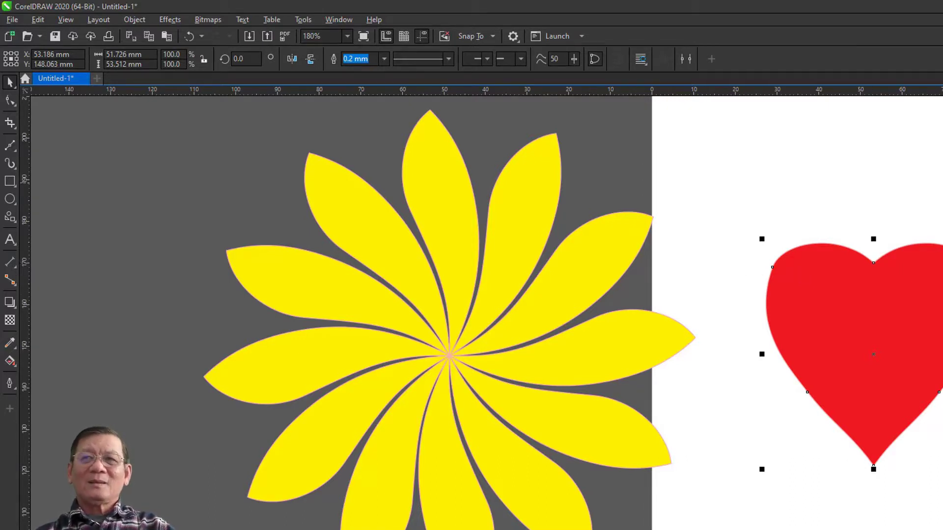
{"action": "left_click_drag", "start_coordinate": [942, 239], "coordinate": [839, 390]}
{"action": "left_click_drag", "start_coordinate": [817, 422], "coordinate": [464, 352]}
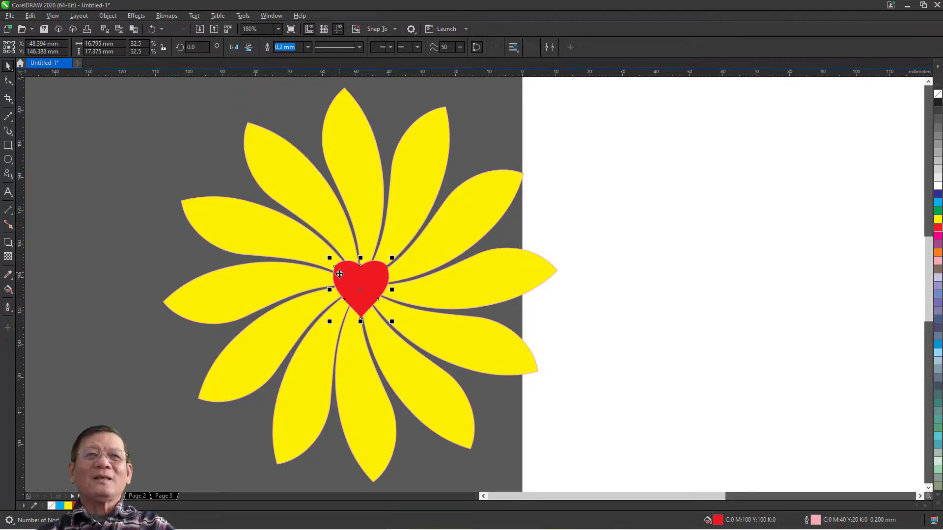
{"action": "left_click", "coordinate": [661, 238]}
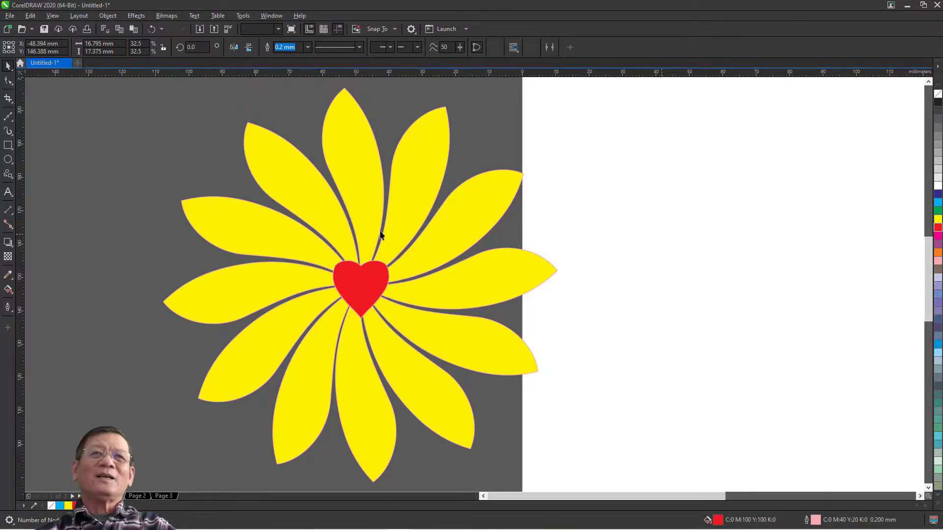
{"action": "key", "text": "Escape"}
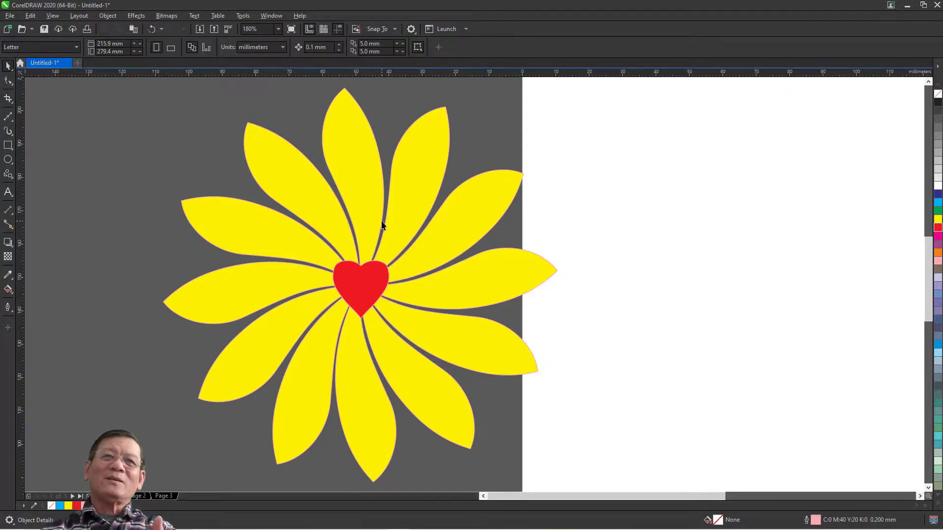
- Adjust the small red heart's position by hand so it sits centred where the petals meet
{"action": "left_click", "coordinate": [375, 281]}
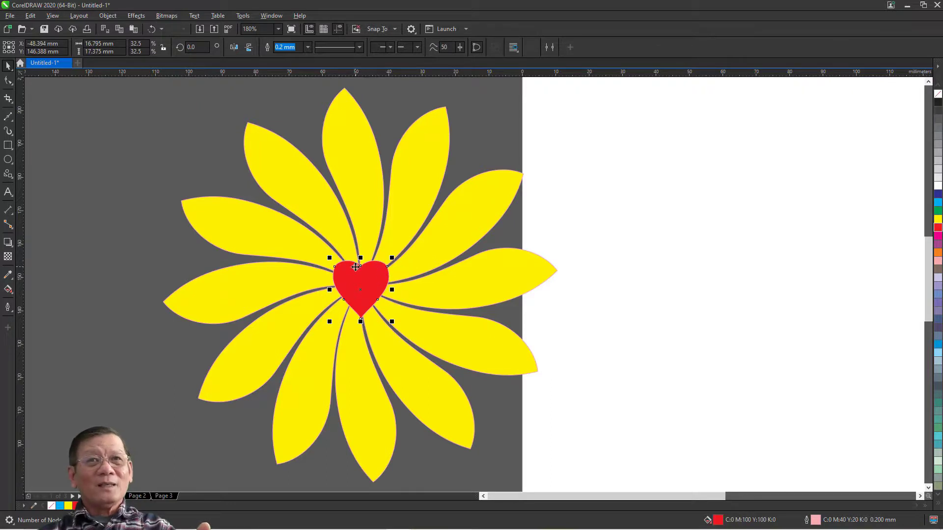
{"action": "left_click_drag", "start_coordinate": [366, 276], "coordinate": [351, 289]}
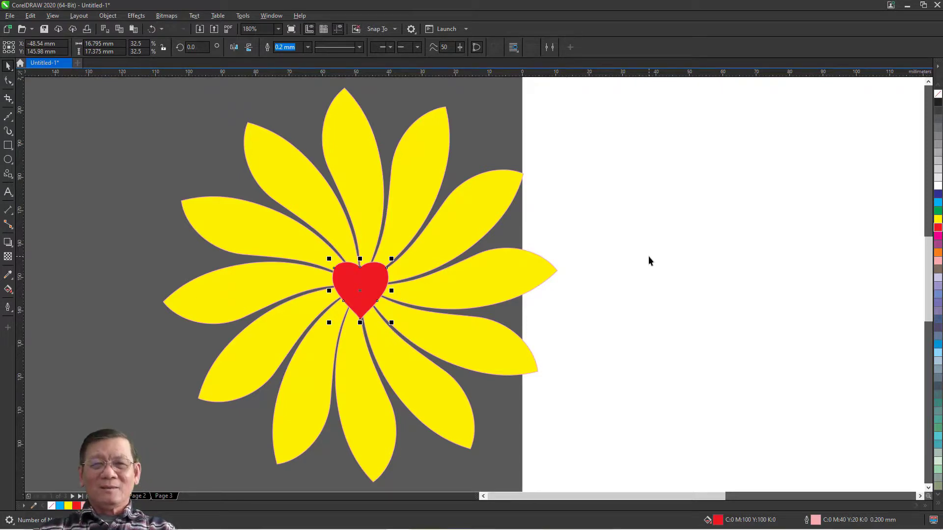
{"action": "left_click_drag", "start_coordinate": [362, 278], "coordinate": [359, 282]}
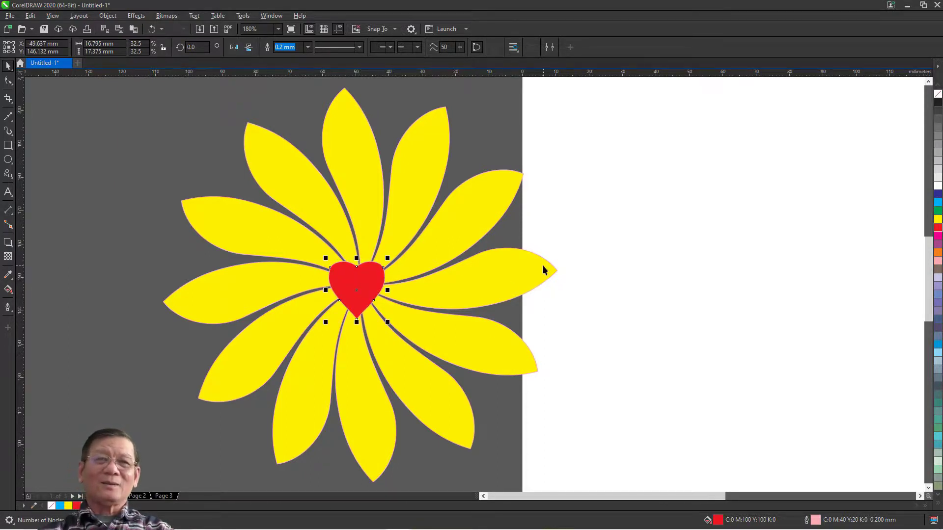
{"action": "left_click_drag", "start_coordinate": [372, 272], "coordinate": [376, 274]}
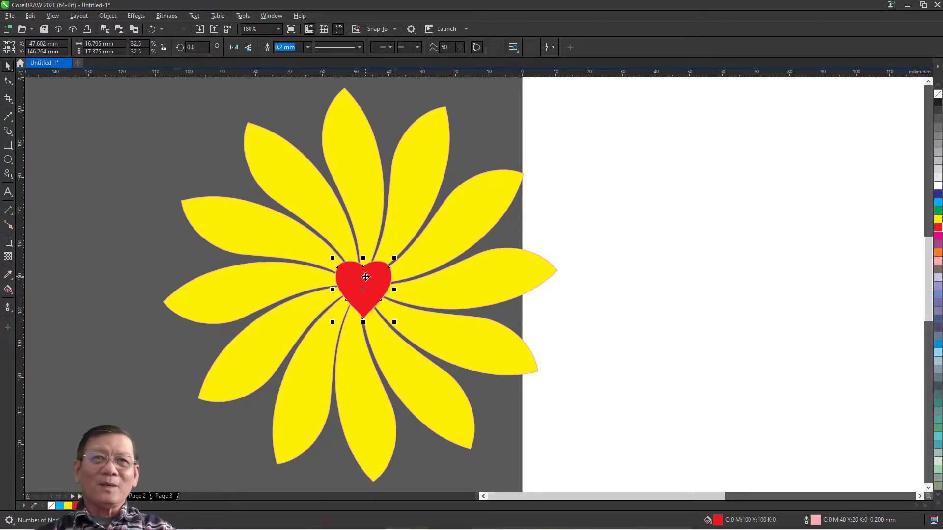
- Make a cyan-filled copy of the small heart and place it about 22 mm to the right of the red one
{"action": "left_click", "coordinate": [937, 202]}
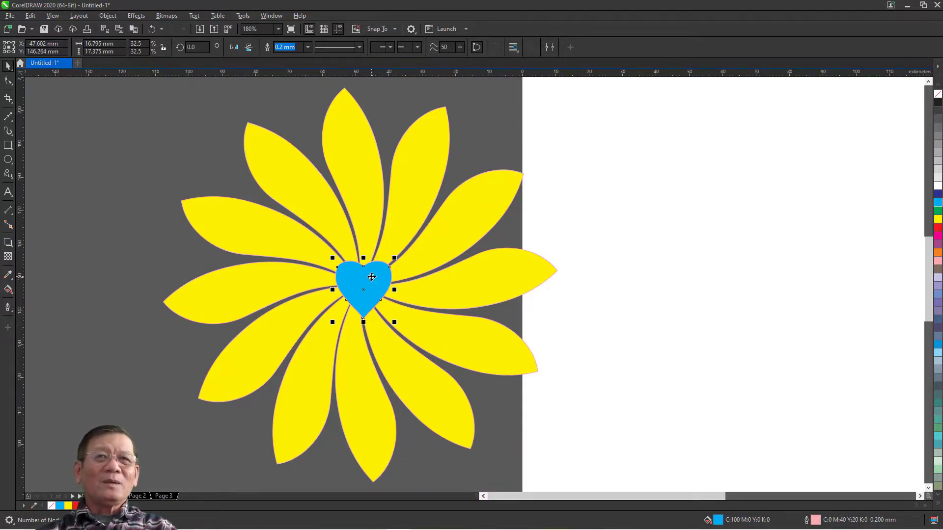
{"action": "left_click_drag", "start_coordinate": [371, 277], "coordinate": [446, 279]}
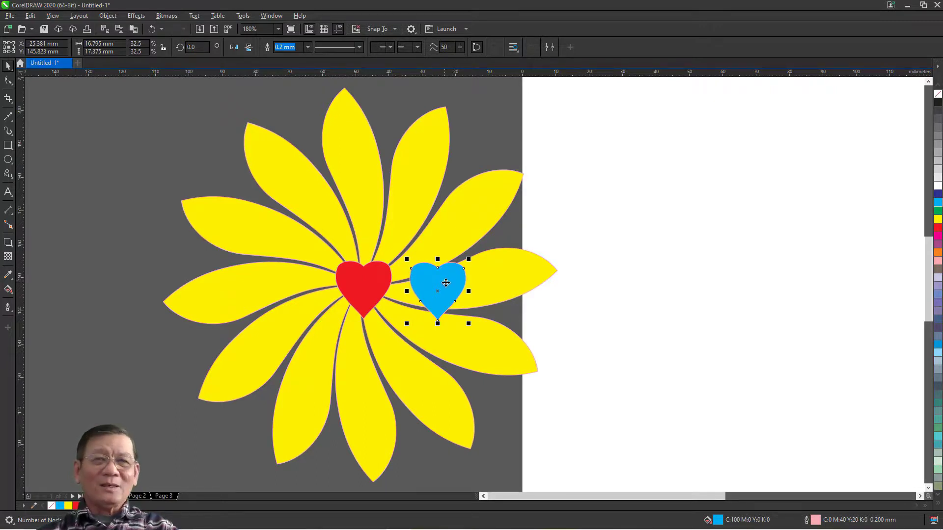
- Move the cyan heart back so it exactly covers the red heart, and delete the cyan copy
{"action": "key", "text": "F2"}
{"action": "left_click_drag", "start_coordinate": [324, 232], "coordinate": [493, 334]}
{"action": "key", "text": "m"}
{"action": "left_click_drag", "start_coordinate": [594, 295], "coordinate": [304, 283]}
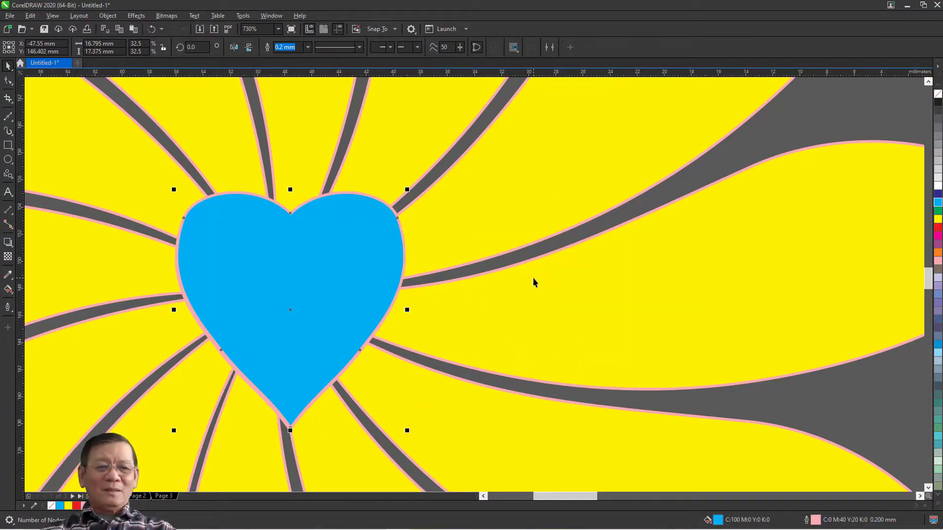
{"action": "key", "text": "F3"}
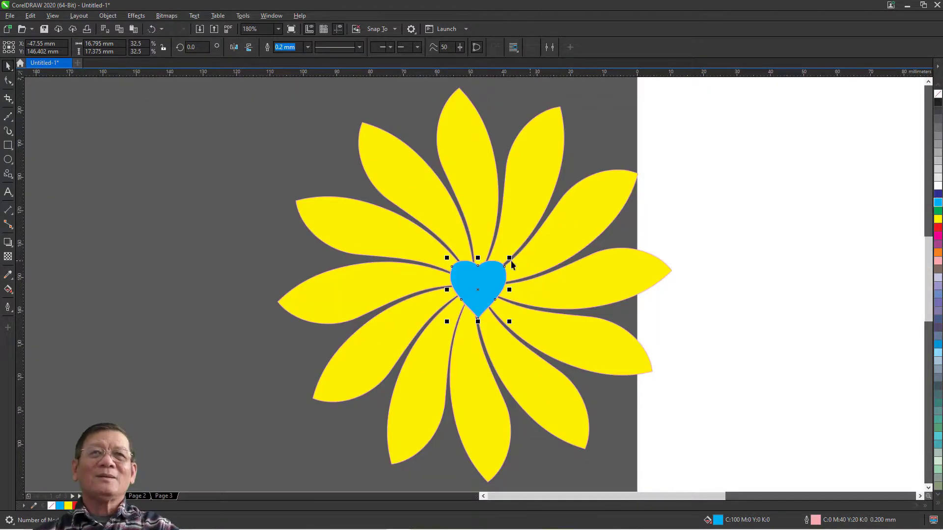
{"action": "key", "text": "Delete"}
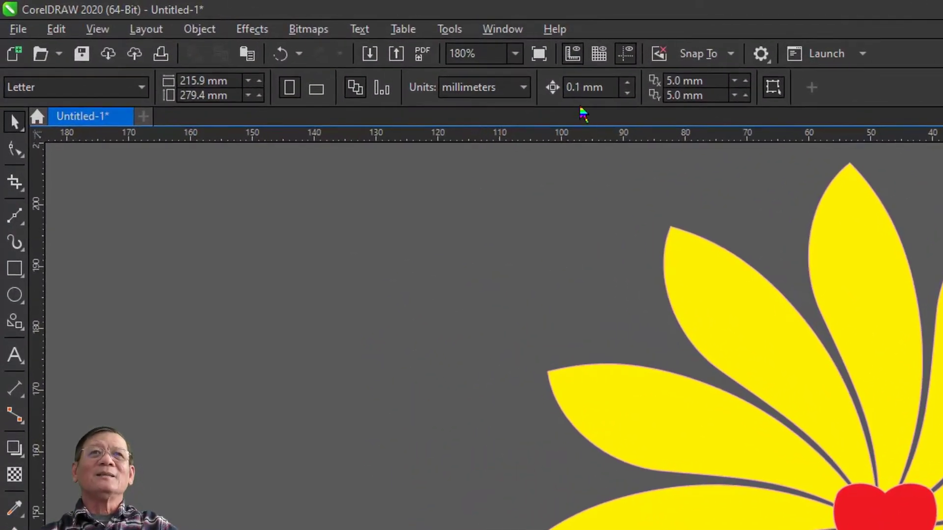
- Fine-tune the red heart's vertical position at the flower's centre with 0.1 mm nudges
{"action": "left_click", "coordinate": [577, 88]}
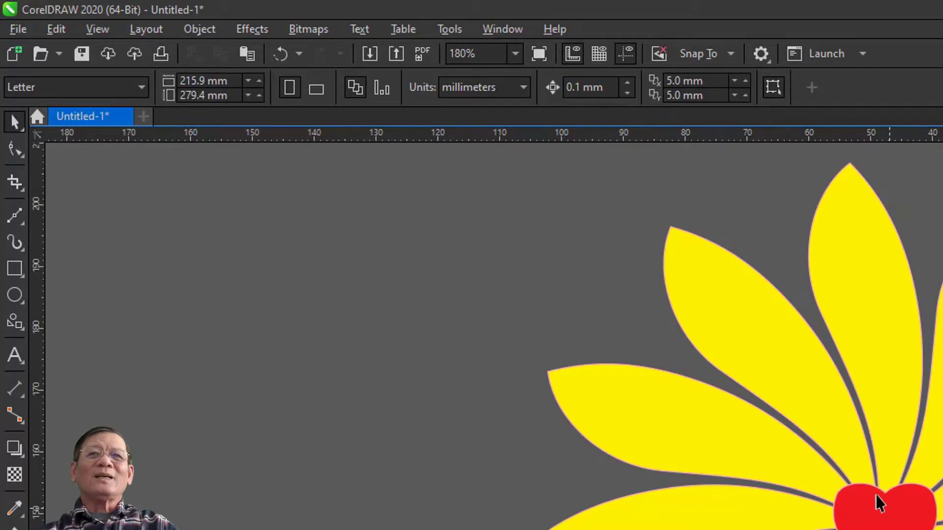
{"action": "left_click", "coordinate": [889, 493]}
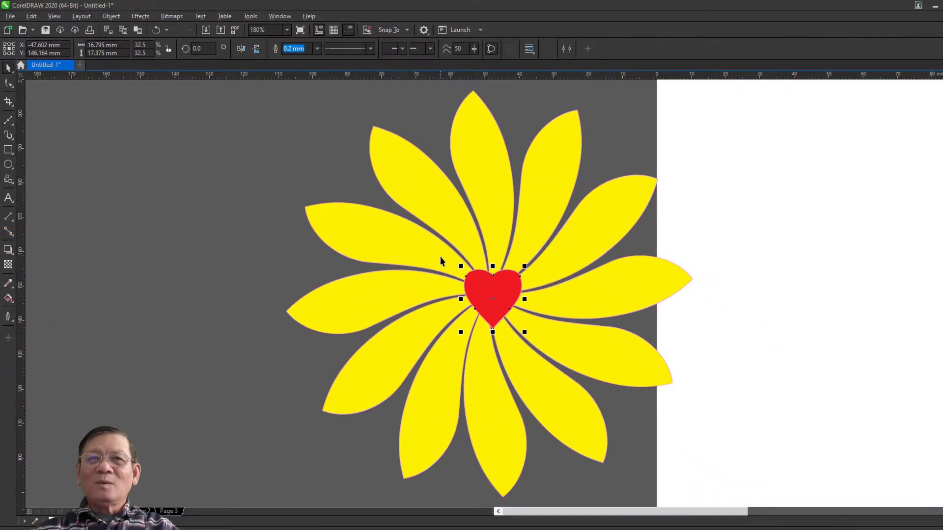
{"action": "key", "text": "Down"}
{"action": "key", "text": "Down"}
{"action": "key", "text": "Down"}
{"action": "key", "text": "Down"}
{"action": "key", "text": "Down"}
{"action": "key", "text": "Up"}
{"action": "key", "text": "Up"}
{"action": "key", "text": "Up"}
{"action": "key", "text": "Up"}
{"action": "key", "text": "Up"}
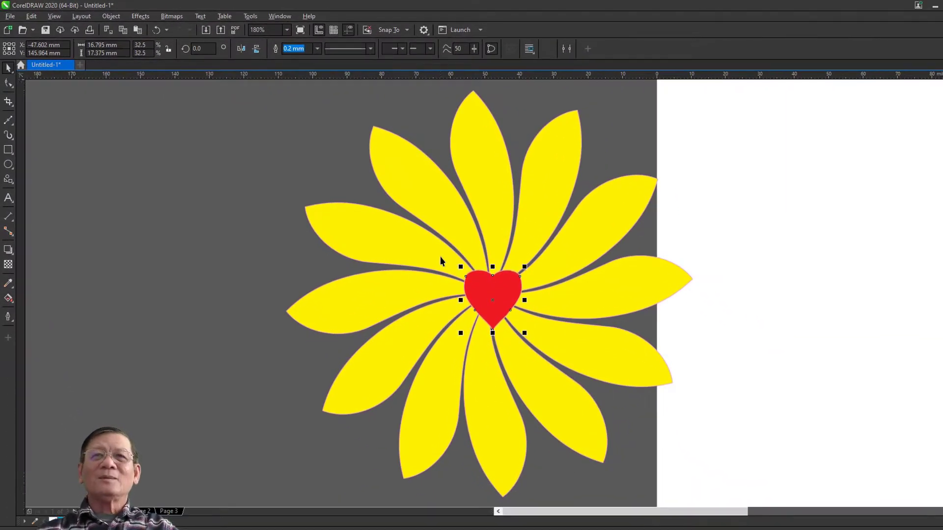
{"action": "left_click", "coordinate": [270, 216]}
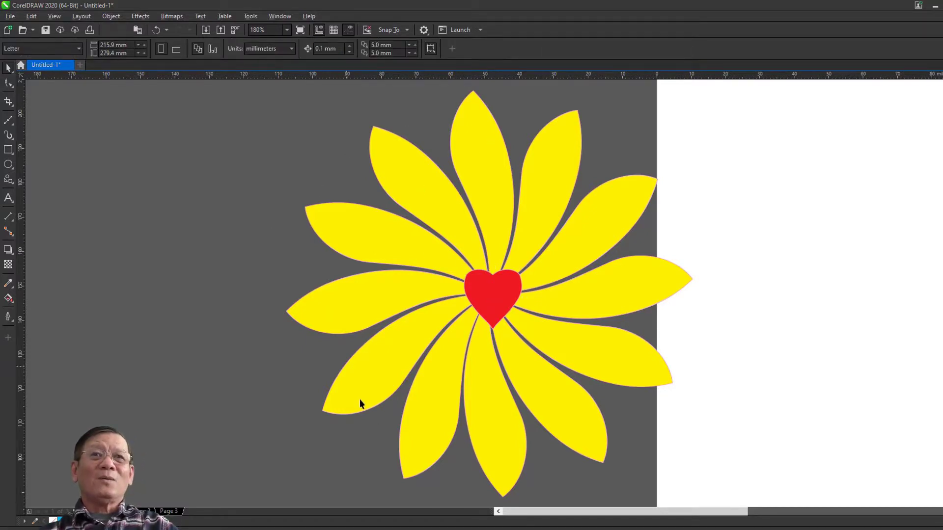
{"action": "left_click", "coordinate": [475, 164]}
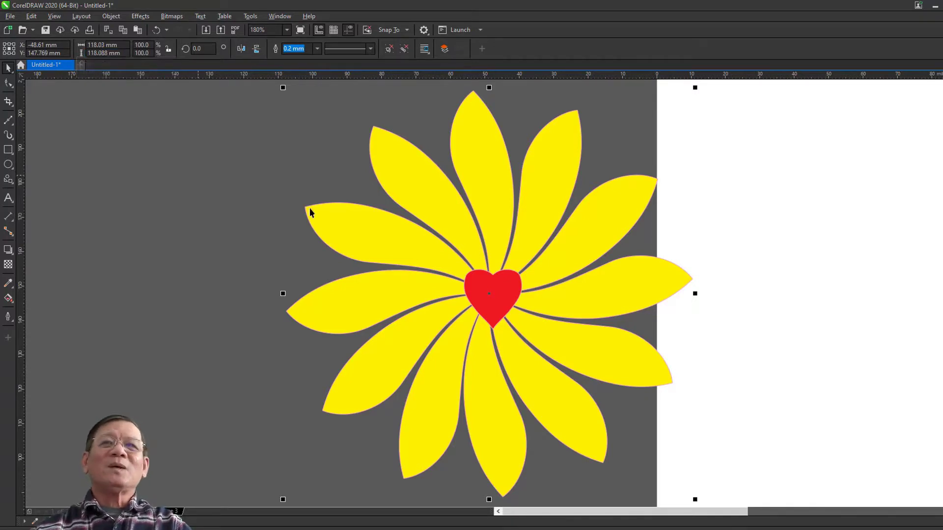
{"action": "left_click", "coordinate": [216, 216]}
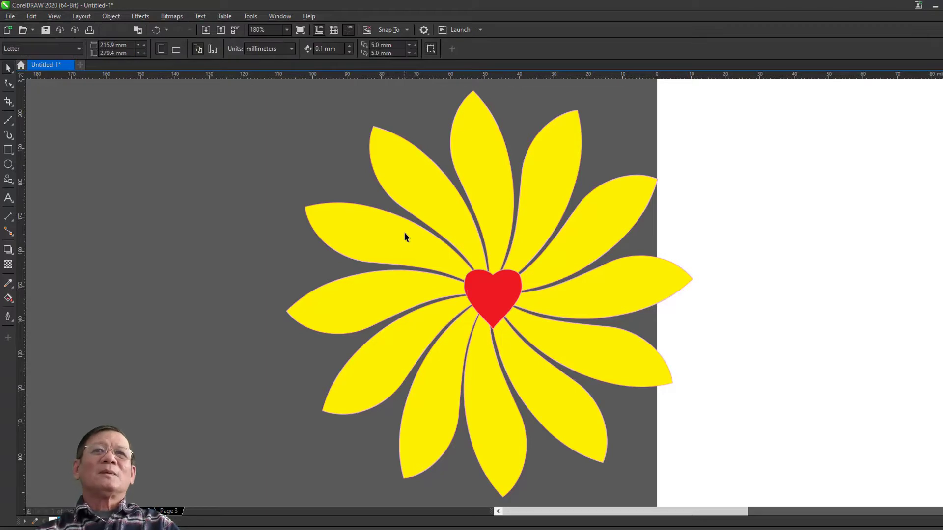
{"action": "left_click", "coordinate": [385, 222]}
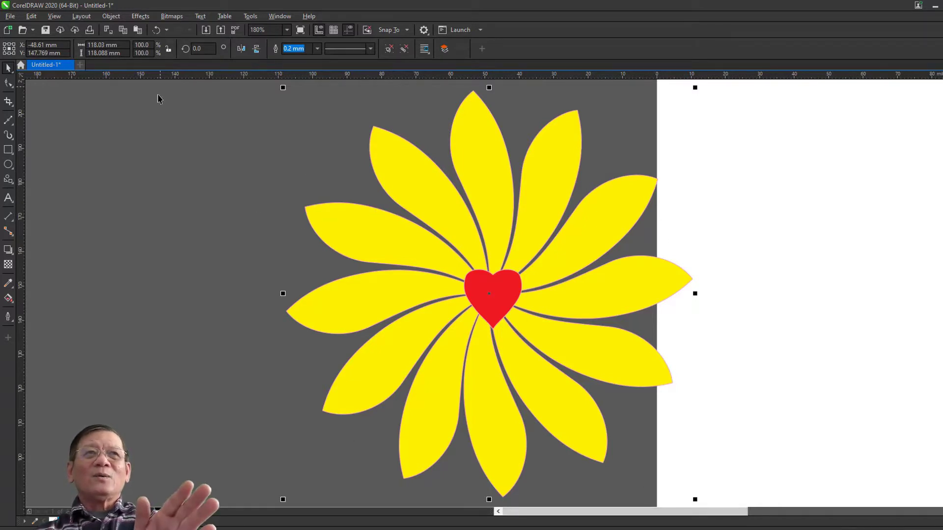
{"action": "left_click", "coordinate": [182, 135]}
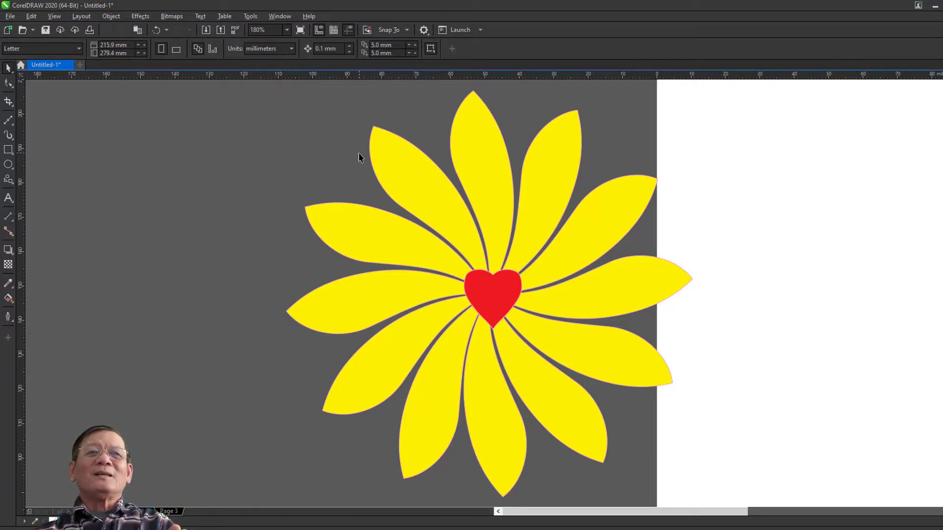
- Set the nudge distance to 120 mm and nudge the red heart one step to the right
{"action": "double_click", "coordinate": [320, 48]}
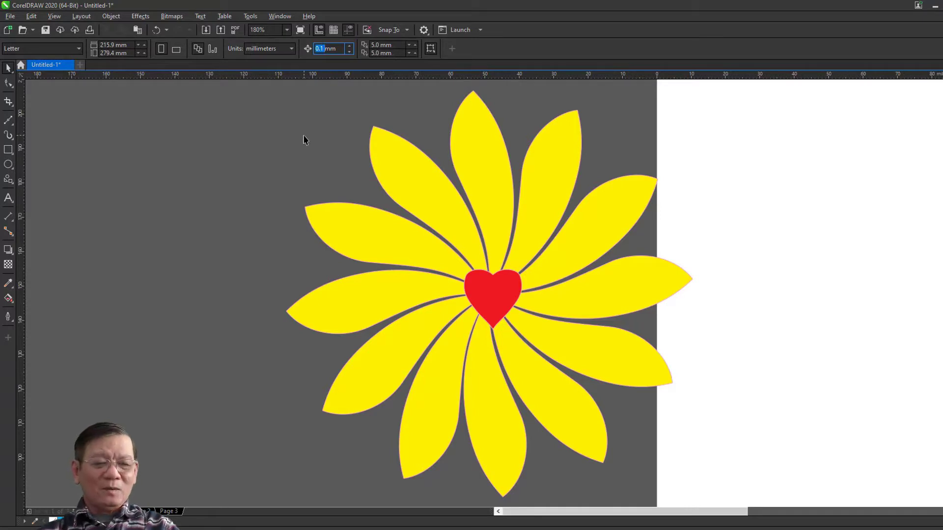
{"action": "type", "text": "120"}
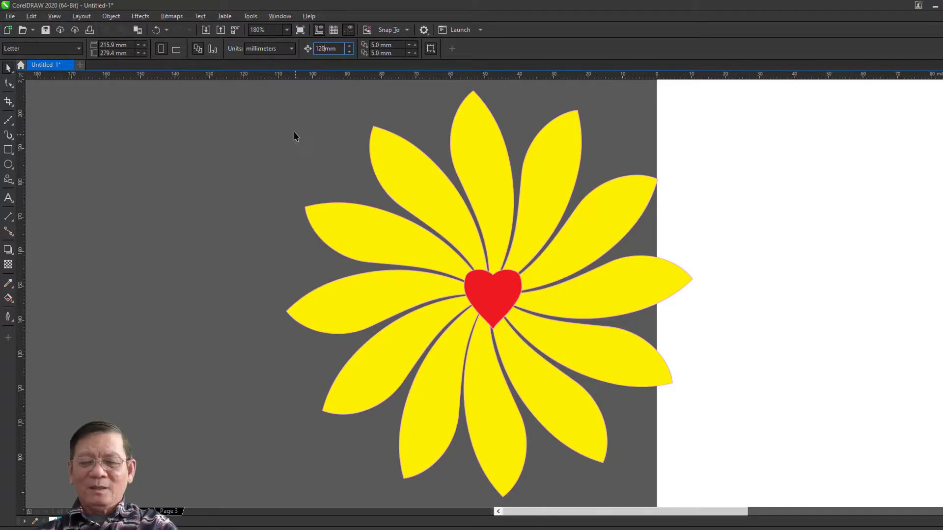
{"action": "key", "text": "Return"}
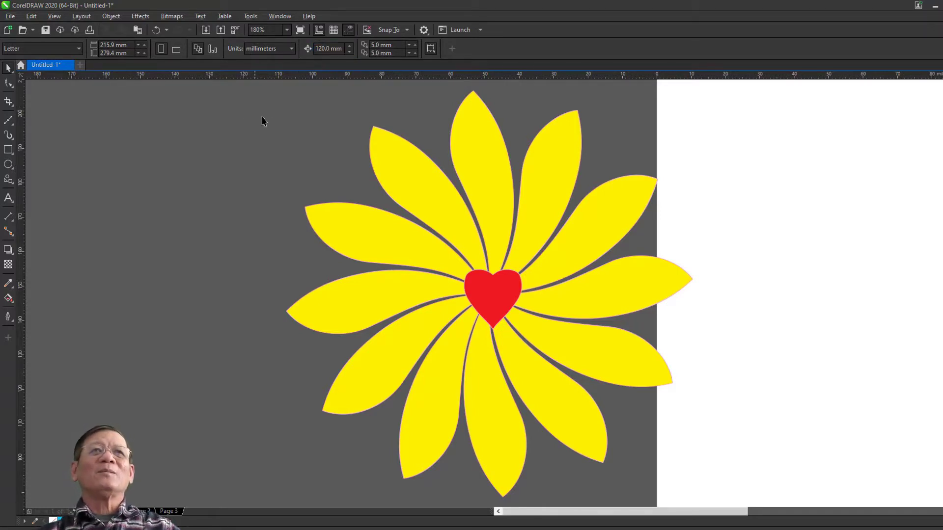
{"action": "left_click", "coordinate": [498, 302]}
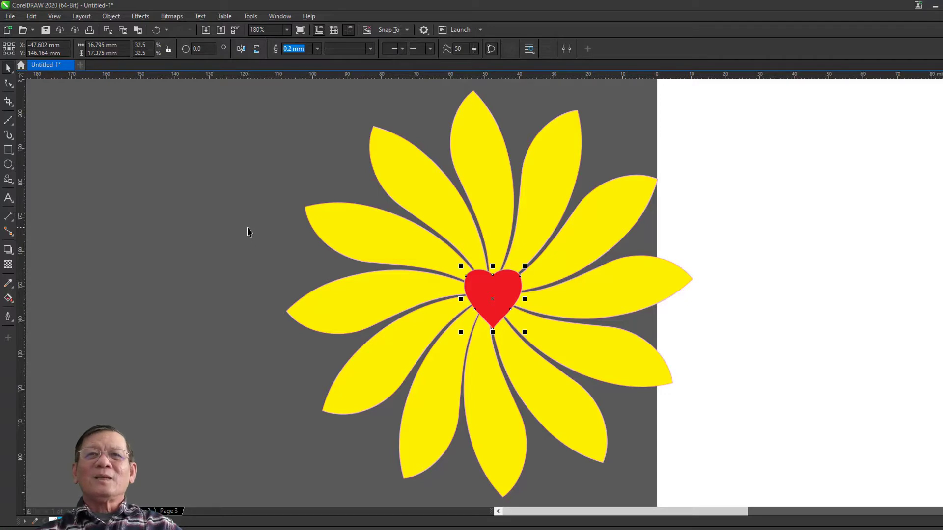
{"action": "key", "text": "Right"}
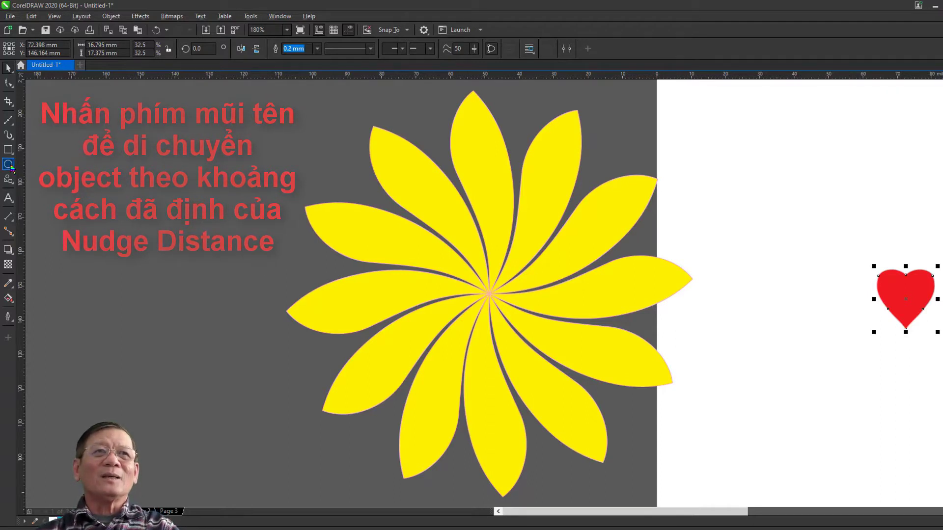
- Draw a lavender circle about 13 mm wide at the flower's centre, and nudge it 120 mm right and back
{"action": "left_click", "coordinate": [506, 322]}
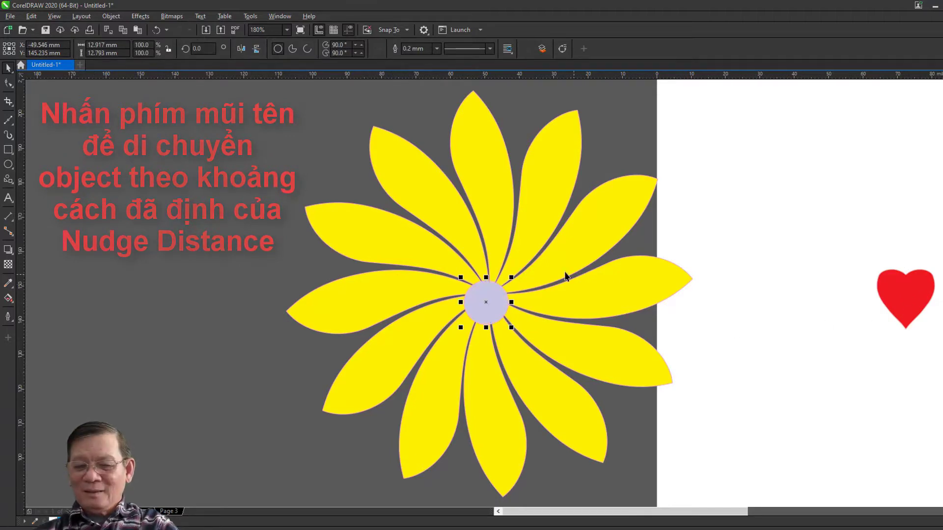
{"action": "key", "text": "space"}
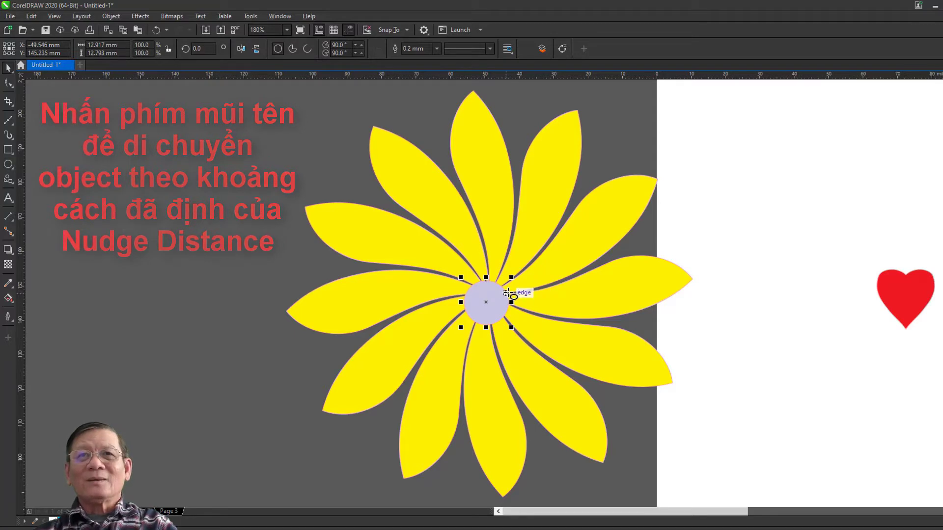
{"action": "key", "text": "Right"}
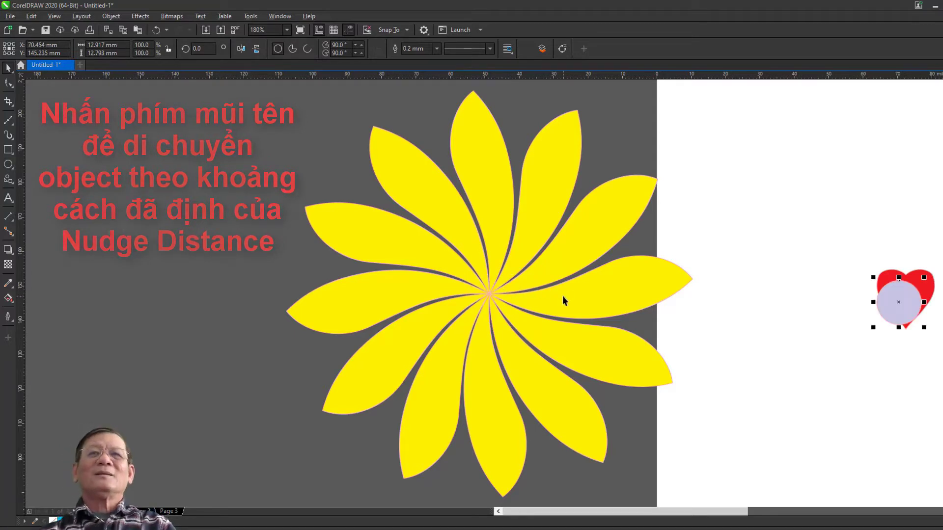
{"action": "key", "text": "Left"}
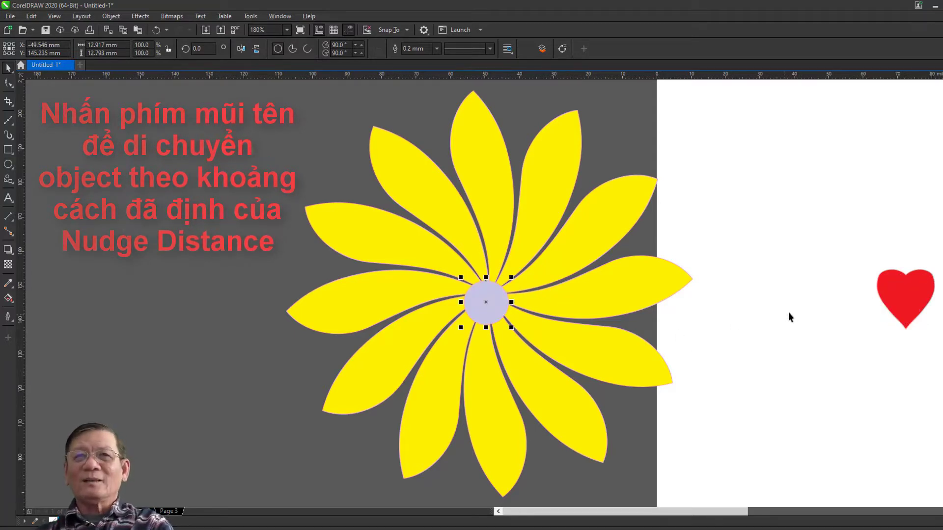
- Nudge the red heart 120 mm left onto the flower's centre, and delete the lavender circle covering it
{"action": "left_click", "coordinate": [886, 293]}
{"action": "key", "text": "Left"}
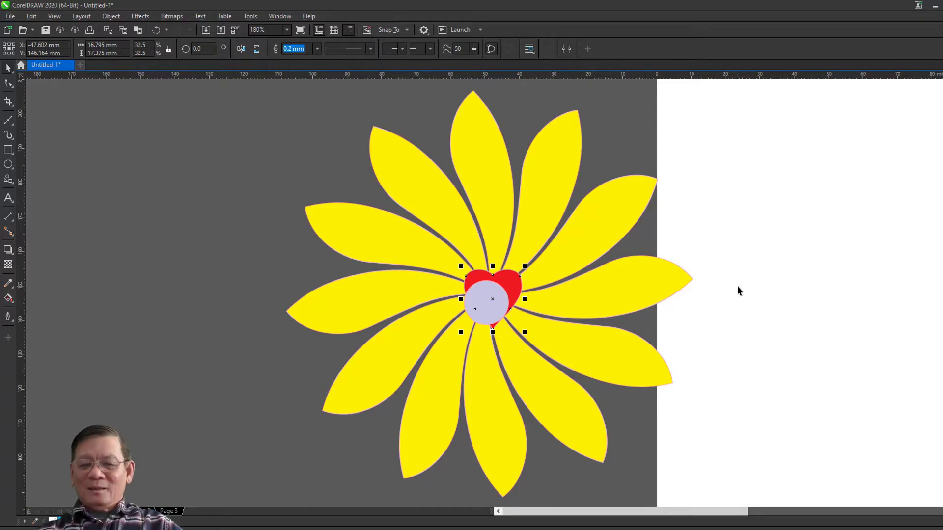
{"action": "left_click", "coordinate": [261, 354]}
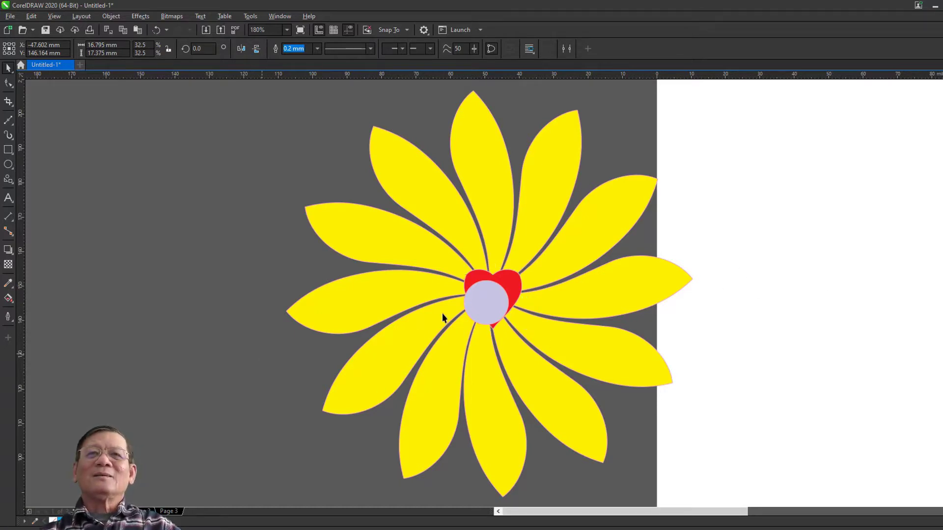
{"action": "left_click", "coordinate": [471, 304]}
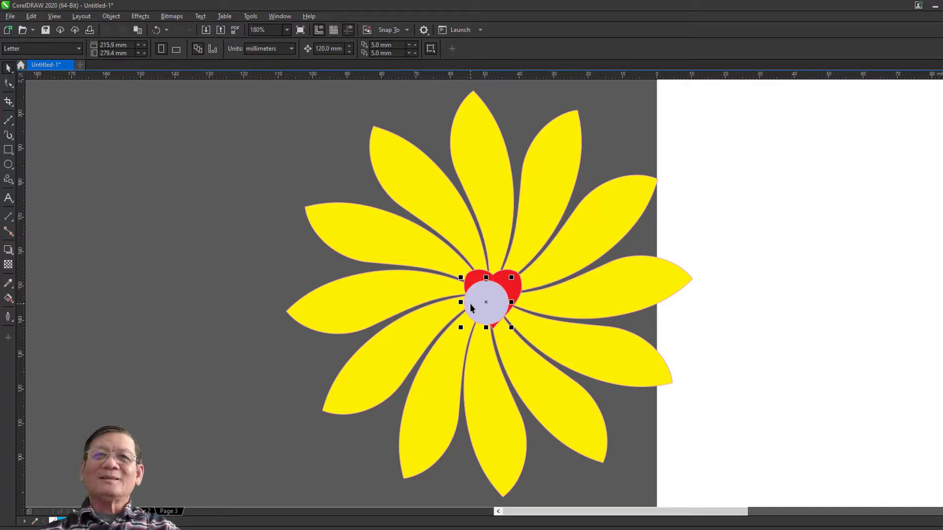
{"action": "key", "text": "Delete"}
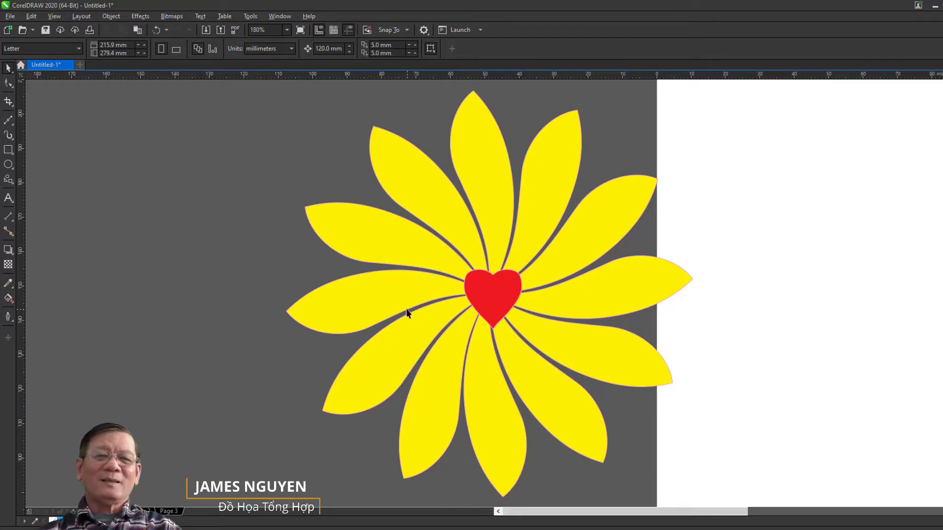
- Check the pencil drawing on page 3, and delete the flower with its red heart from its own page
{"action": "left_click", "coordinate": [167, 512]}
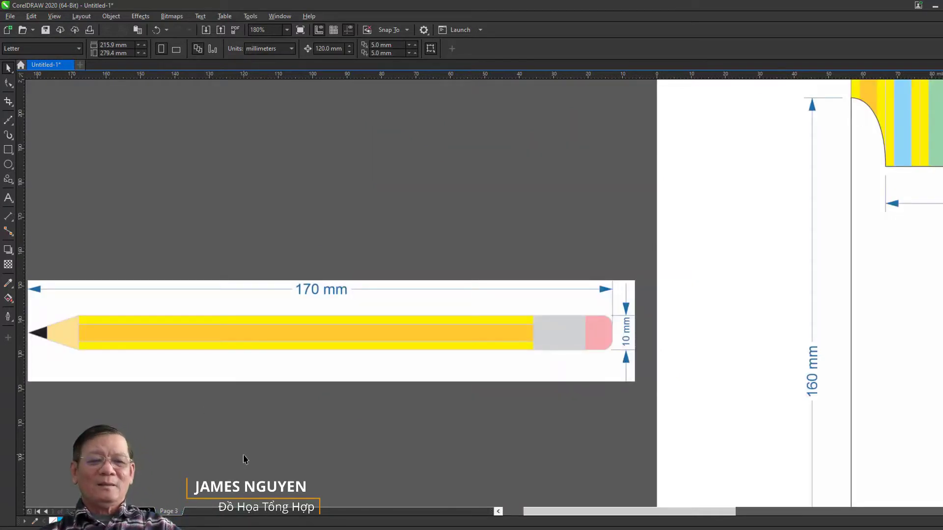
{"action": "key", "text": "F4"}
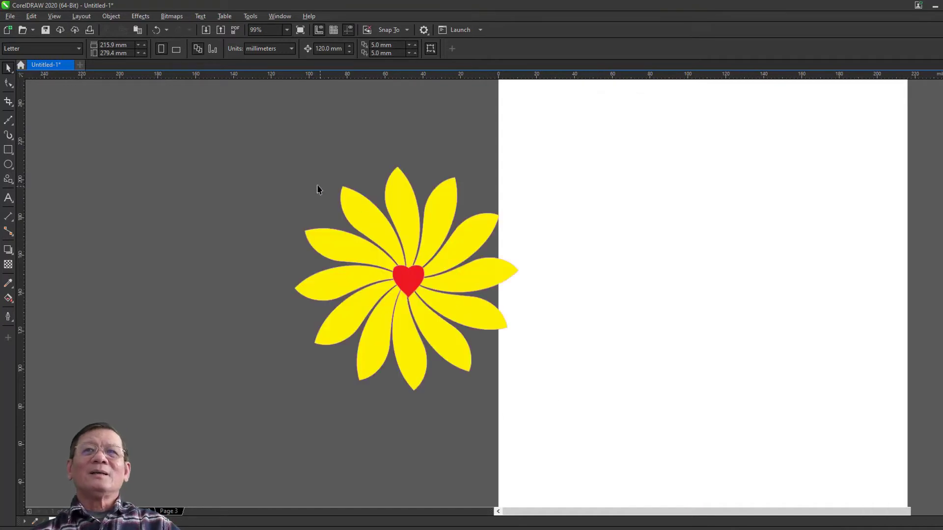
{"action": "left_click_drag", "start_coordinate": [328, 249], "coordinate": [576, 420]}
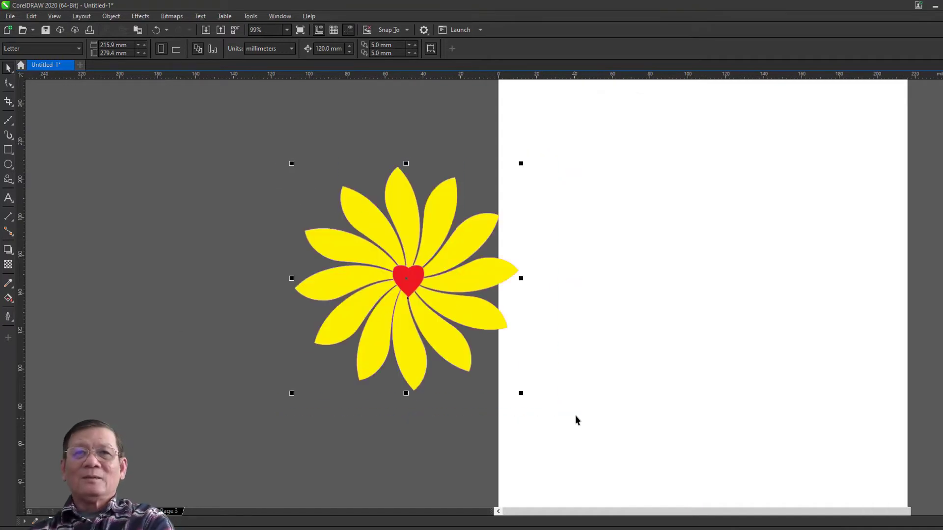
{"action": "key", "text": "Delete"}
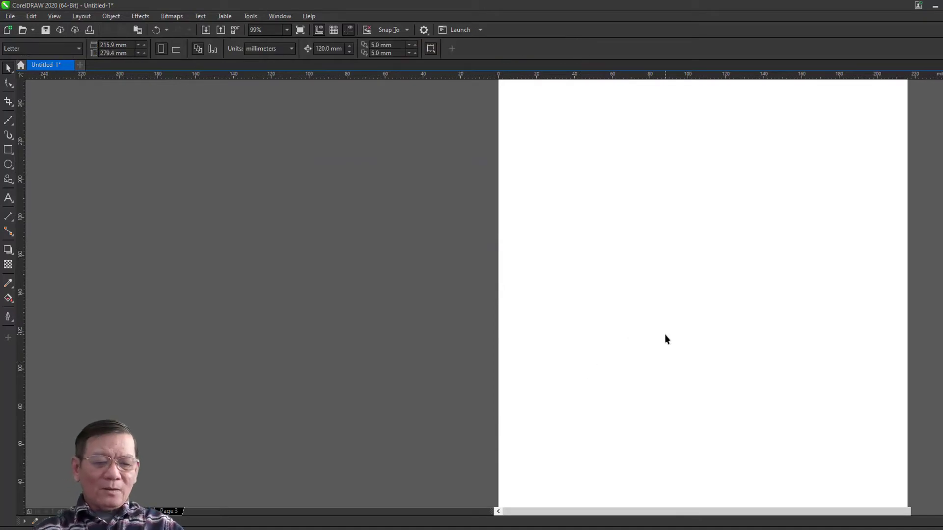
{"action": "key", "text": "shift+F4"}
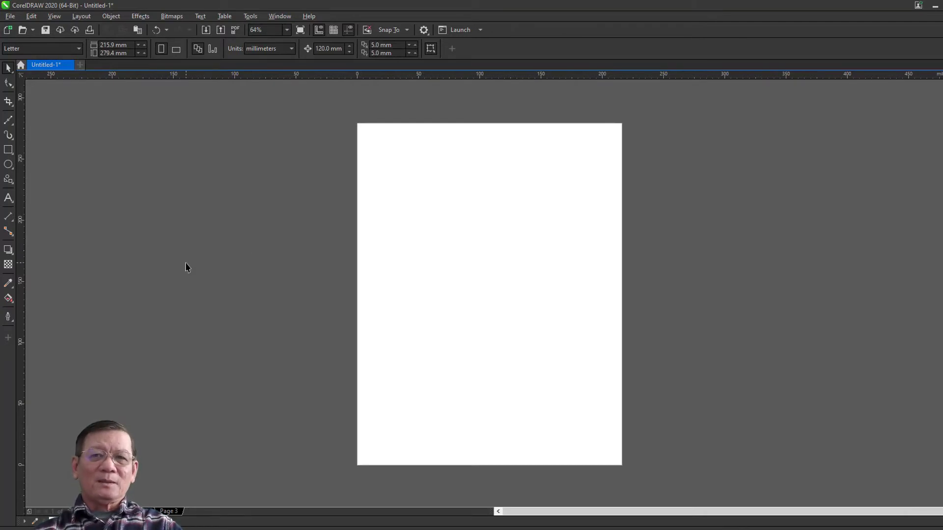
- Start a file import and browse to the CorelDraw-bai_soan folder on the DATA (D:) drive
{"action": "left_click", "coordinate": [10, 17]}
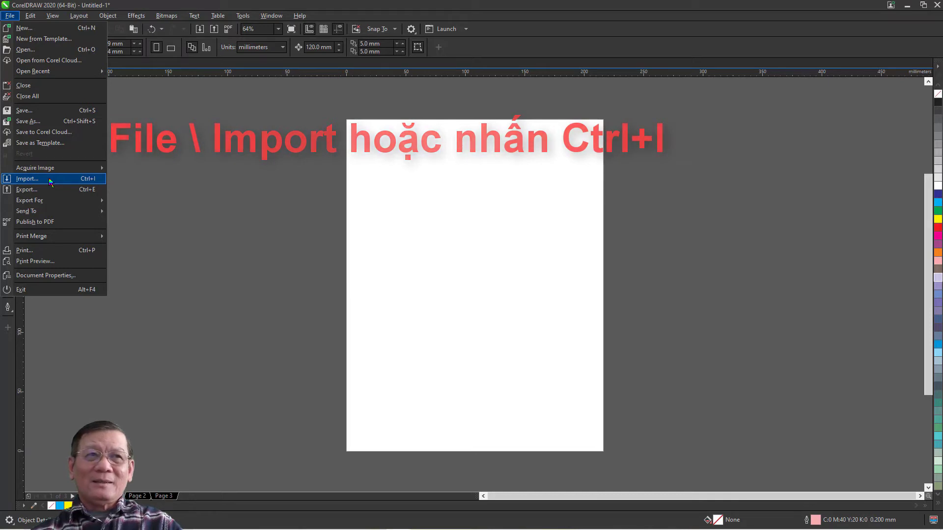
{"action": "left_click", "coordinate": [49, 180]}
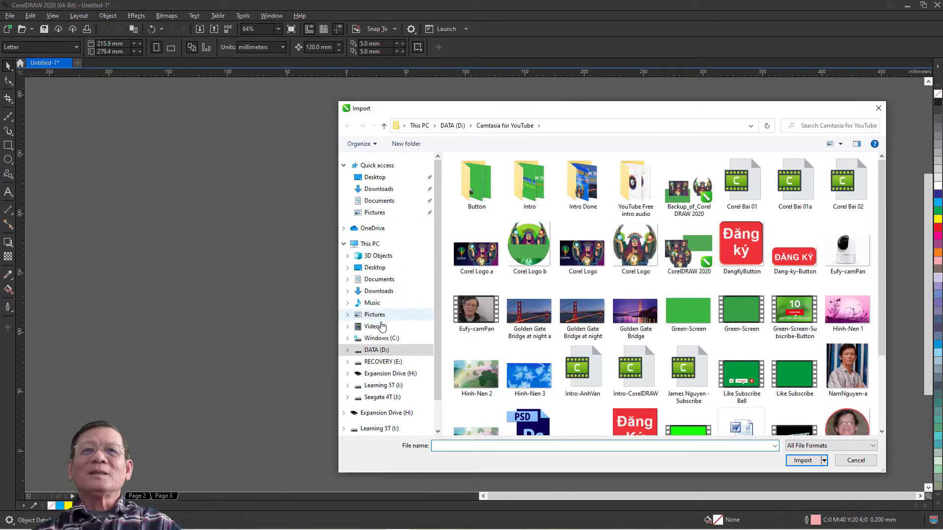
{"action": "left_click", "coordinate": [348, 350]}
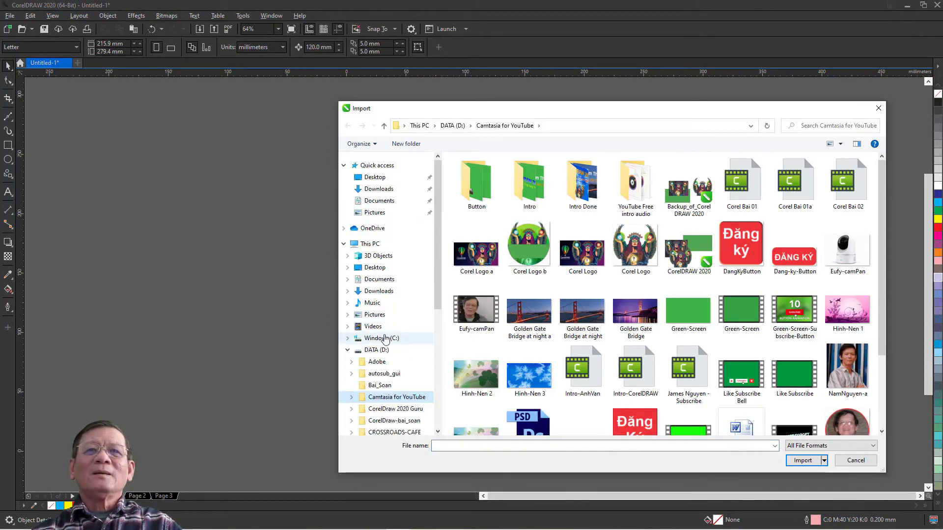
{"action": "scroll", "coordinate": [407, 402], "scroll_direction": "down", "scroll_amount": 1}
{"action": "scroll", "coordinate": [411, 410], "scroll_direction": "up", "scroll_amount": 1}
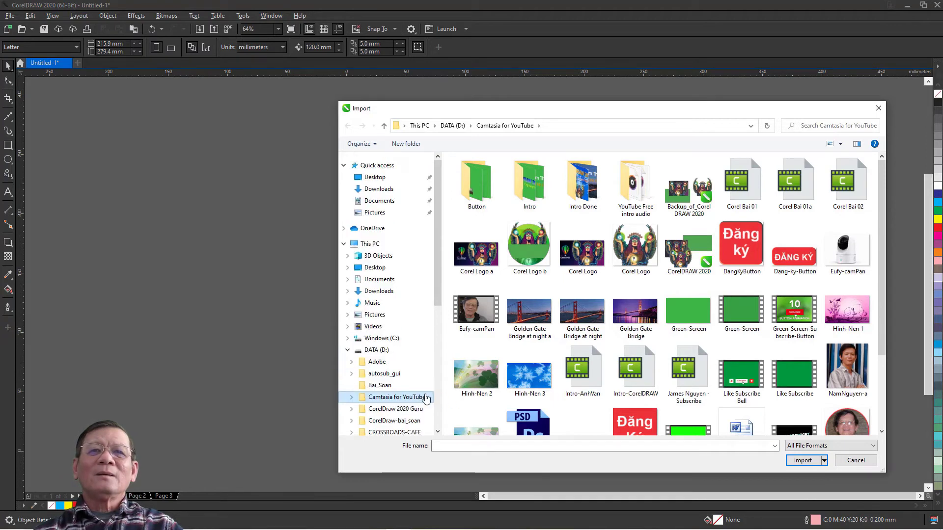
{"action": "left_click", "coordinate": [413, 420]}
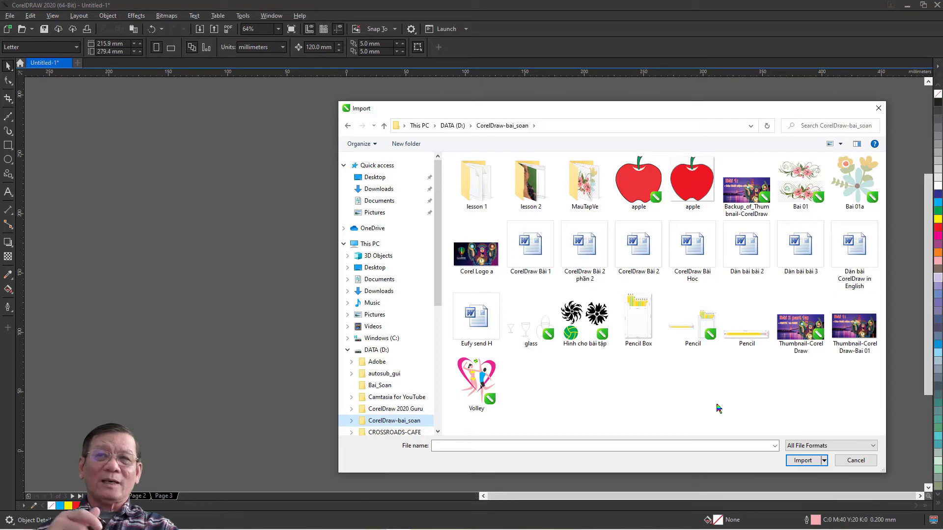
- Import the Pencil Box and Pencil images at original size, placing the box over the page's left edge and the pencil over its right edge
{"action": "left_click", "coordinate": [746, 341]}
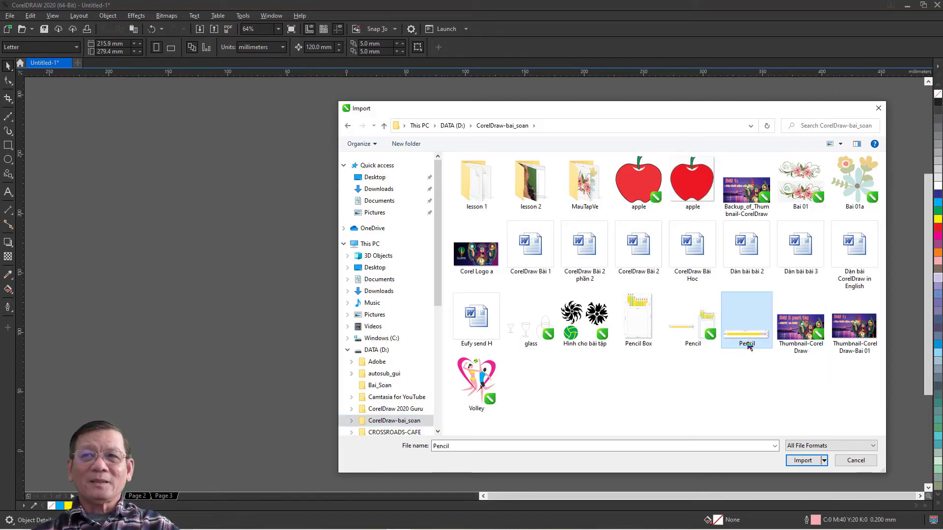
{"action": "left_click", "coordinate": [636, 334], "text": "ctrl"}
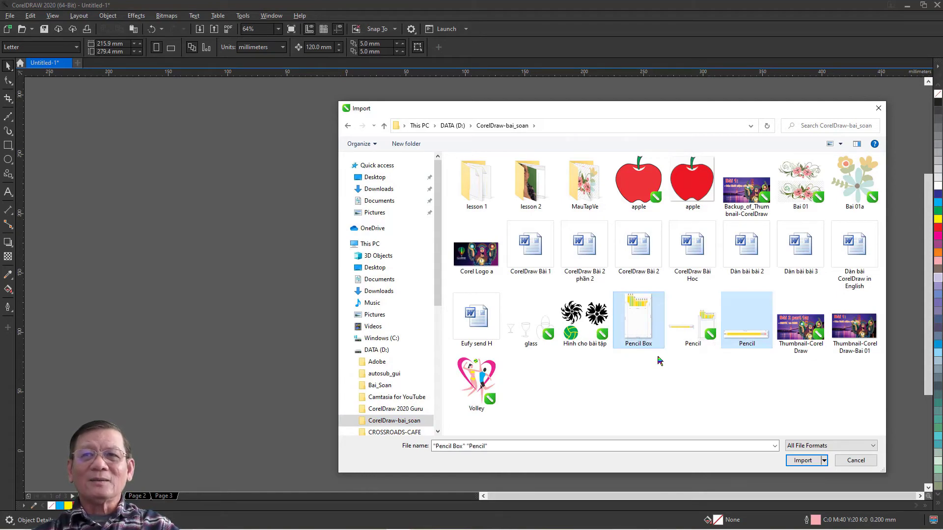
{"action": "left_click", "coordinate": [802, 461]}
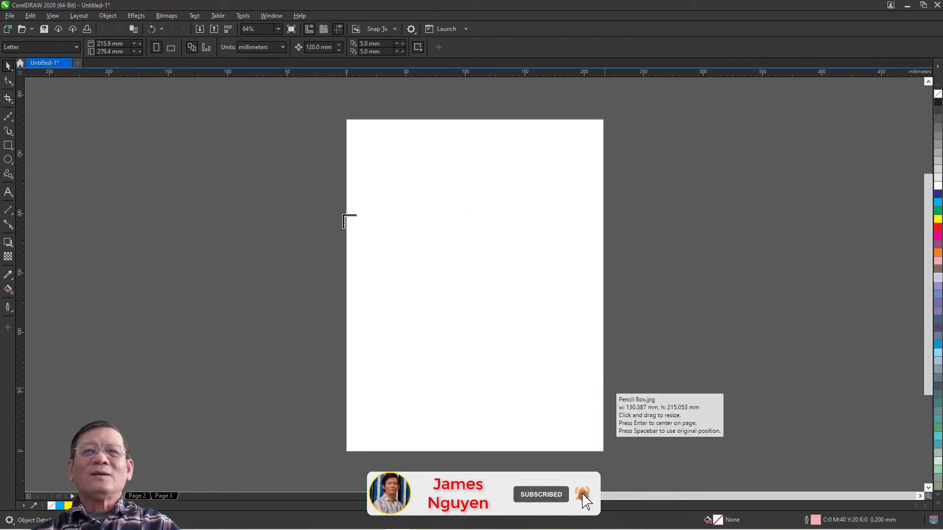
{"action": "left_click", "coordinate": [286, 158]}
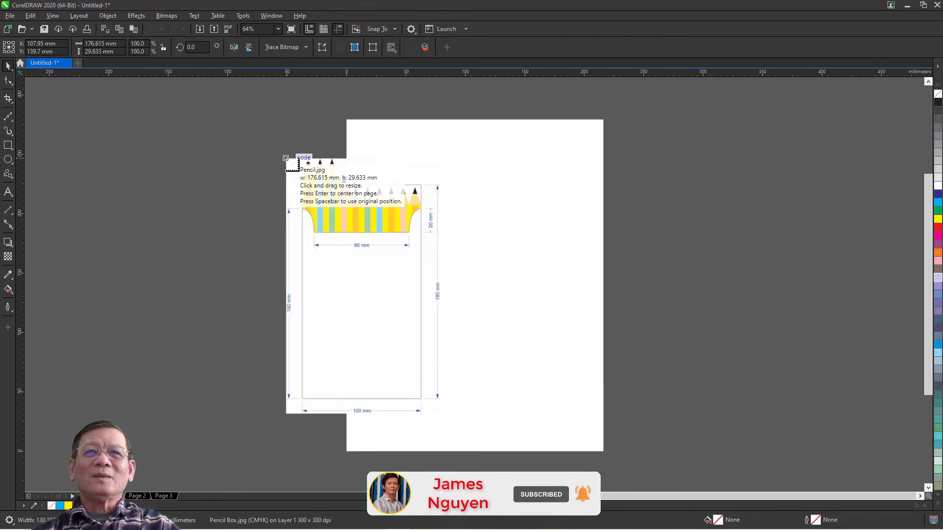
{"action": "left_click", "coordinate": [493, 212]}
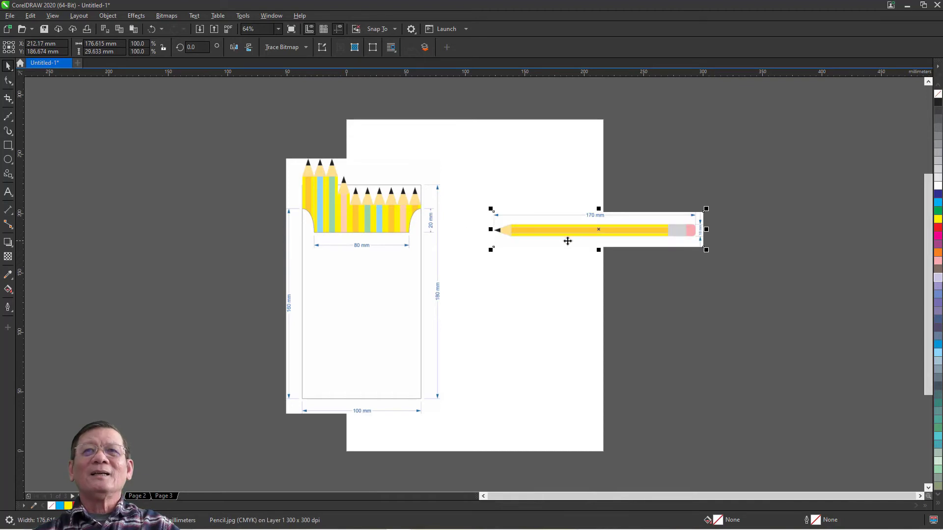
- Move both images off the page, the pencil box to its left side and the pencil to its right side
{"action": "mouse_move", "coordinate": [577, 237]}
{"action": "left_mouse_down"}
{"action": "mouse_move", "coordinate": [621, 269]}
{"action": "mouse_move", "coordinate": [671, 280]}
{"action": "mouse_move", "coordinate": [702, 274]}
{"action": "left_mouse_up"}
{"action": "left_click_drag", "start_coordinate": [381, 269], "coordinate": [273, 265]}
{"action": "mouse_move", "coordinate": [676, 274]}
{"action": "left_mouse_down"}
{"action": "mouse_move", "coordinate": [655, 291]}
{"action": "mouse_move", "coordinate": [684, 277]}
{"action": "left_mouse_up"}
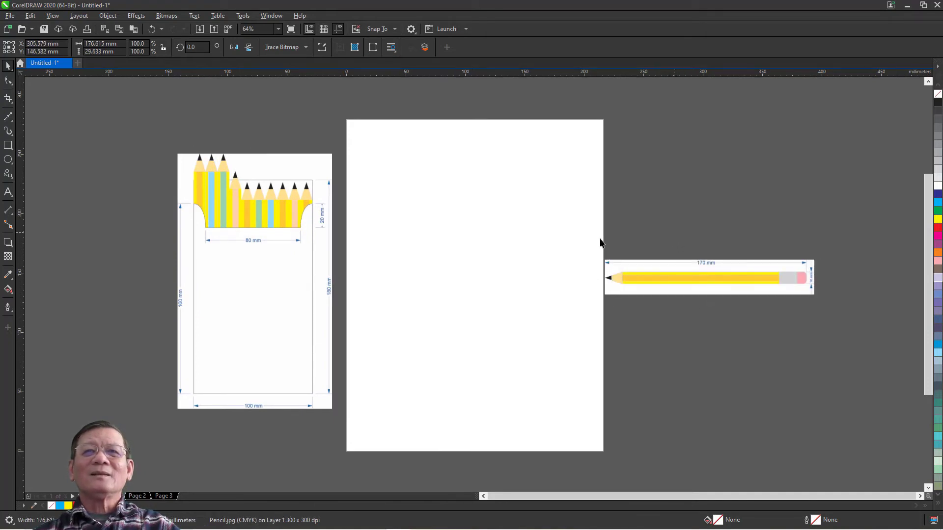
{"action": "left_click", "coordinate": [484, 258]}
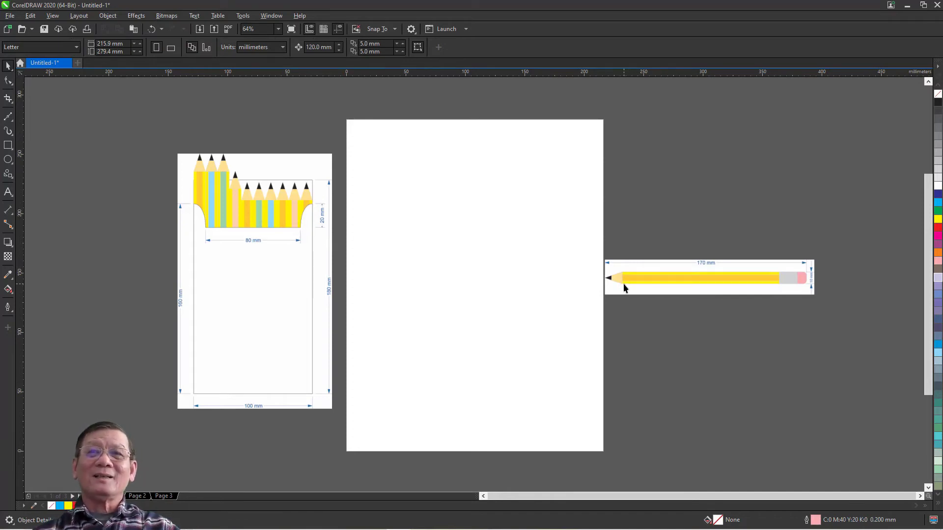
- Lock the Pencil Box image beside the page so it cannot be moved
{"action": "left_click", "coordinate": [272, 200]}
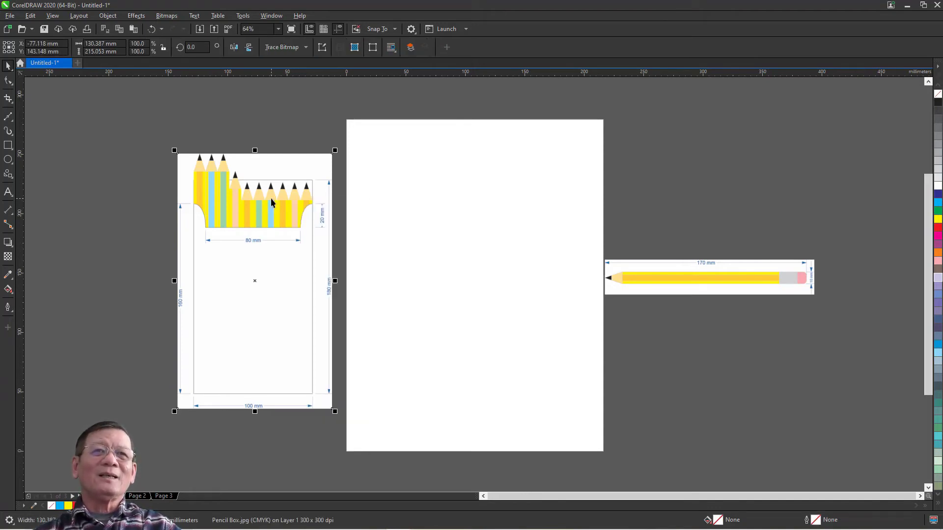
{"action": "left_click", "coordinate": [272, 197]}
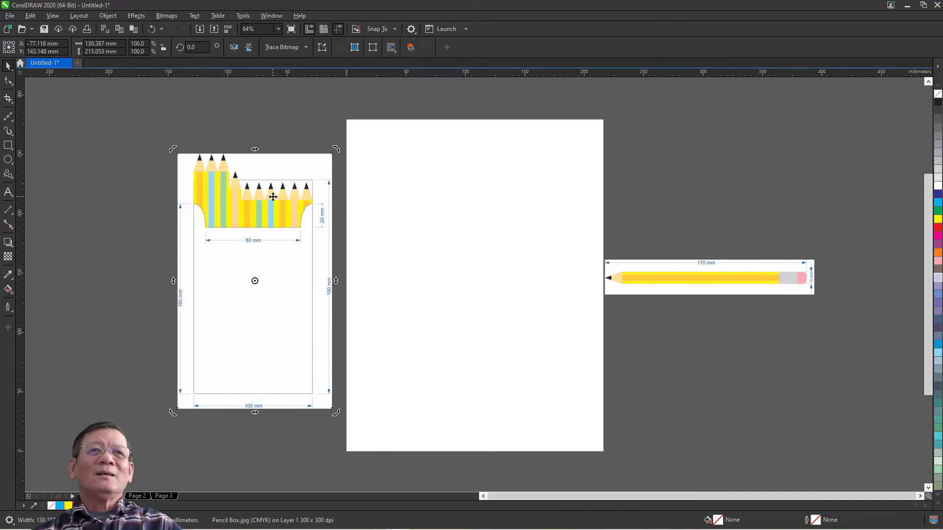
{"action": "left_click", "coordinate": [273, 197]}
{"action": "right_click", "coordinate": [273, 197]}
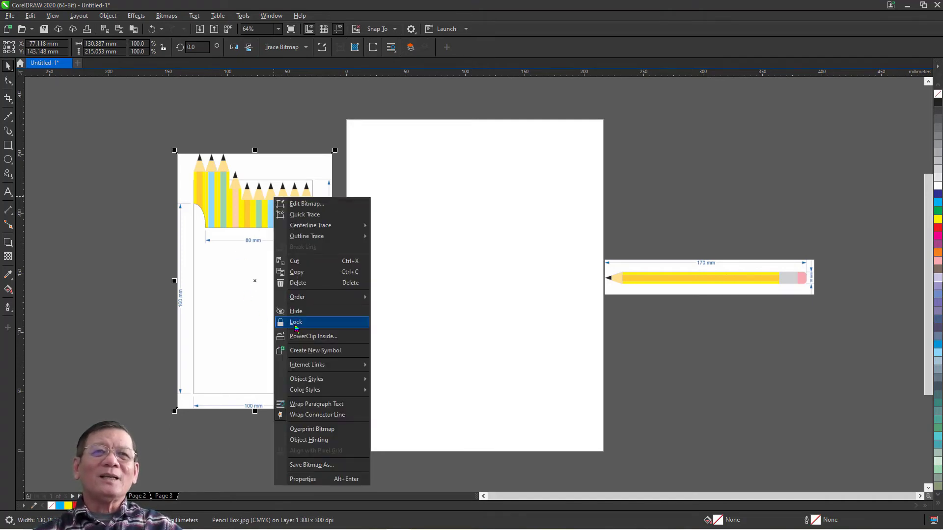
{"action": "left_click", "coordinate": [299, 323]}
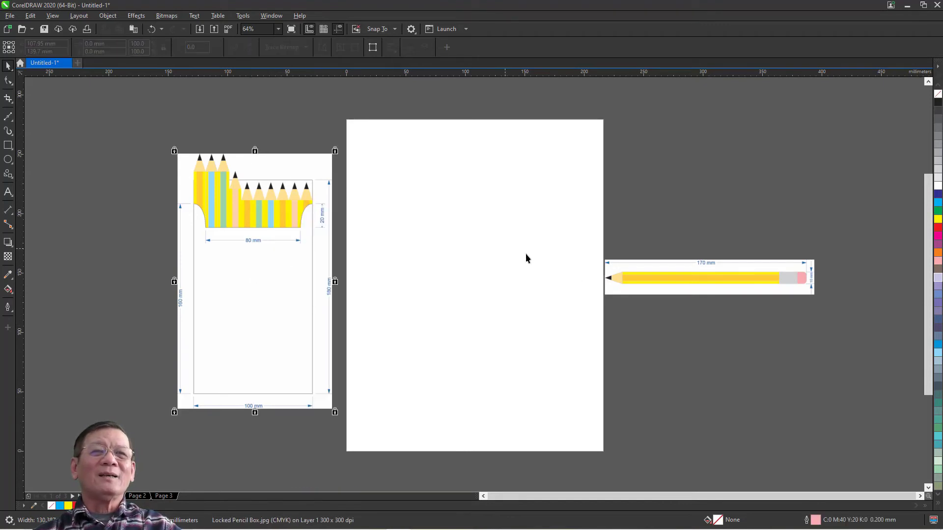
- Lock the Pencil image beside the page so it cannot be moved
{"action": "right_click", "coordinate": [663, 276]}
{"action": "left_click", "coordinate": [663, 276]}
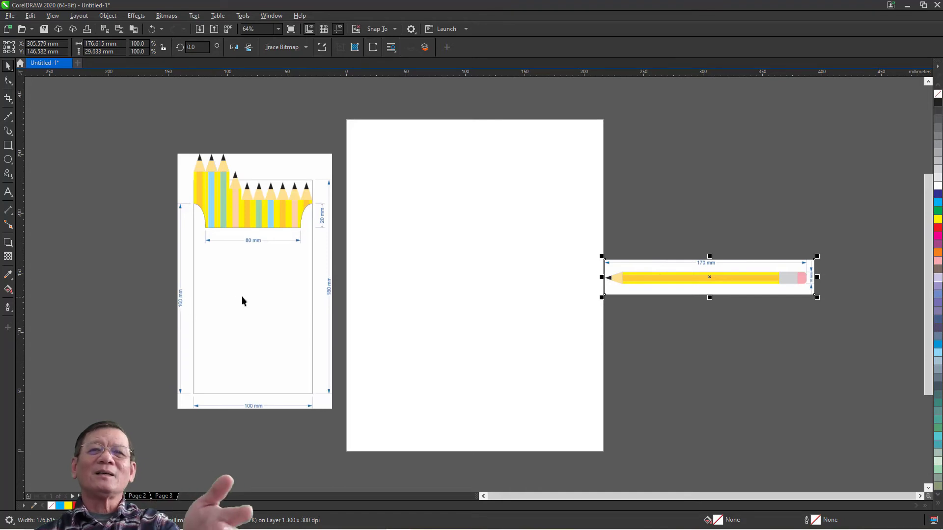
{"action": "right_click", "coordinate": [698, 280]}
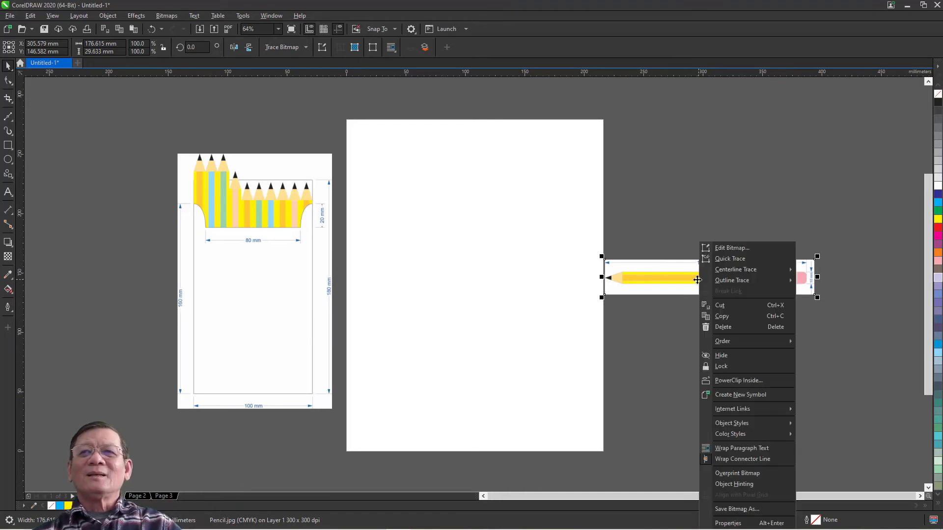
{"action": "left_click", "coordinate": [728, 371]}
{"action": "left_click", "coordinate": [603, 269]}
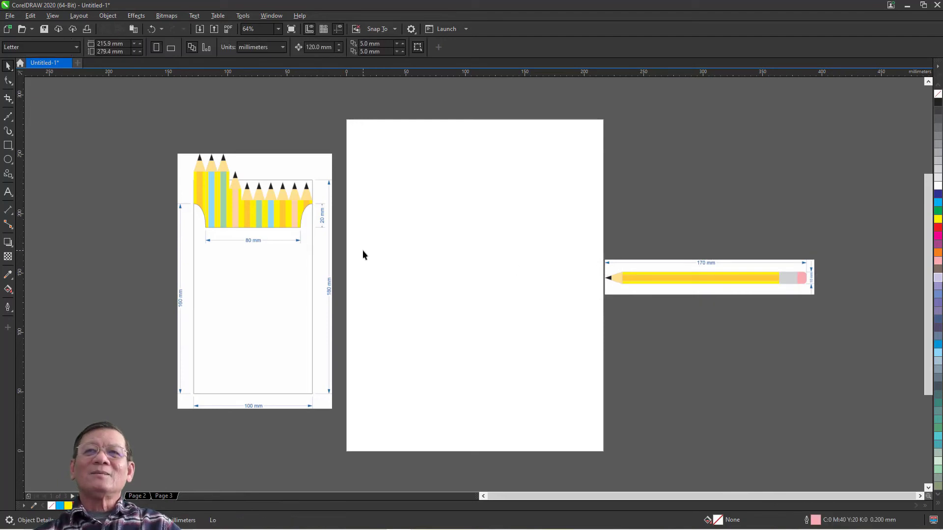
- Unlock the Pencil Box image beside the page and clear the selection
{"action": "right_click", "coordinate": [248, 207]}
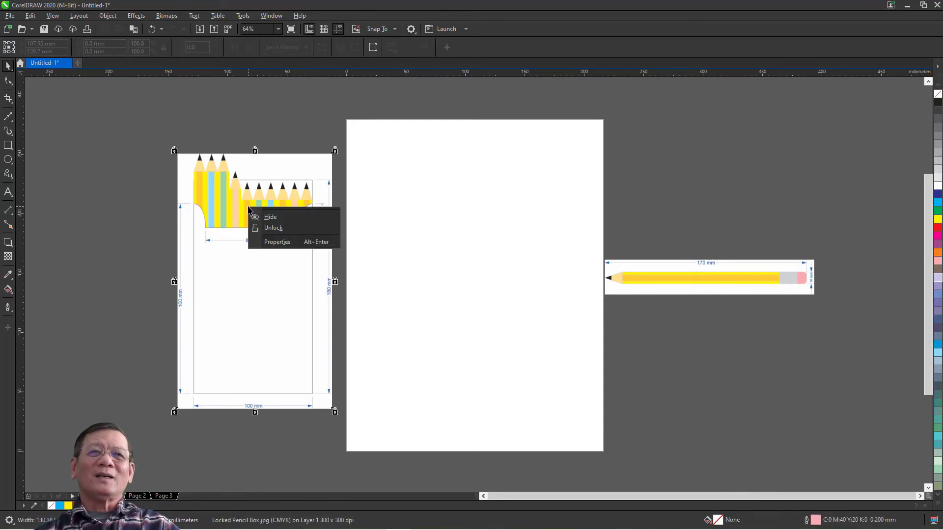
{"action": "left_click", "coordinate": [159, 162]}
{"action": "right_click", "coordinate": [226, 189]}
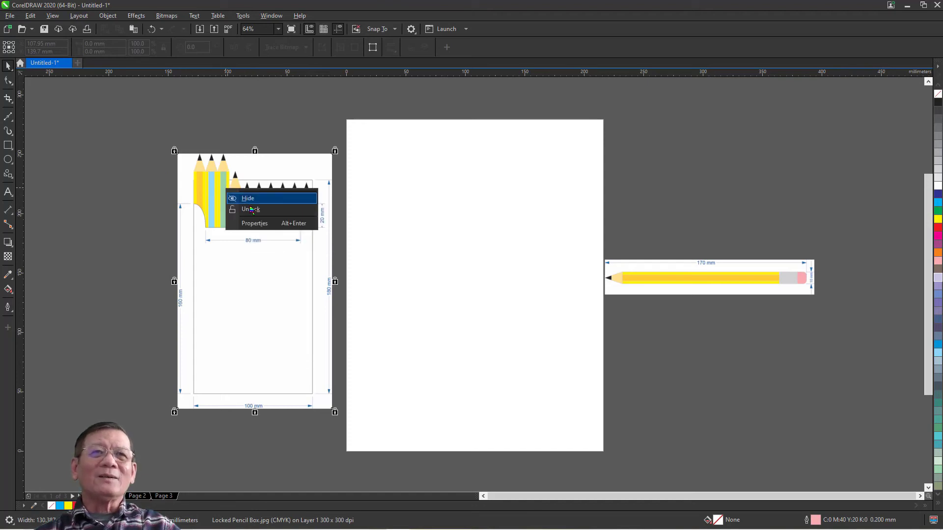
{"action": "left_click", "coordinate": [252, 211]}
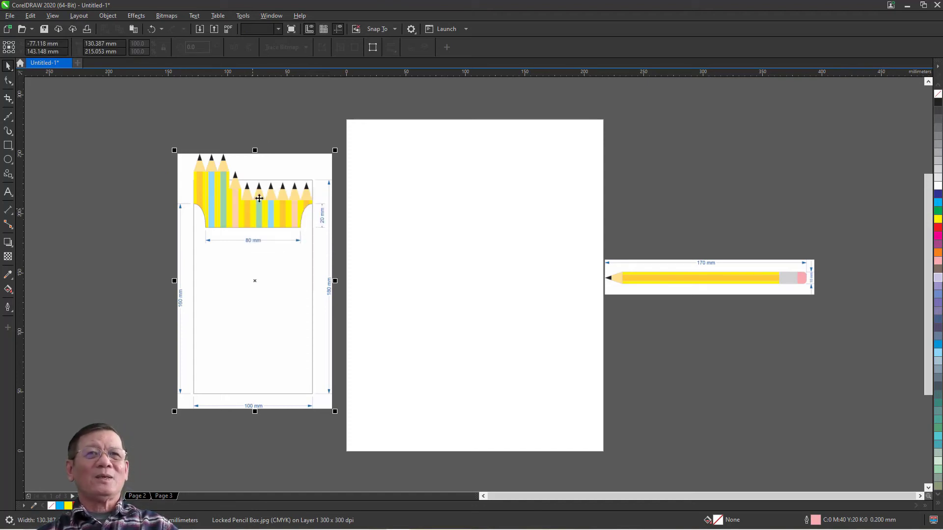
{"action": "left_click", "coordinate": [628, 243]}
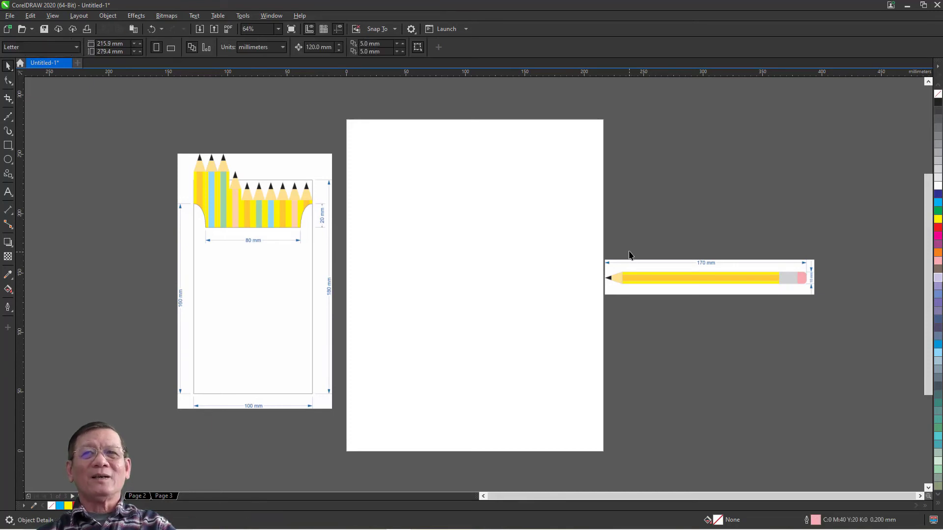